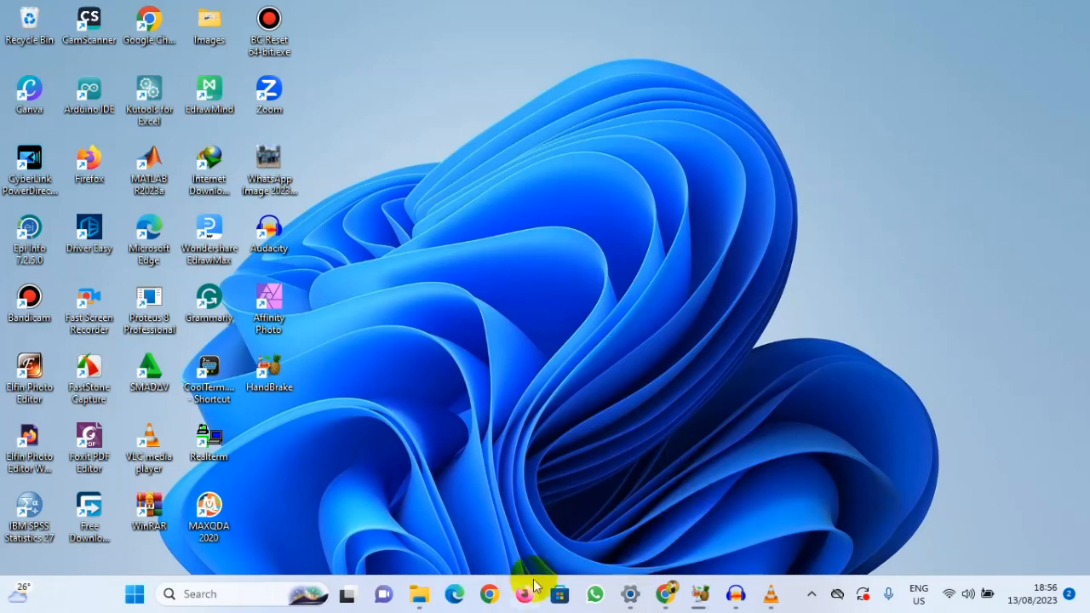
Step: Open QUESTIONAIRE AMA BSc.docx from the Crack > AMA folder on Local Disk (F:)
left_click(423, 602)
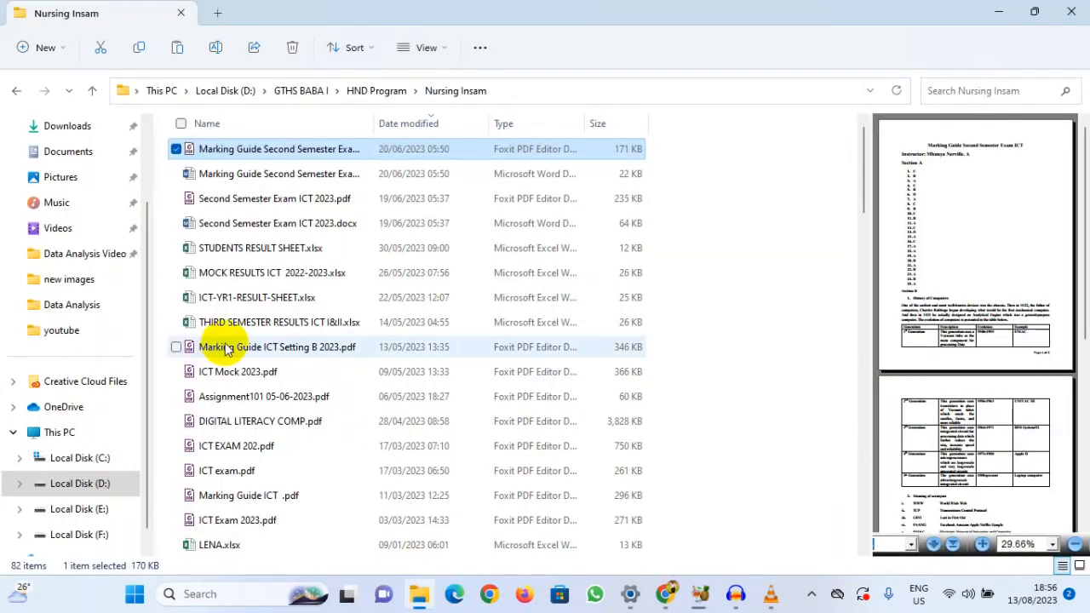
left_click(85, 253)
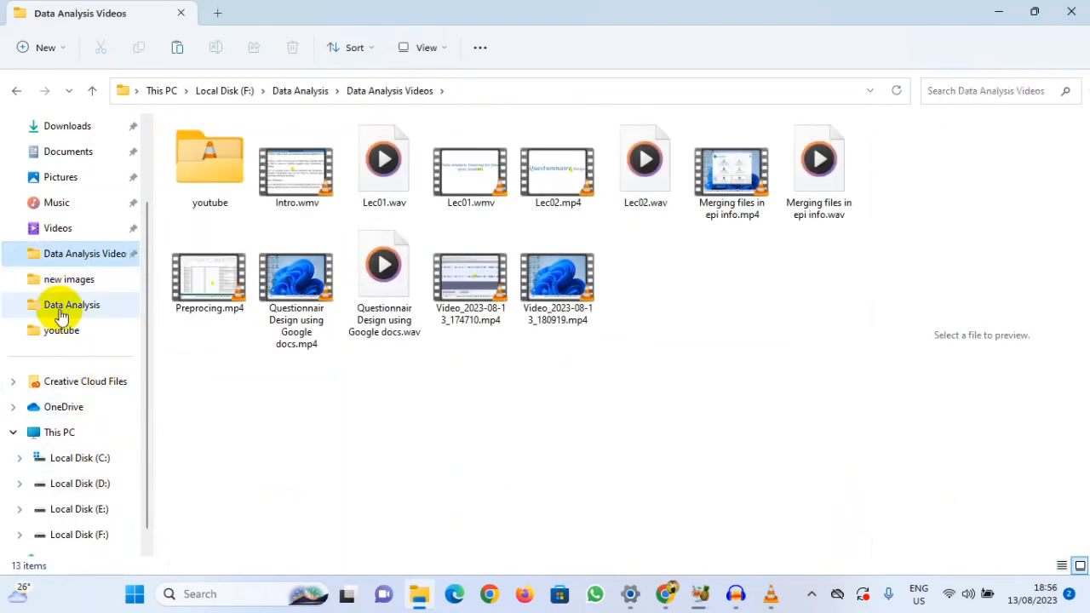
left_click(225, 91)
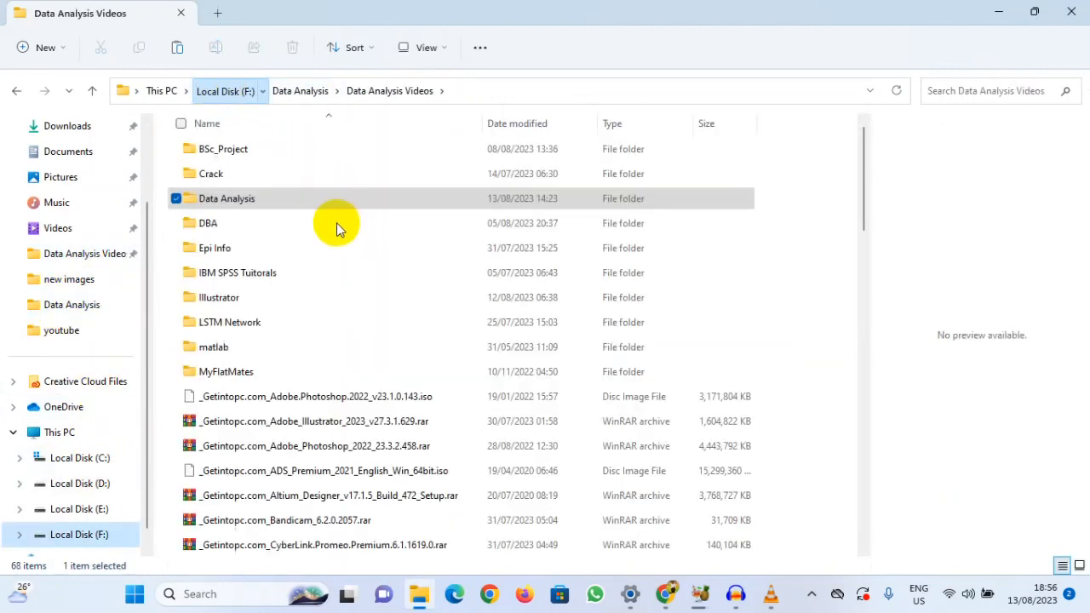
double_click(211, 174)
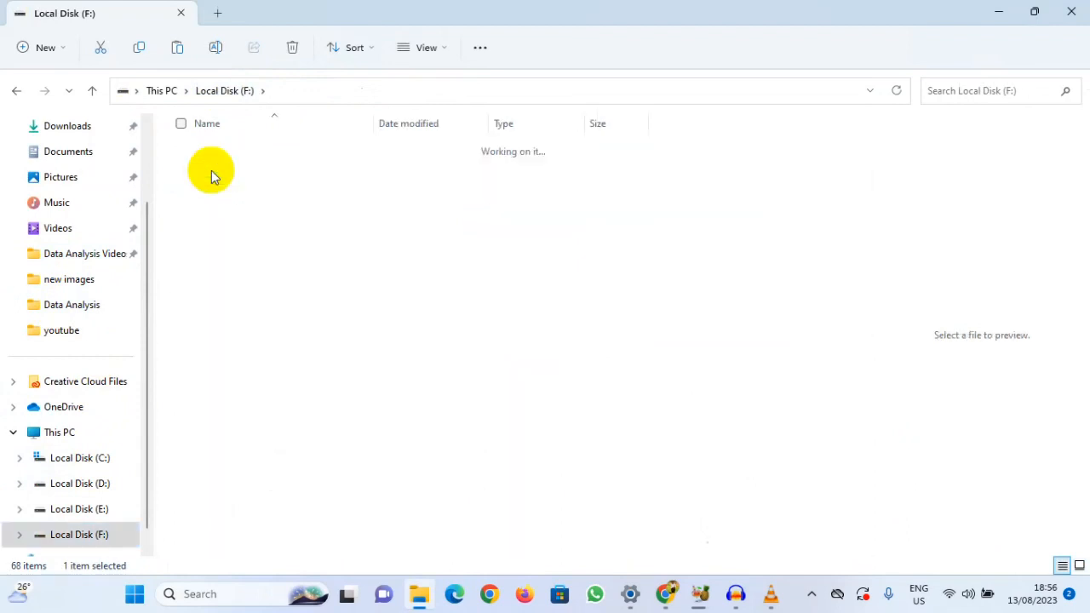
left_click(216, 158)
double_click(216, 158)
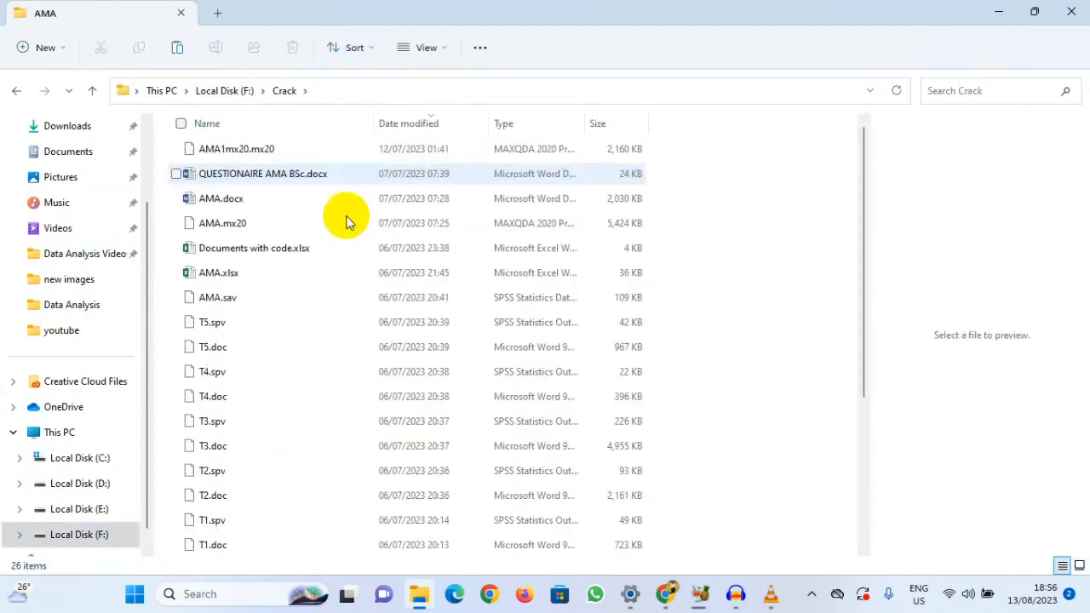
left_click(219, 177)
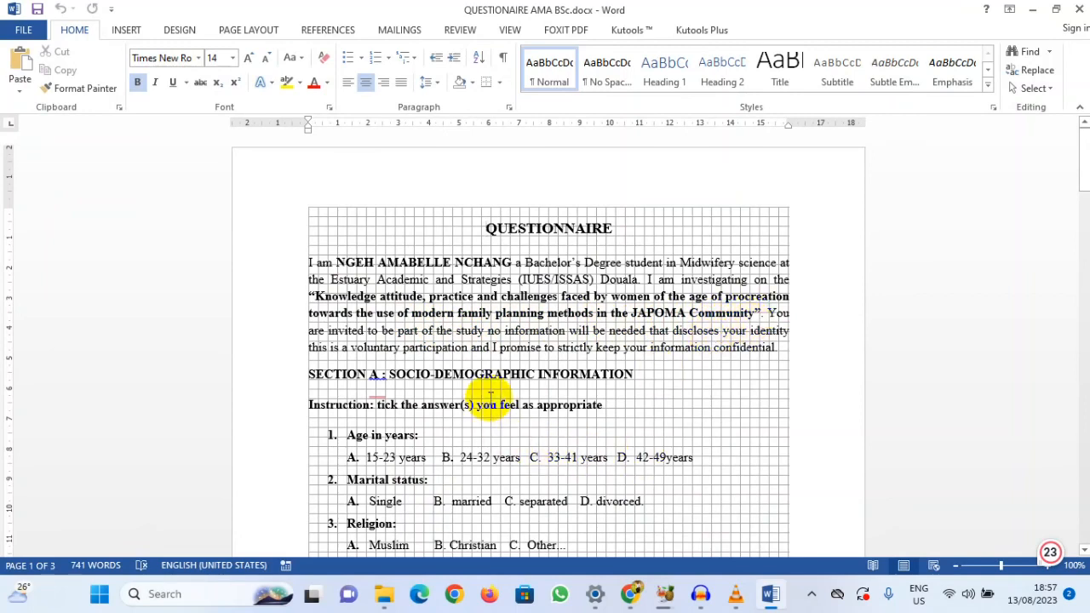
Step: Read through the questionnaire from the Section A socio-demographic questions to the accessibility-related barriers and return to its beginning
mouse_move(378, 395)
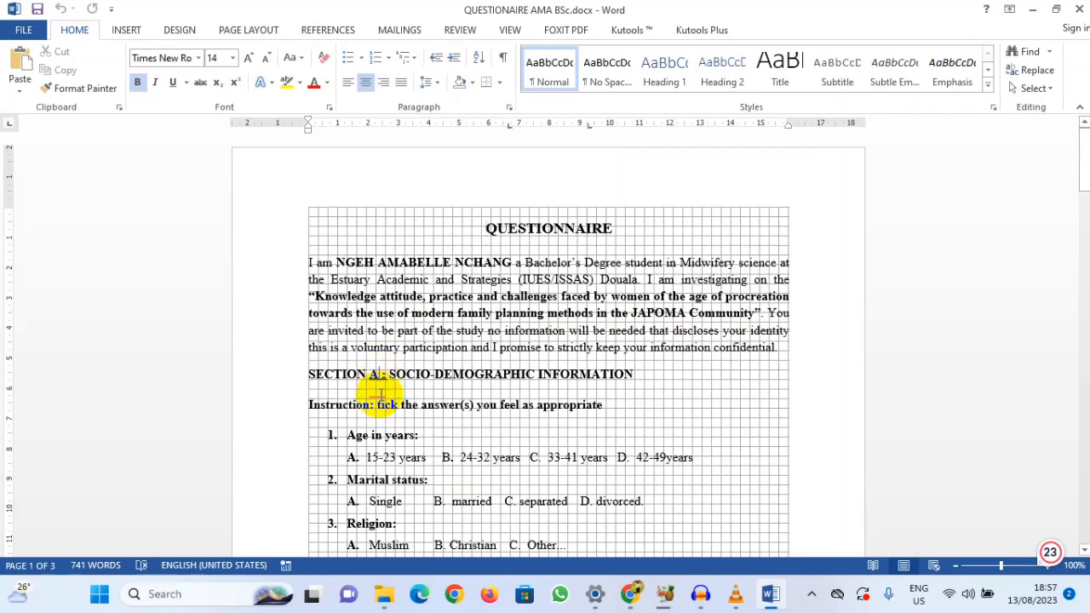
left_click(378, 393)
right_click(379, 392)
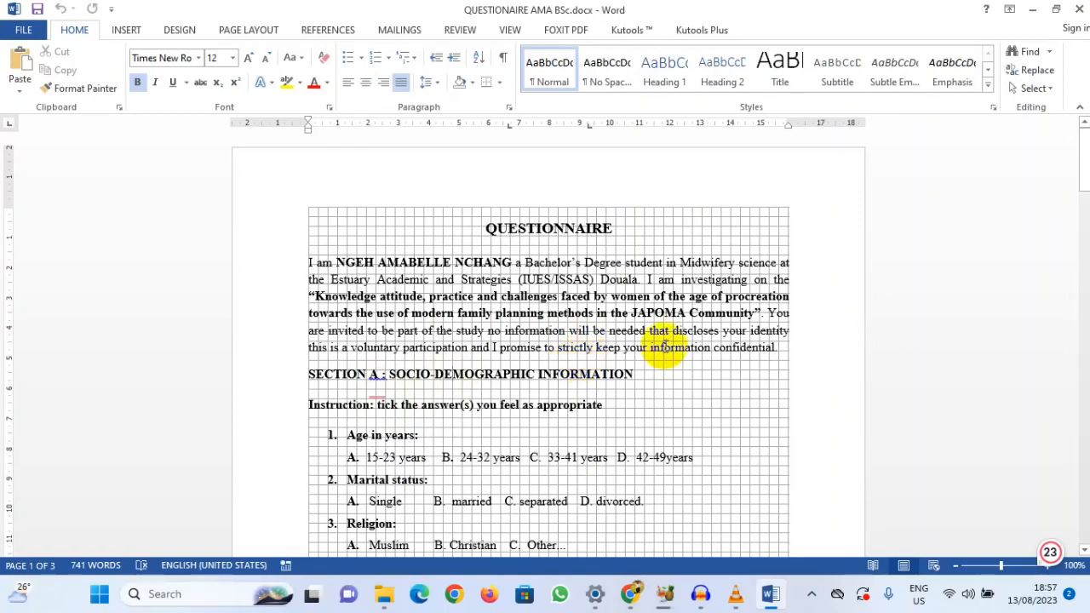
scroll(568, 354, "down", 5)
scroll(568, 355, "down", 20)
scroll(568, 354, "down", 13)
scroll(568, 354, "up", 4)
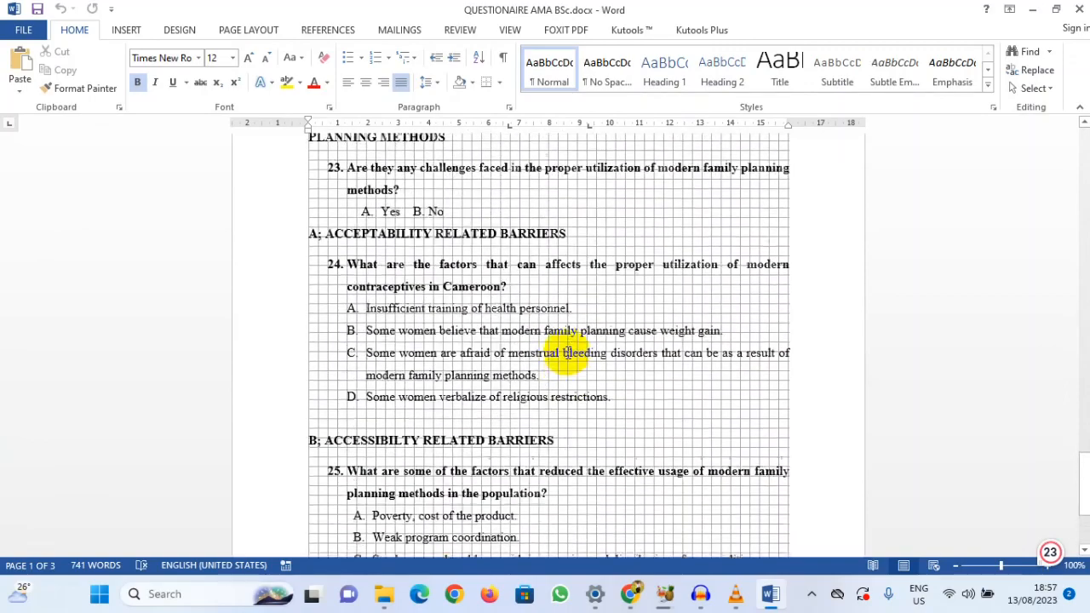
scroll(568, 354, "up", 9)
scroll(567, 354, "down", 12)
scroll(568, 354, "up", 12)
scroll(568, 354, "up", 20)
scroll(568, 354, "up", 1)
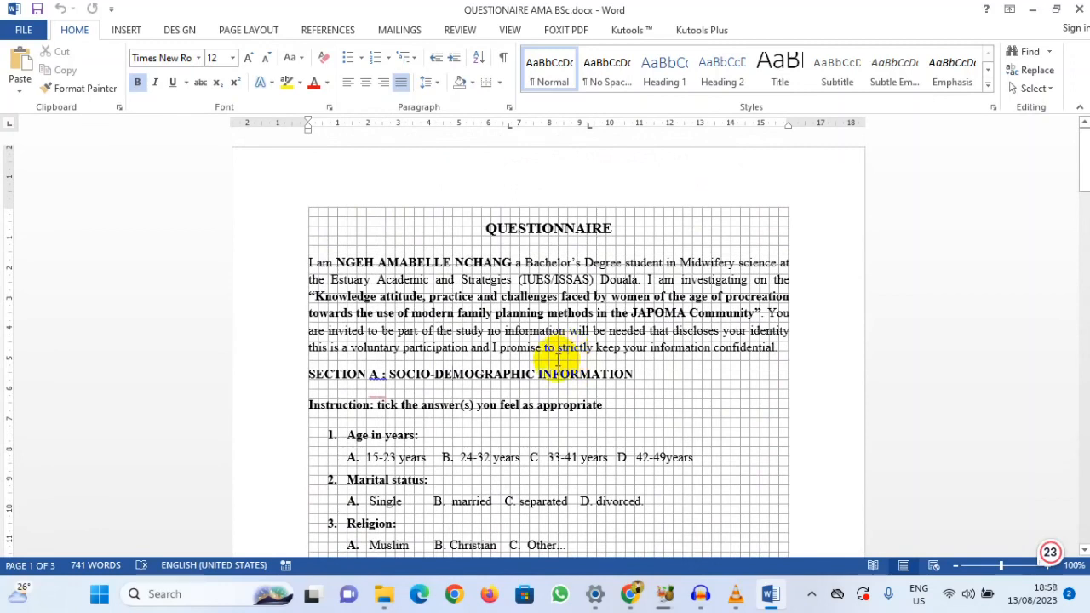
Step: Minimize the questionnaire and the file window, and switch to Chrome with a new tab
left_click(1033, 15)
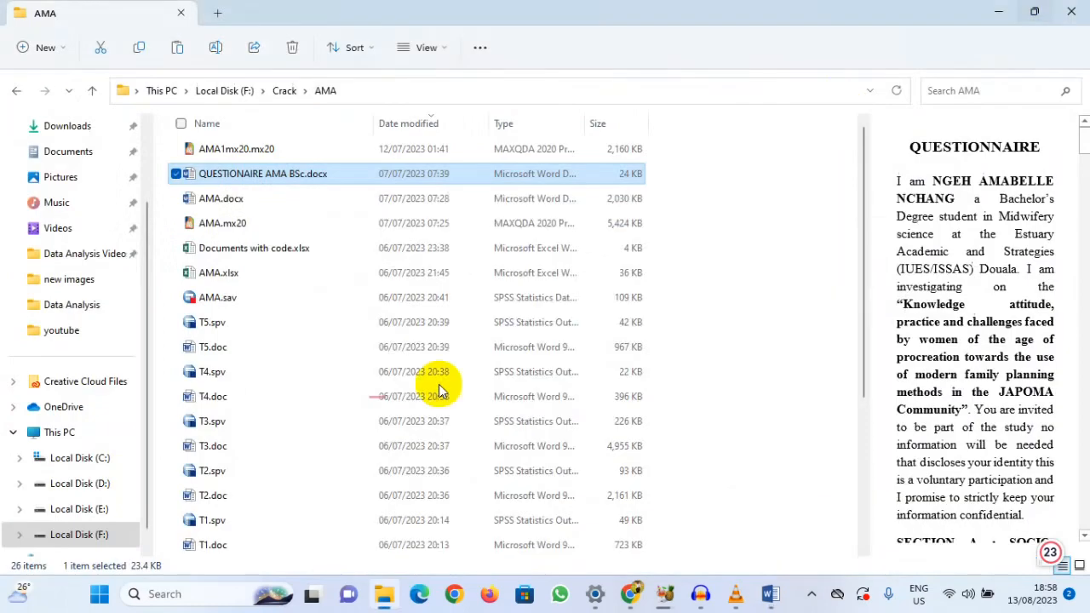
left_click(992, 17)
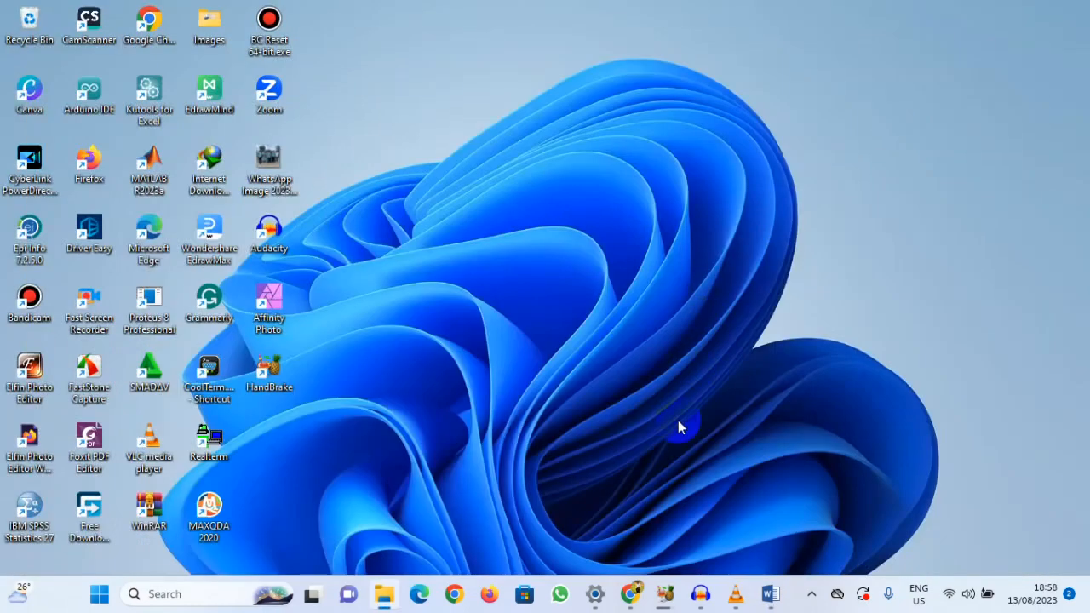
left_click(630, 591)
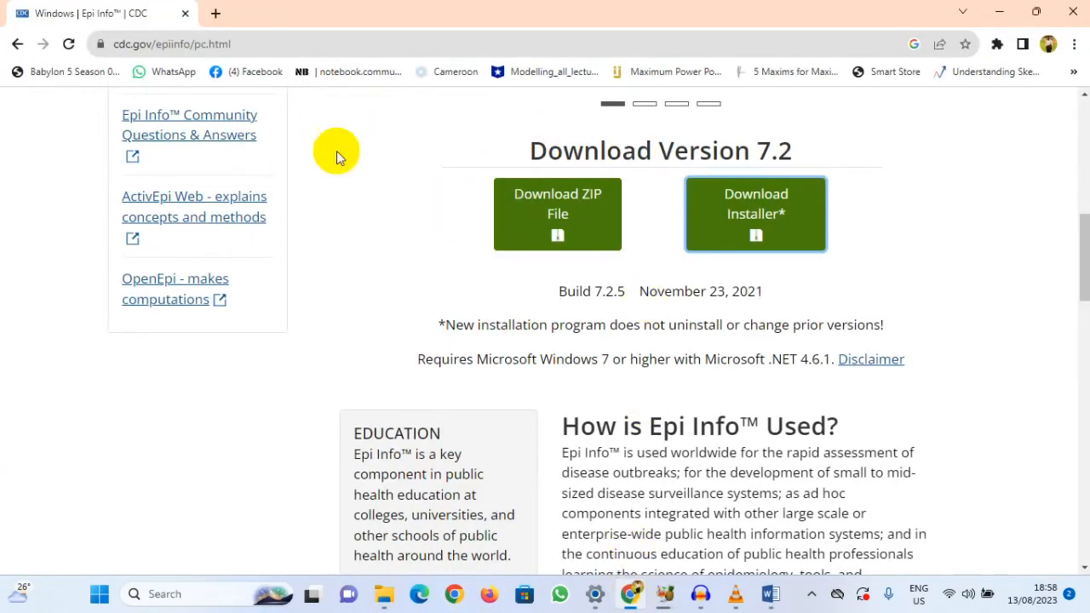
left_click(215, 12)
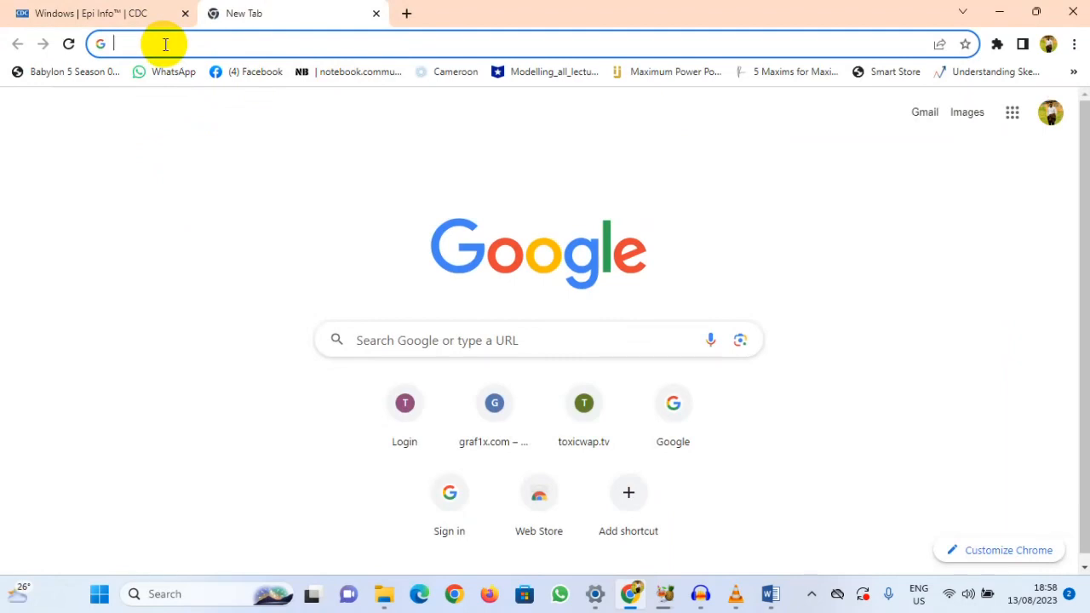
Step: Search for "create new gmail account" and open the Google Account creation form from the Gmail Help article
left_click(271, 50)
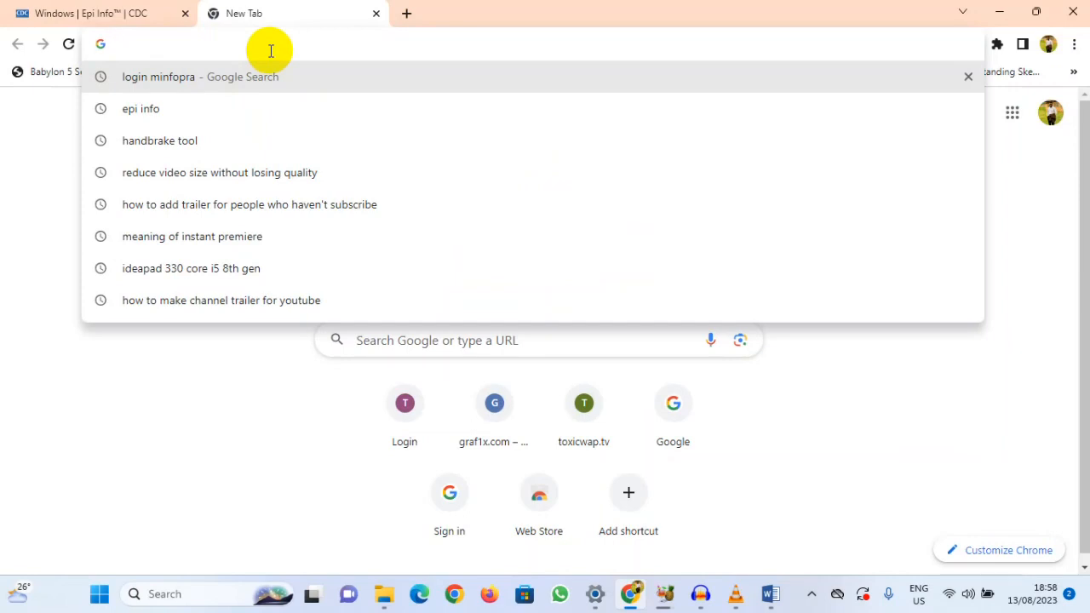
type("creat")
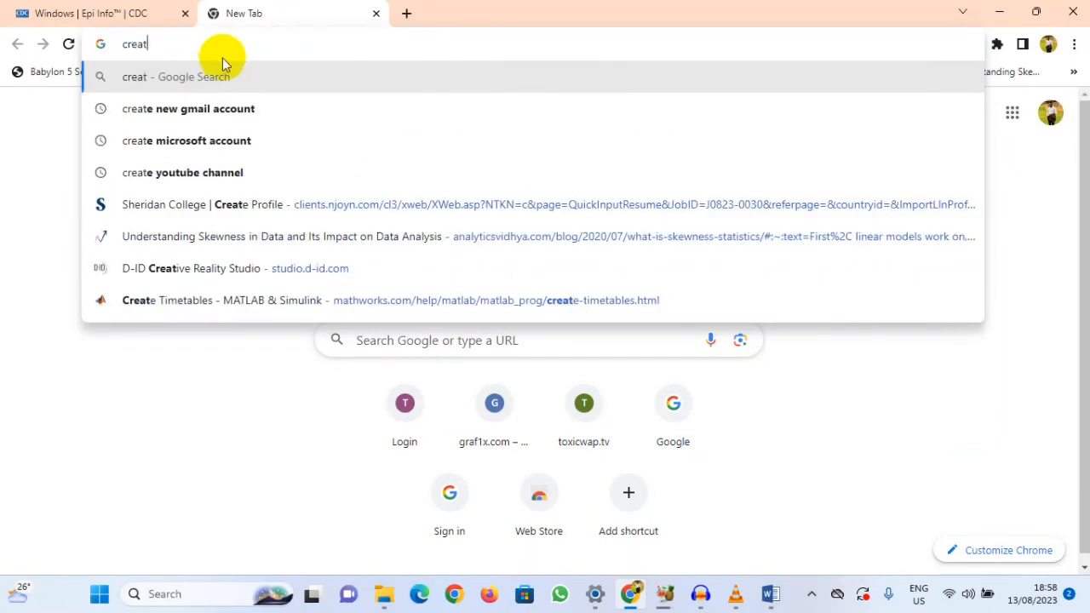
left_click(189, 108)
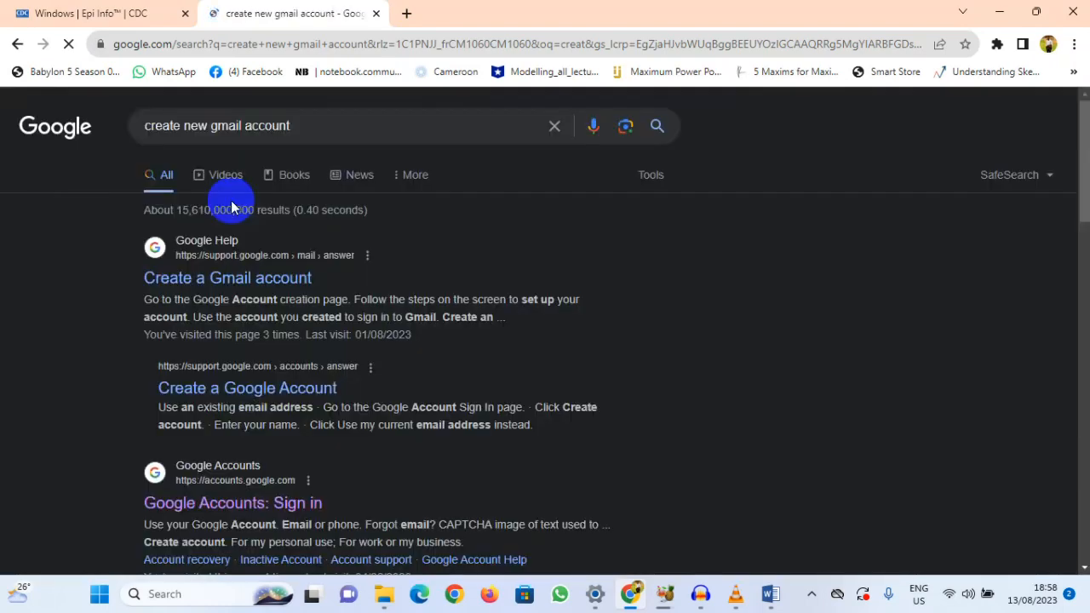
left_click(231, 291)
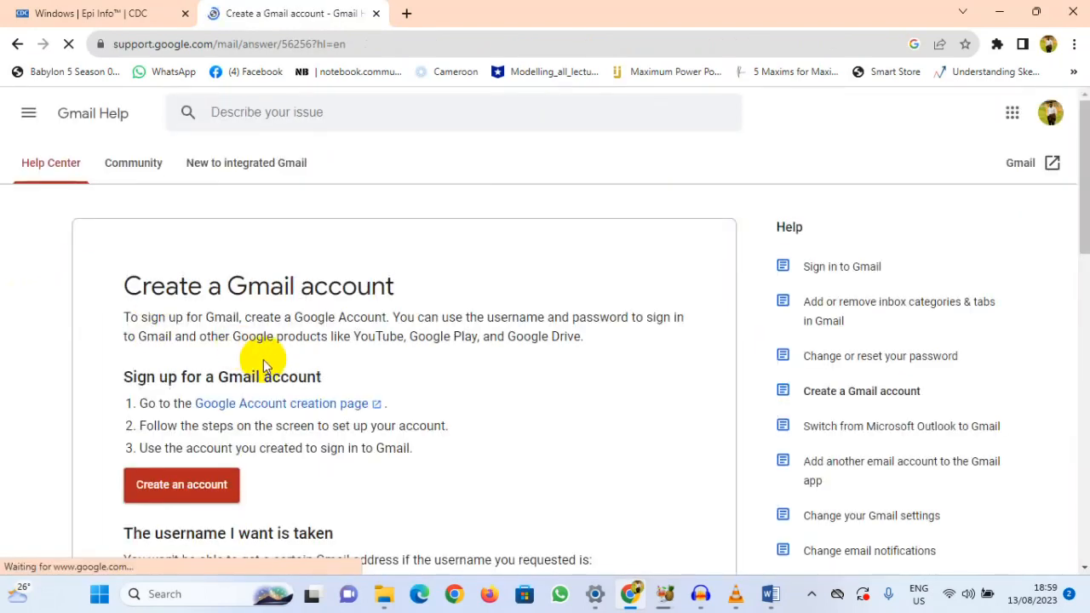
left_click(213, 502)
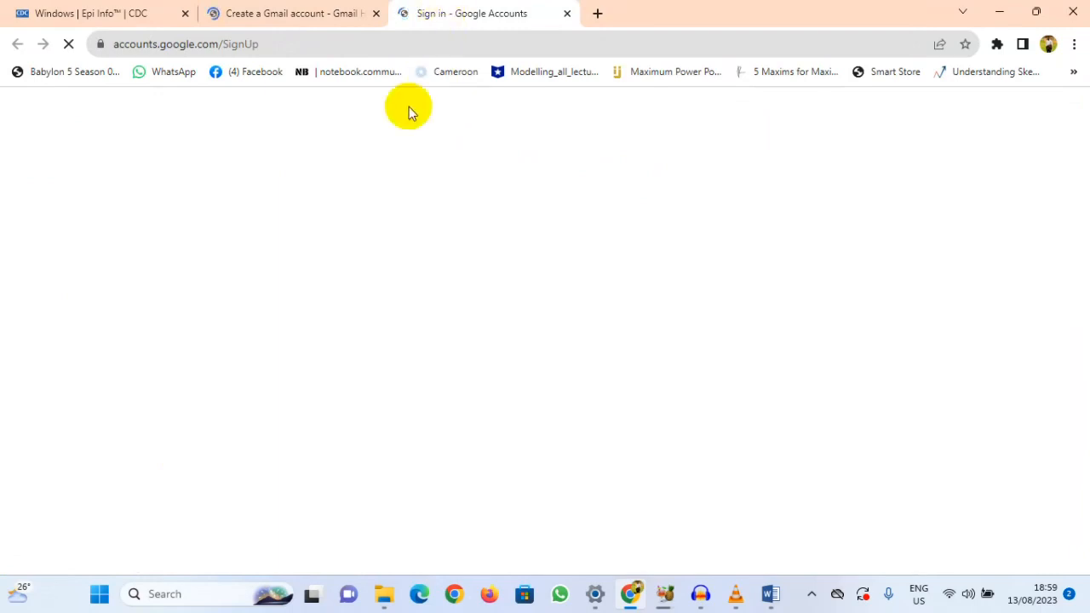
left_click(481, 303)
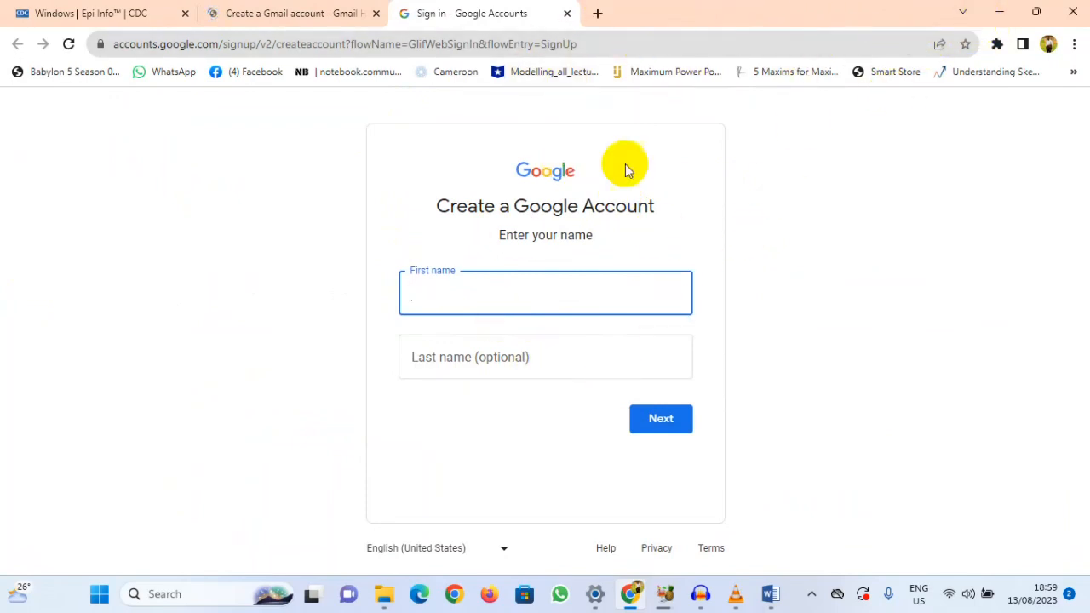
Step: Check the browser's account profiles, and close the Gmail Help, sign-up and Epi Info tabs, keeping one new tab
left_click(1049, 45)
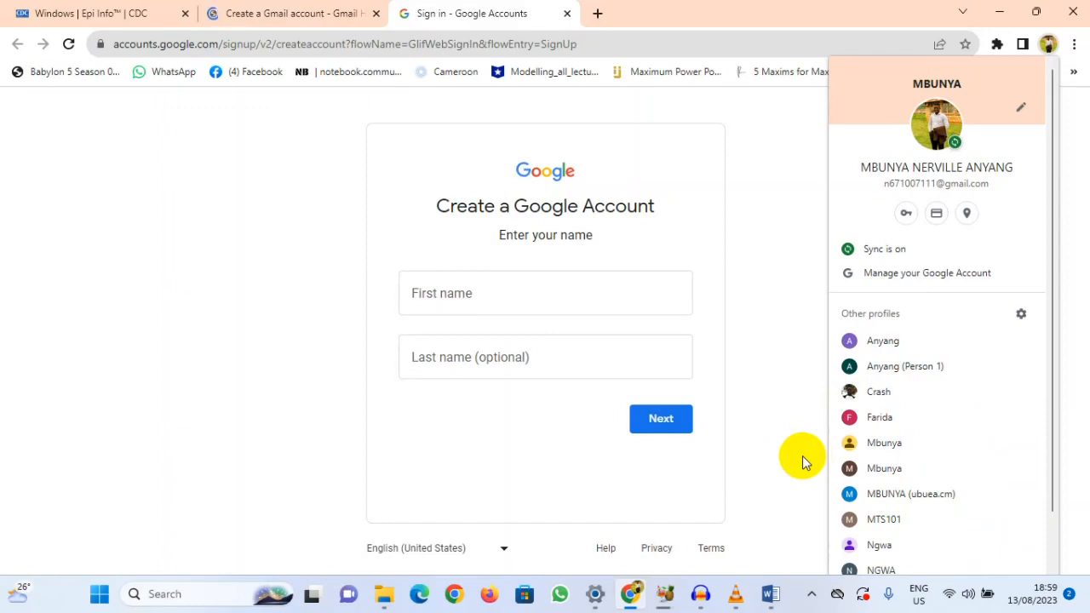
left_click(790, 393)
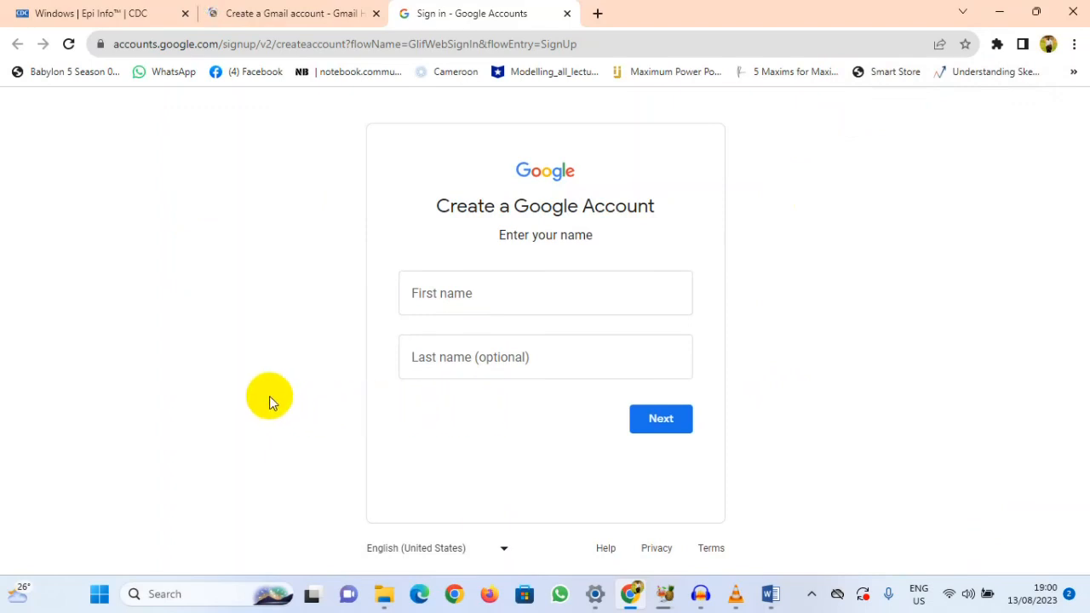
left_click(376, 13)
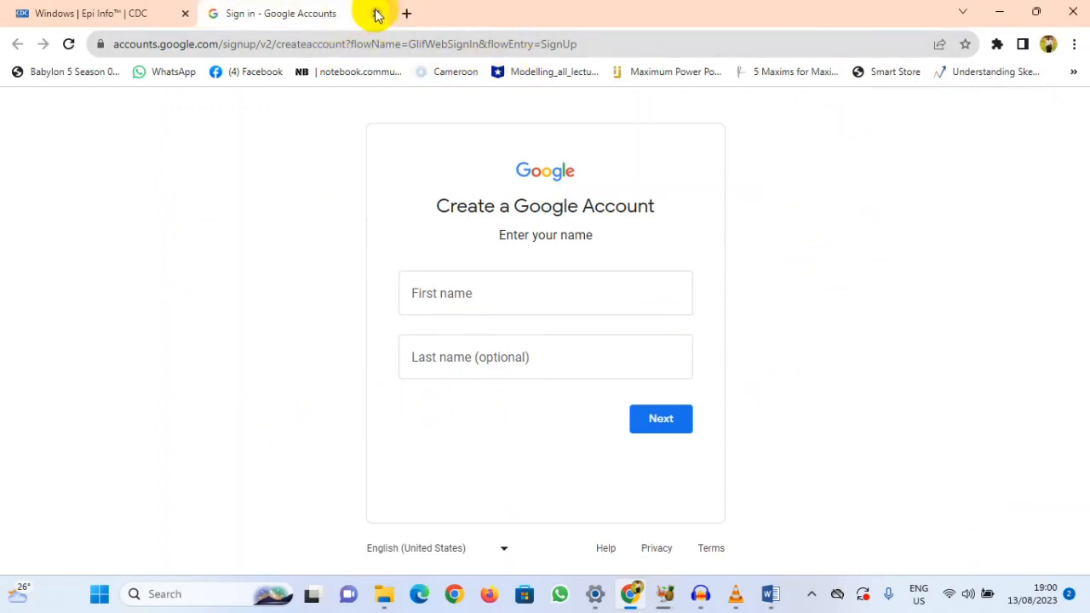
left_click(375, 14)
left_click(214, 13)
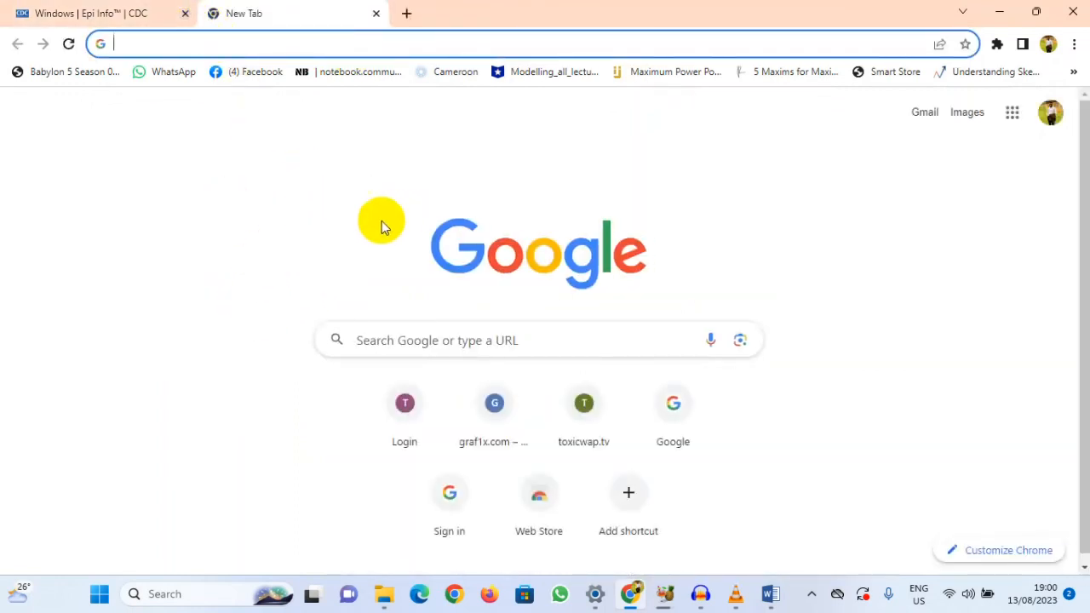
left_click(184, 14)
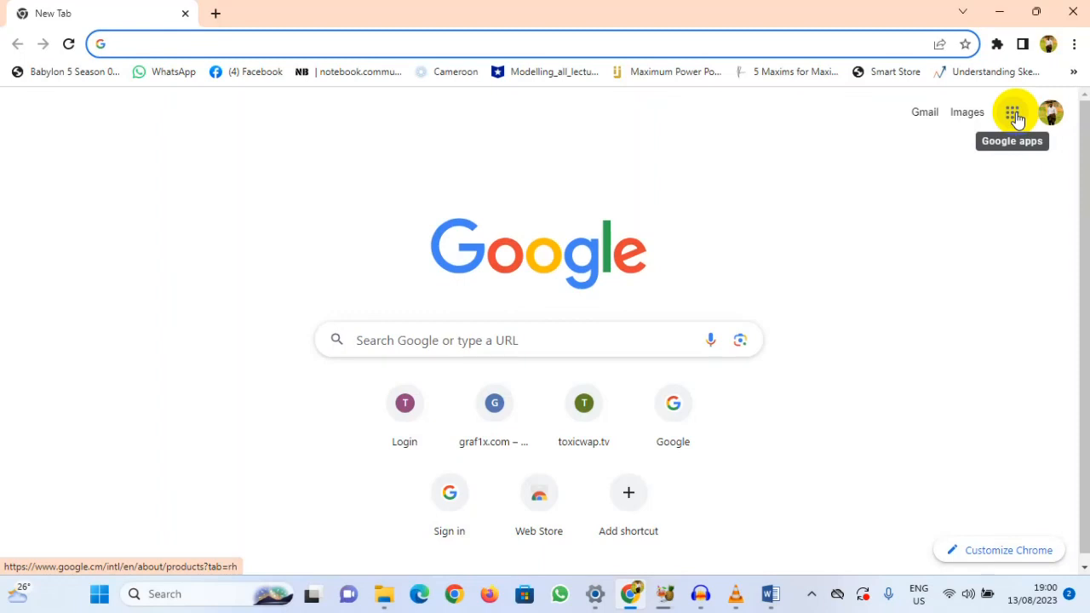
Step: Browse the list of available Google apps from the new tab page
left_click(1013, 114)
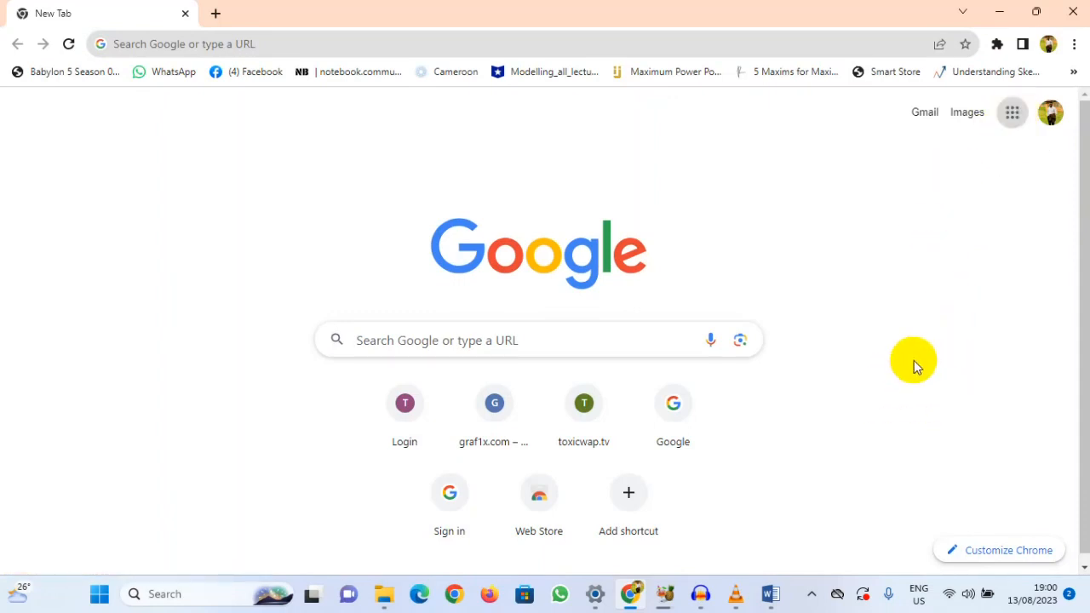
scroll(914, 359, "down", 1)
scroll(918, 339, "up", 1)
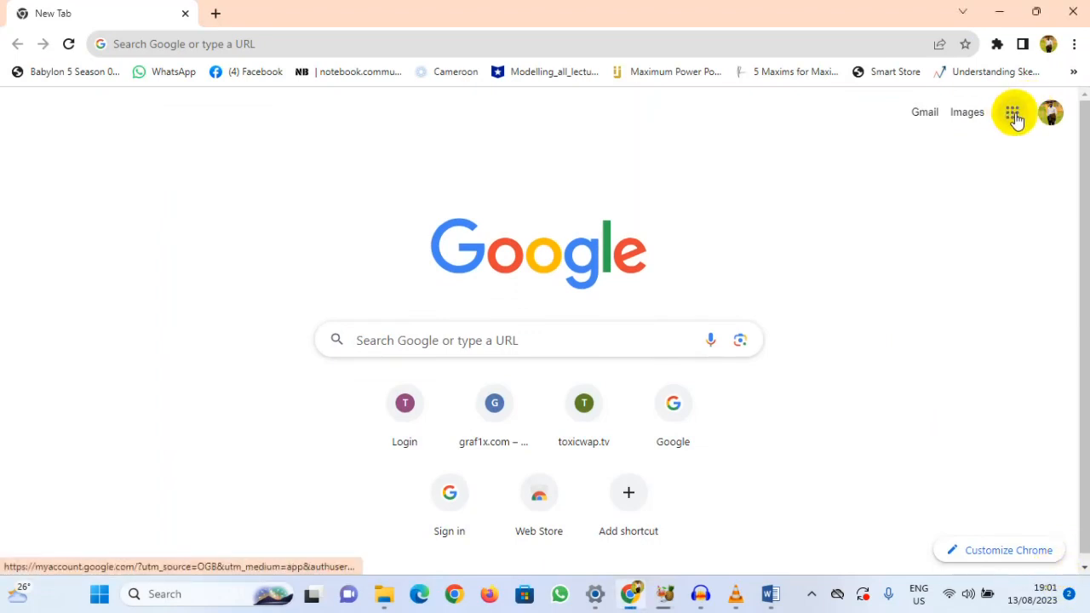
left_click(1037, 10)
left_click(1035, 150)
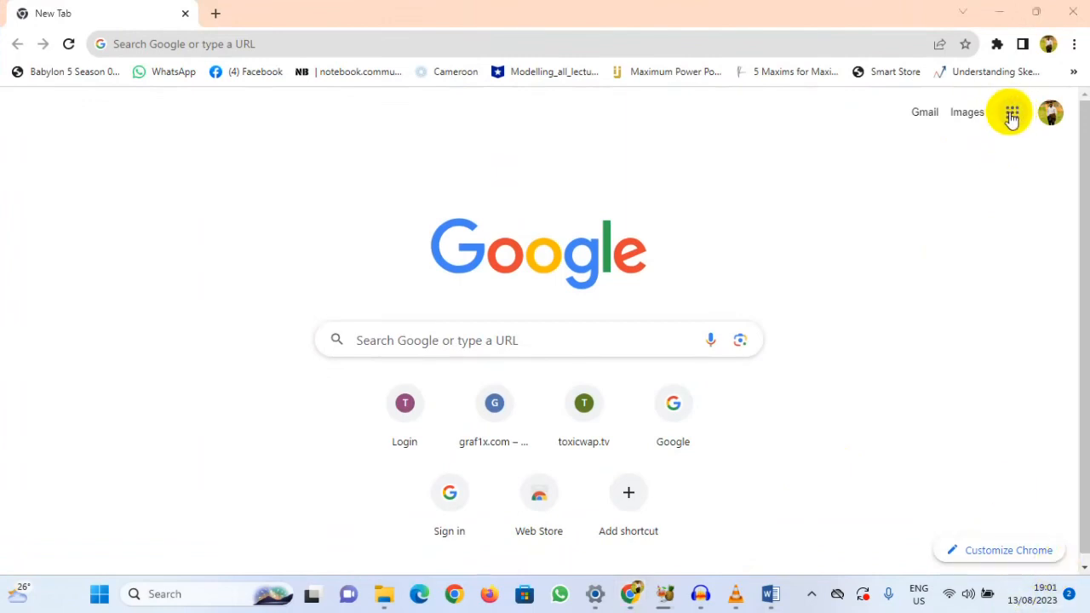
Step: Open Docs from the Google apps list and switch from it to Google Forms
left_click(1011, 112)
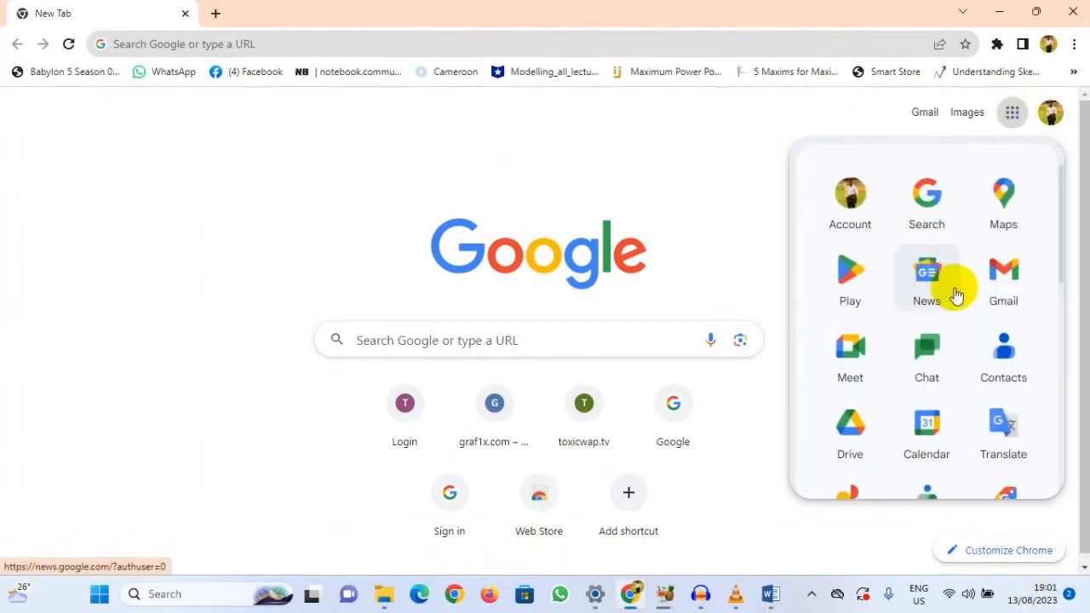
scroll(919, 320, "down", 2)
scroll(934, 244, "up", 2)
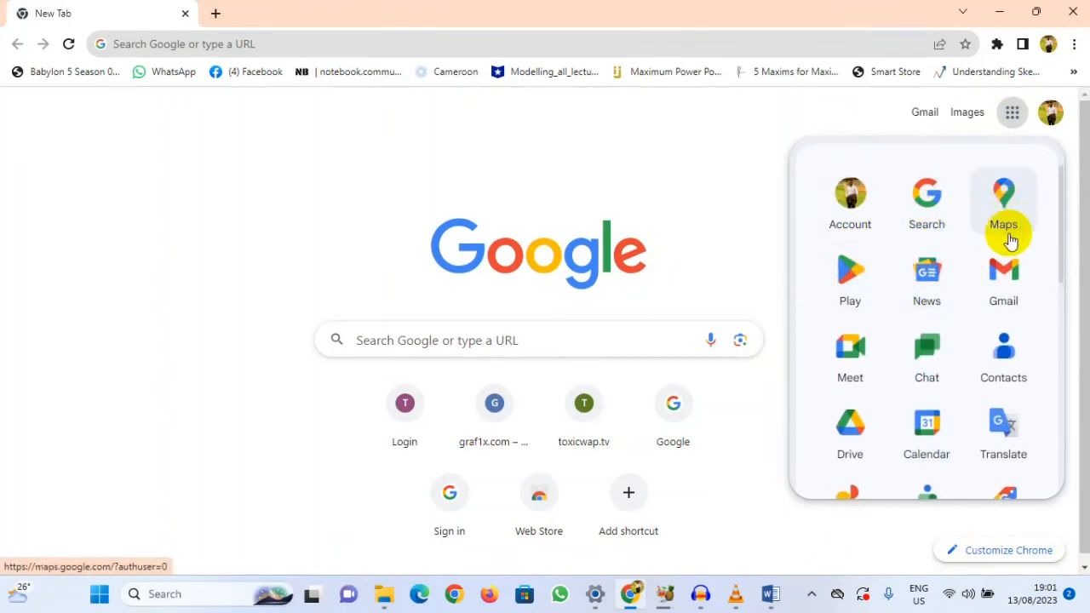
scroll(927, 326, "down", 3)
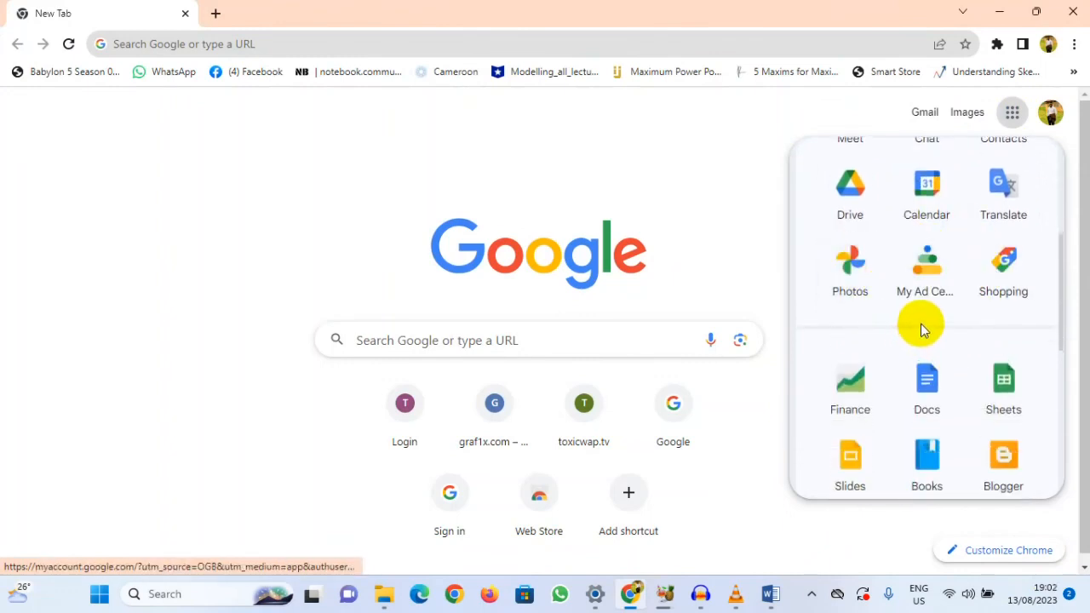
scroll(919, 332, "down", 1)
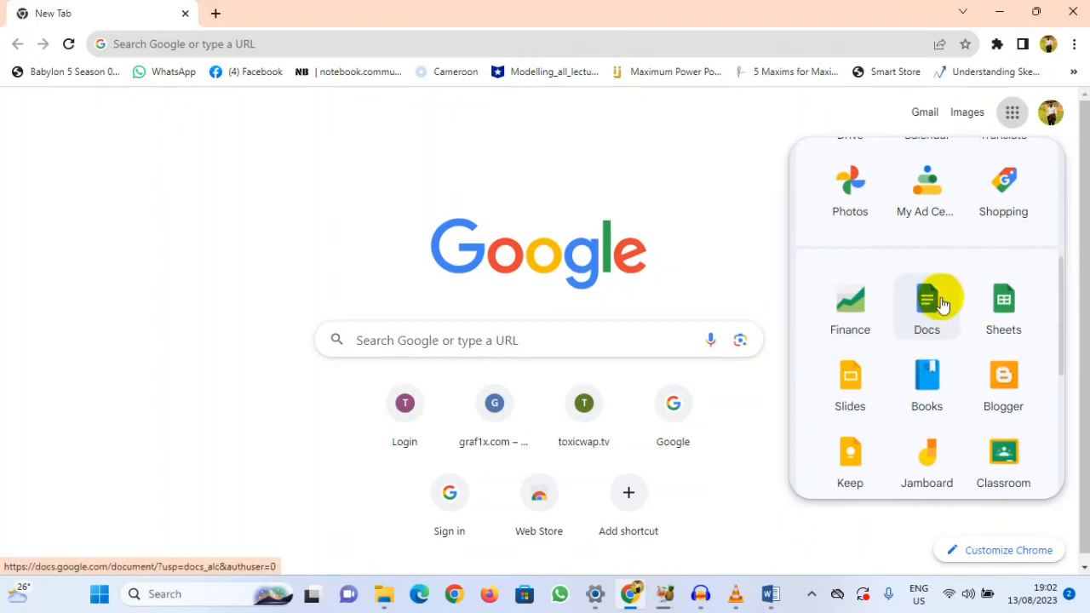
left_click(926, 316)
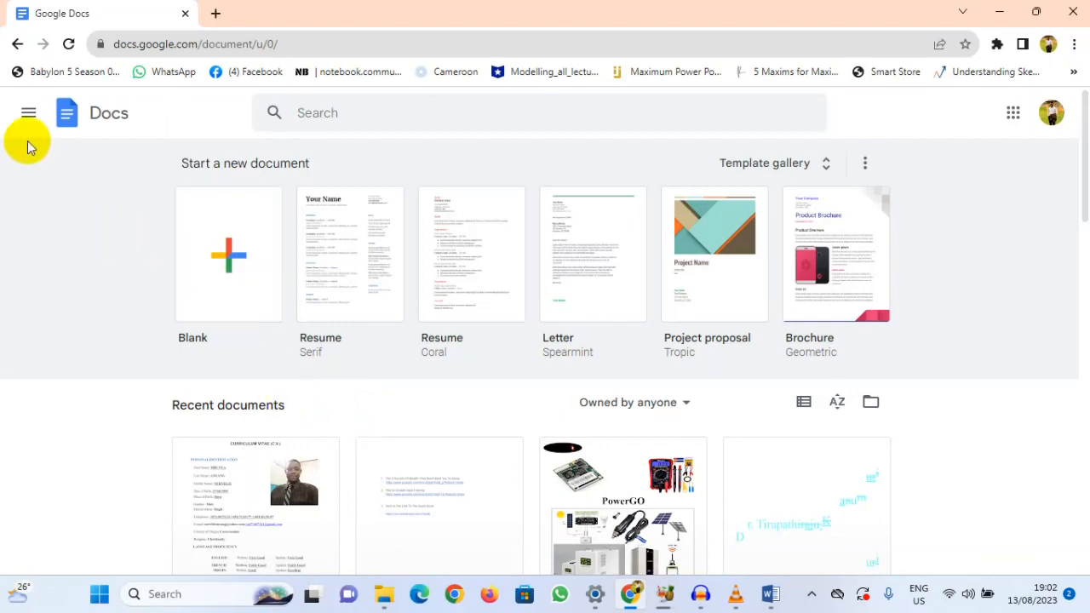
left_click(27, 114)
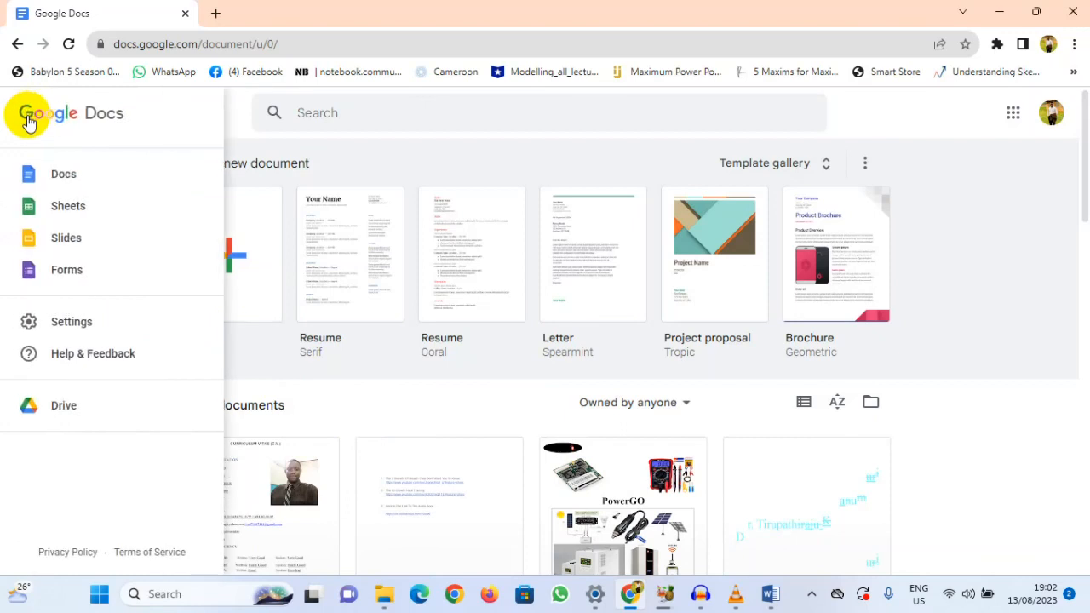
left_click(62, 278)
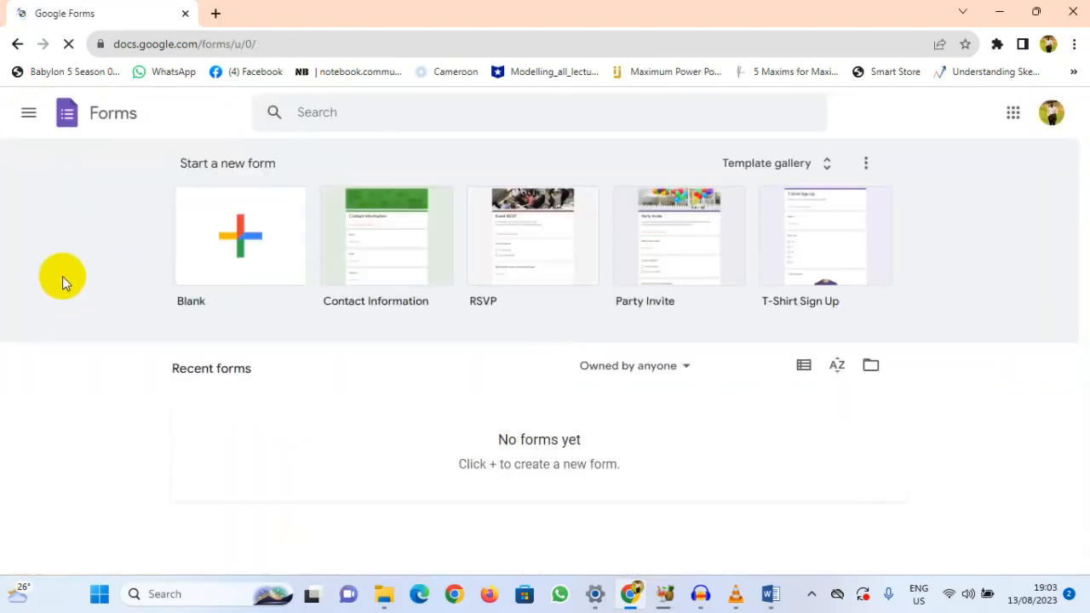
Step: Create a new blank form and decline the introductory tour
left_click(235, 245)
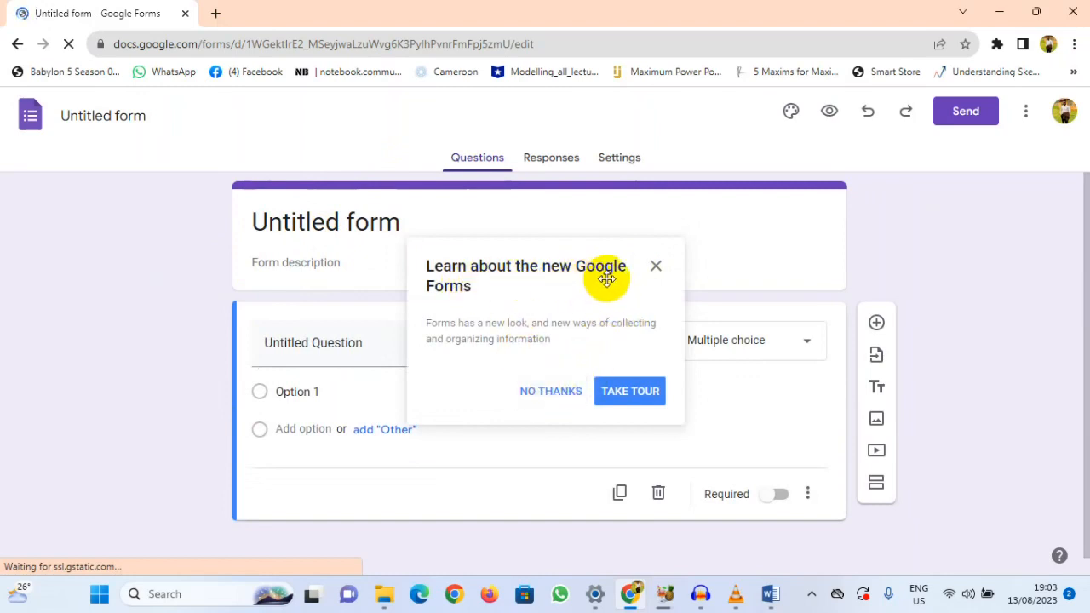
left_click(545, 400)
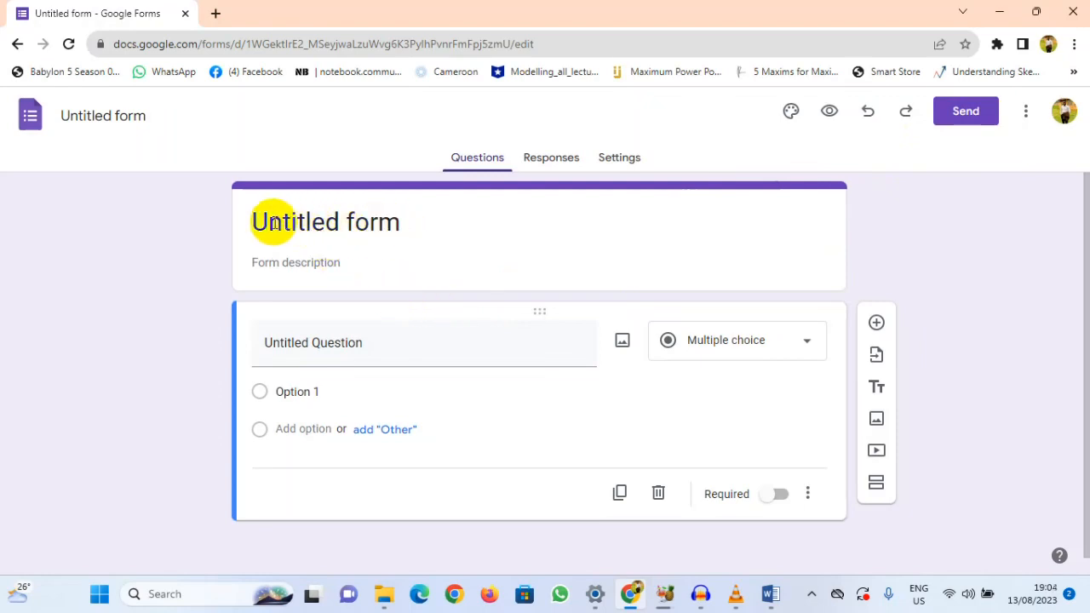
Step: Replace the placeholder form title with "My First Questionnaire"
left_click_drag(397, 224, 258, 226)
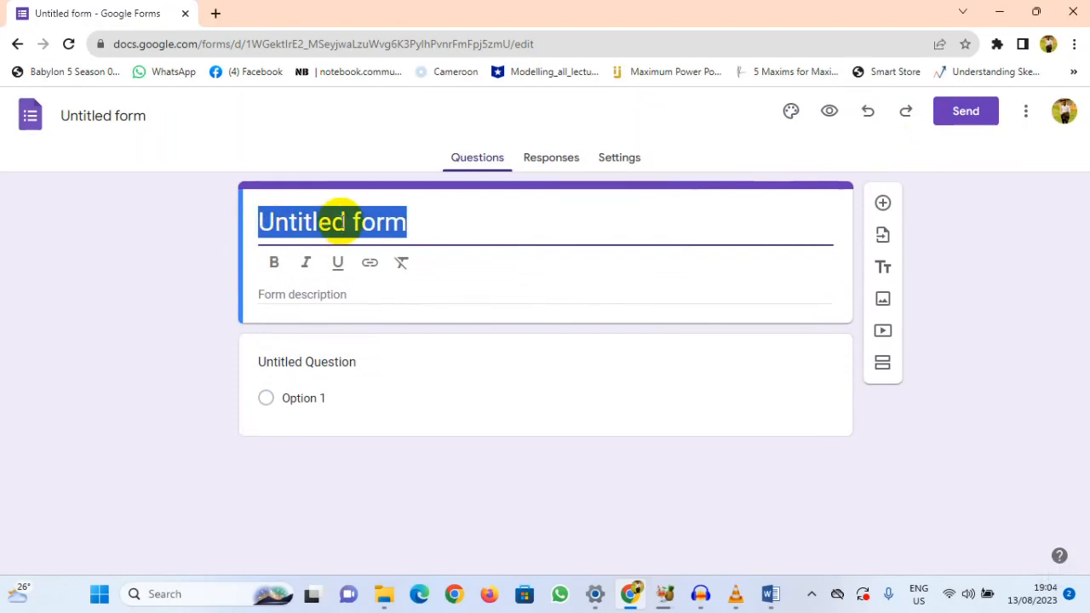
type("My ")
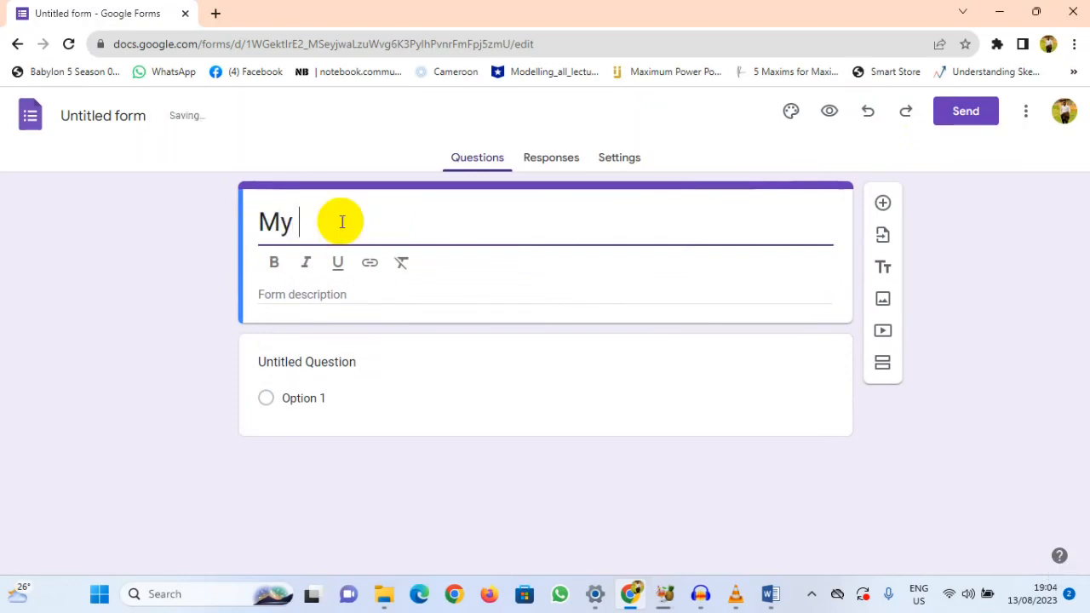
type("Firs")
key("BackSpace")
type("rst Q")
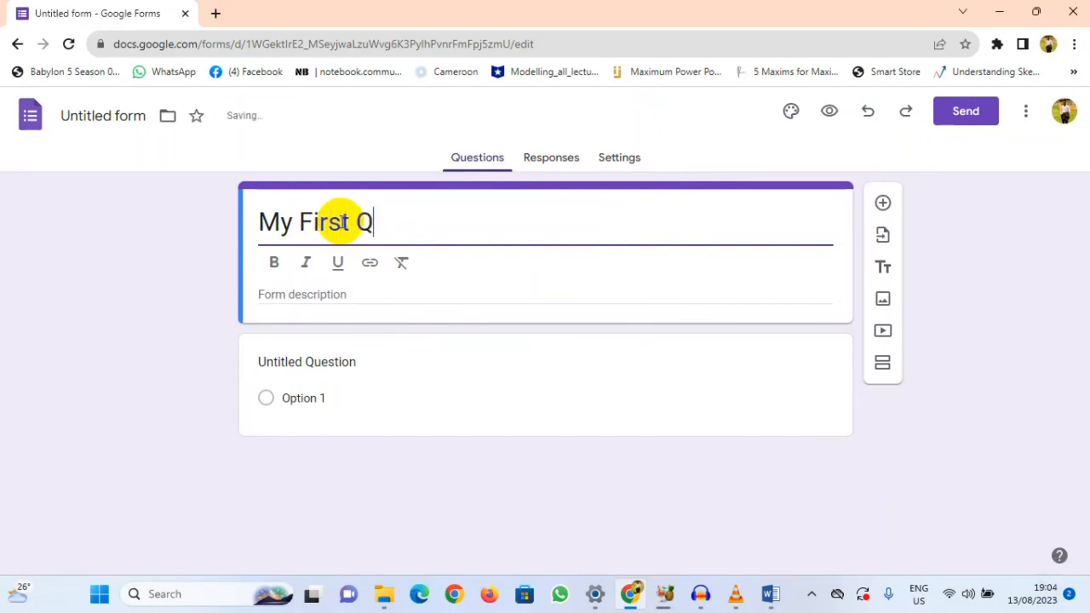
type("uestionnaire")
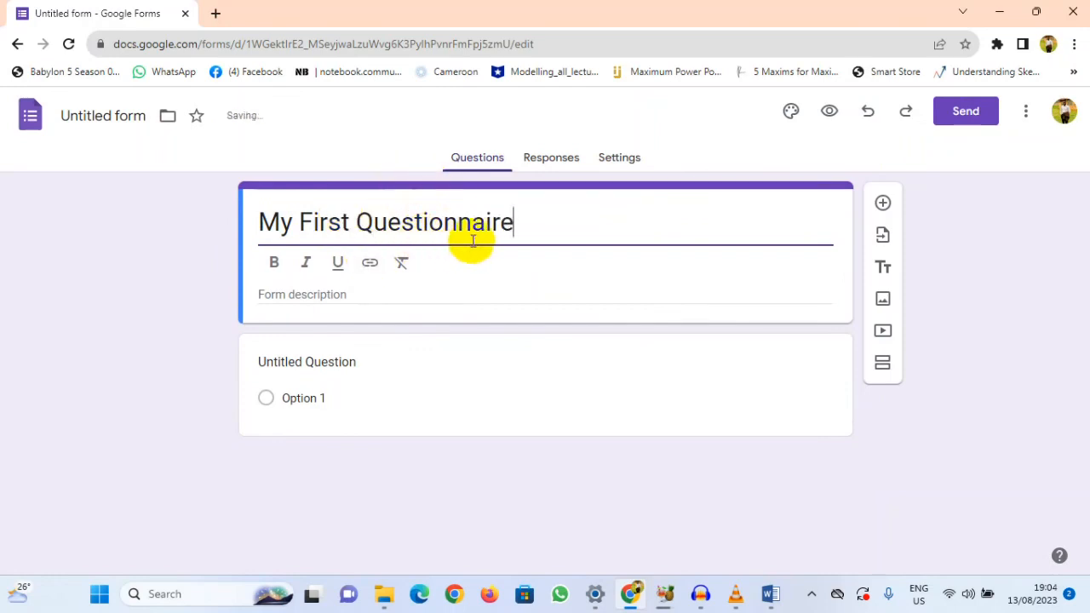
left_click(337, 296)
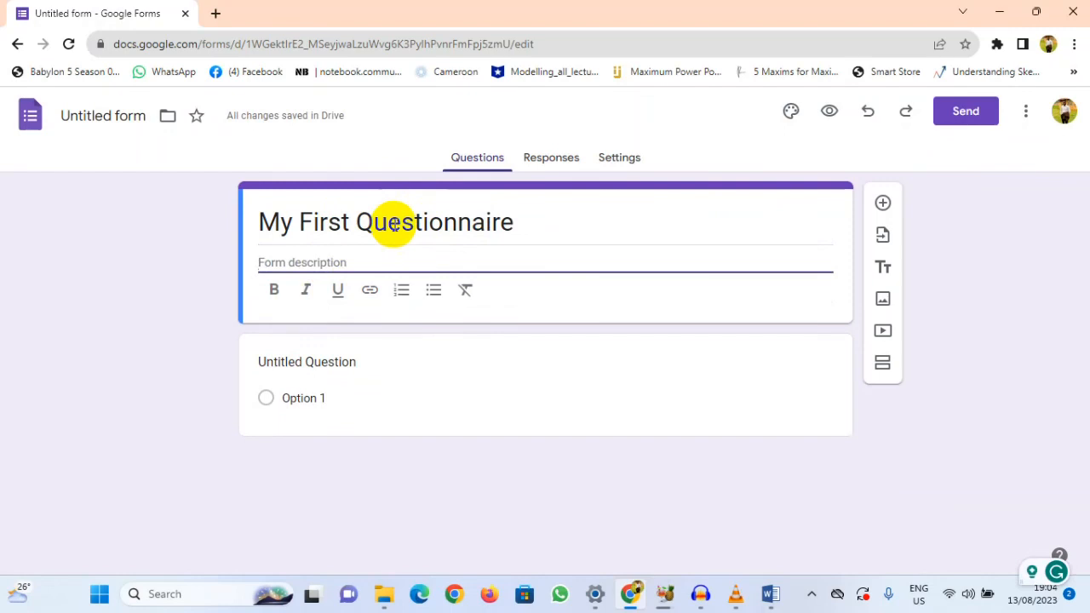
Step: Retitle the form "Medical Questionnaire"
left_click_drag(525, 224, 239, 236)
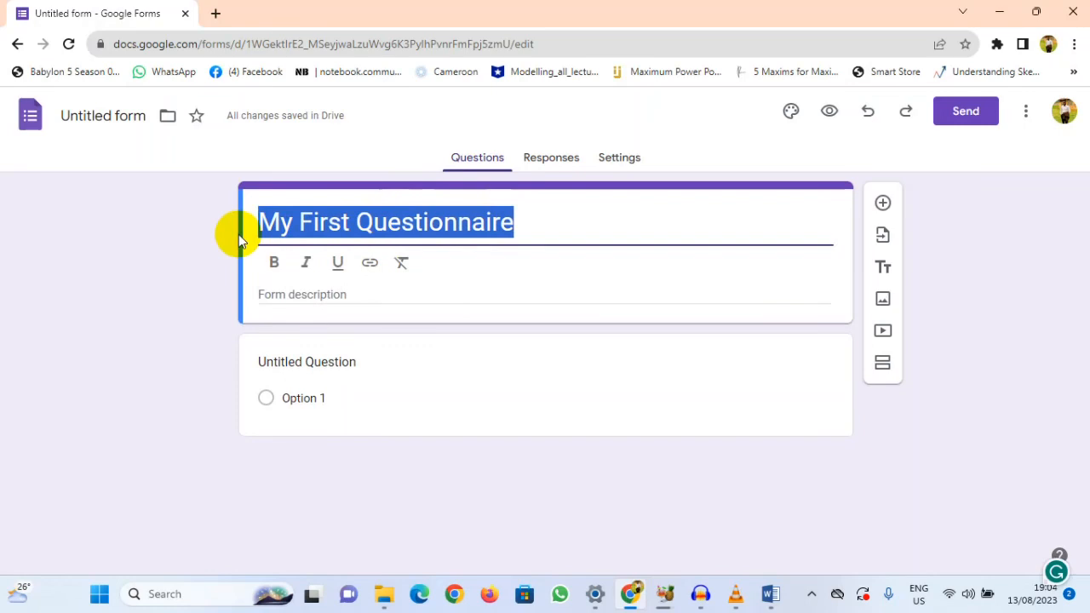
type("Medical Questionnaire")
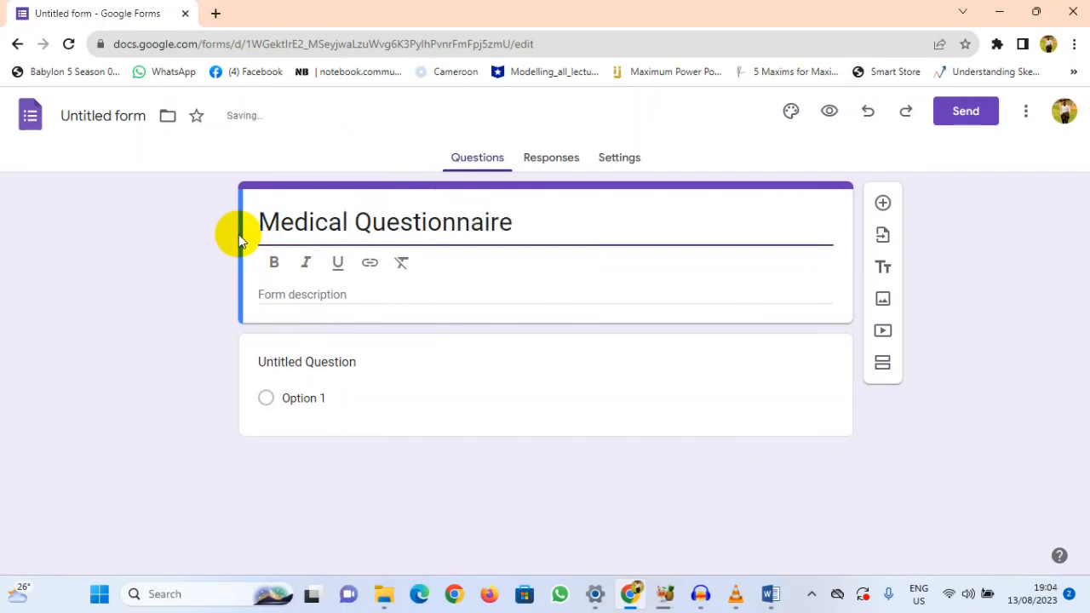
Step: Replace the word "Medical" in the form title with "Health"
left_click_drag(348, 223, 263, 222)
type("Health")
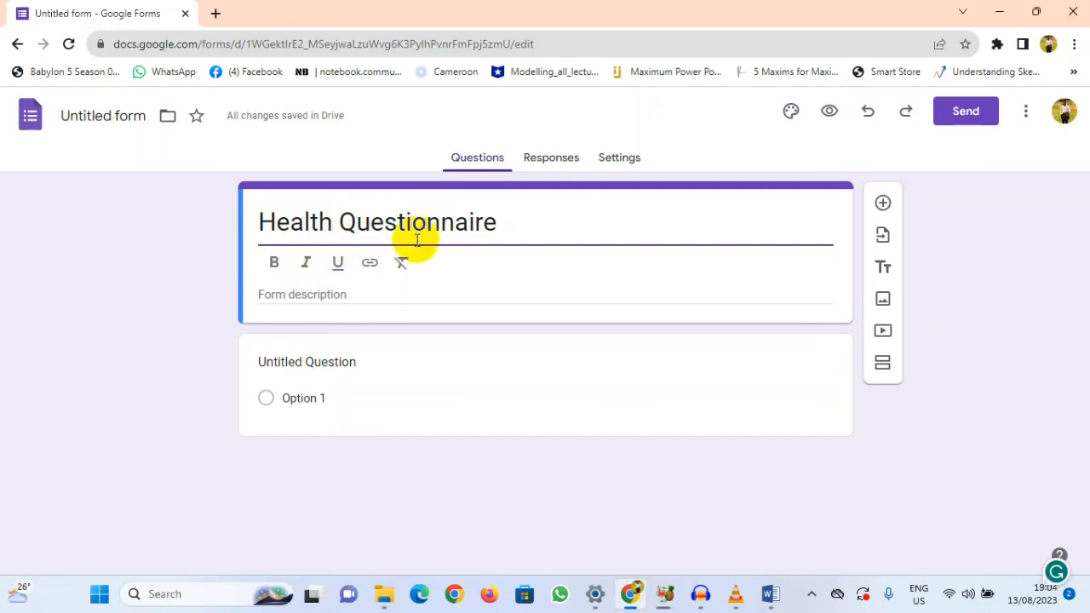
Step: Copy the introductory paragraph under the QUESTIONNAIRE heading from the Word document into the form description
left_click(336, 295)
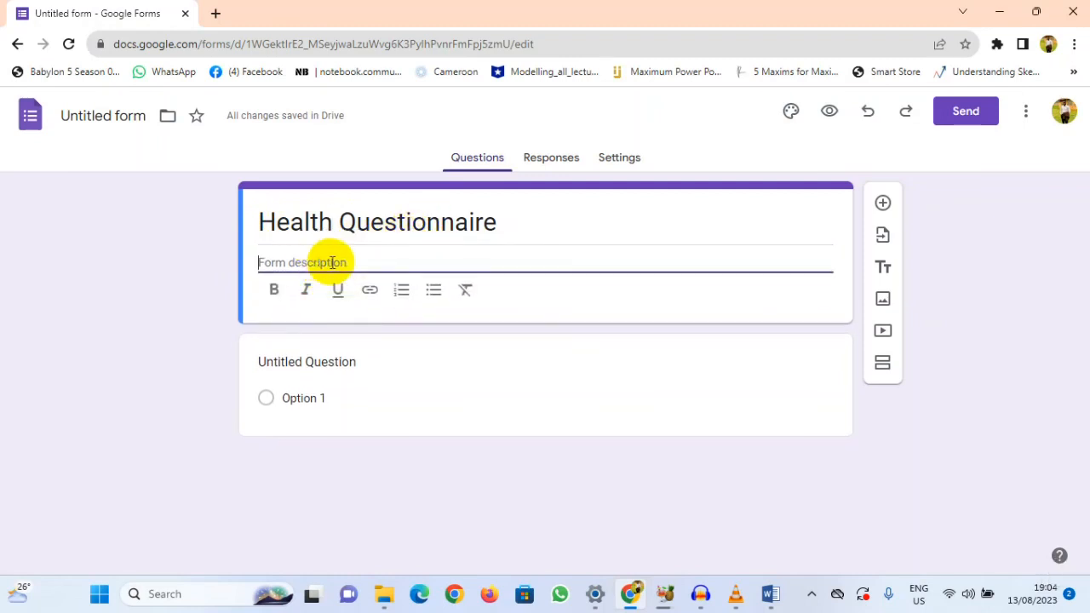
left_click(770, 593)
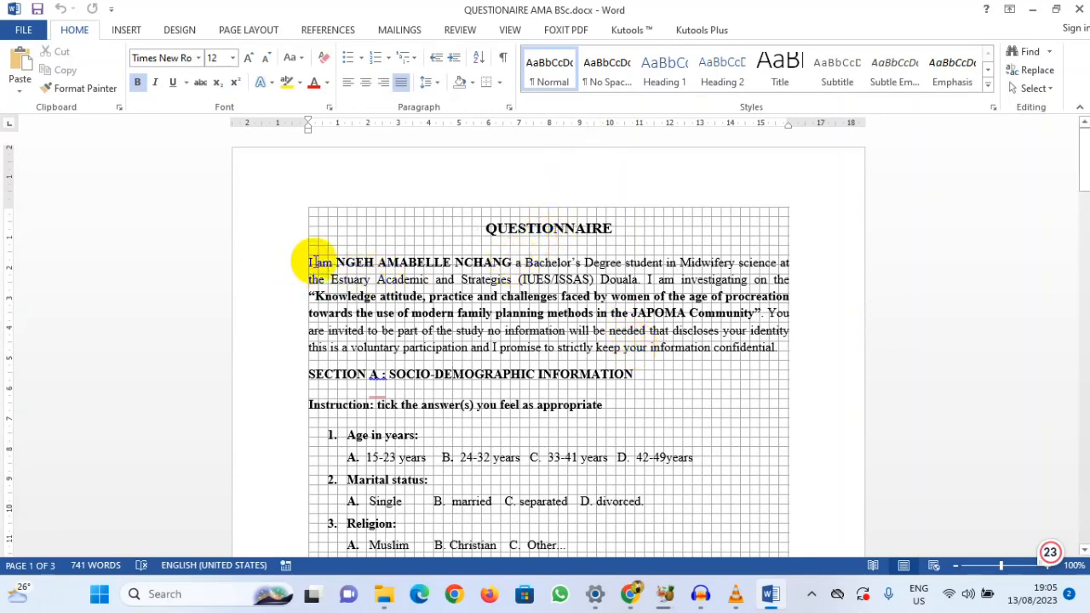
left_click_drag(307, 262, 775, 348)
key("ctrl+c")
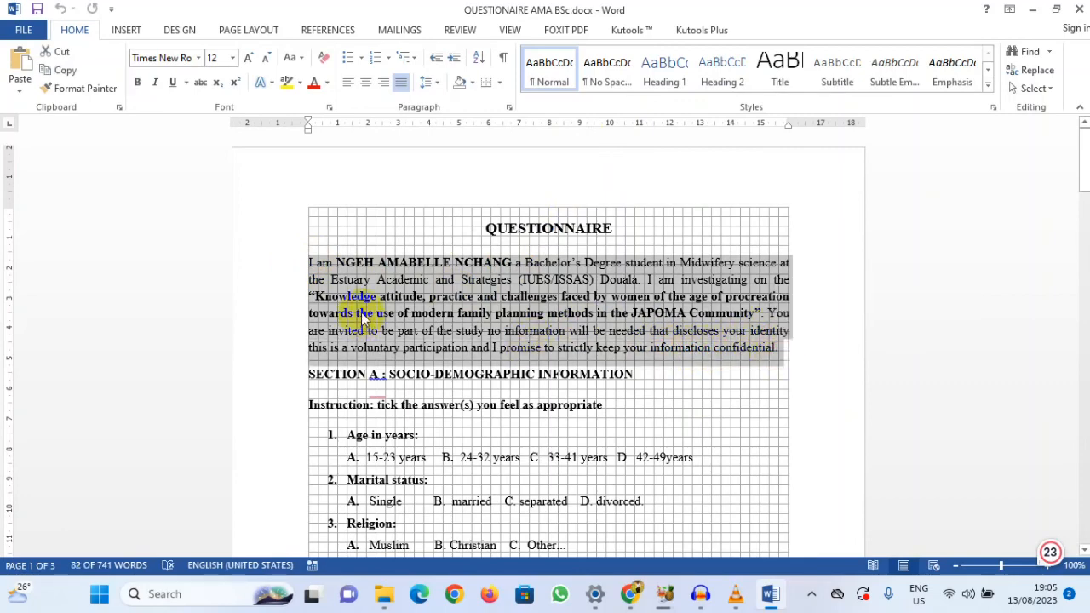
left_click(770, 593)
left_click(324, 266)
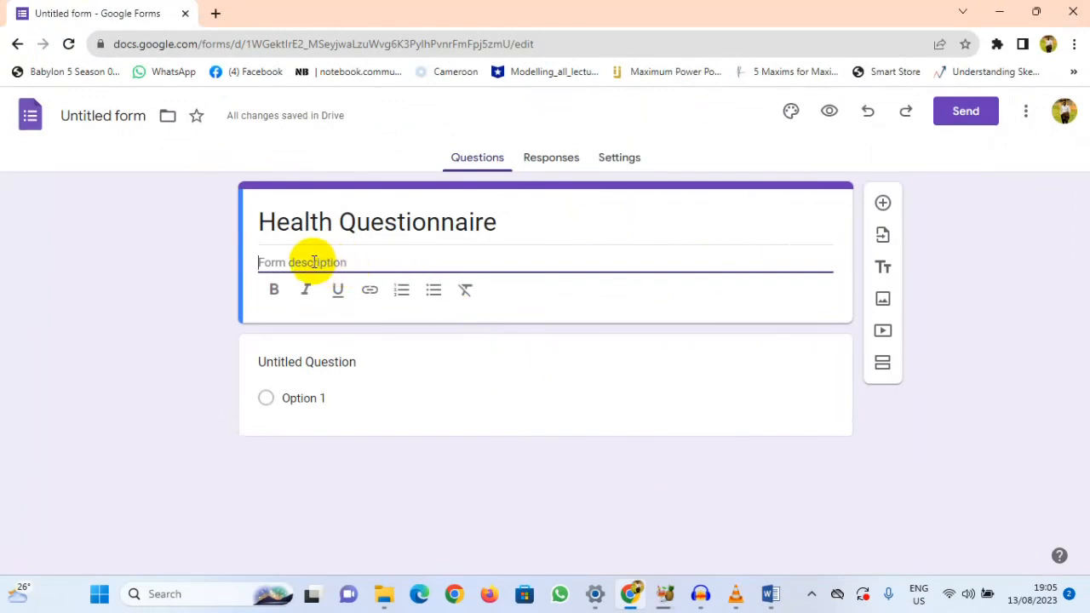
key("ctrl+v")
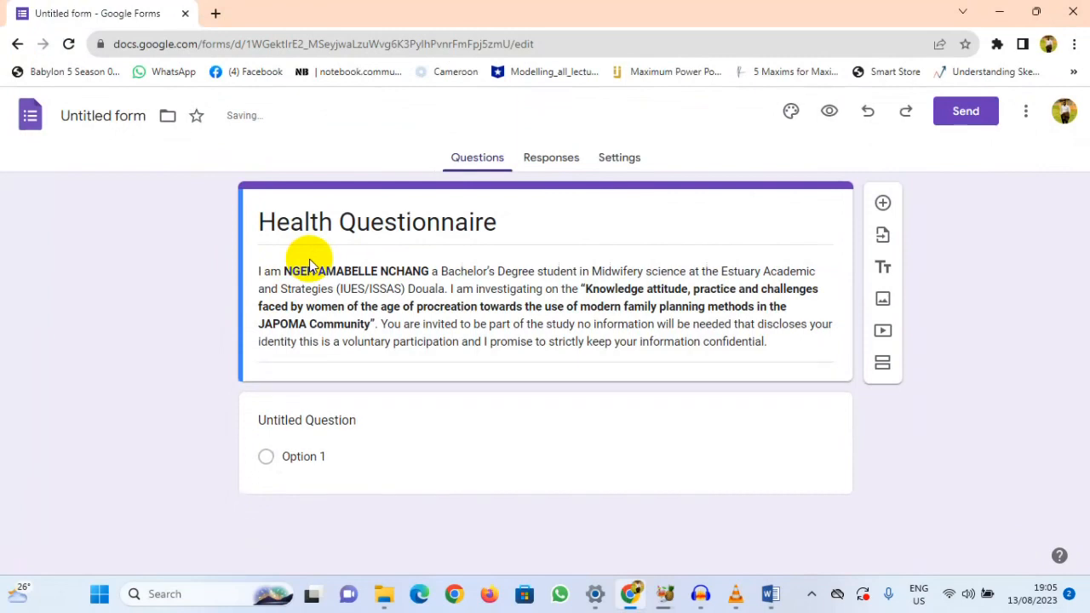
Step: Replace the bold student name in the form description with a different name followed by an initial
key("ctrl+a")
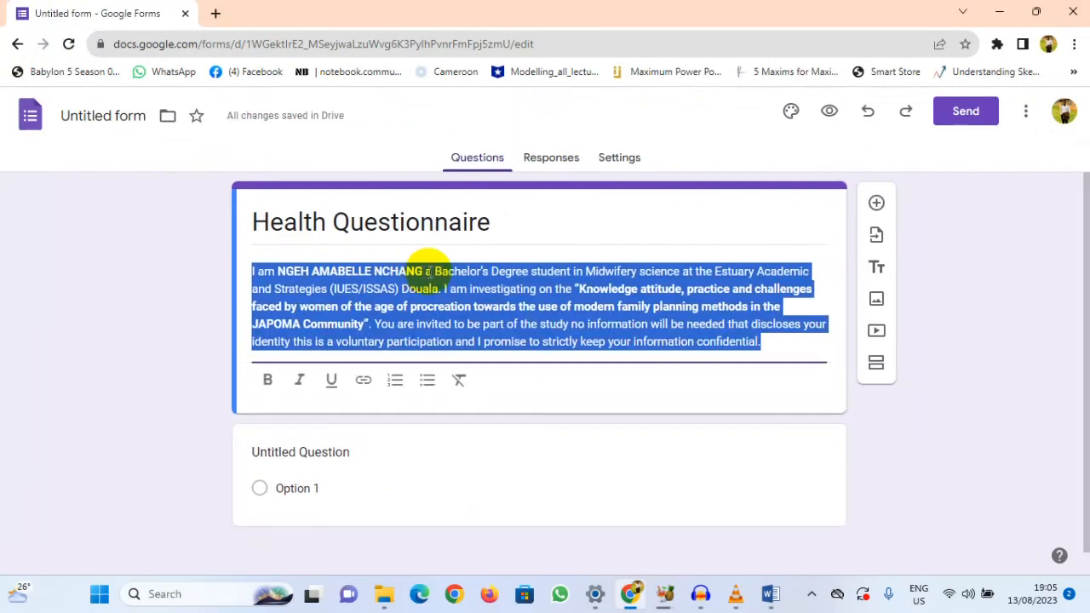
left_click_drag(423, 270, 278, 271)
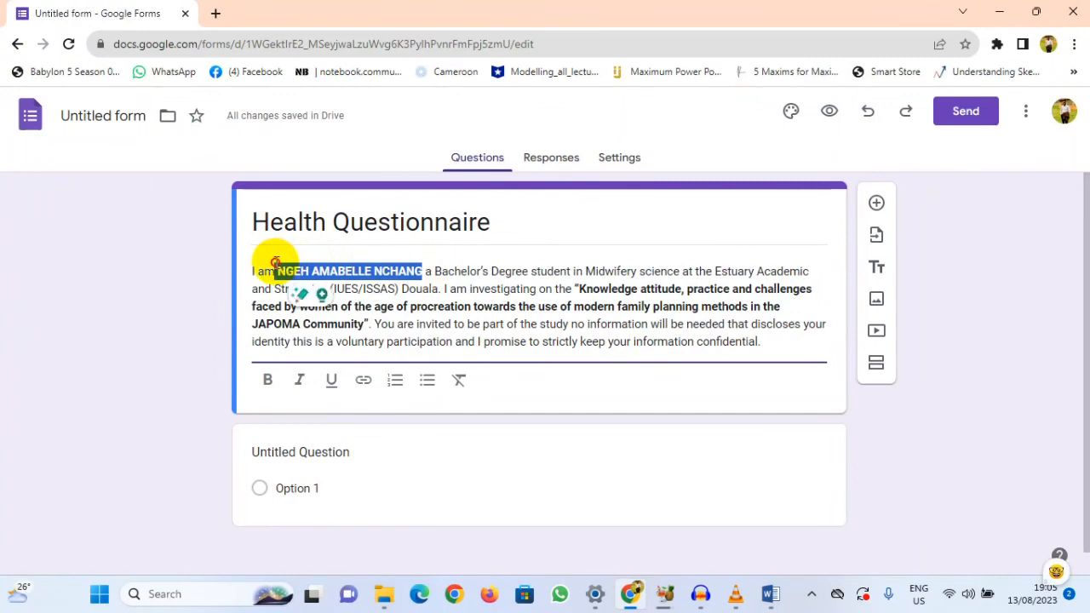
left_click_drag(418, 271, 301, 265)
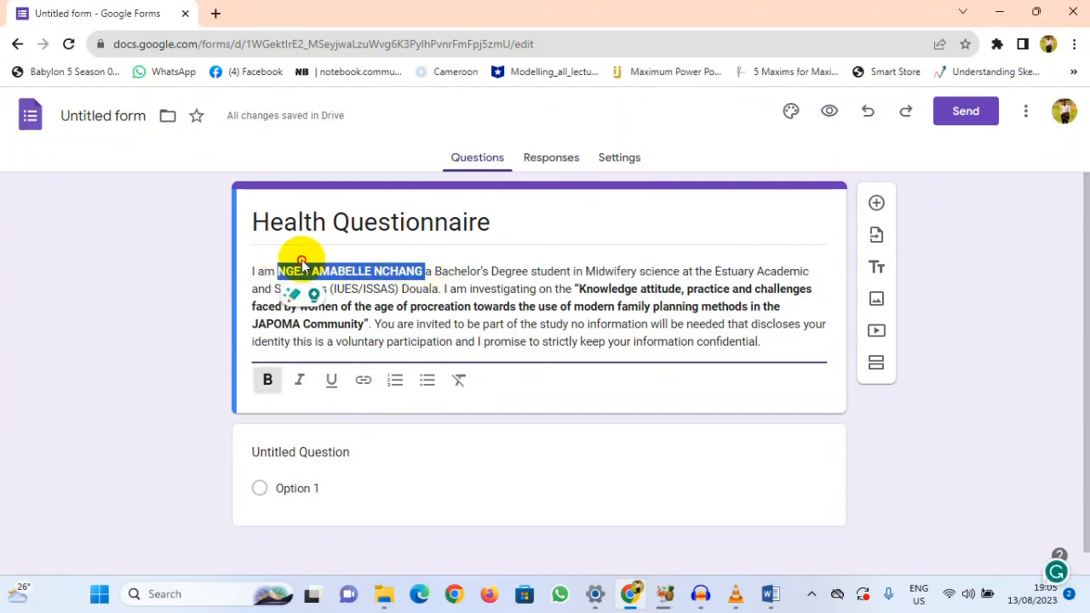
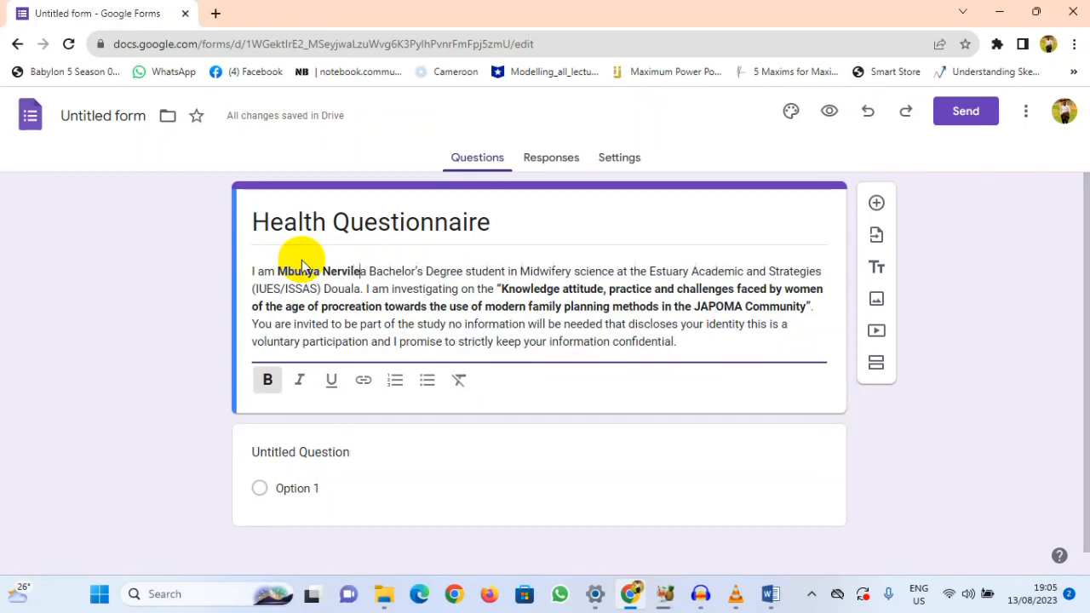
type("le")
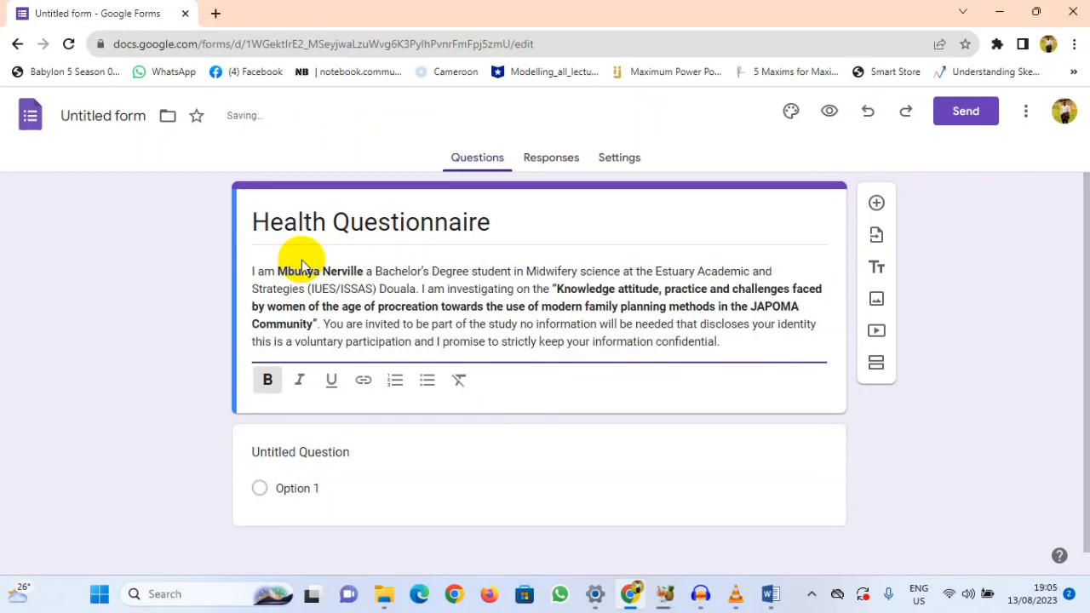
key("BackSpace")
type(". A")
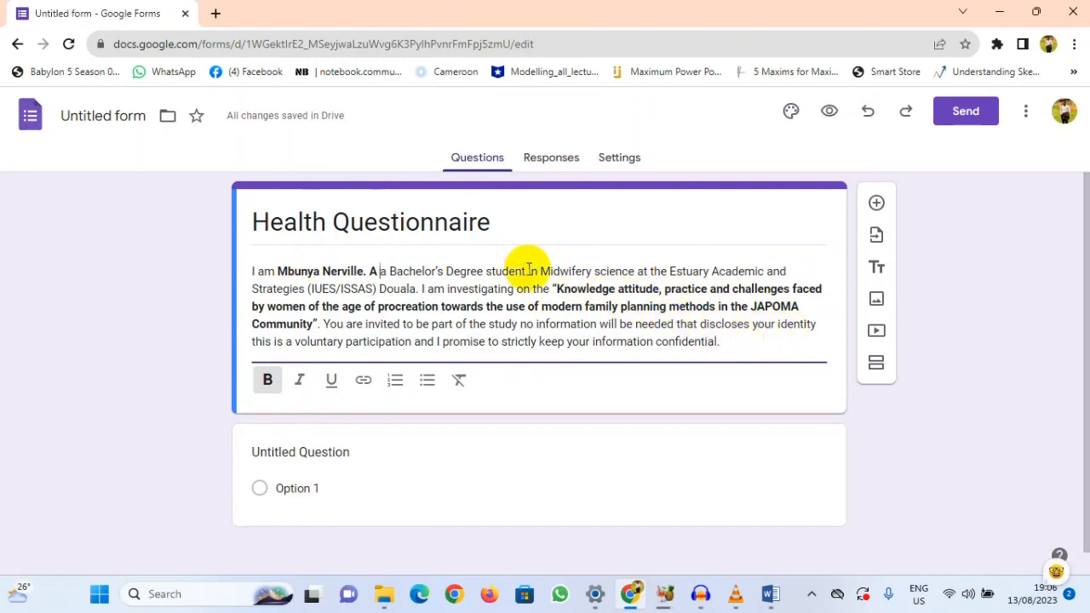
Step: Consult the age question in the Word questionnaire and set the form's first question to "How old are you?"
scroll(453, 300, "down", 1)
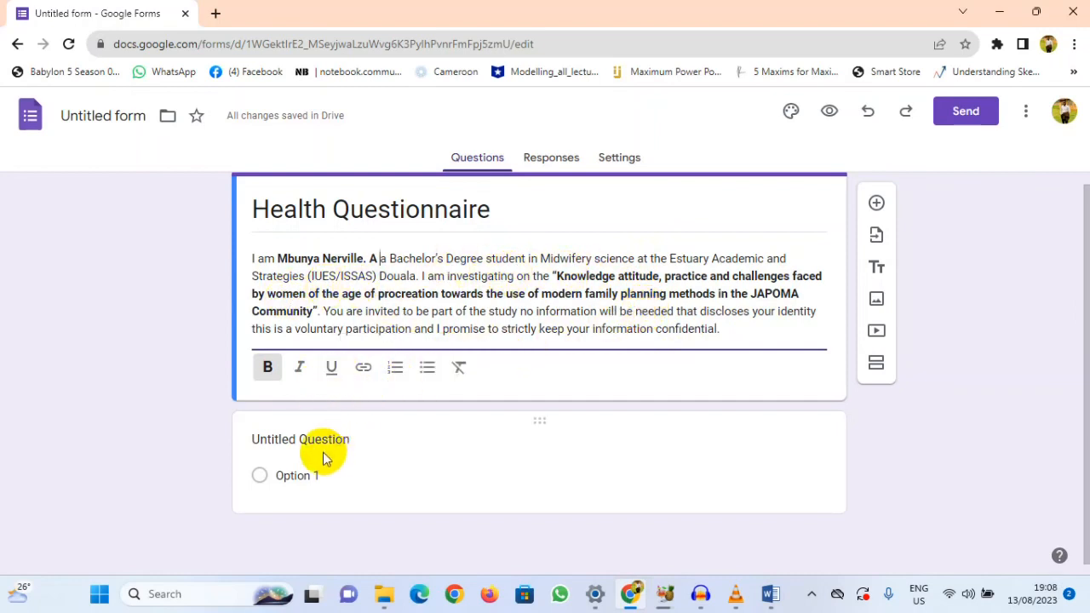
left_click(769, 594)
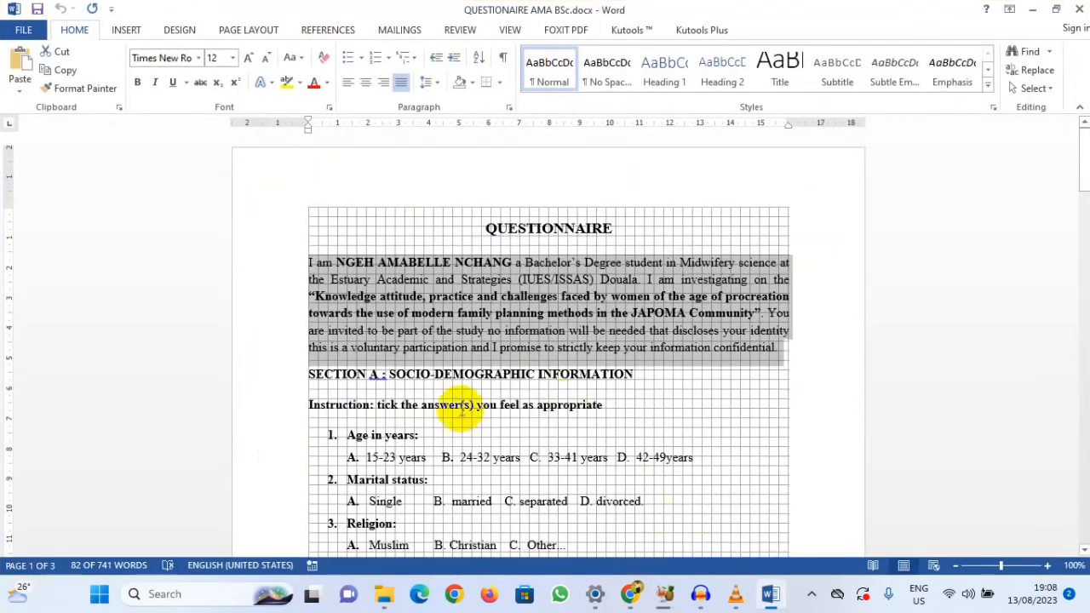
left_click(366, 417)
left_click(414, 435)
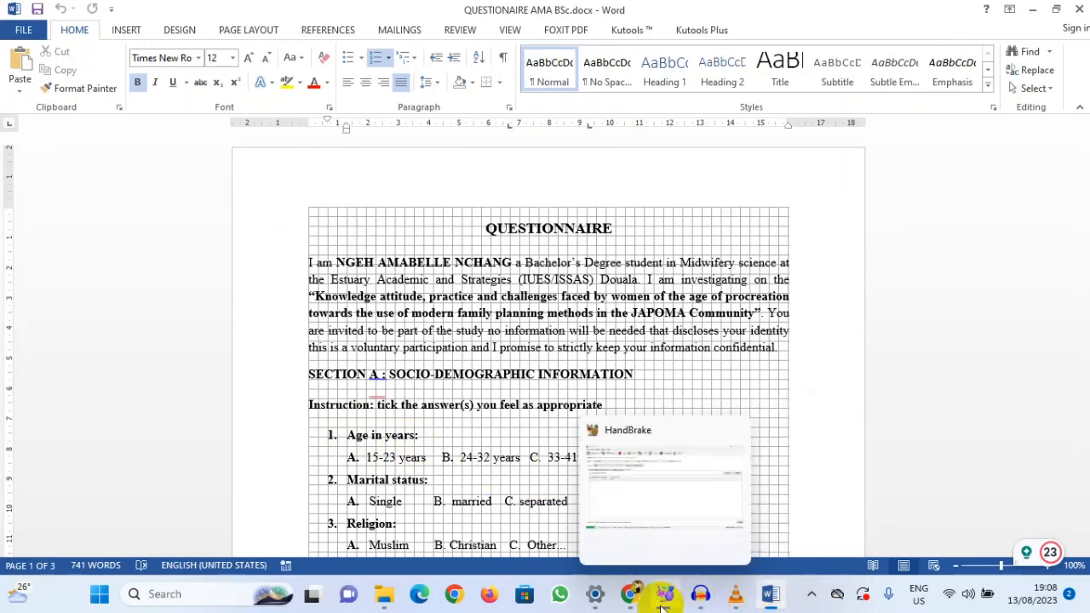
left_click(629, 593)
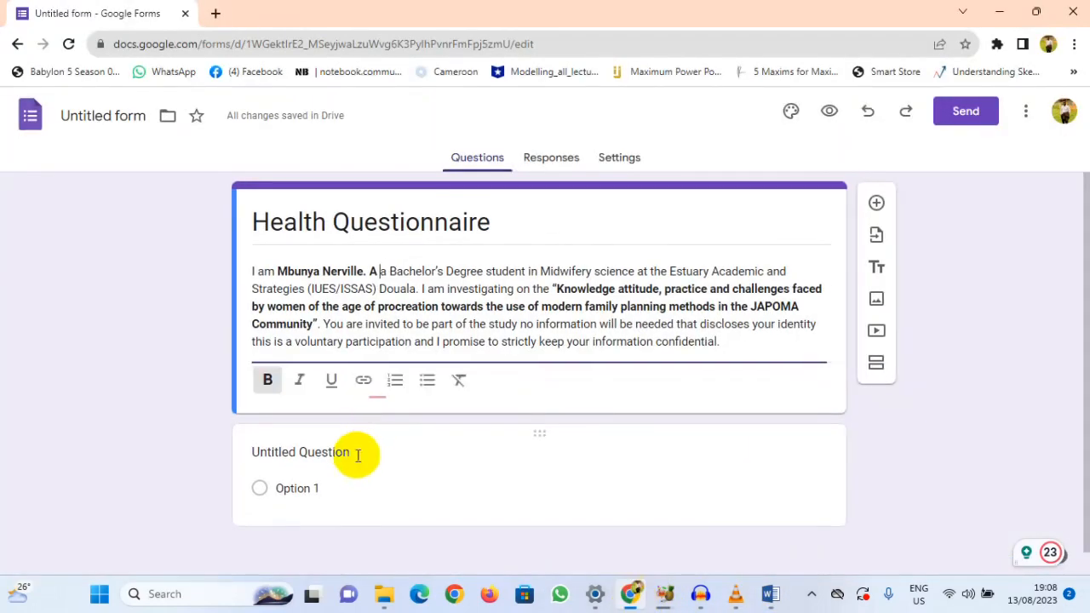
left_click(275, 452)
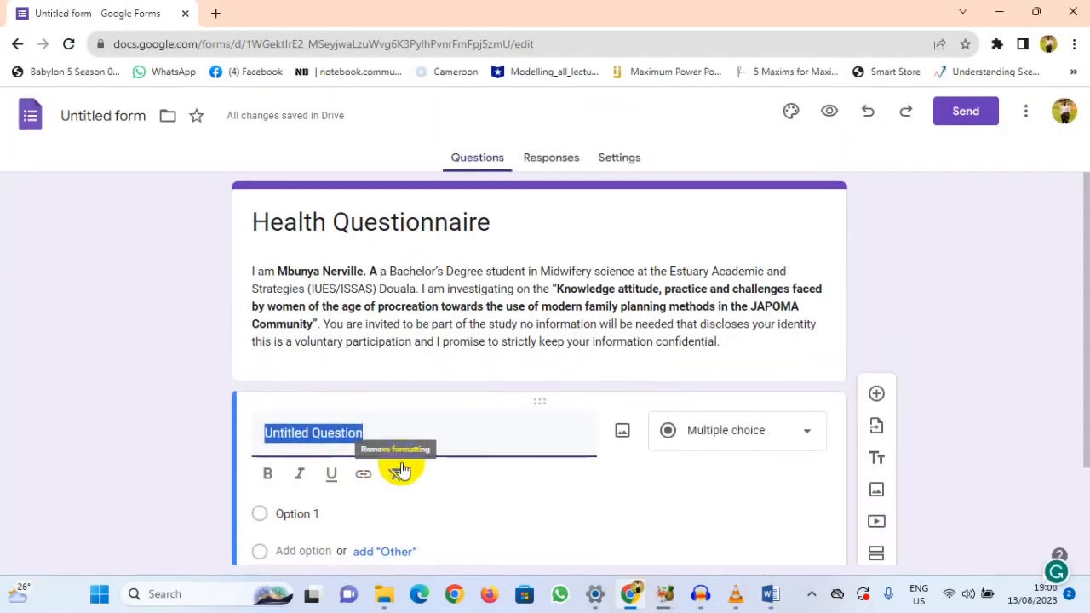
type("How ol")
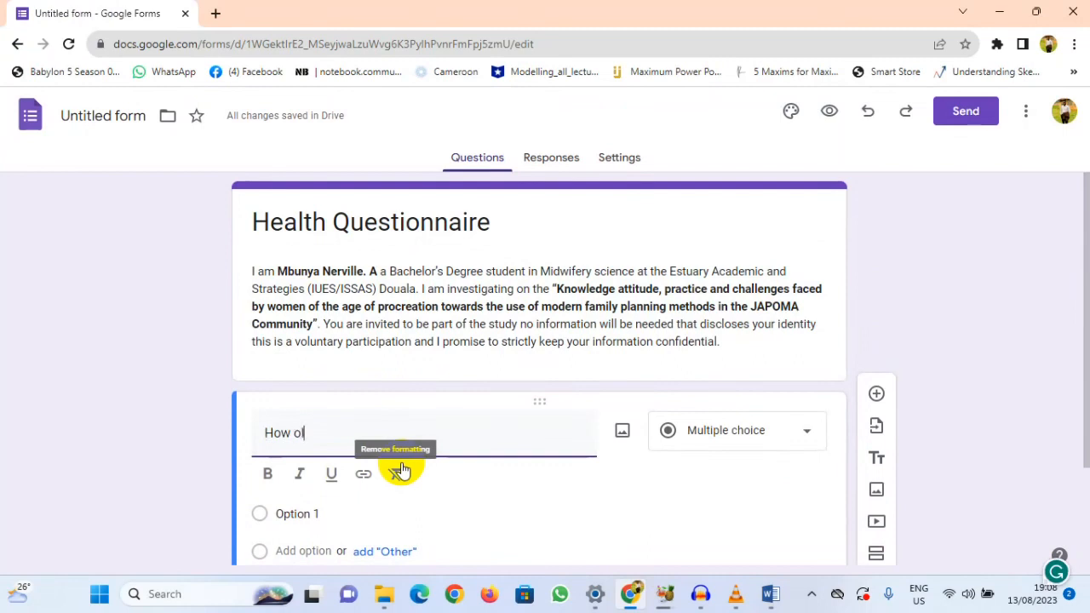
type("d are y")
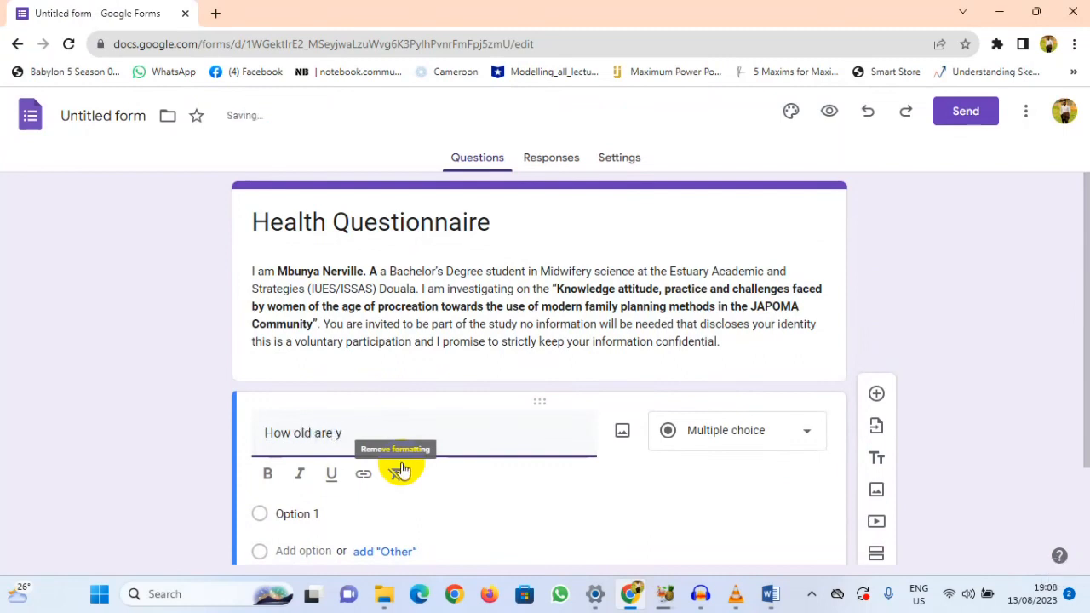
type("ou")
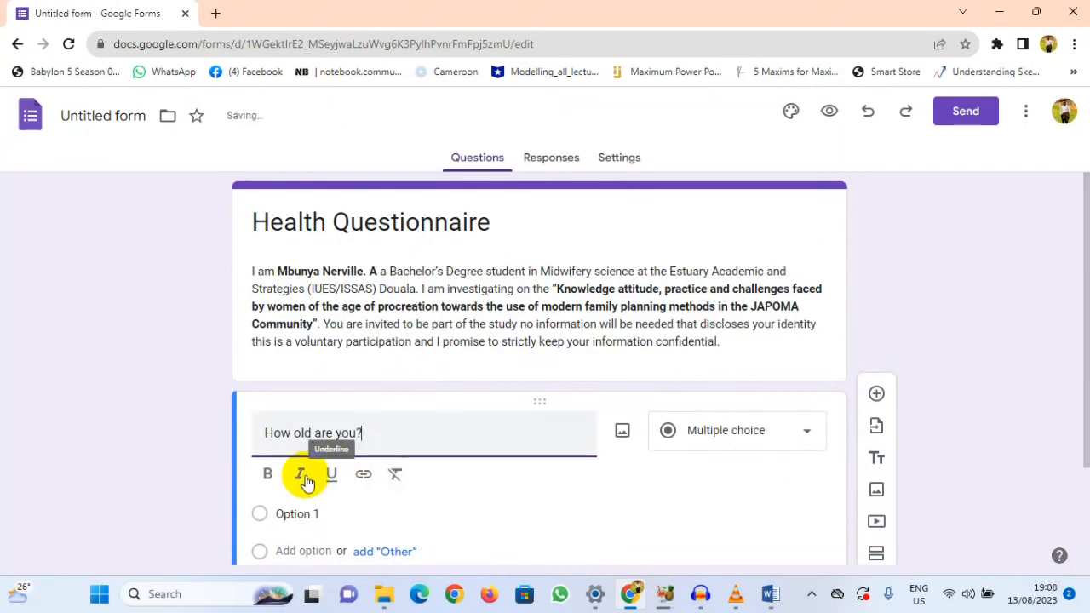
Step: Make the whole question text "How old are you?" bold
left_click(269, 482)
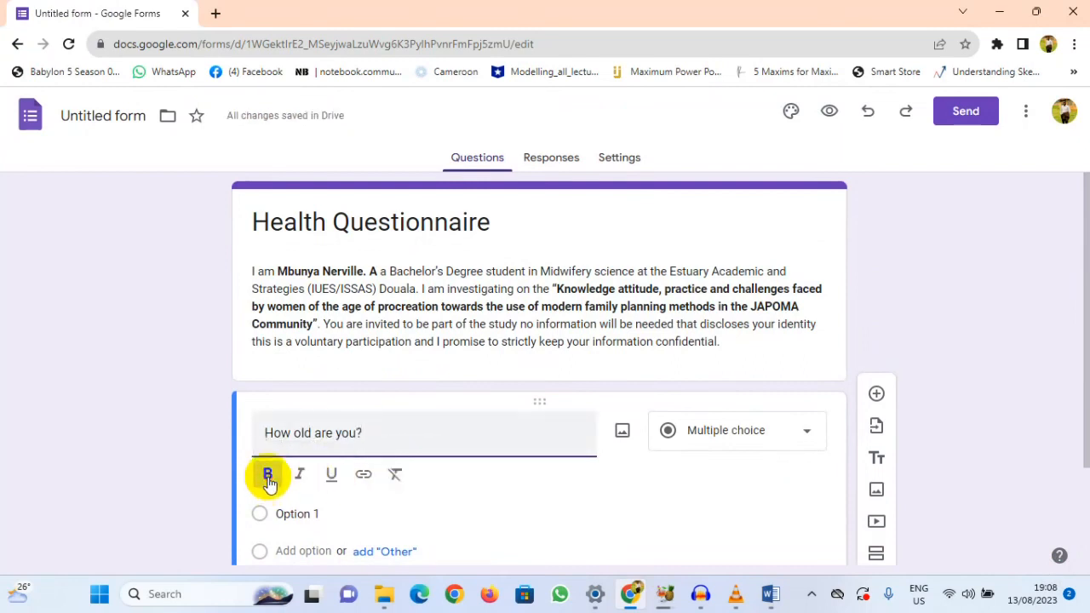
left_click_drag(368, 432, 262, 432)
left_click(267, 474)
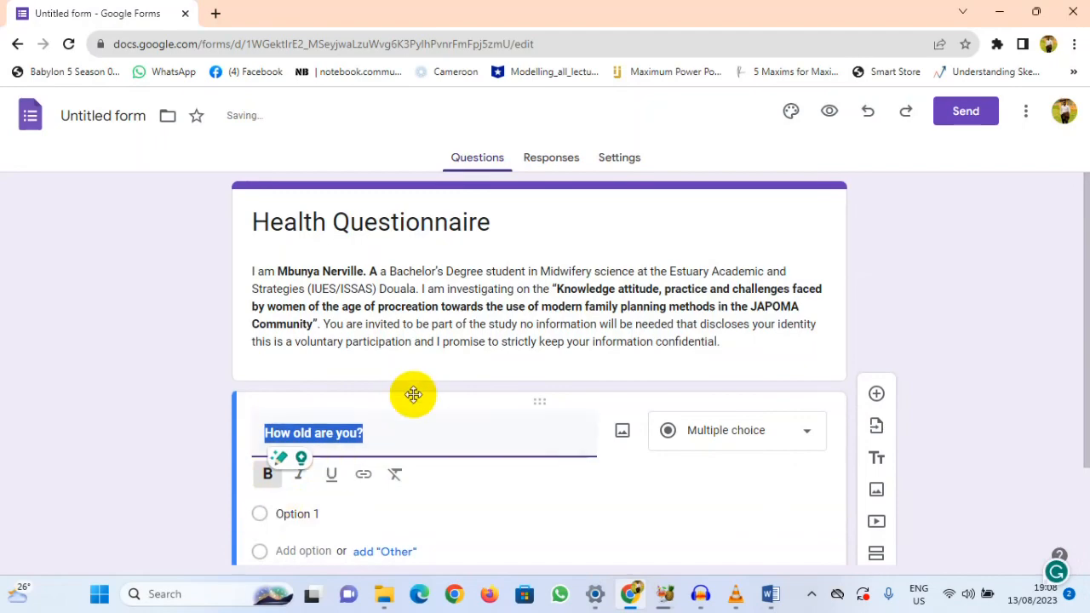
Step: Check the age question's answer options in the Word questionnaire and return to the form in Chrome
left_click(769, 593)
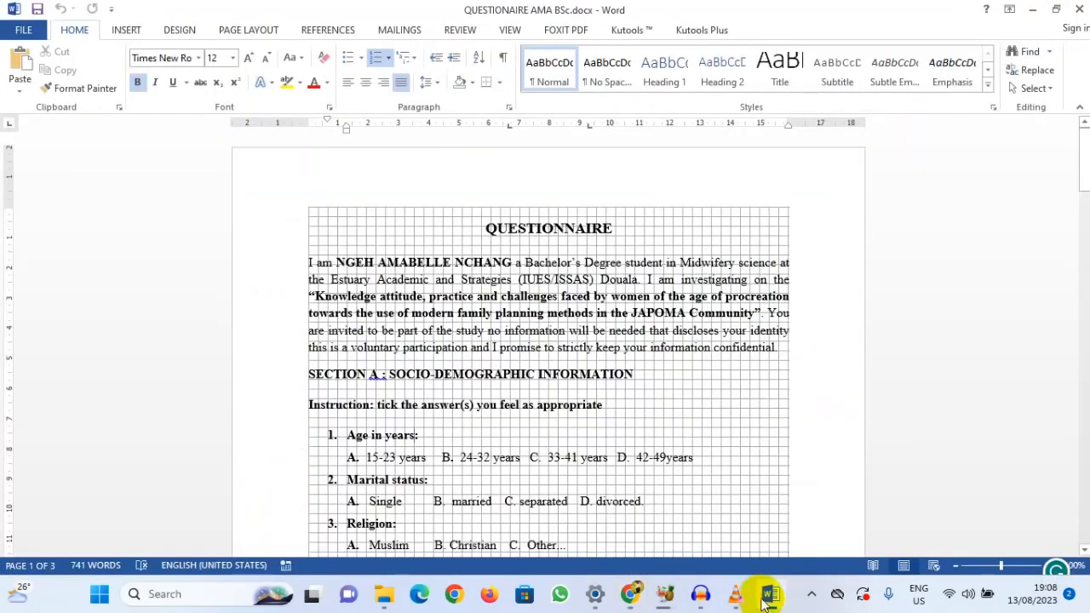
scroll(508, 448, "down", 3)
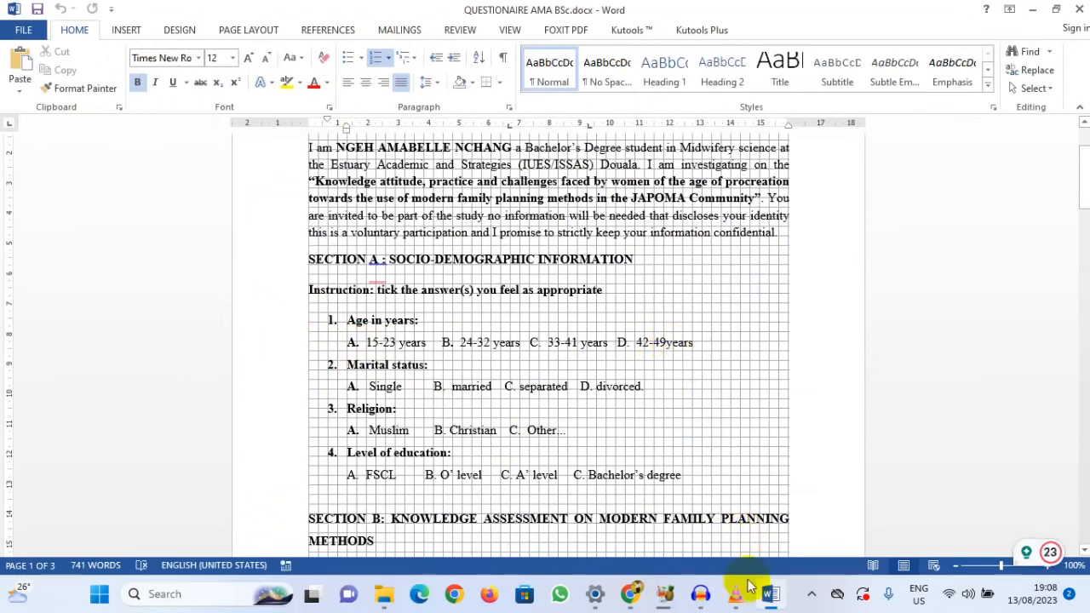
left_click(630, 594)
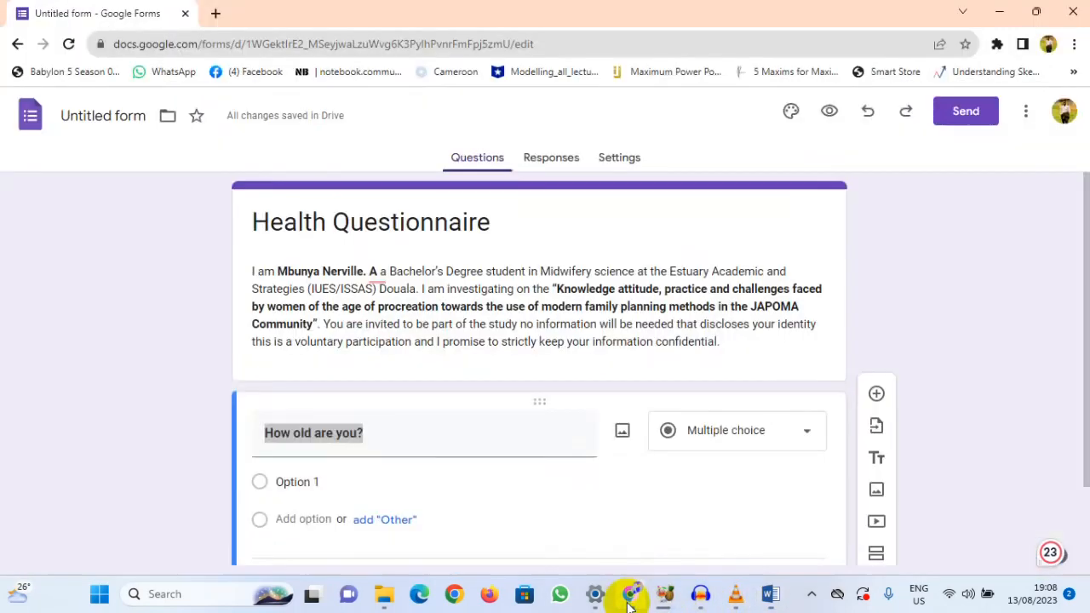
Step: Recheck the age ranges in the Word questionnaire and set the first answer option of "How old are you?" to "15-23"
scroll(336, 468, "down", 2)
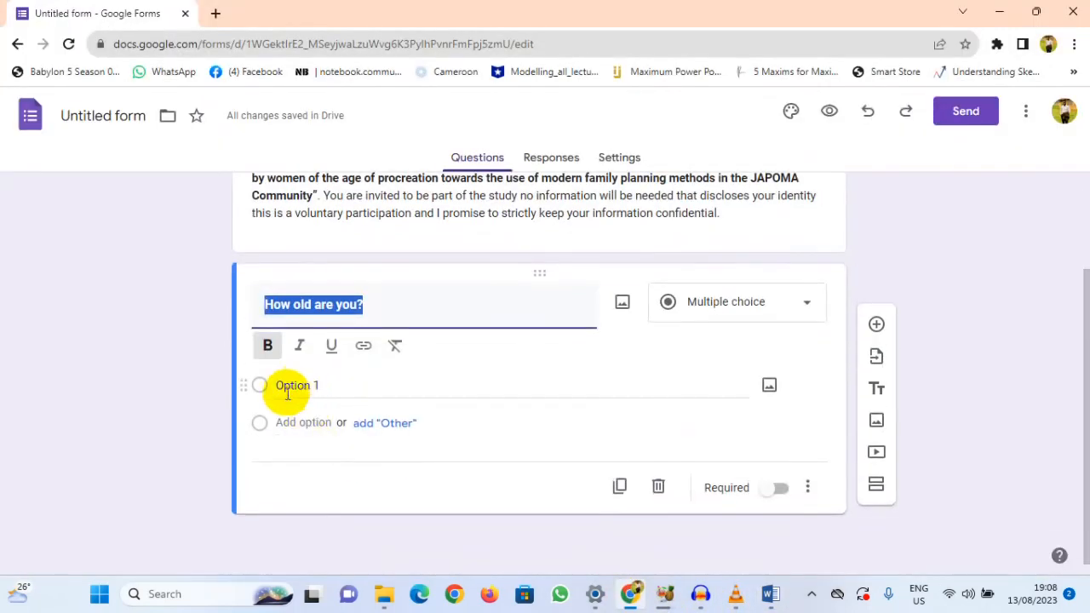
left_click(311, 384)
left_click(768, 594)
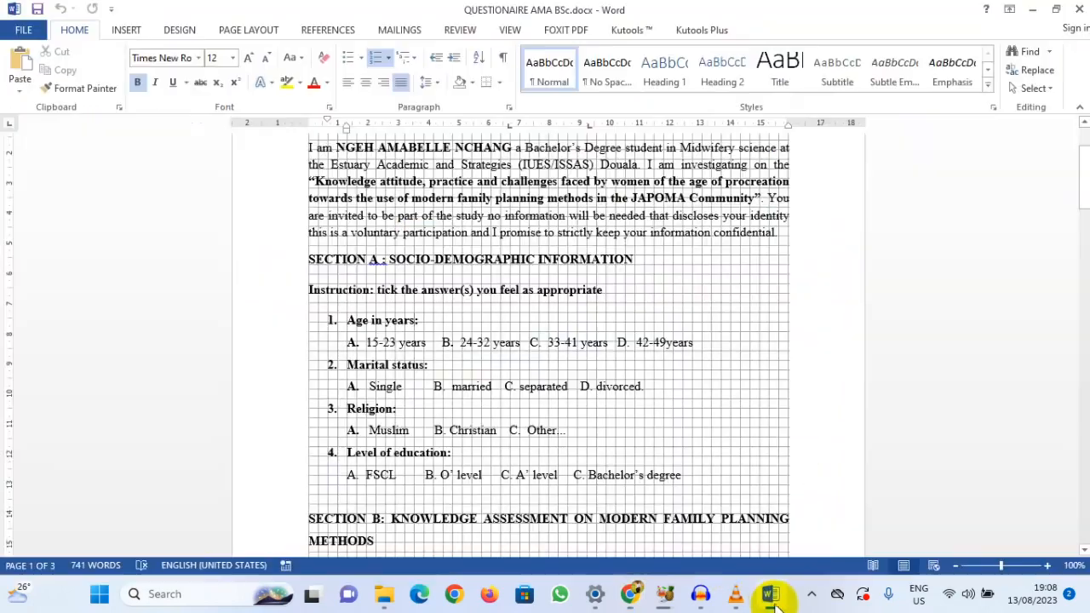
left_click(769, 594)
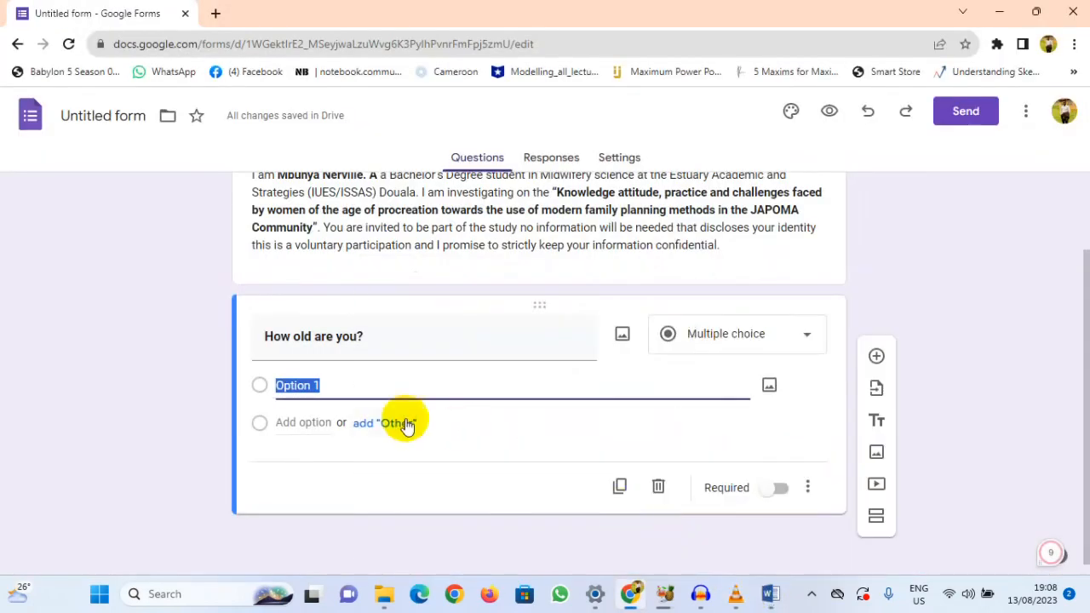
type("15-23")
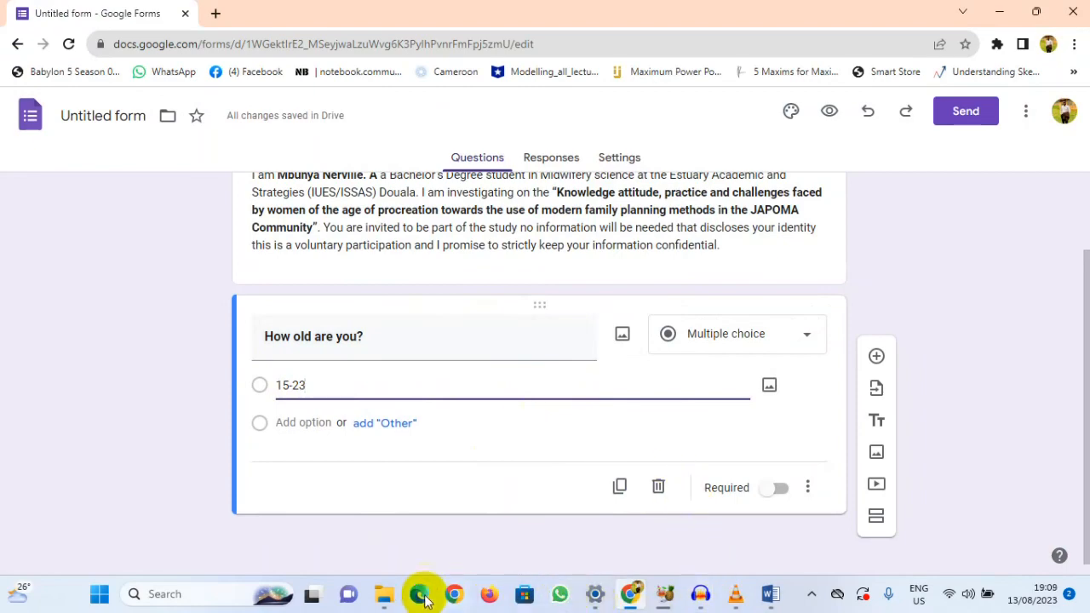
Step: Find Document_084623.docx in a subfolder of the Crack folder on Local Disk (F:) and open it in Word
left_click(385, 598)
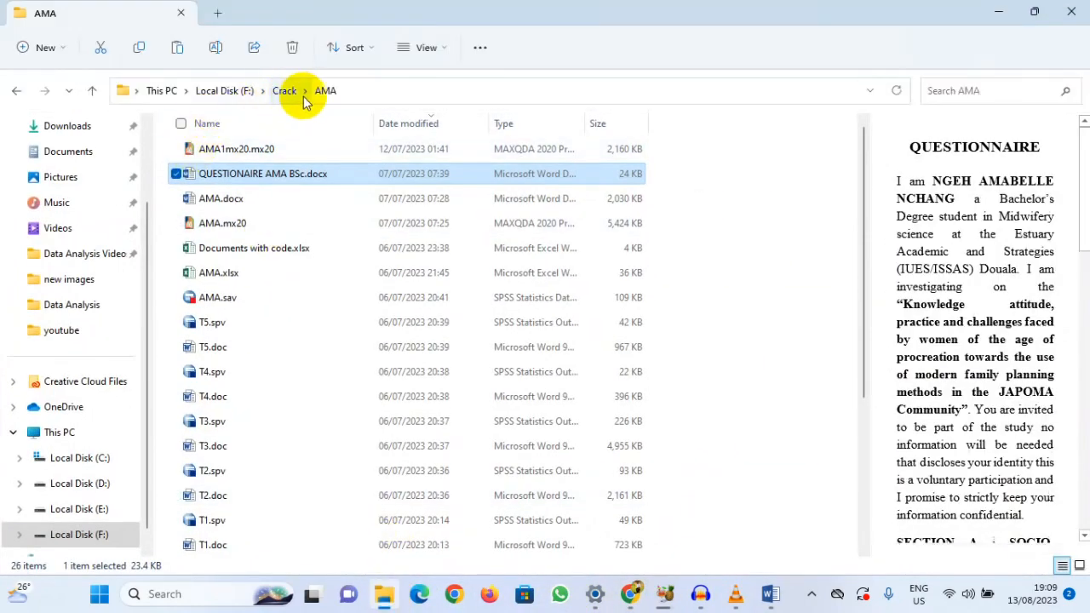
left_click(286, 91)
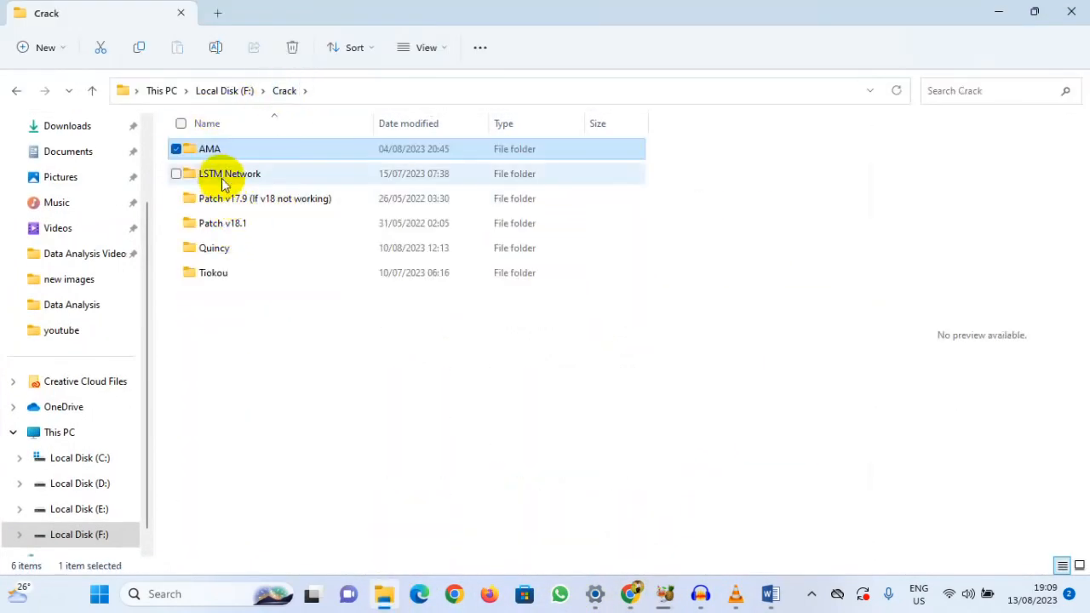
double_click(219, 250)
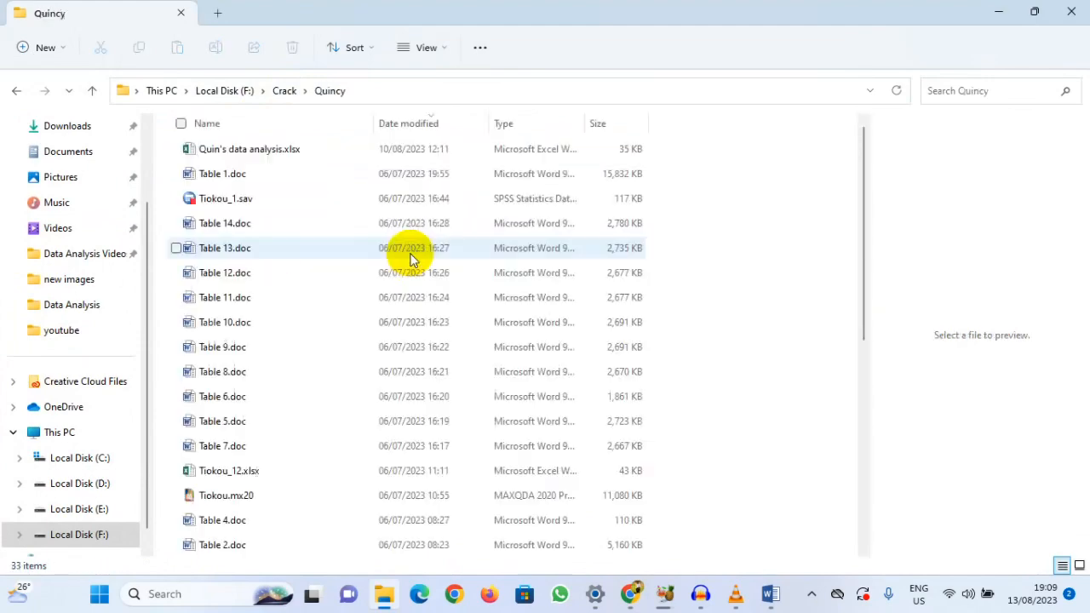
scroll(312, 268, "down", 5)
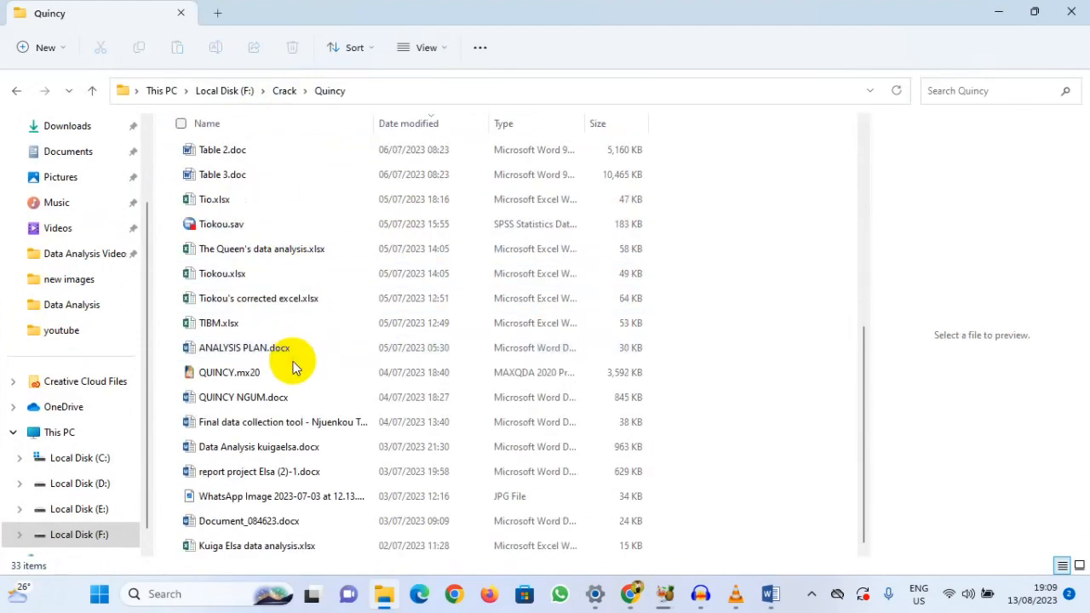
left_click(215, 526)
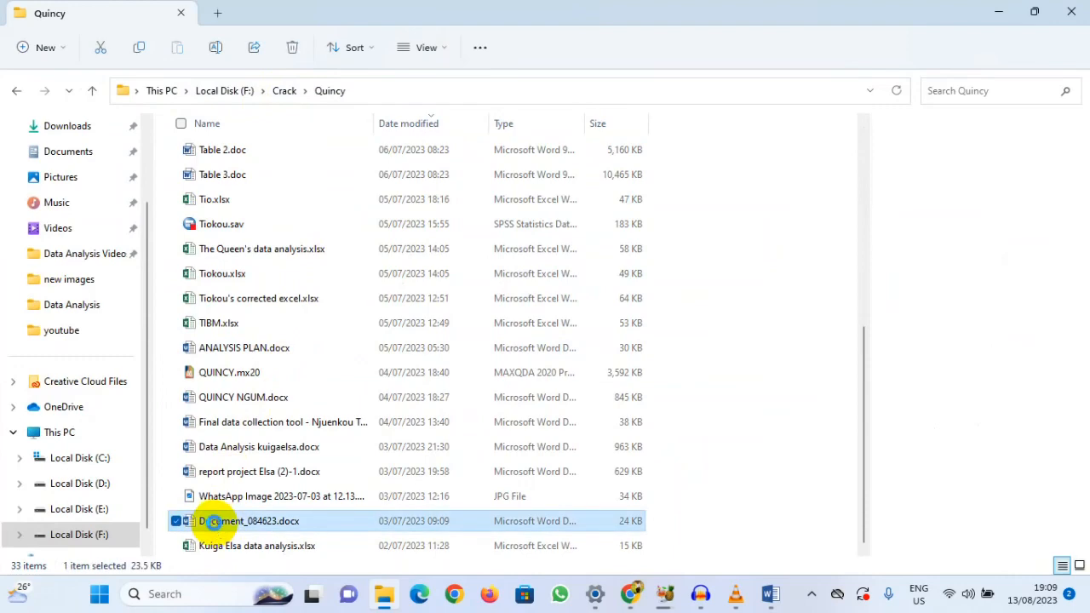
double_click(216, 522)
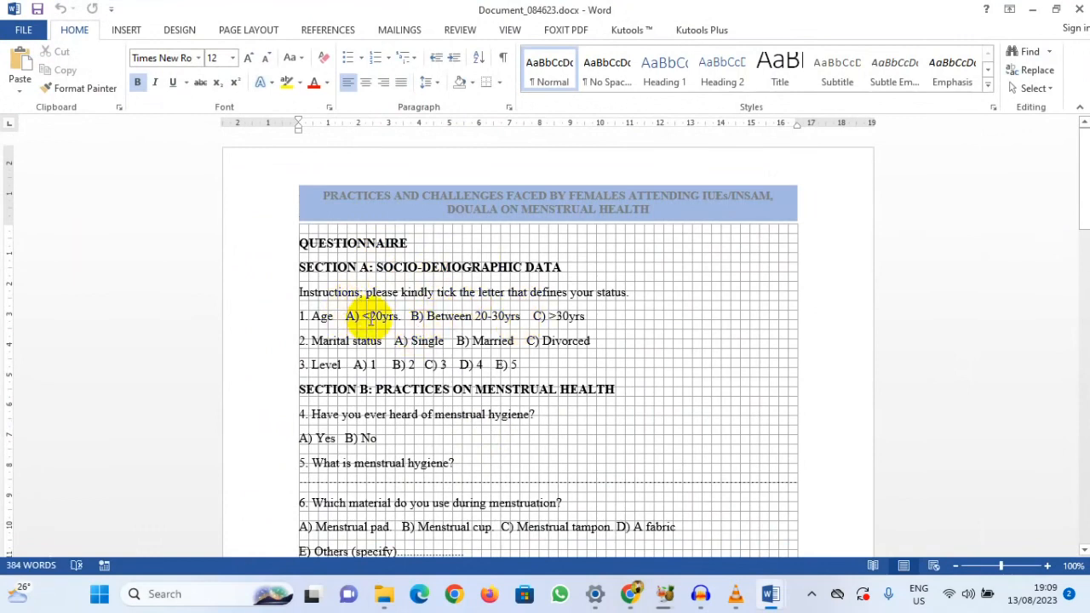
Step: Colour the whole age question line red and highlight it in yellow
left_click_drag(590, 316, 287, 320)
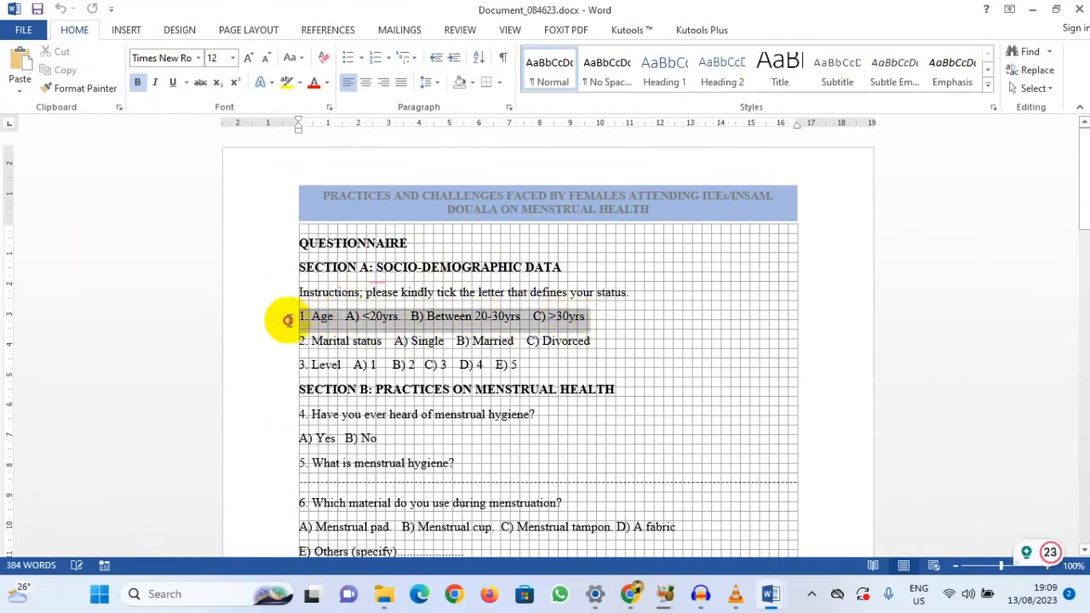
left_click(314, 86)
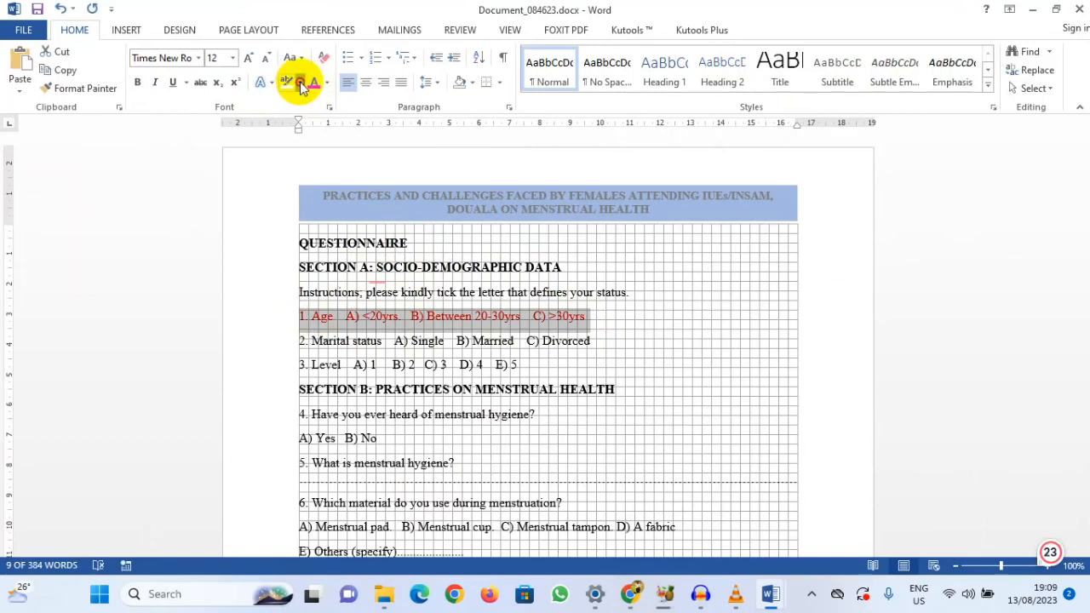
left_click(298, 82)
left_click(291, 107)
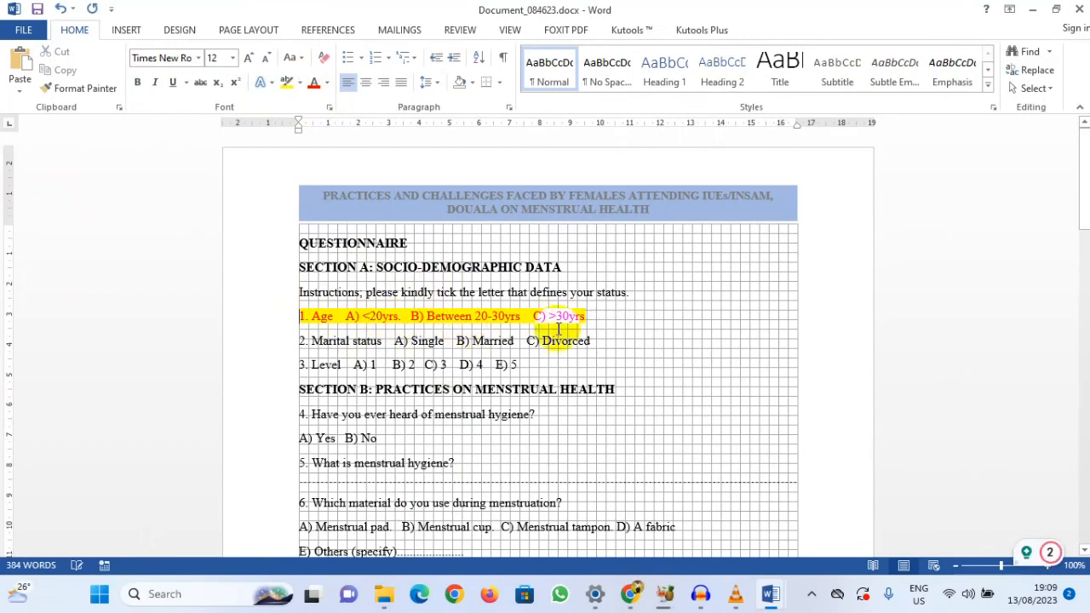
left_click(484, 331)
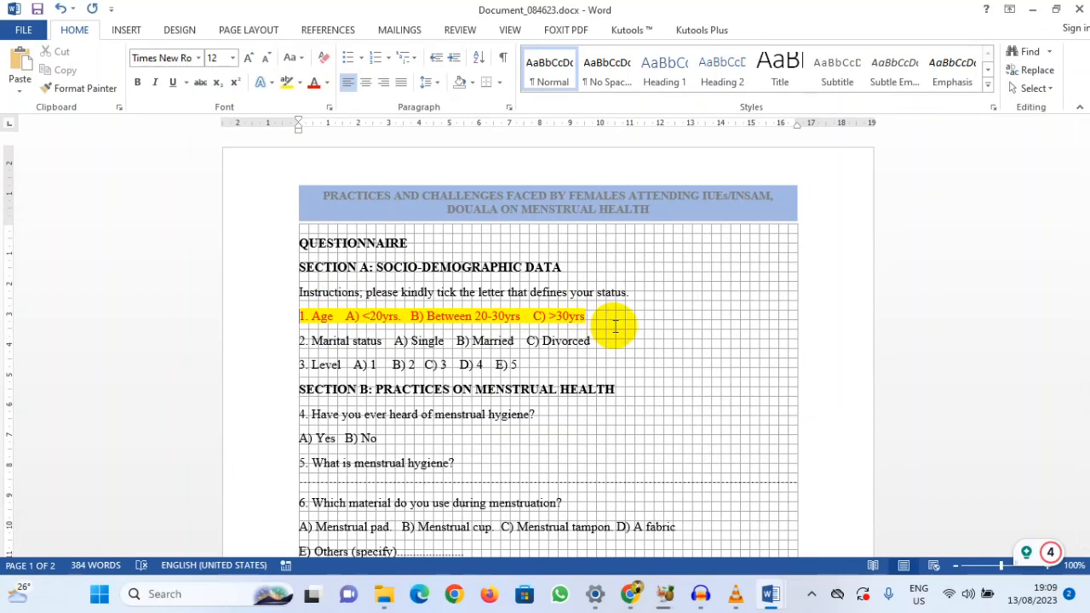
Step: Change option A of the age question to "15-20", without the "yrs" unit
left_click(375, 316)
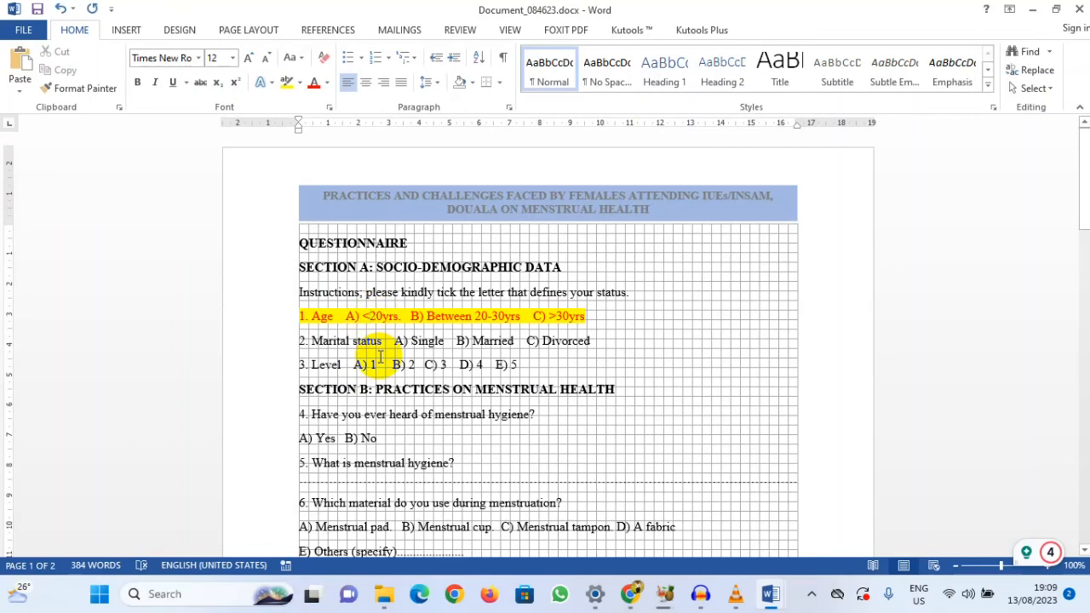
key("BackSpace")
type("15-")
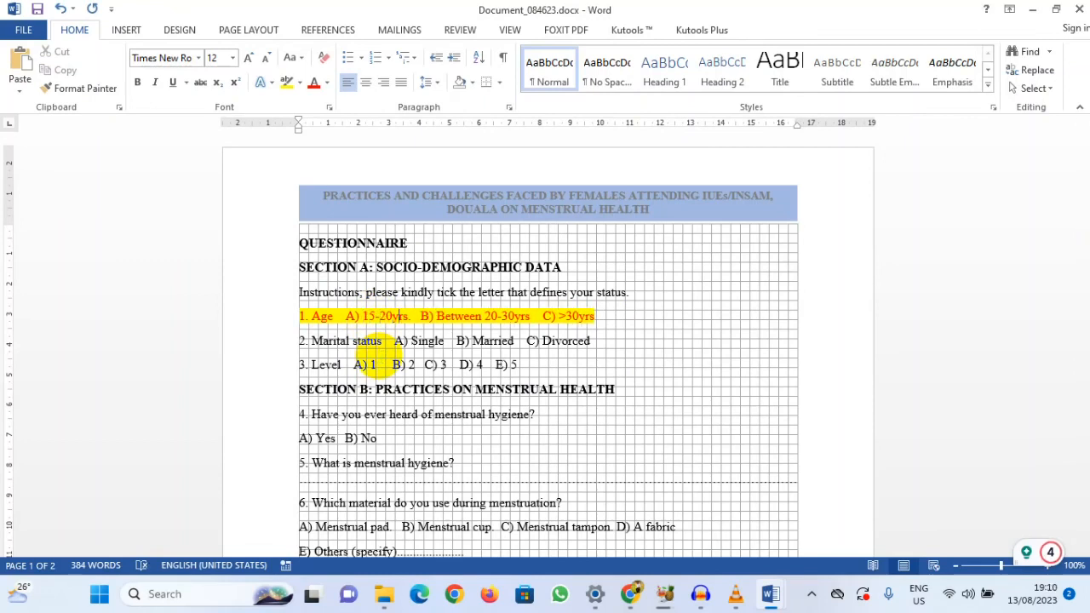
key("BackSpace")
key("BackSpace")
key("BackSpace")
key("BackSpace")
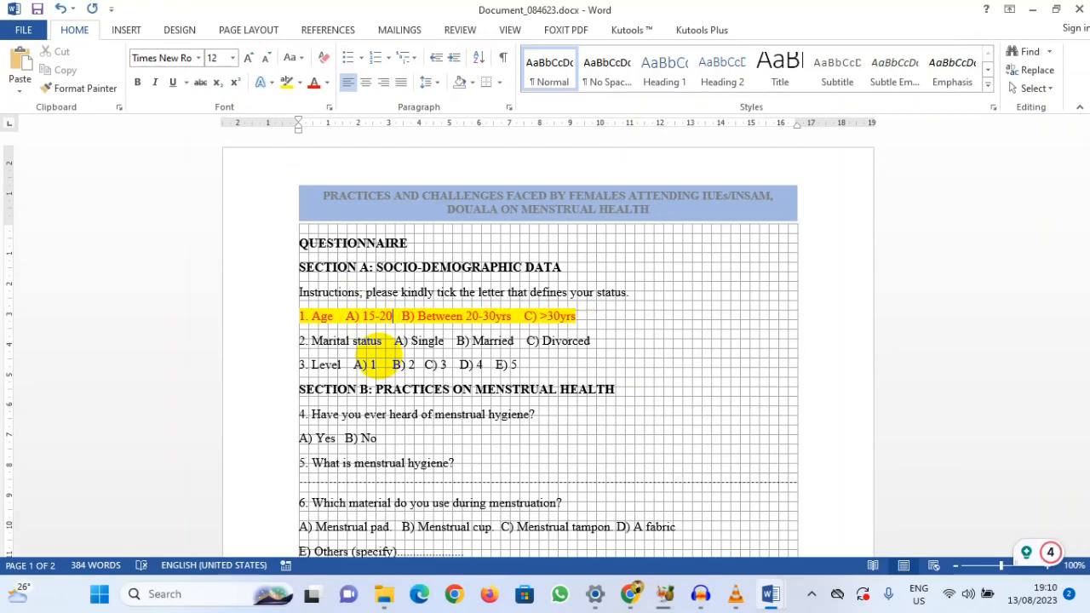
left_click(335, 319)
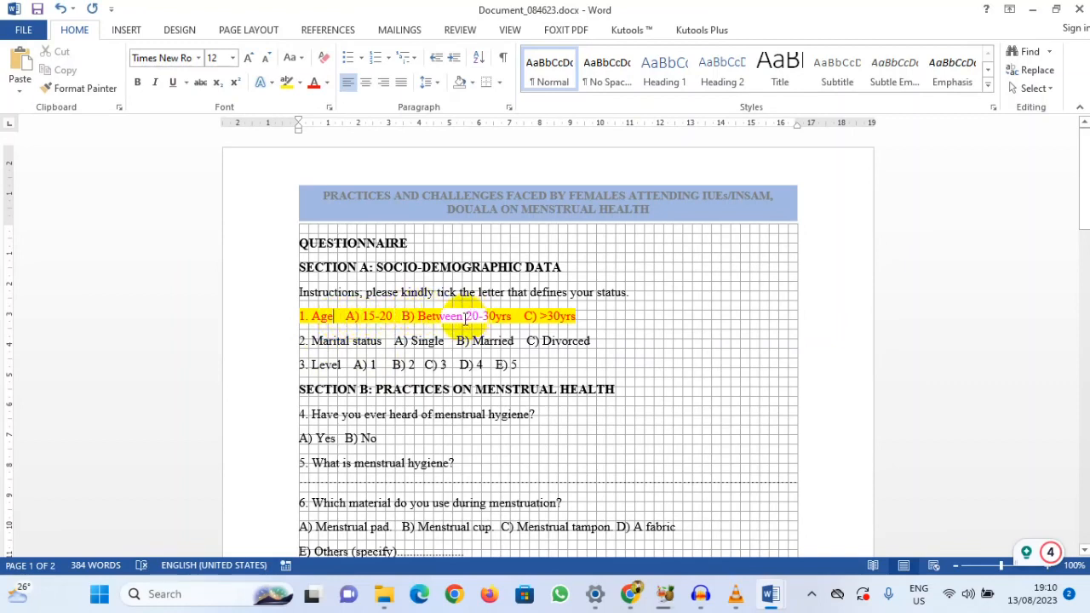
Step: Remove the word "Between" and the "yrs" unit from option B of the age question
left_click_drag(467, 317, 415, 316)
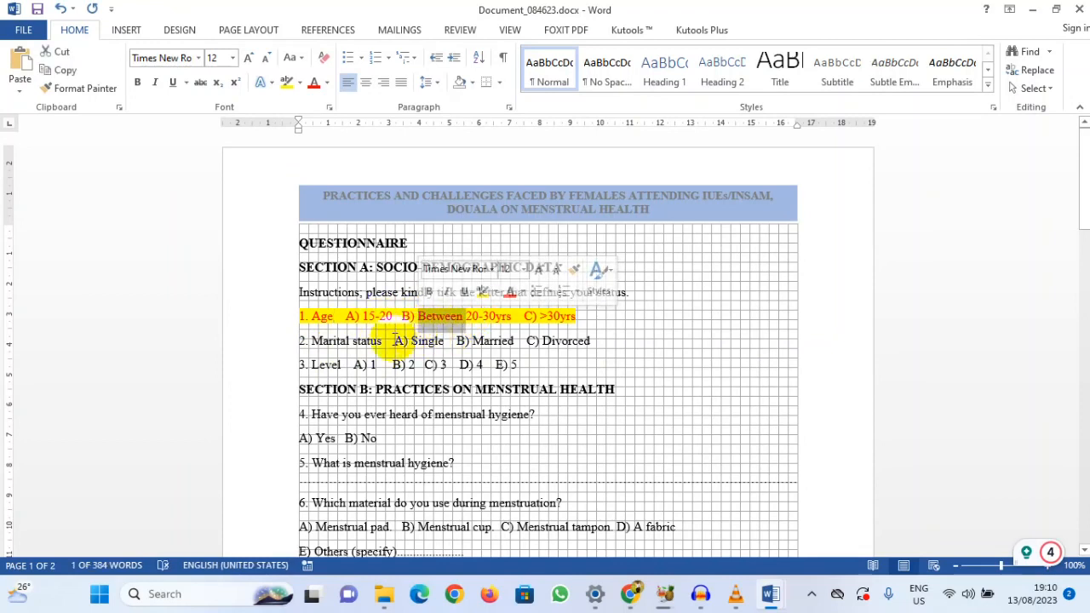
key("Delete")
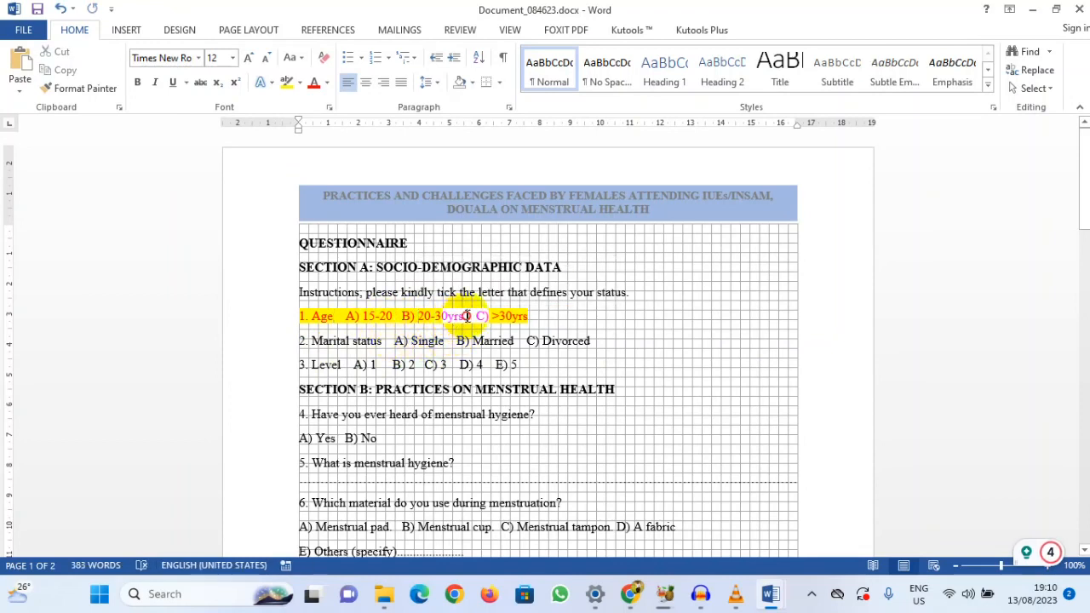
left_click(468, 316)
key("BackSpace")
key("BackSpace")
key("BackSpace")
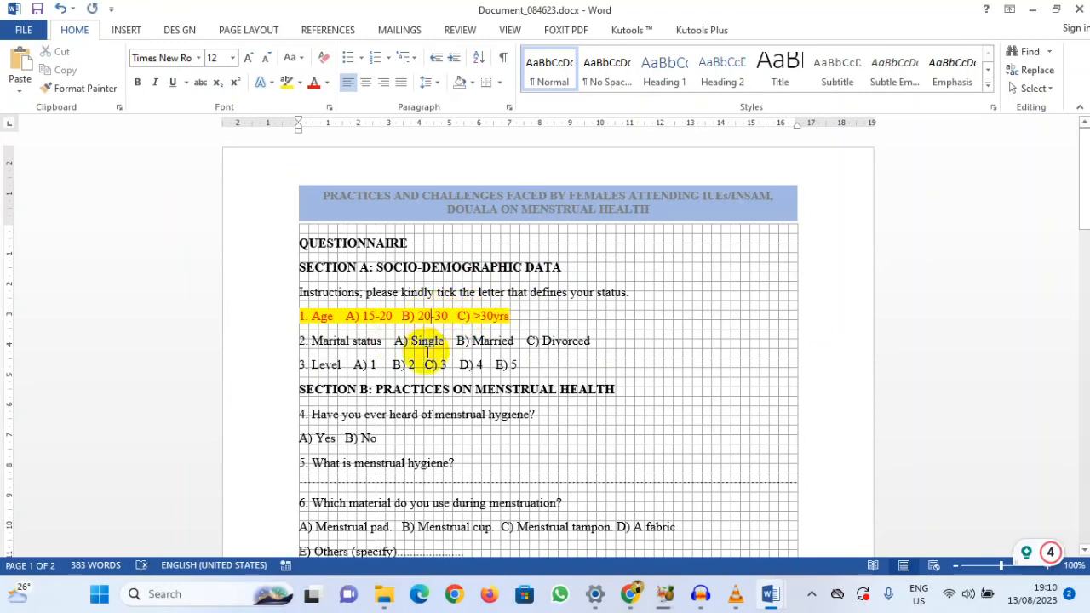
Step: Change the age range of option B to "21-26"
left_click_drag(416, 315, 435, 328)
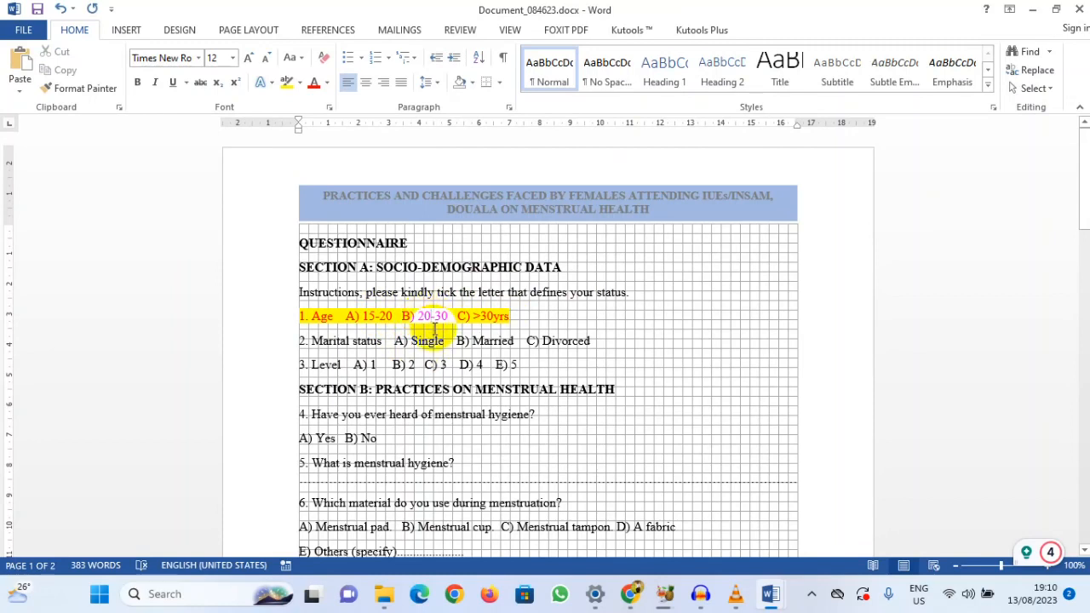
left_click(433, 317)
key("BackSpace")
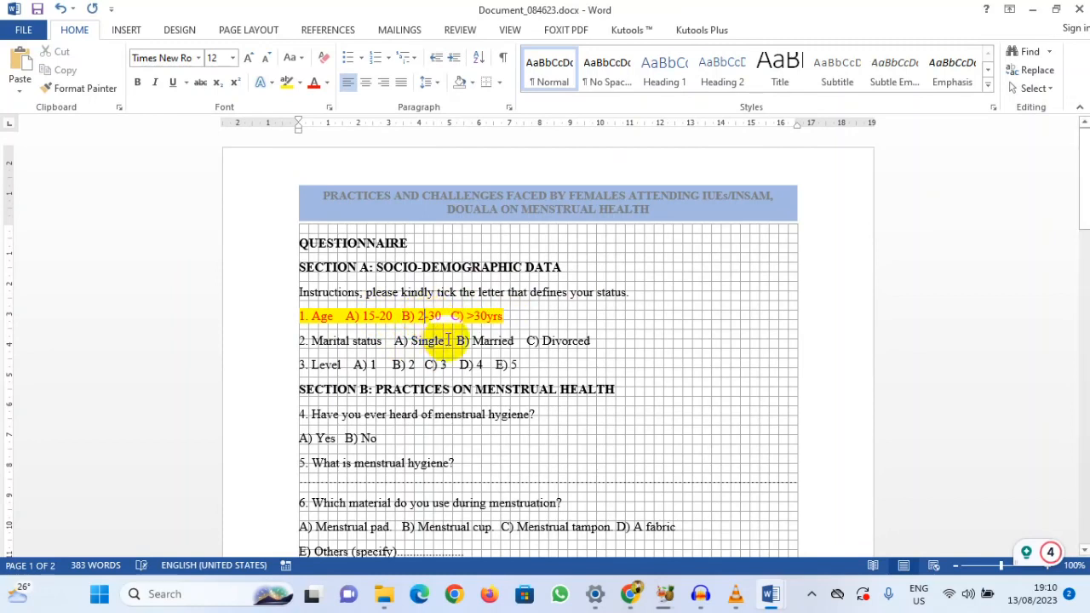
type("21")
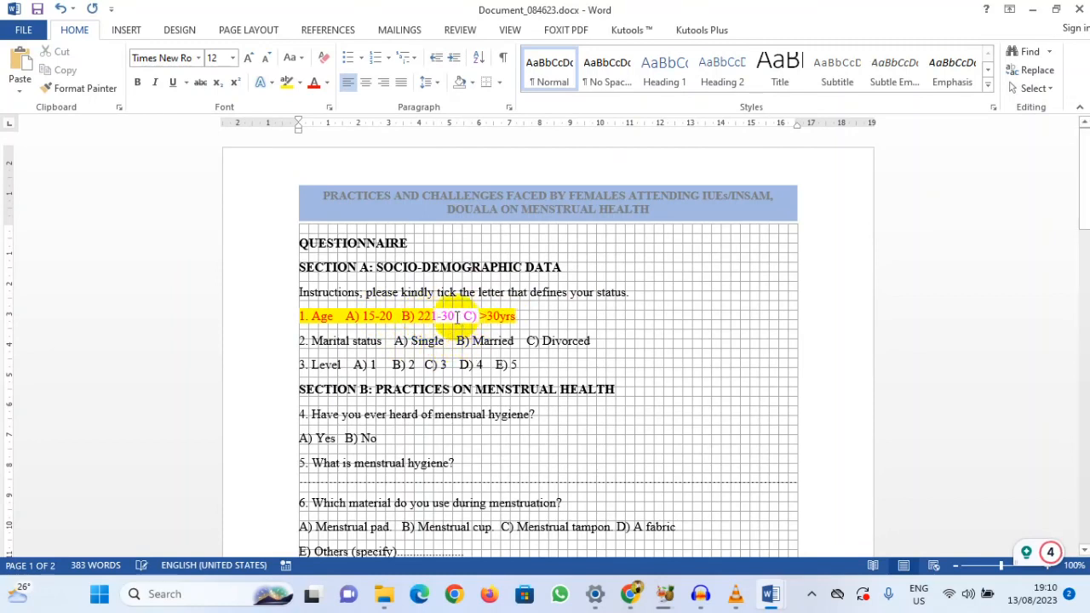
key("BackSpace")
key("BackSpace")
type("26")
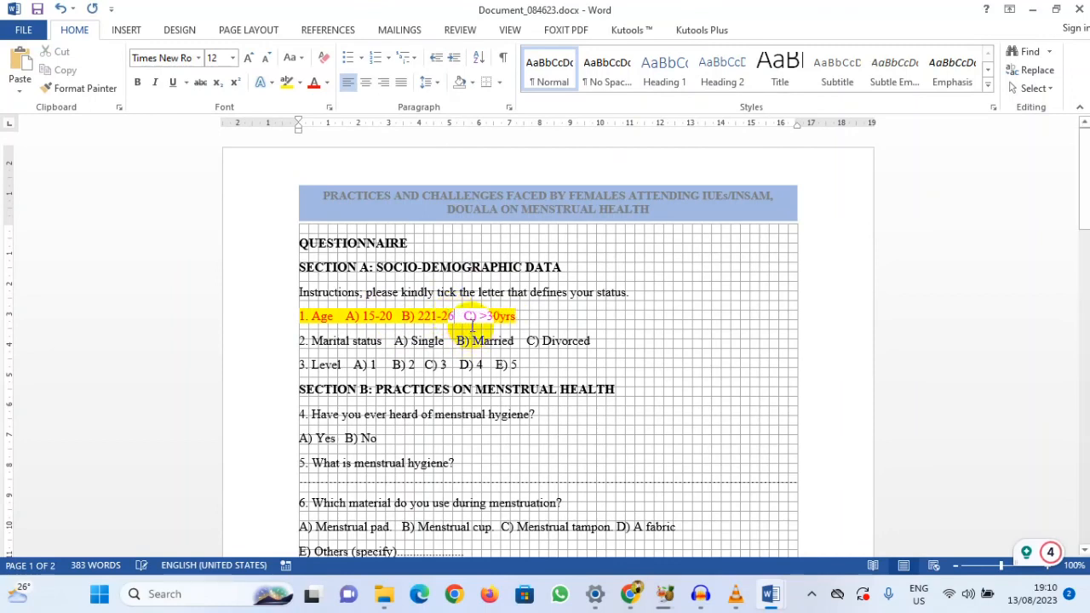
left_click(429, 316)
key("BackSpace")
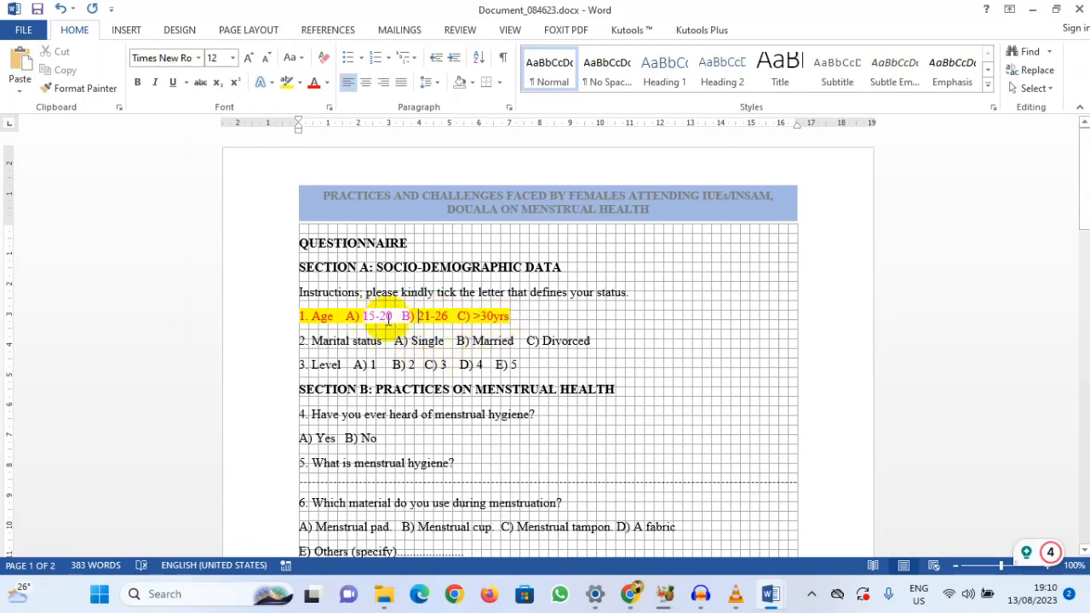
Step: Clear the age value from option C, leaving only its letter label
left_click(511, 316)
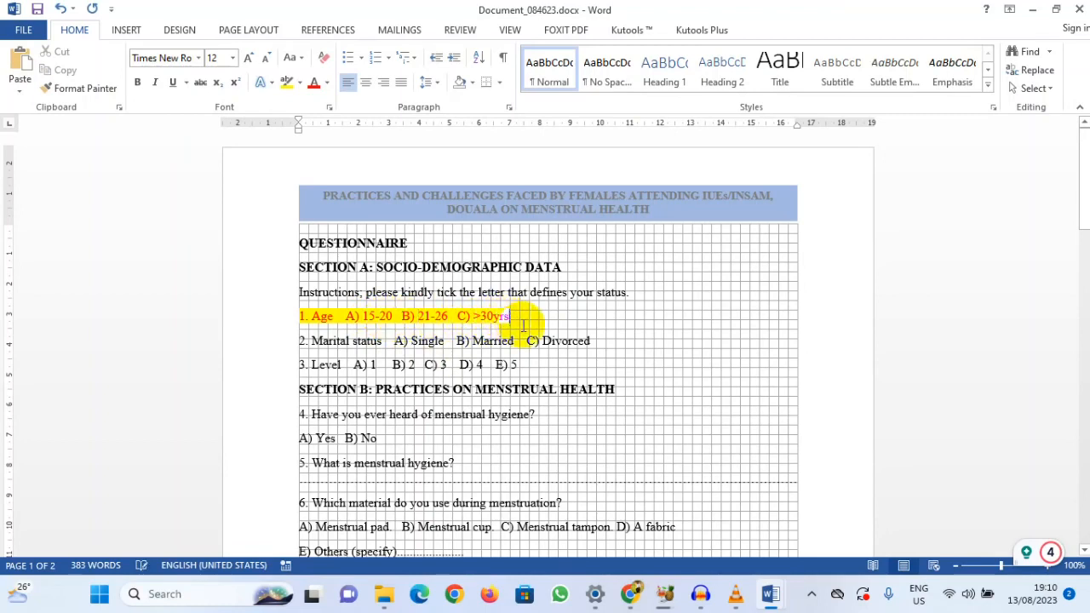
key("BackSpace")
key("BackSpace")
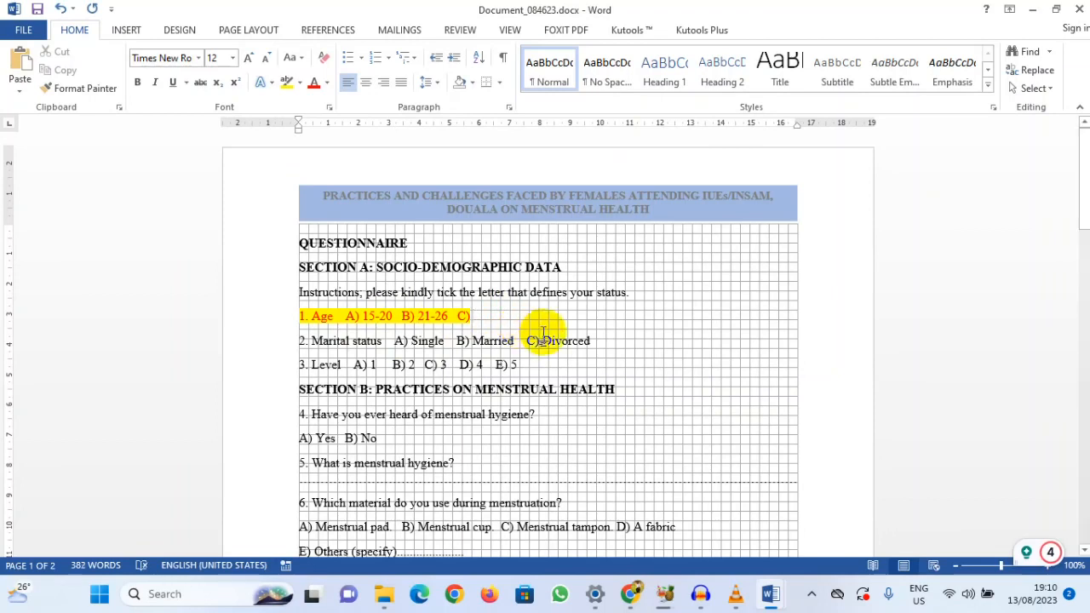
Step: Set the upper limit of option B's age range to 30 so it reads "21-30"
left_click(457, 316)
left_click(451, 316)
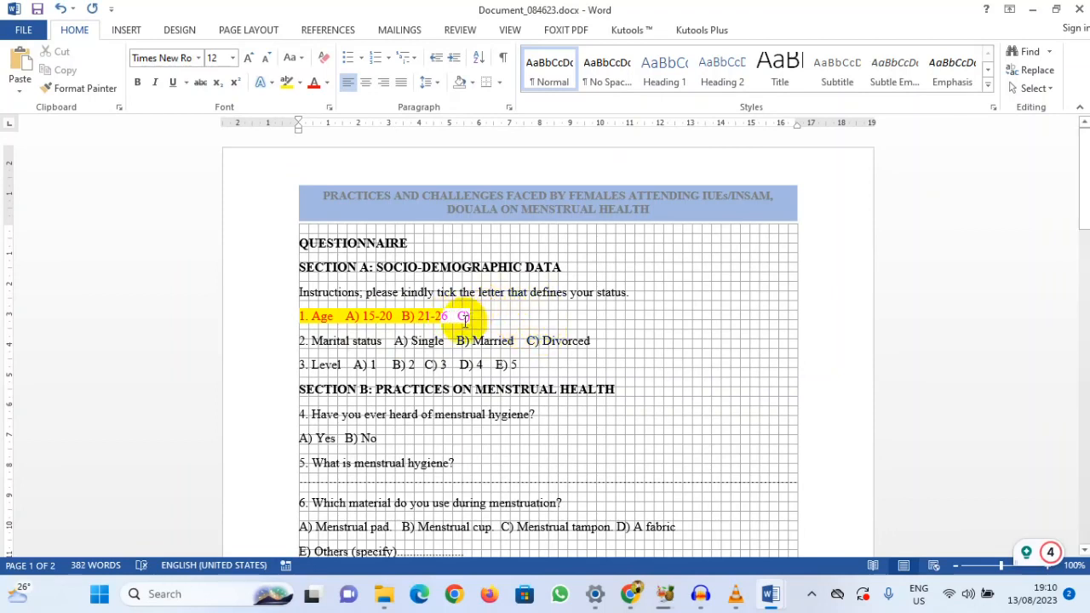
key("BackSpace")
key("BackSpace")
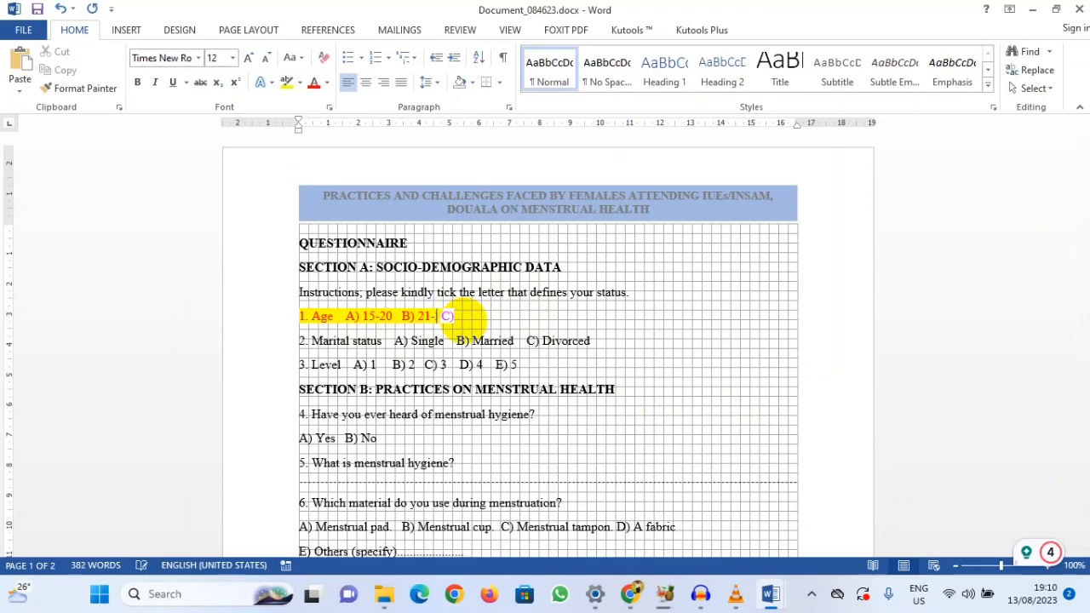
type("30")
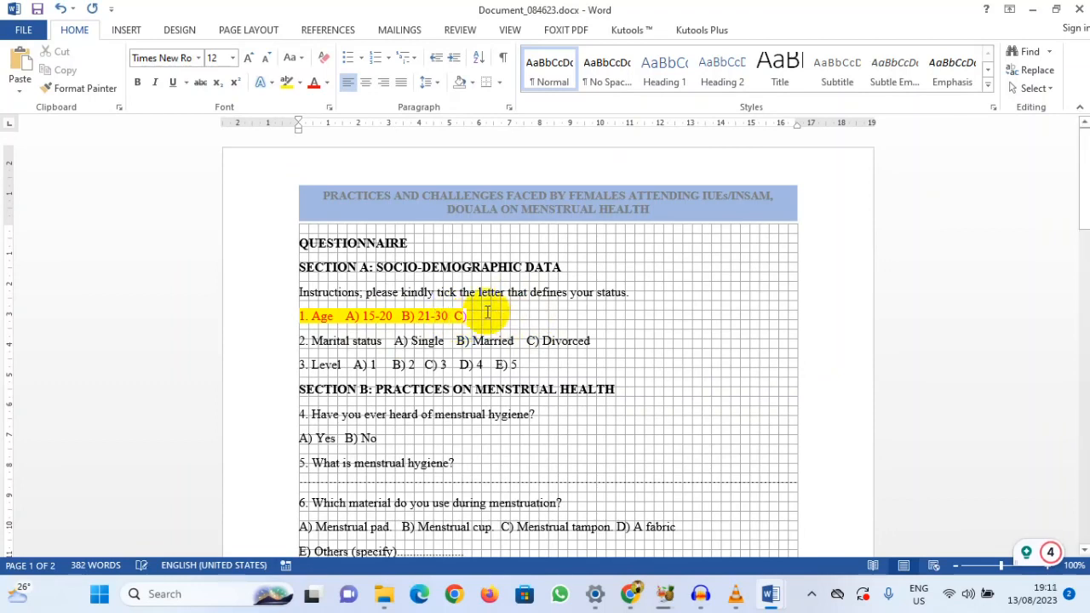
Step: Enter "30+" as option C of the age question and return to the Google Forms questionnaire in Chrome
left_click(483, 320)
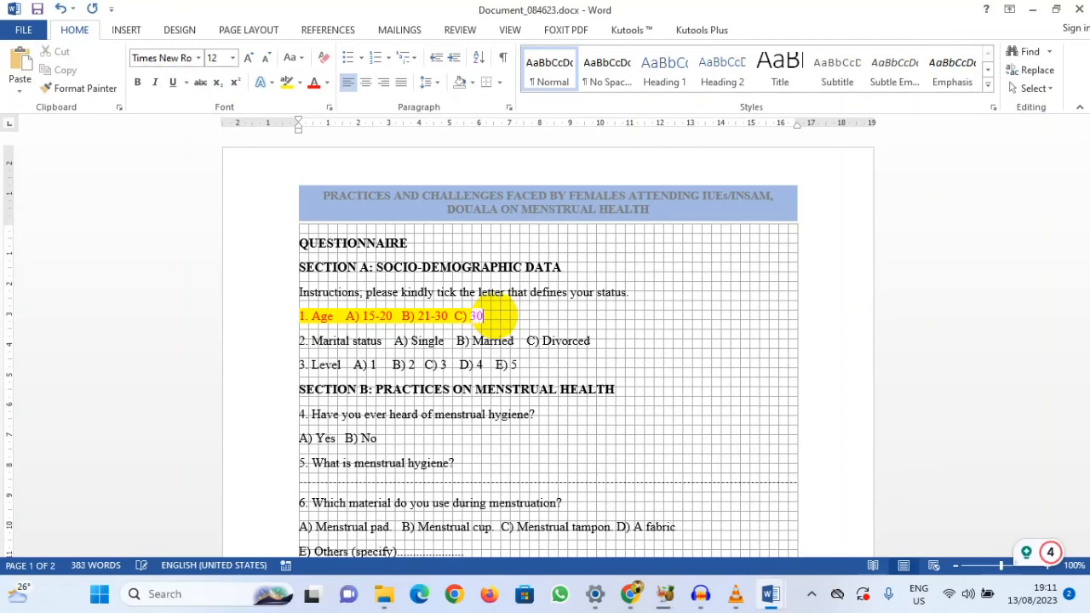
type("+")
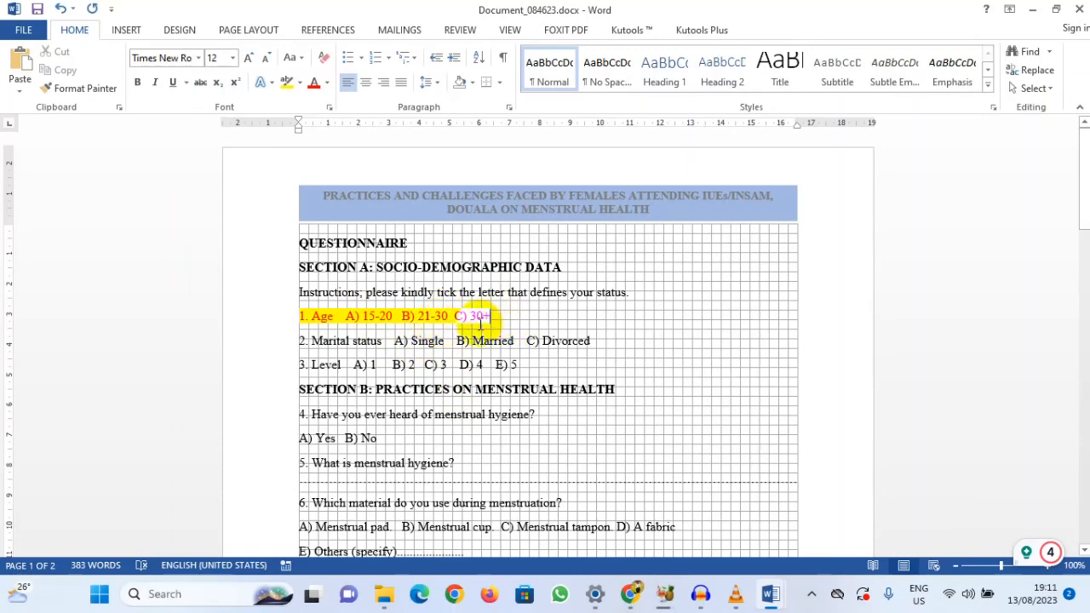
left_click(1033, 10)
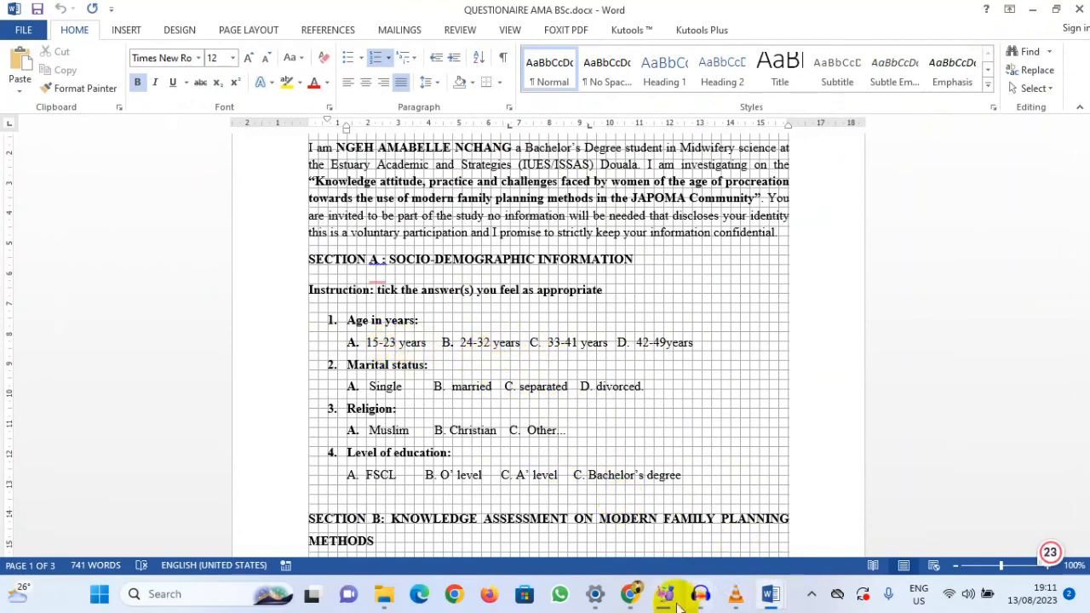
left_click(630, 593)
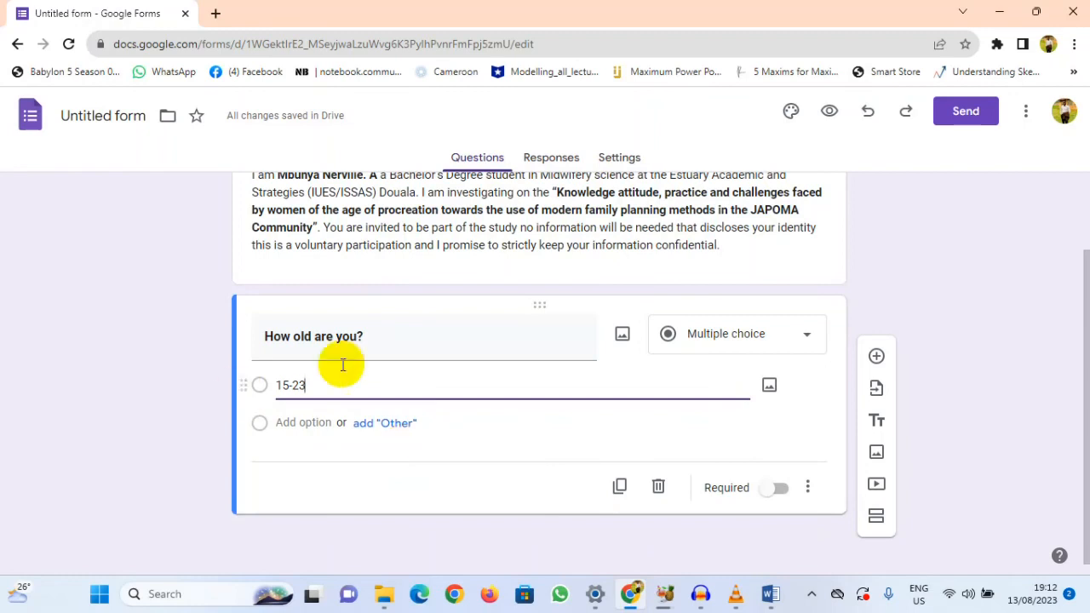
Step: Add "24-32" as the second answer option of the age question, checking the range in the Word questionnaire
left_click(302, 426)
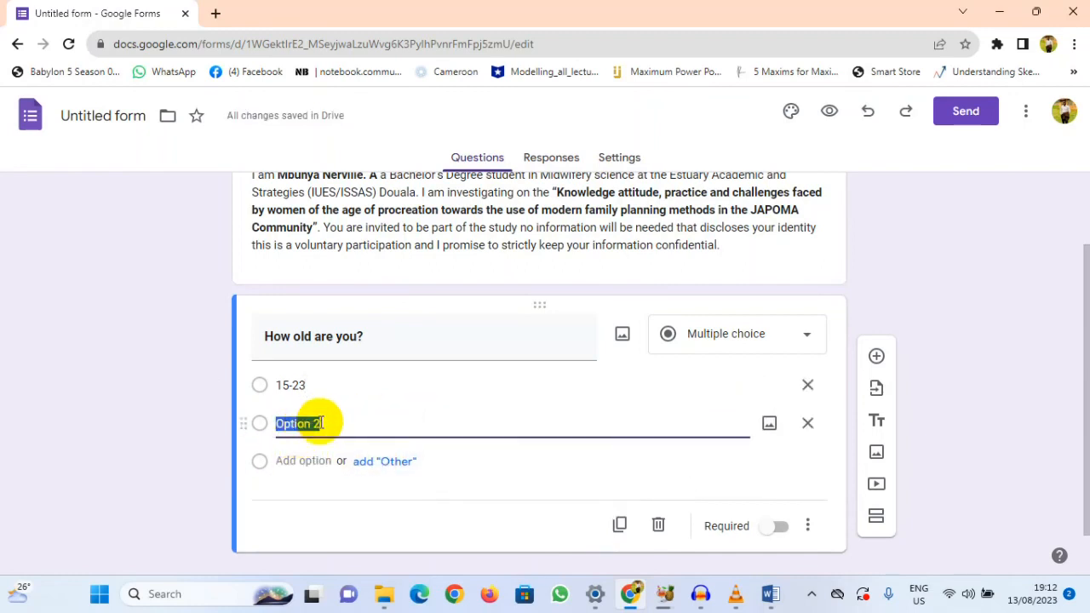
type("24-")
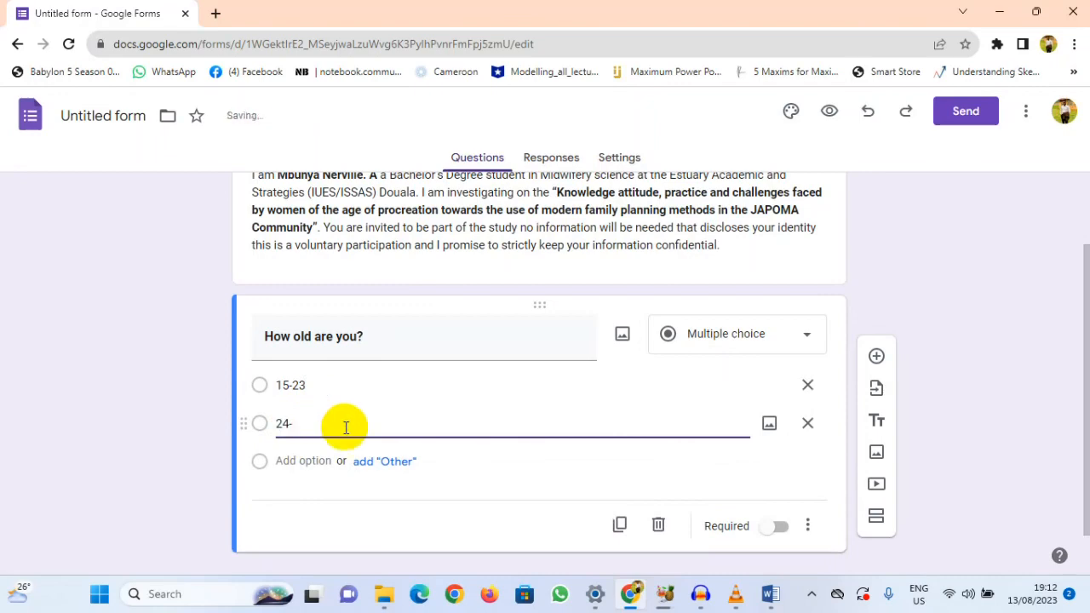
mouse_move(763, 581)
left_click(716, 535)
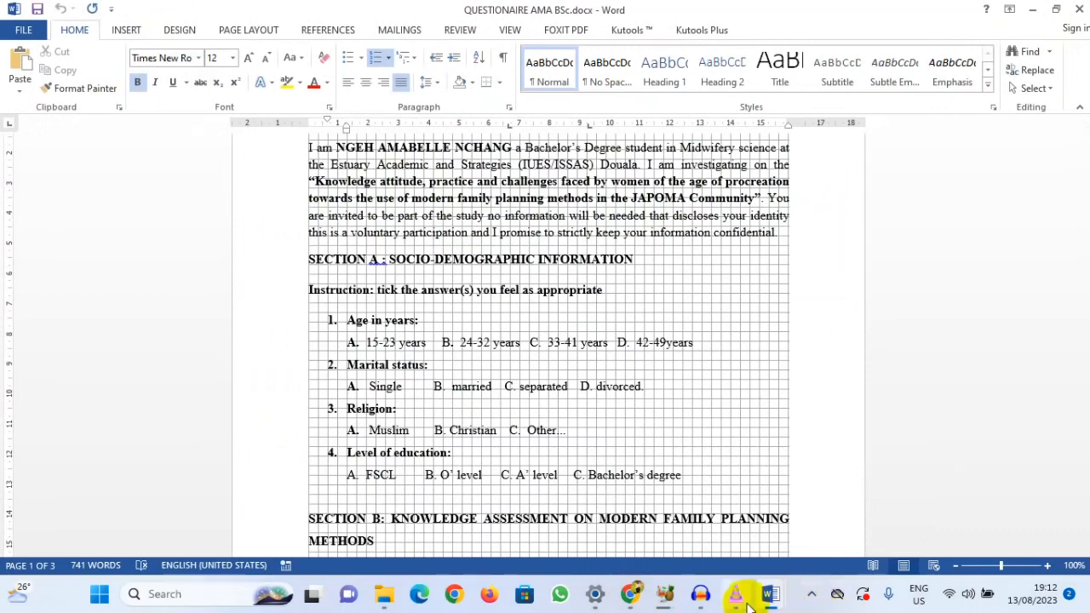
left_click(629, 593)
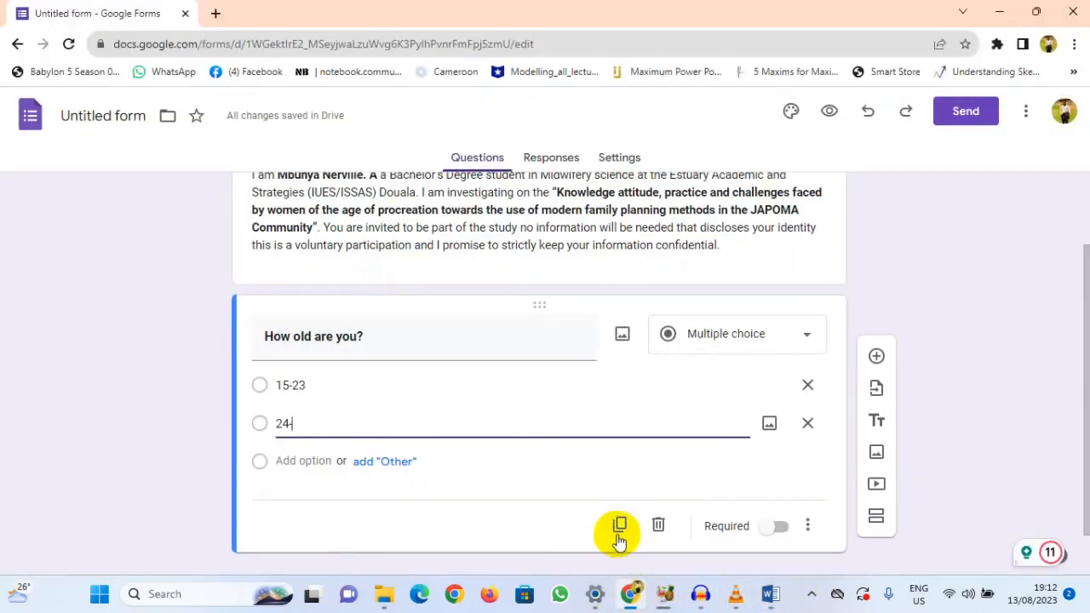
type("32")
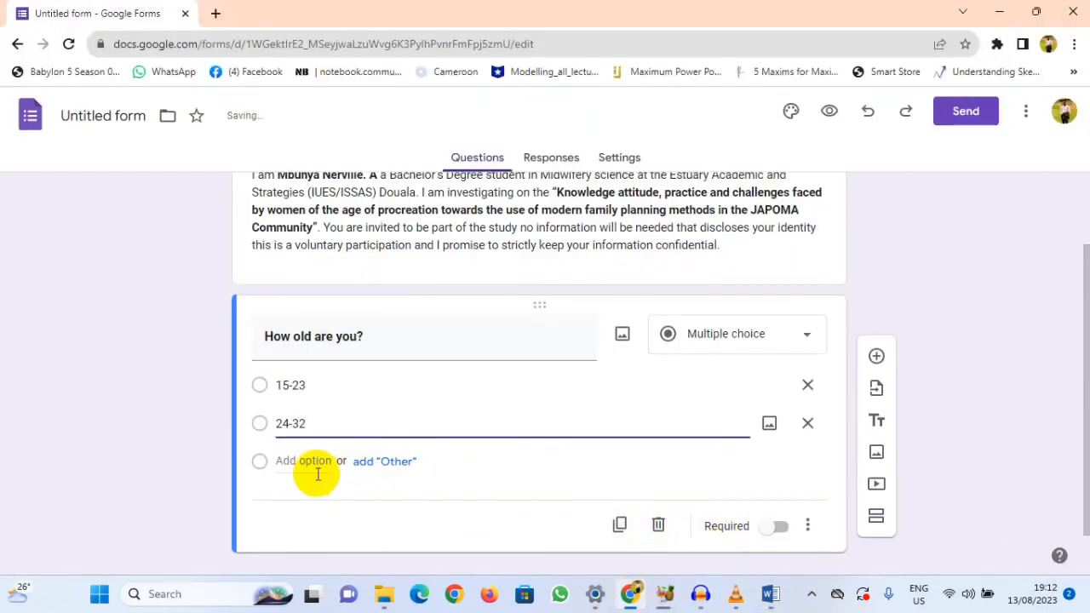
Step: Add "33-41" as the third answer option of the age question, consulting the Word questionnaire for the range
left_click(304, 461)
type("33-")
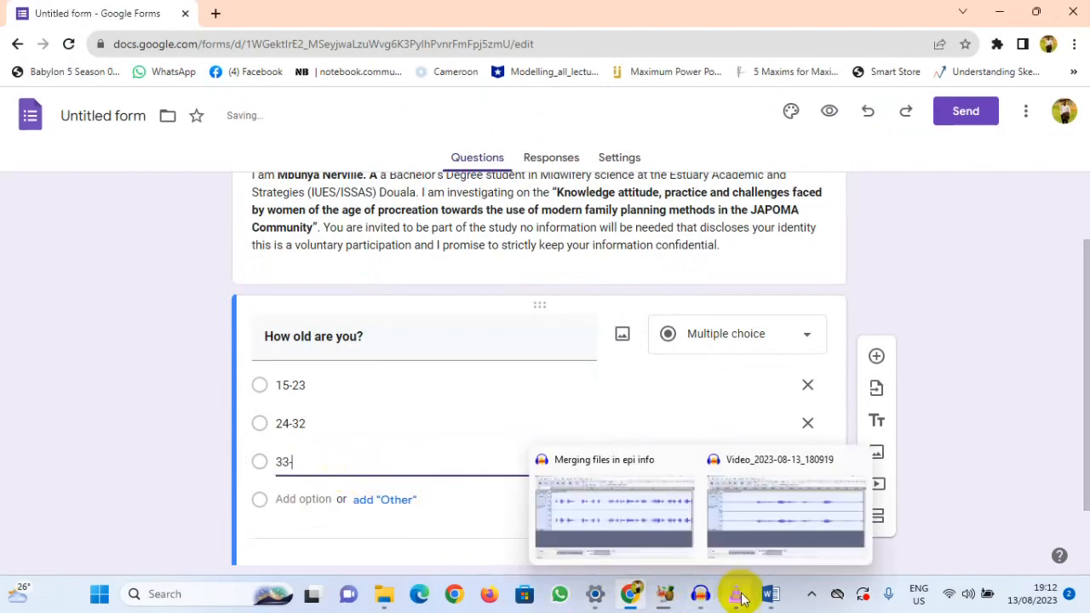
mouse_move(769, 593)
left_click(681, 536)
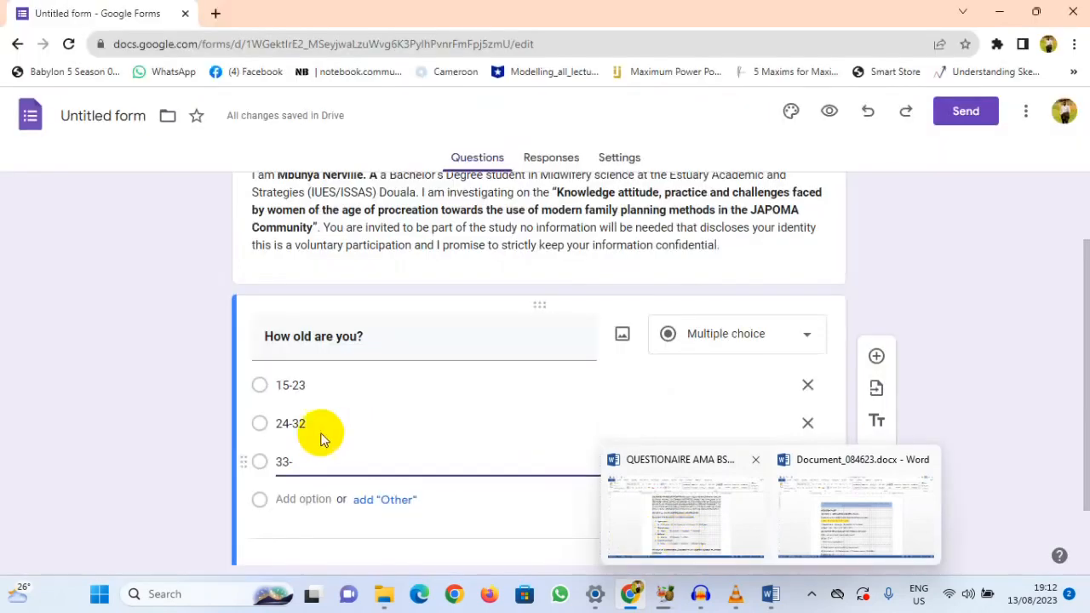
type("41")
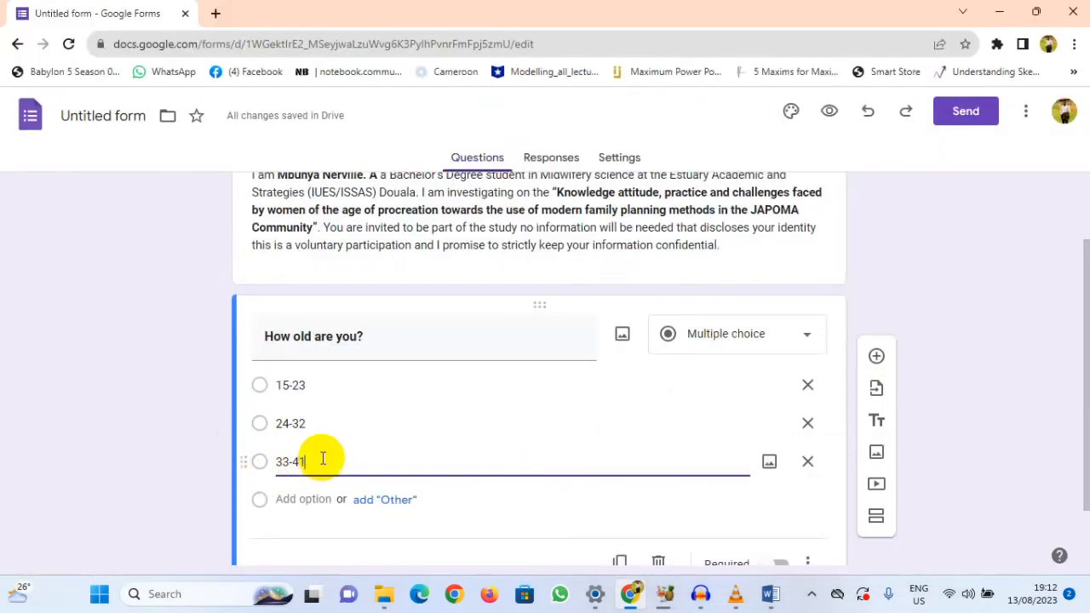
Step: Add "42-49" as the fourth answer option of the age question
left_click(303, 498)
type("4")
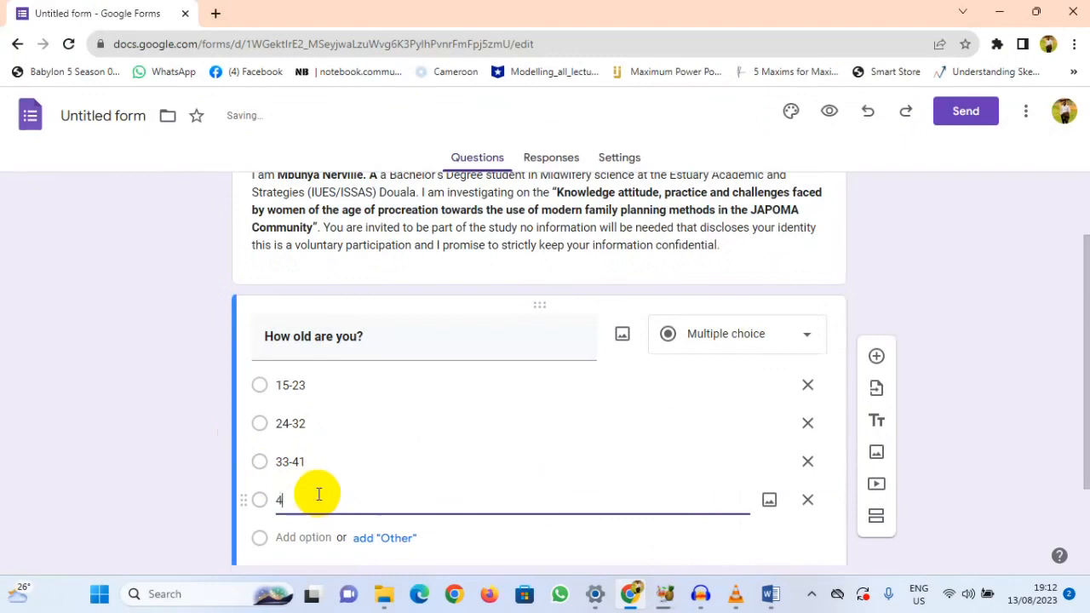
type("2-49")
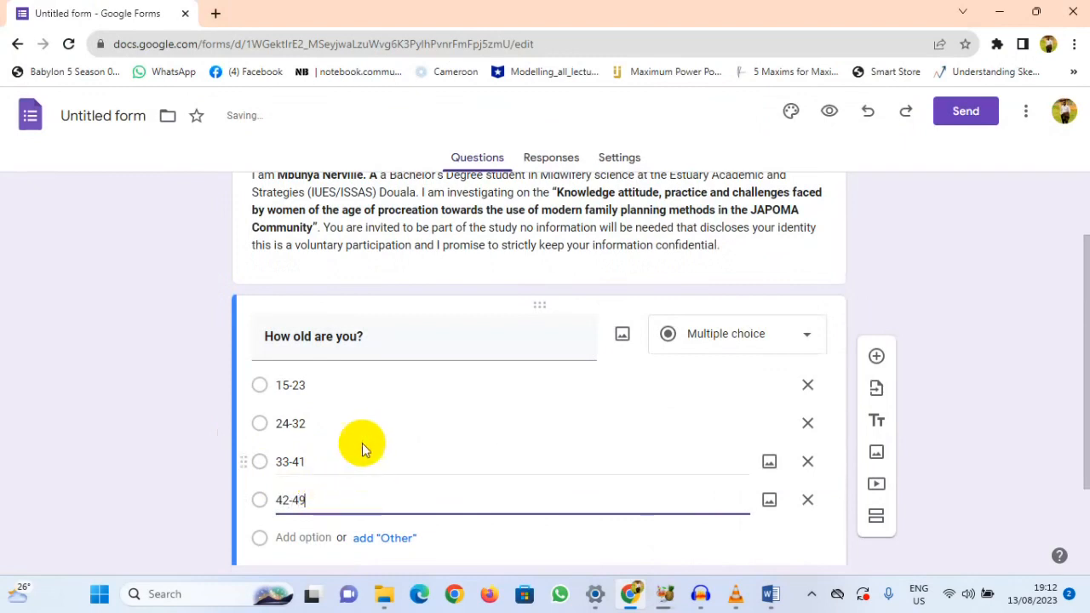
Step: Look through the available question types for the age question, then close the list without changing the type
scroll(516, 343, "down", 2)
scroll(516, 343, "up", 2)
scroll(502, 341, "up", 1)
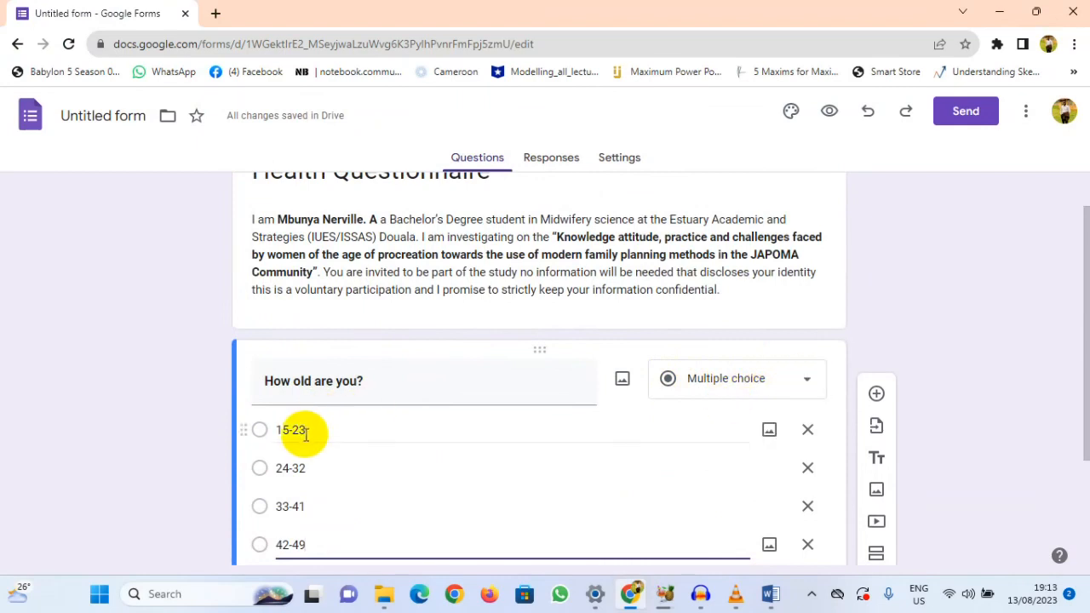
left_click(807, 385)
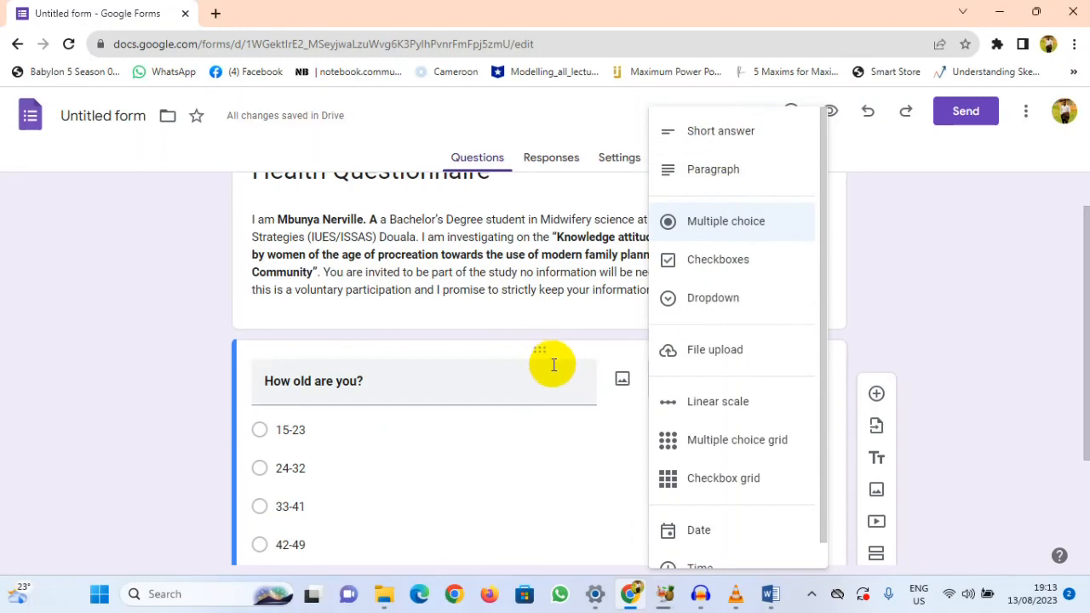
scroll(723, 413, "down", 1)
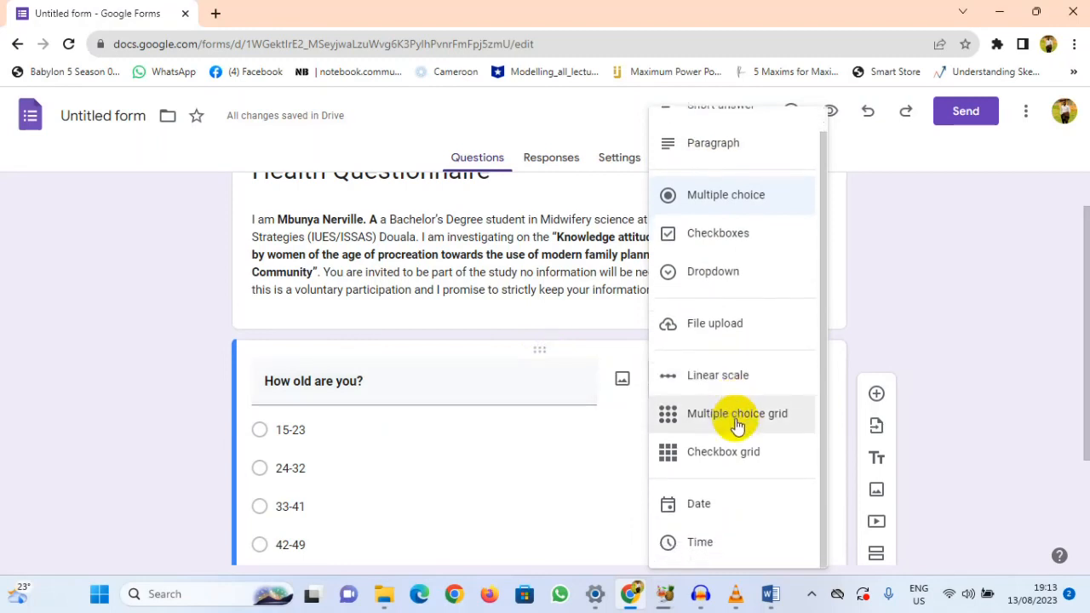
left_click(510, 423)
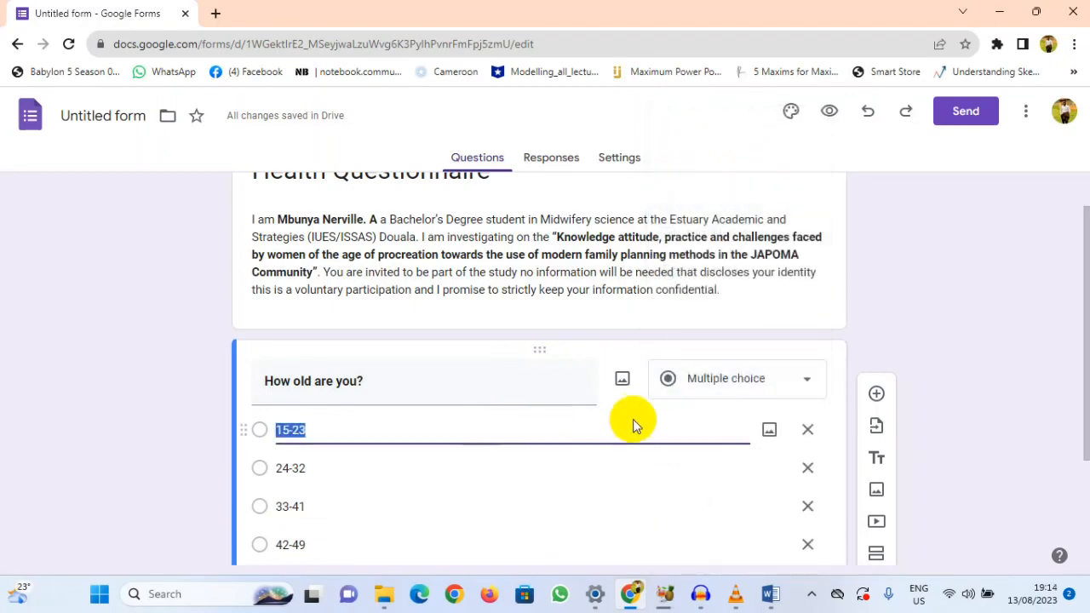
scroll(566, 472, "down", 2)
left_click(406, 468)
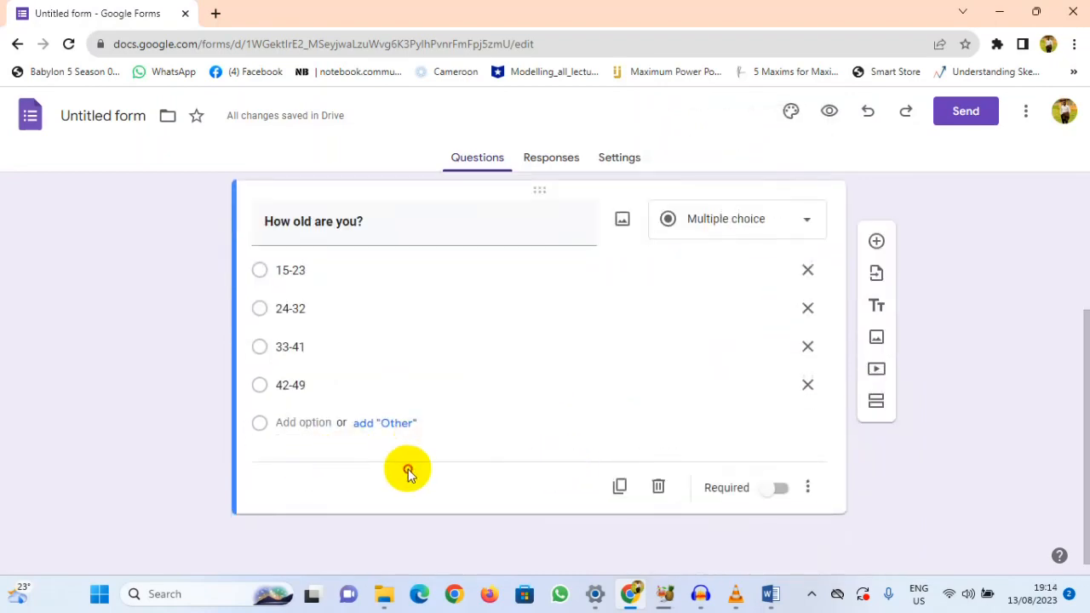
scroll(490, 485, "up", 1)
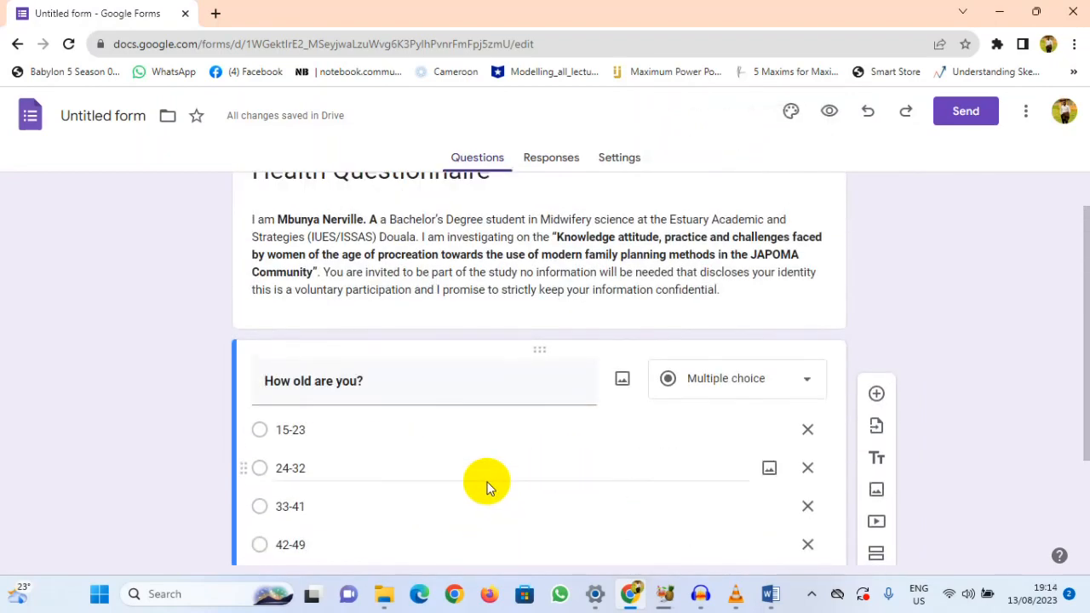
scroll(487, 487, "down", 1)
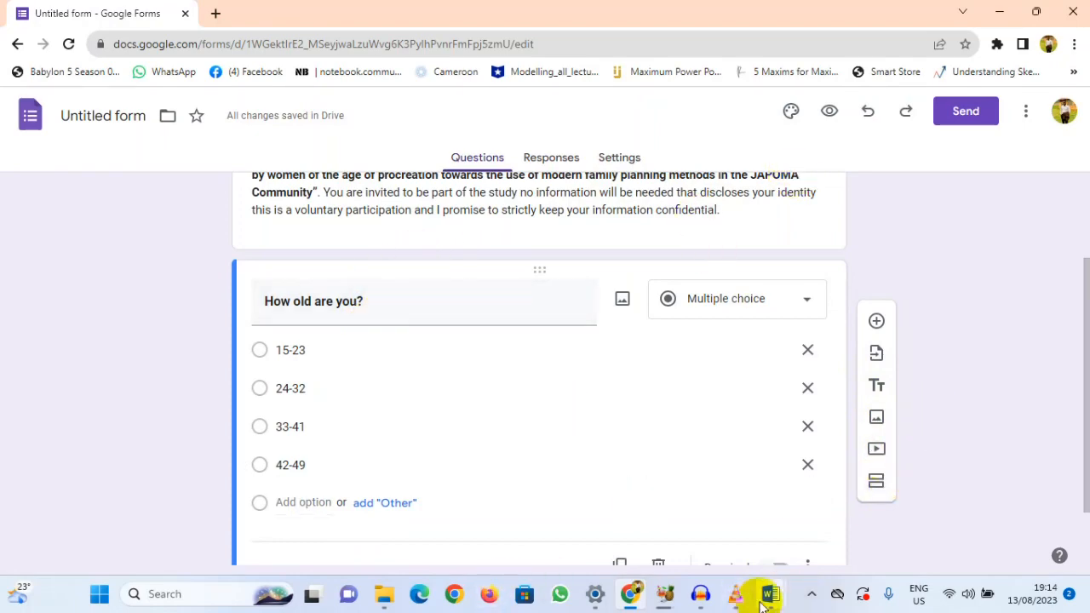
Step: Switch to the Word questionnaire and examine the Section A heading on socio-demographic information and the questions under it
mouse_move(769, 599)
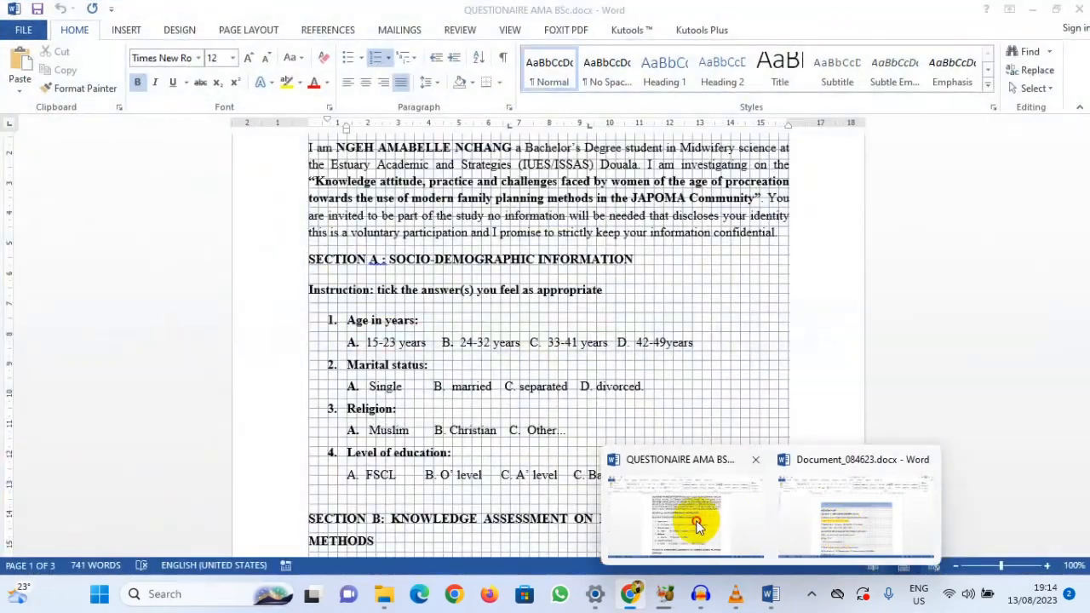
left_click(695, 519)
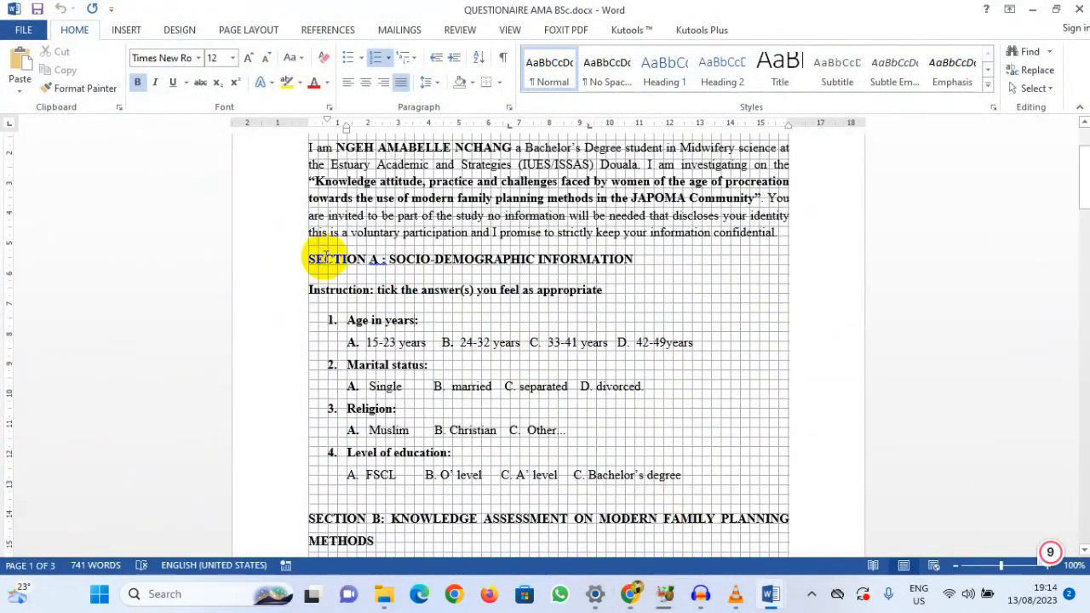
left_click_drag(300, 258, 638, 262)
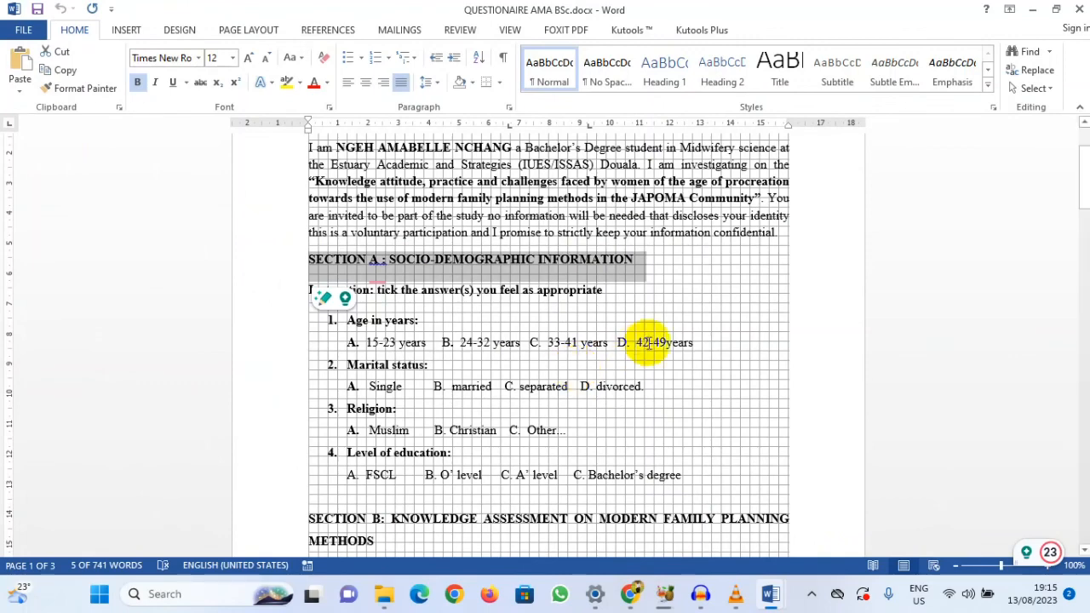
scroll(548, 316, "down", 5)
scroll(553, 306, "up", 3)
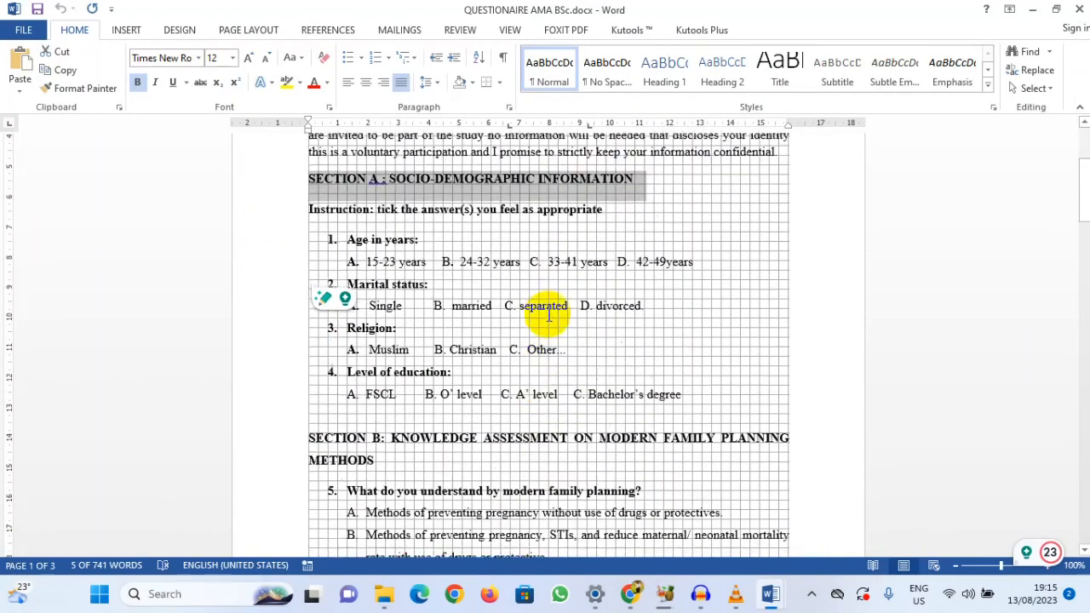
scroll(559, 297, "down", 1)
scroll(529, 290, "down", 3)
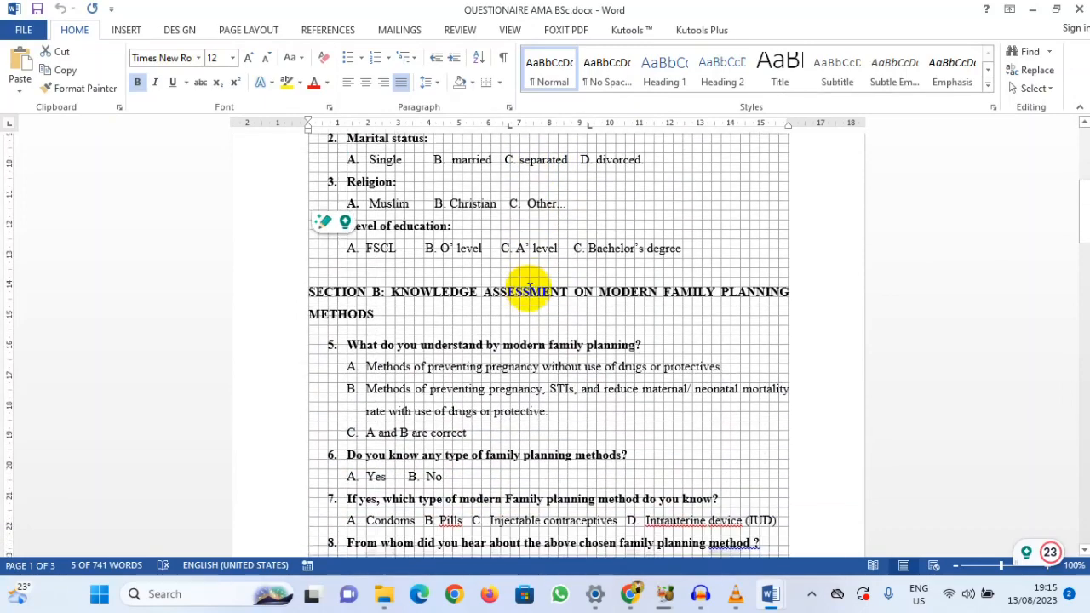
scroll(455, 267, "down", 1)
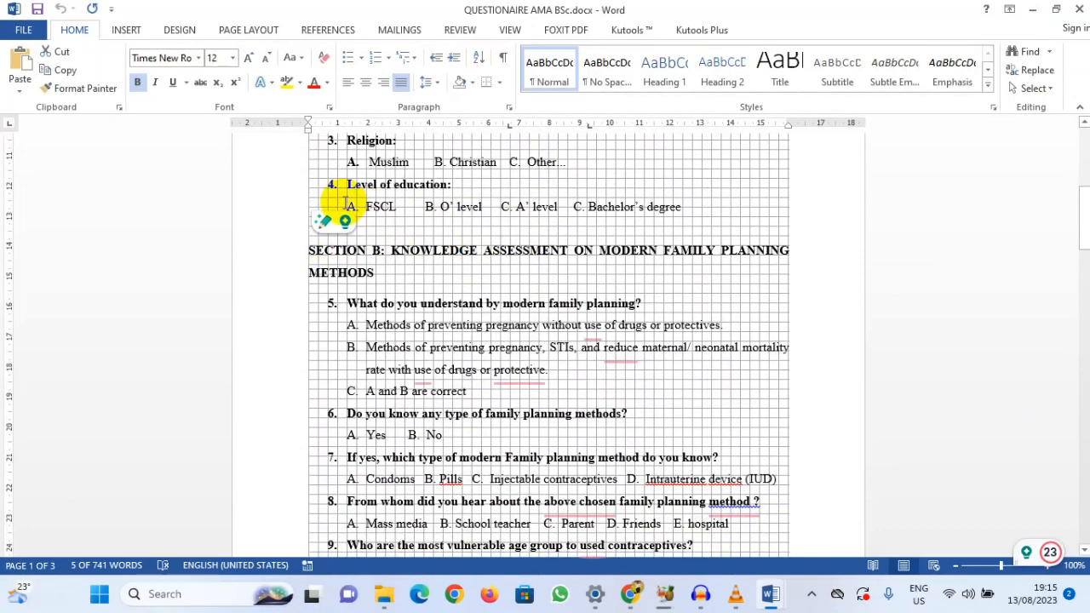
scroll(345, 205, "up", 5)
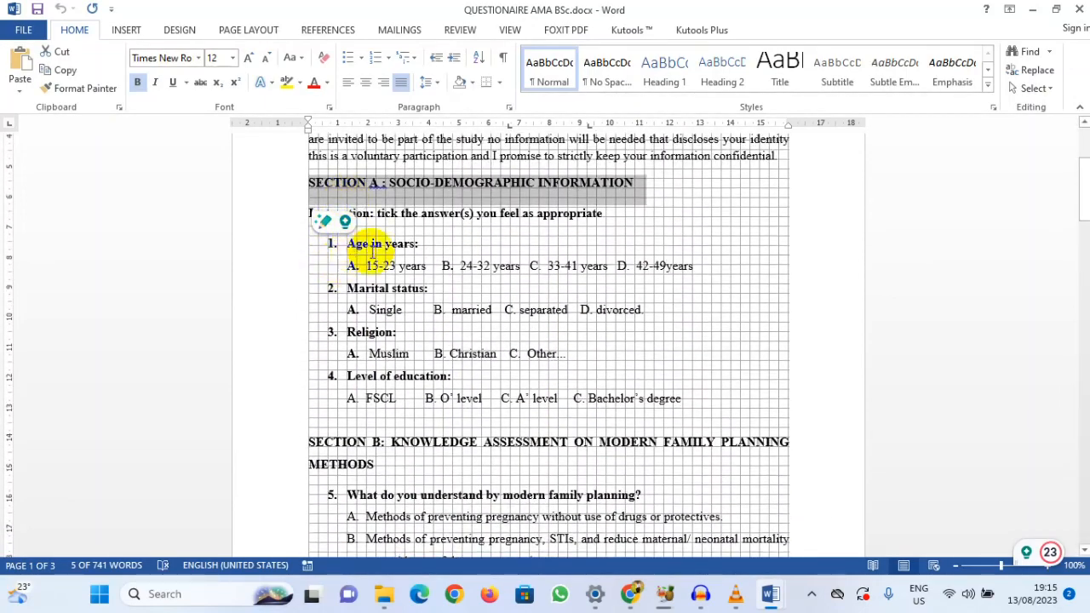
Step: Examine the Section B heading on modern family planning knowledge and read through its questions down to Section C
scroll(408, 375, "down", 2)
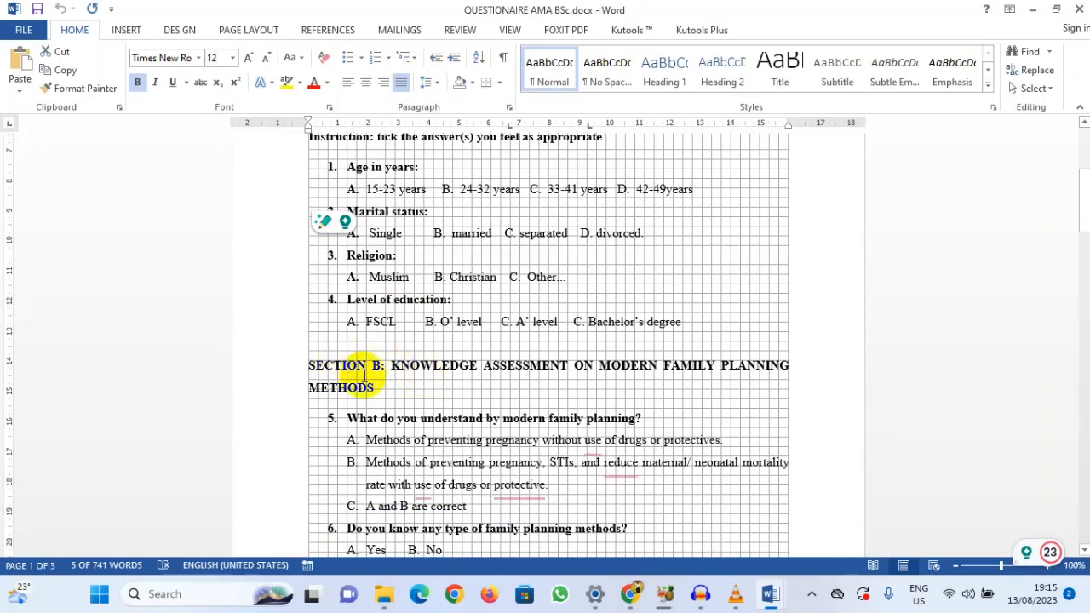
left_click_drag(383, 385, 294, 365)
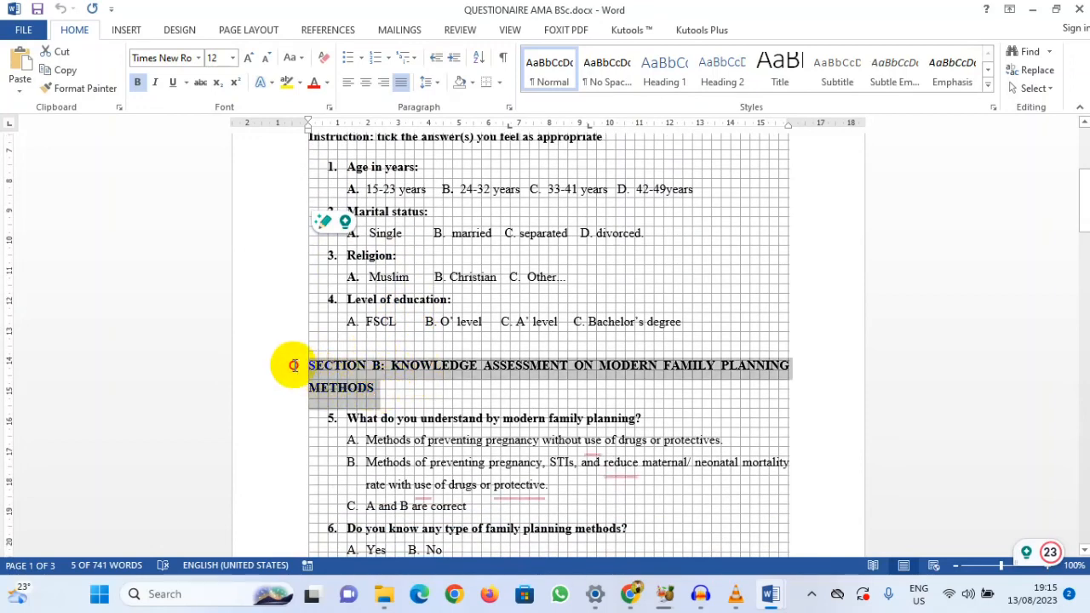
left_click(294, 365)
scroll(414, 475, "down", 3)
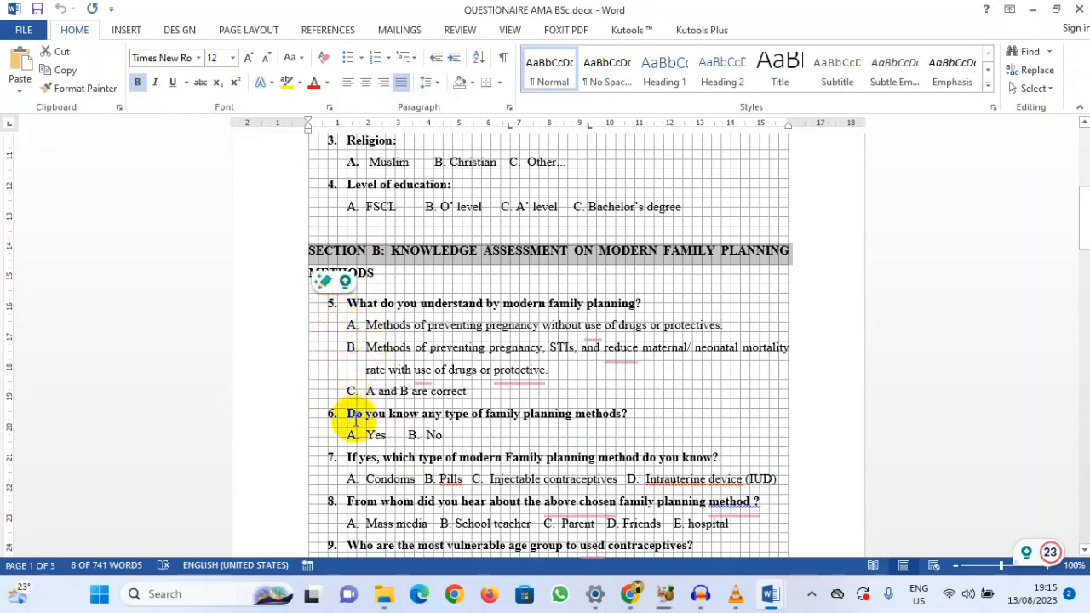
scroll(378, 460, "down", 2)
scroll(378, 453, "down", 1)
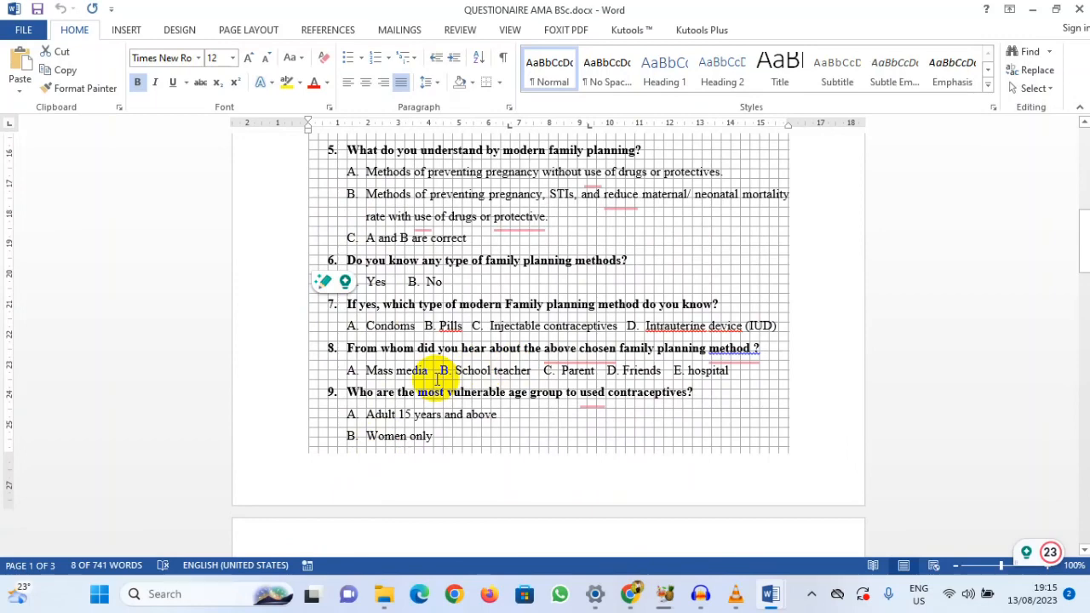
scroll(437, 381, "down", 6)
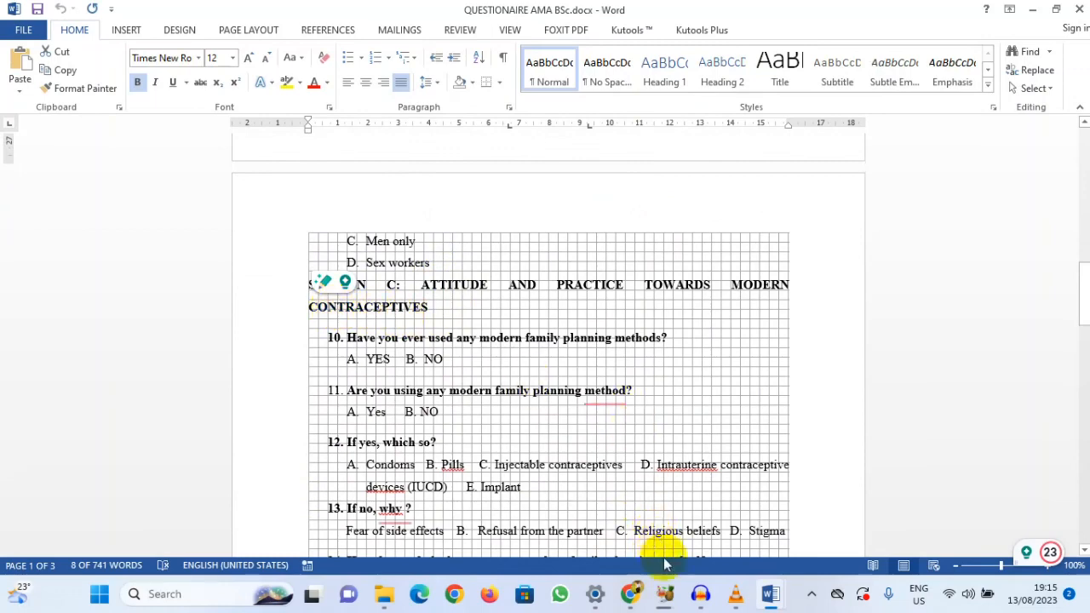
Step: Return to the Google Forms questionnaire in Chrome and add a blank question after the age question
mouse_move(772, 602)
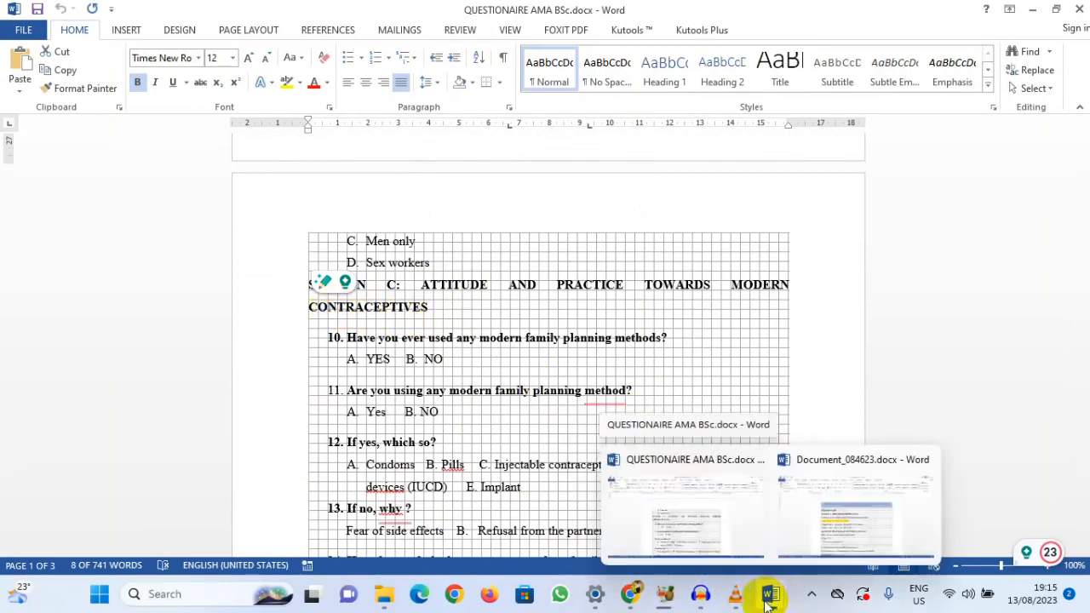
left_click(630, 594)
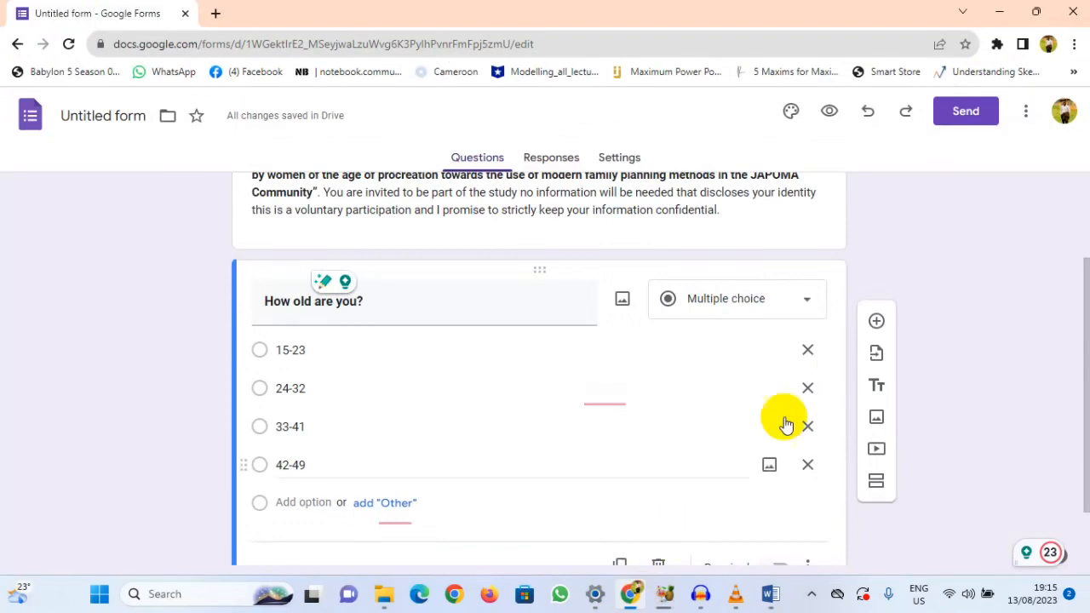
left_click(876, 318)
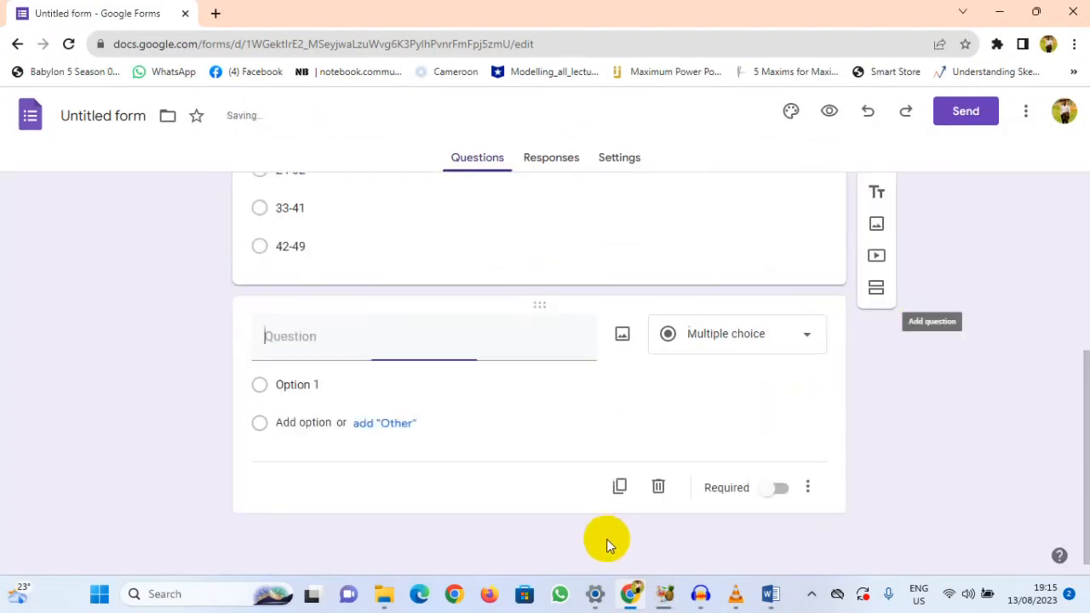
Step: Switch back to the Word questionnaire and find the marital status question in Section A
mouse_move(771, 593)
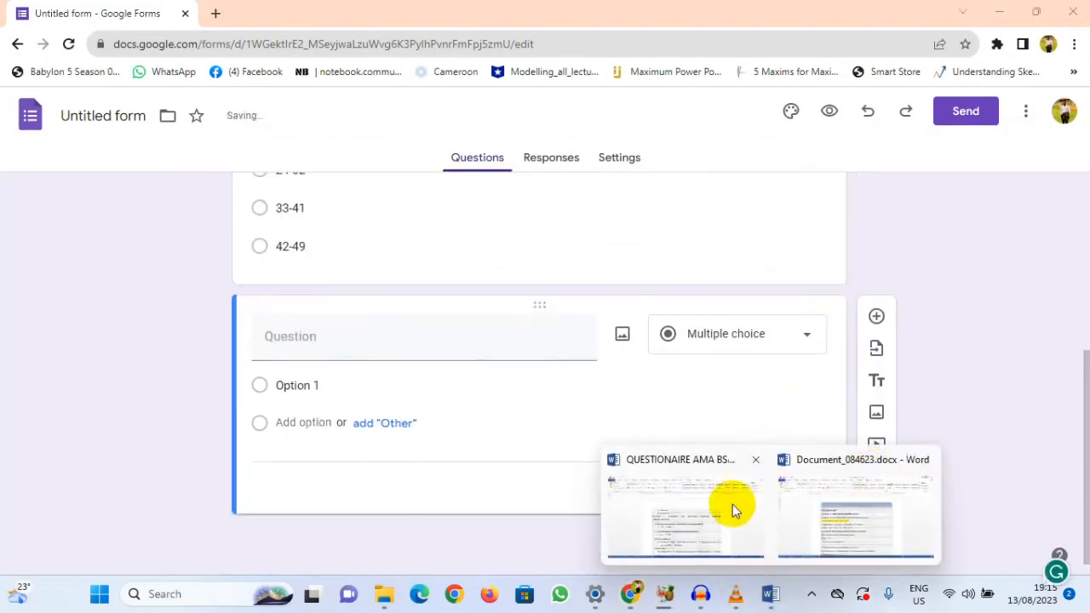
left_click(729, 505)
scroll(525, 365, "up", 15)
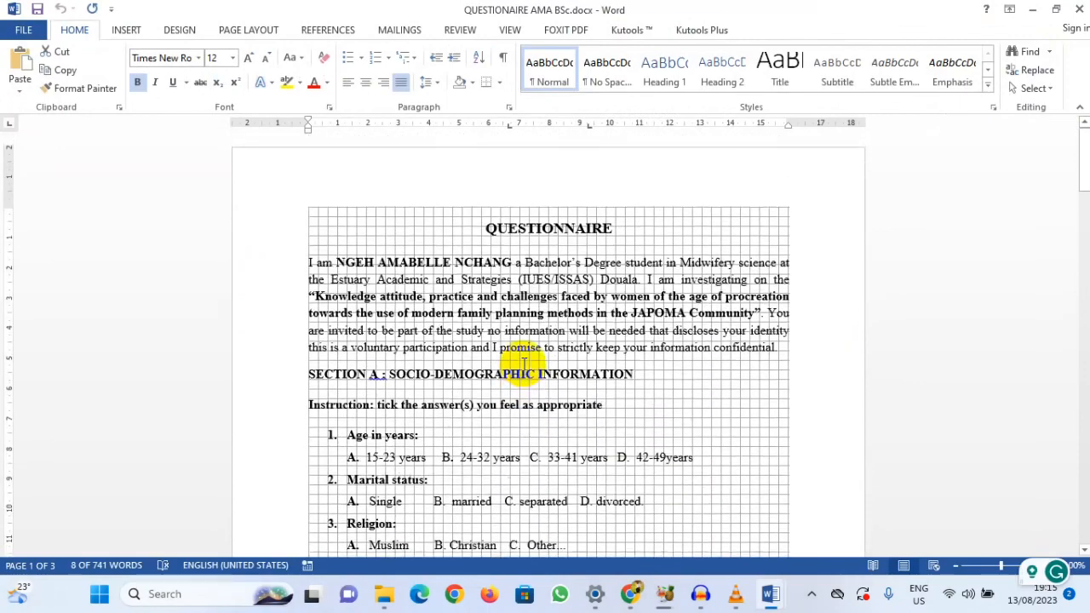
scroll(524, 366, "down", 2)
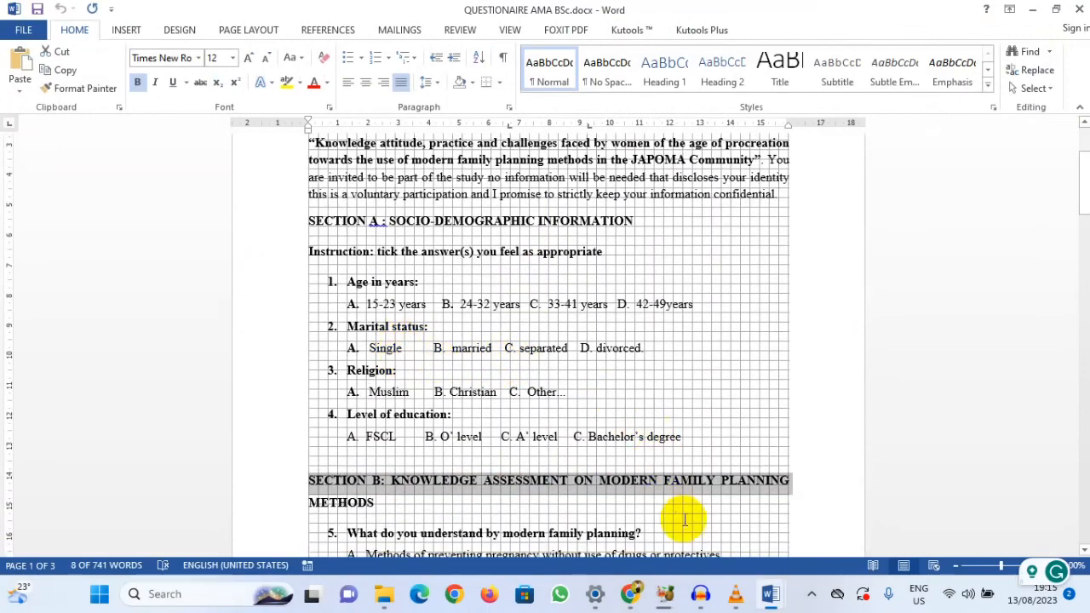
Step: Switch back to the Google Forms questionnaire in Chrome and title the blank question "Marital Status" in bold
mouse_move(717, 598)
left_click(630, 594)
left_click(352, 349)
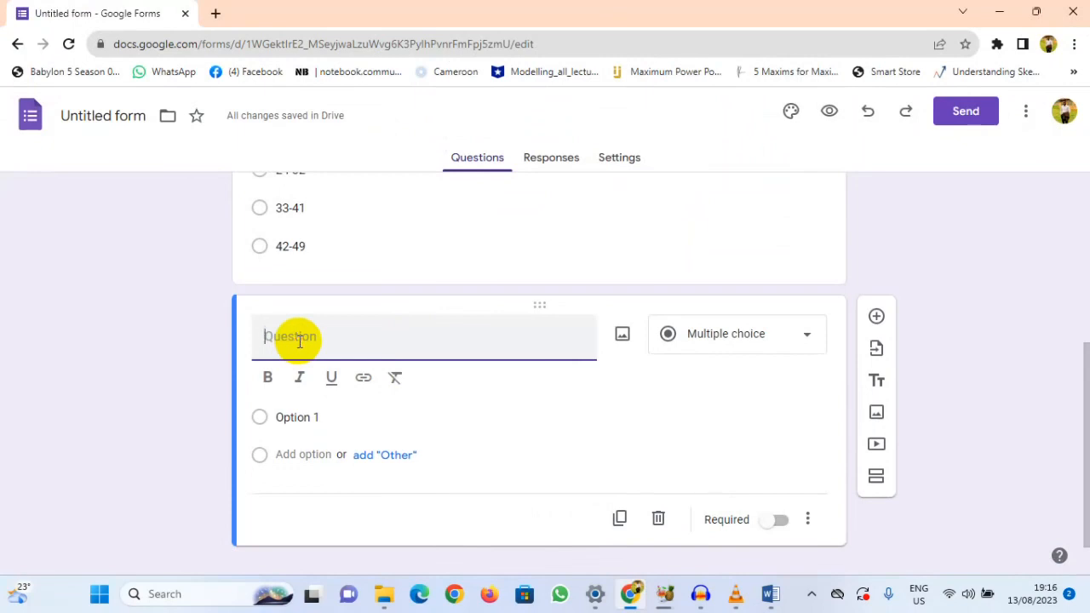
left_click(269, 379)
type("Ma")
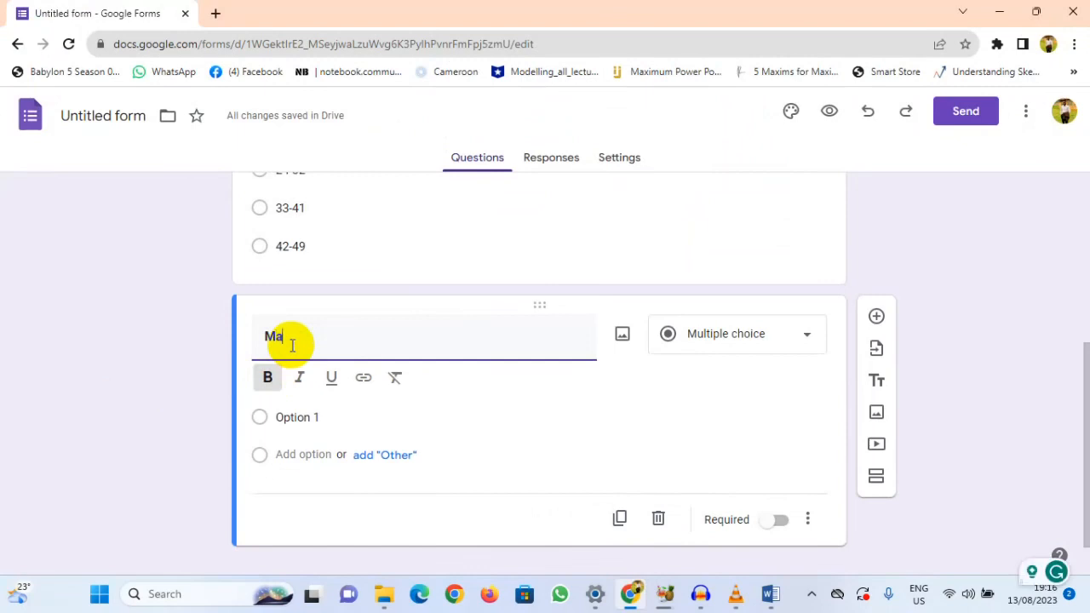
type("rital Status")
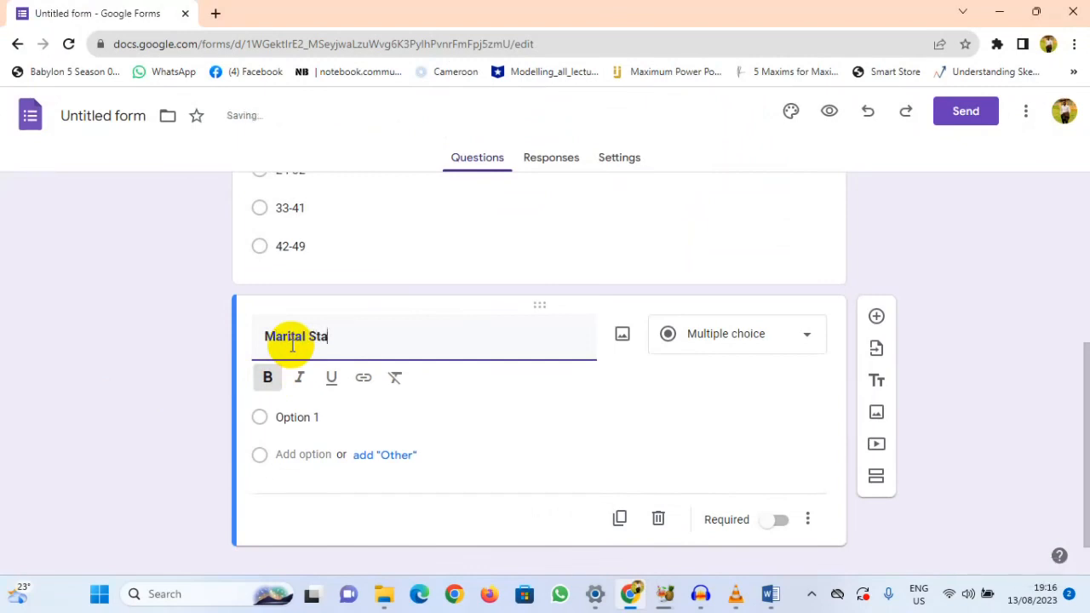
Step: Enter the answer options Single, Married and Divorce for the Marital Status question
left_click(287, 416)
type("Single")
left_click(291, 422)
type("Married")
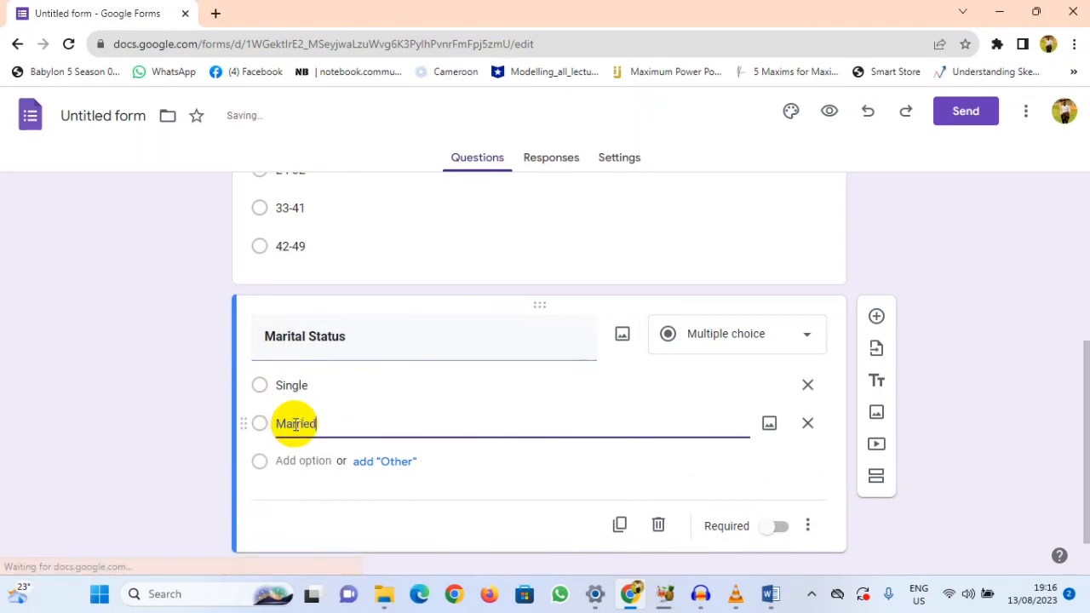
left_click(298, 460)
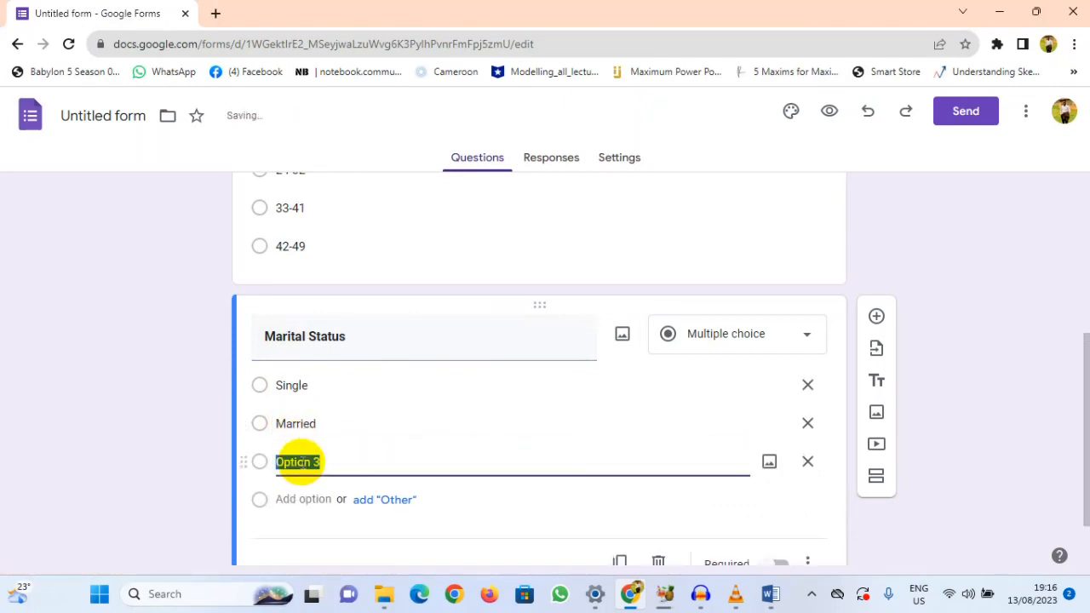
type("Divorce")
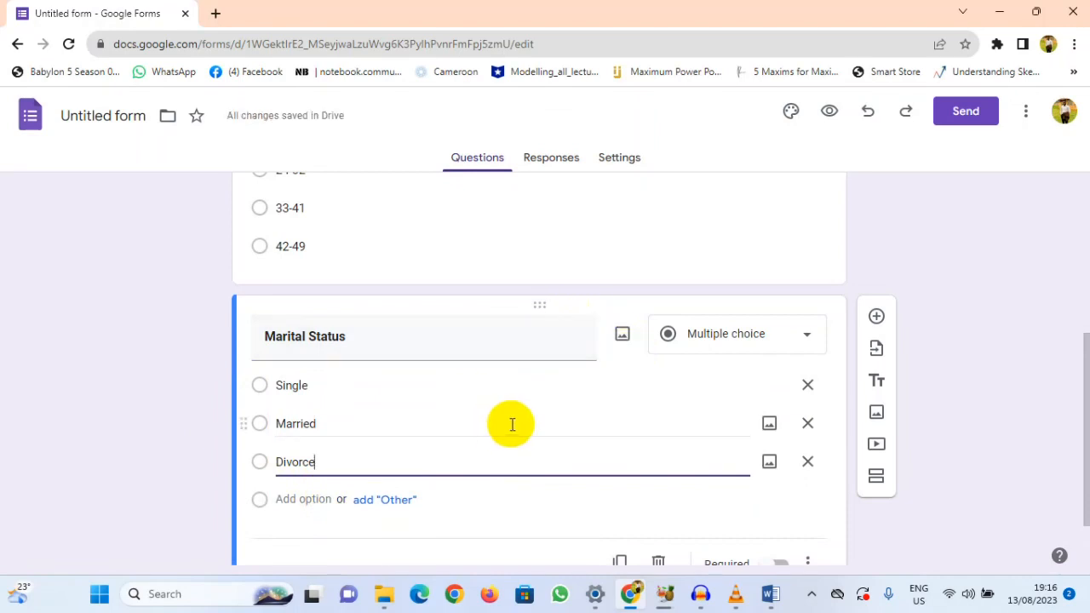
Step: Add a question after Marital Status, consult the Word questionnaire for its topic, and title it "Religion" in bold
scroll(511, 424, "down", 1)
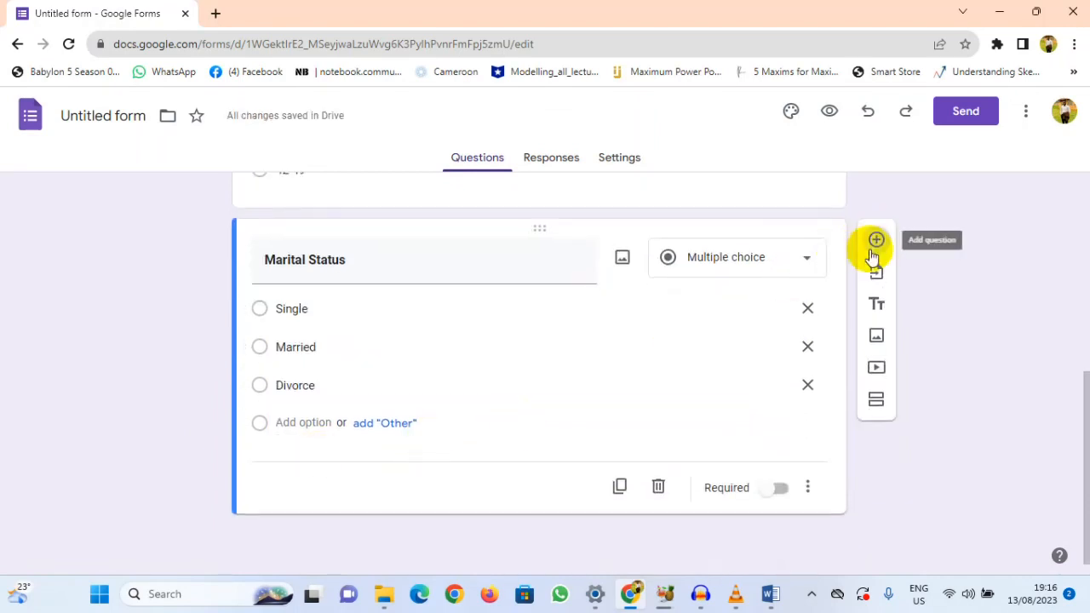
left_click(873, 245)
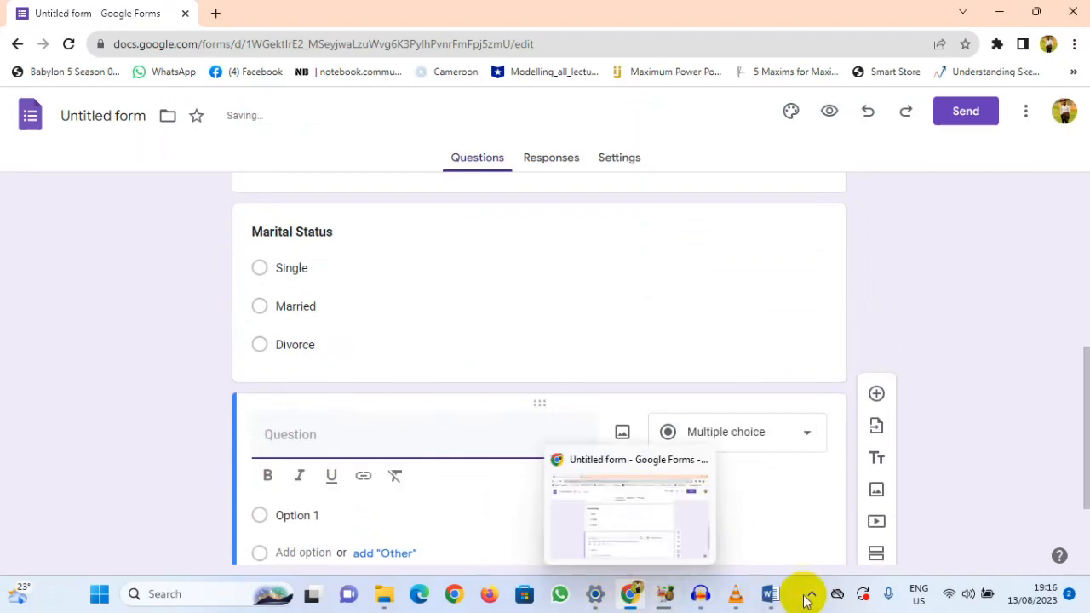
left_click(632, 594)
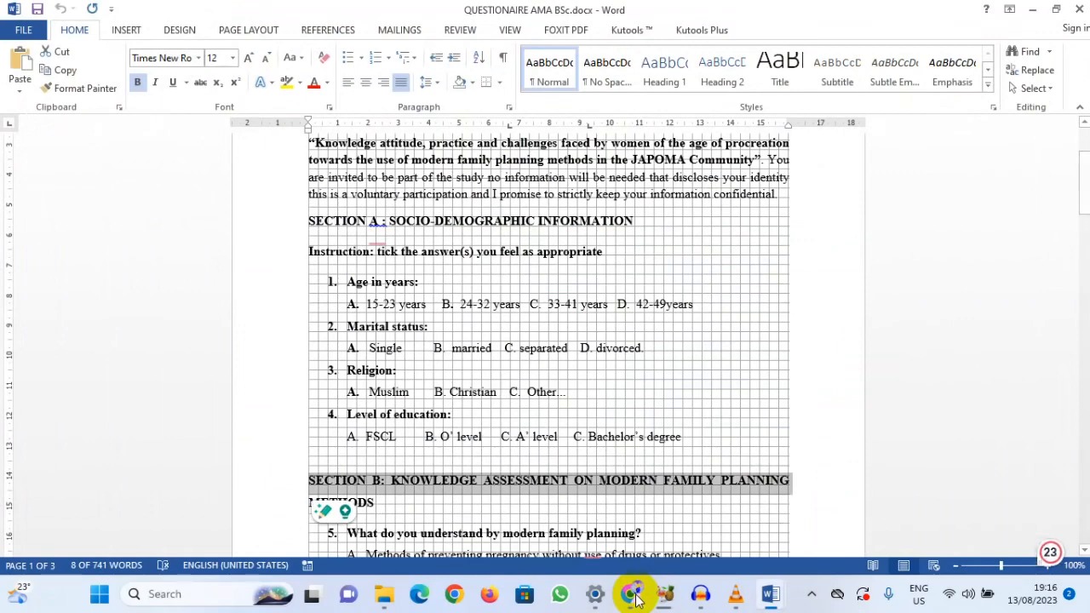
left_click(632, 594)
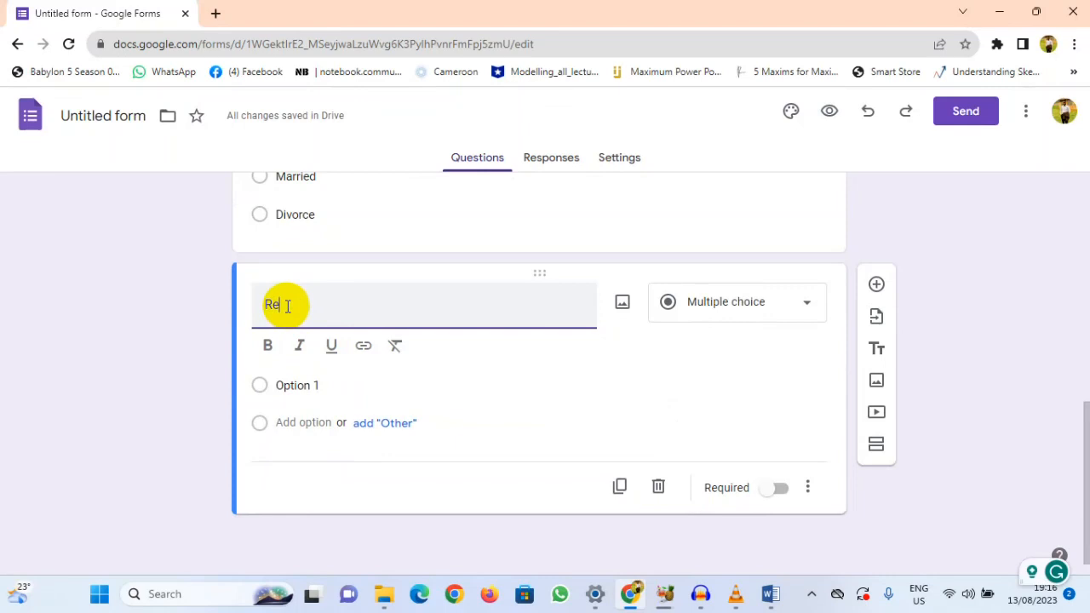
type("ion")
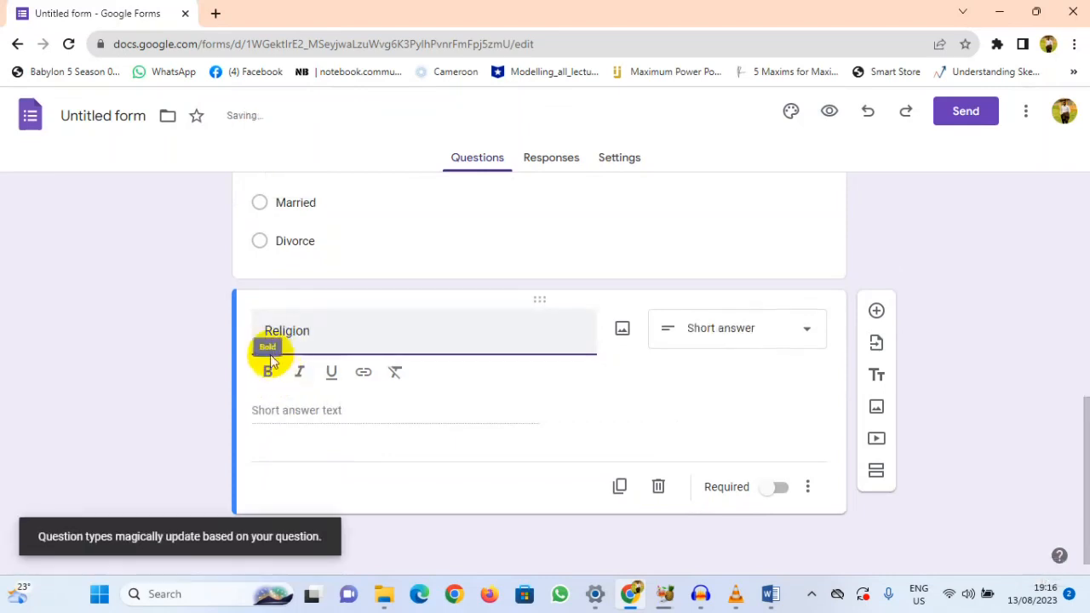
left_click_drag(304, 331, 264, 333)
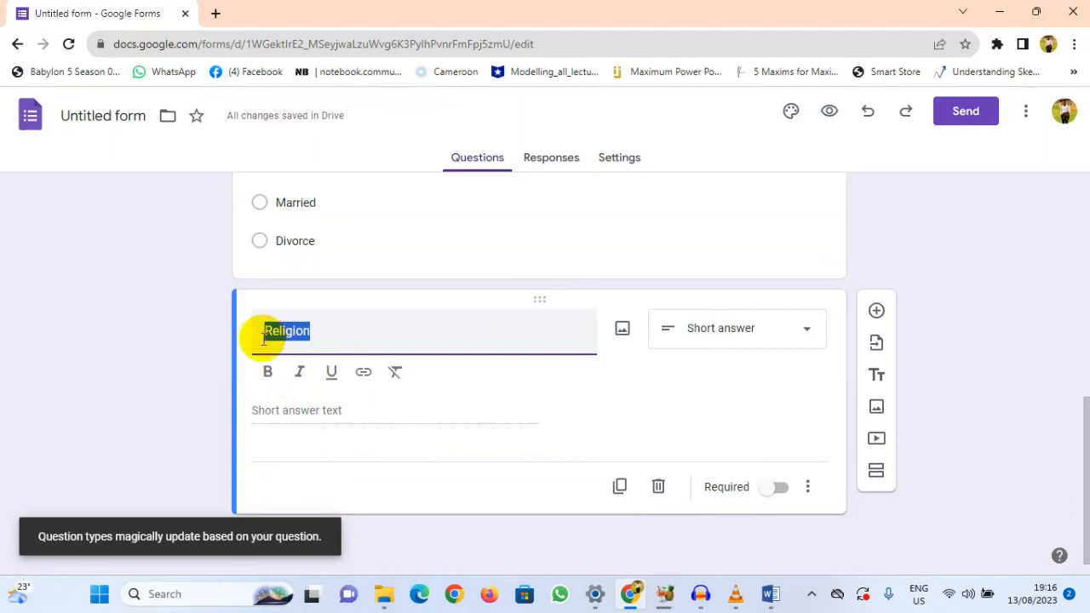
left_click(268, 374)
left_click(292, 401)
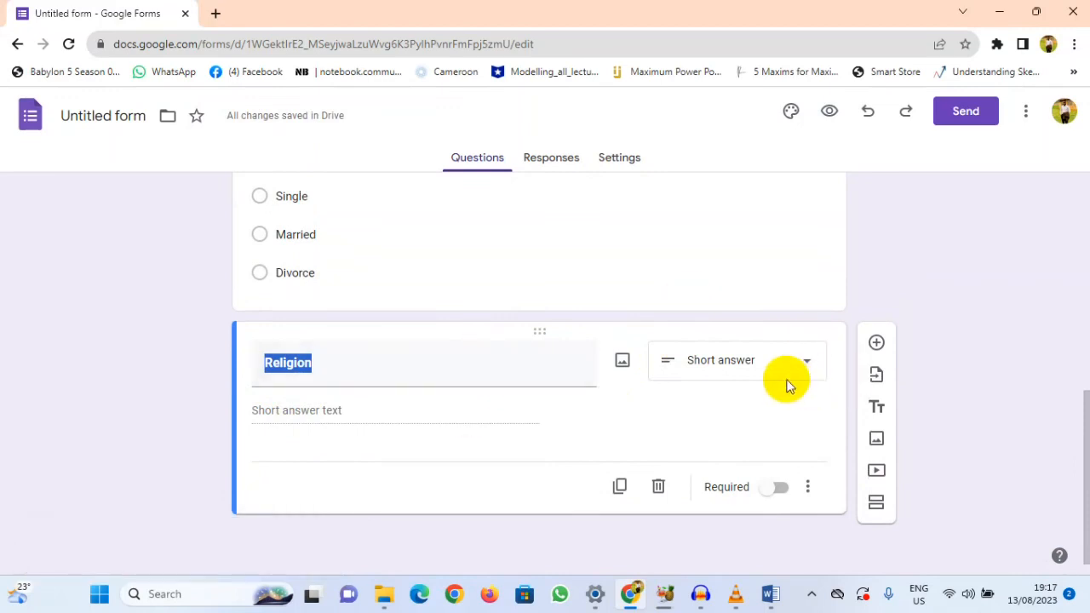
Step: Check the Marital Status question's type and set the Religion question to Multiple choice as well
scroll(779, 375, "up", 1)
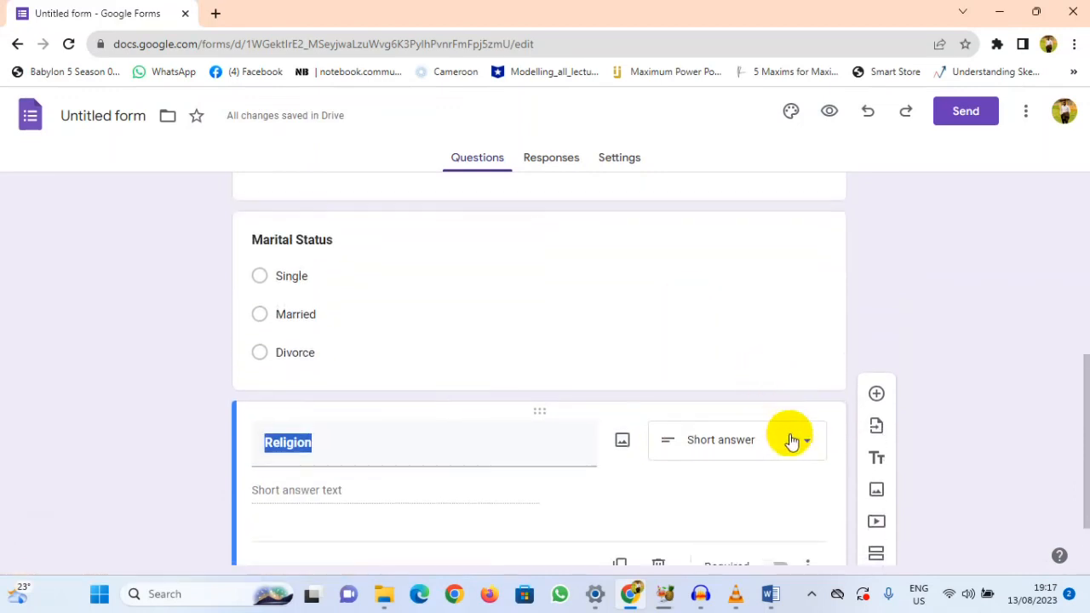
left_click(627, 278)
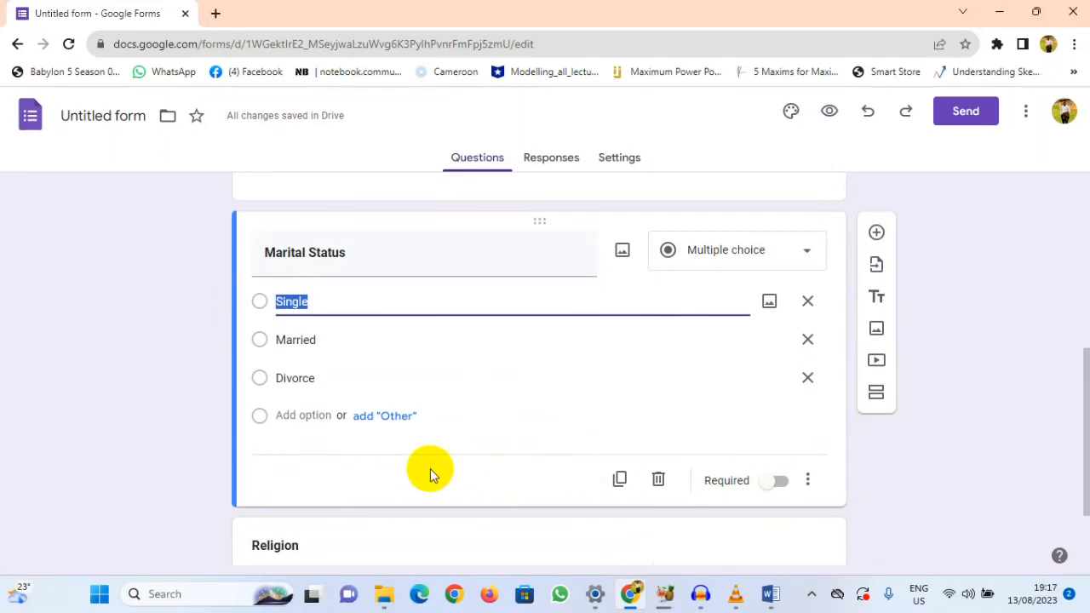
scroll(429, 468, "down", 2)
left_click(370, 462)
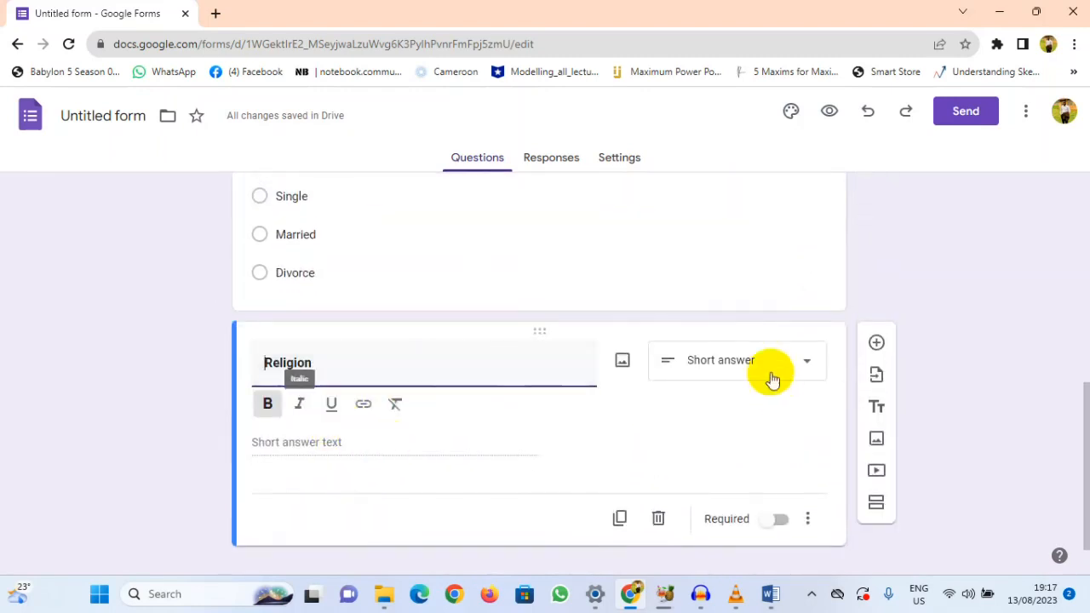
left_click(806, 366)
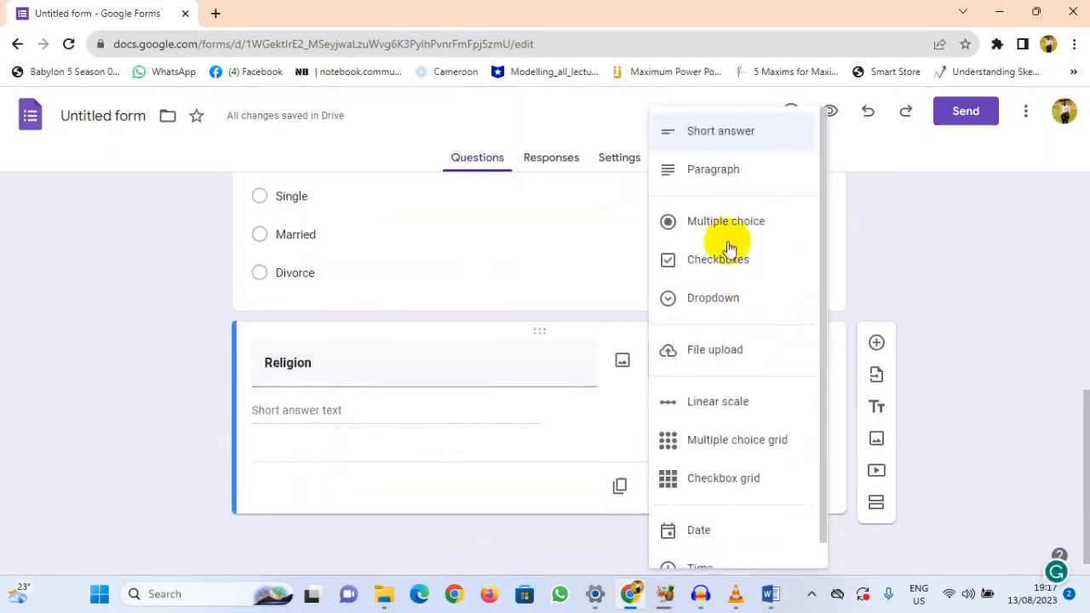
left_click(702, 223)
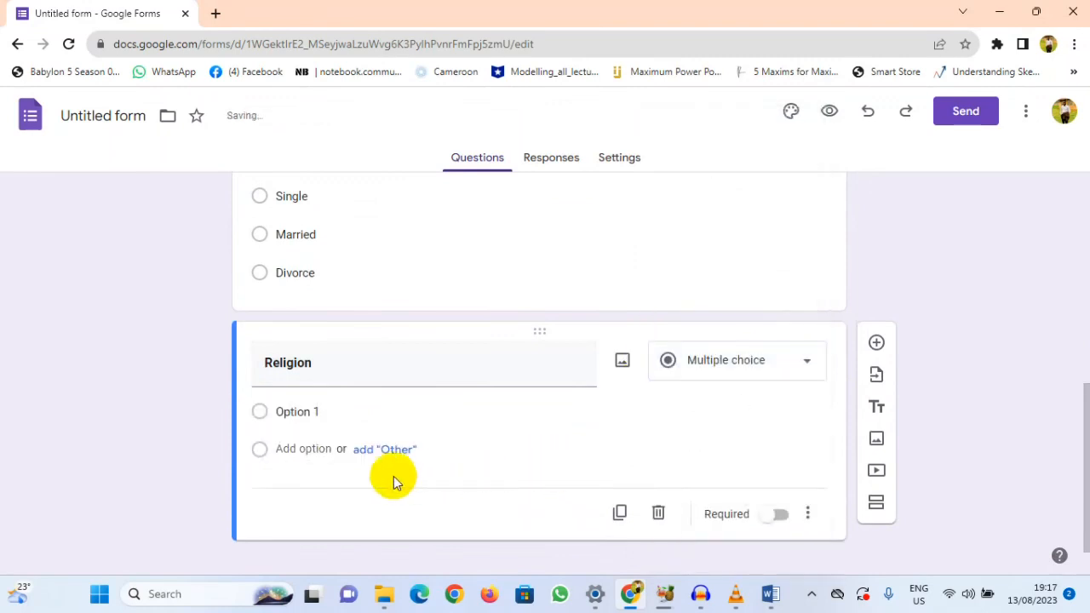
Step: Enter the answer options Islam and Christianity for the Religion question and add an "Other" option
left_click(316, 414)
type("C")
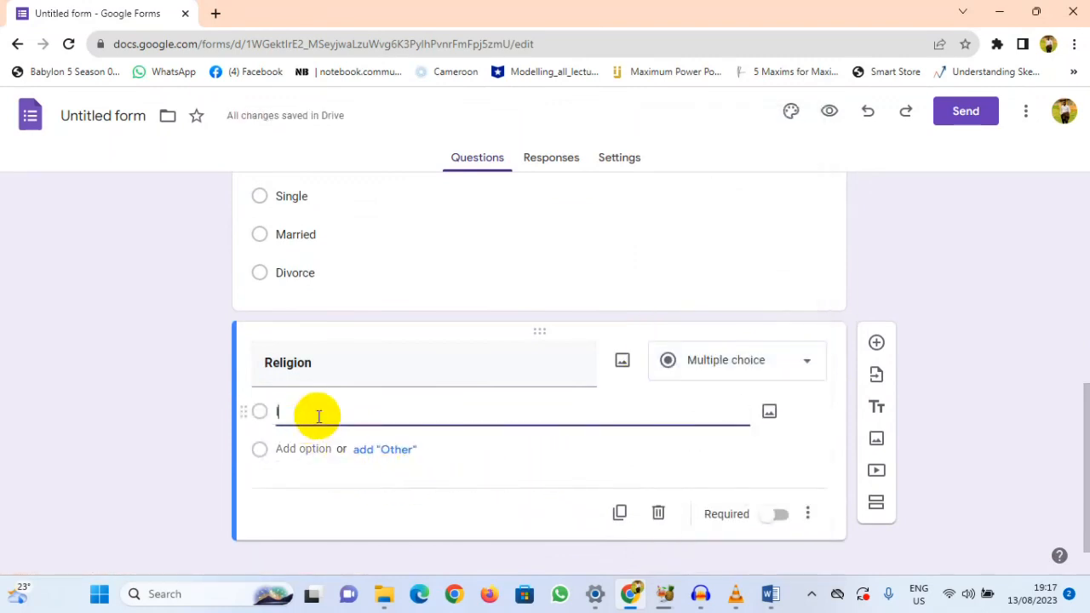
type("slam")
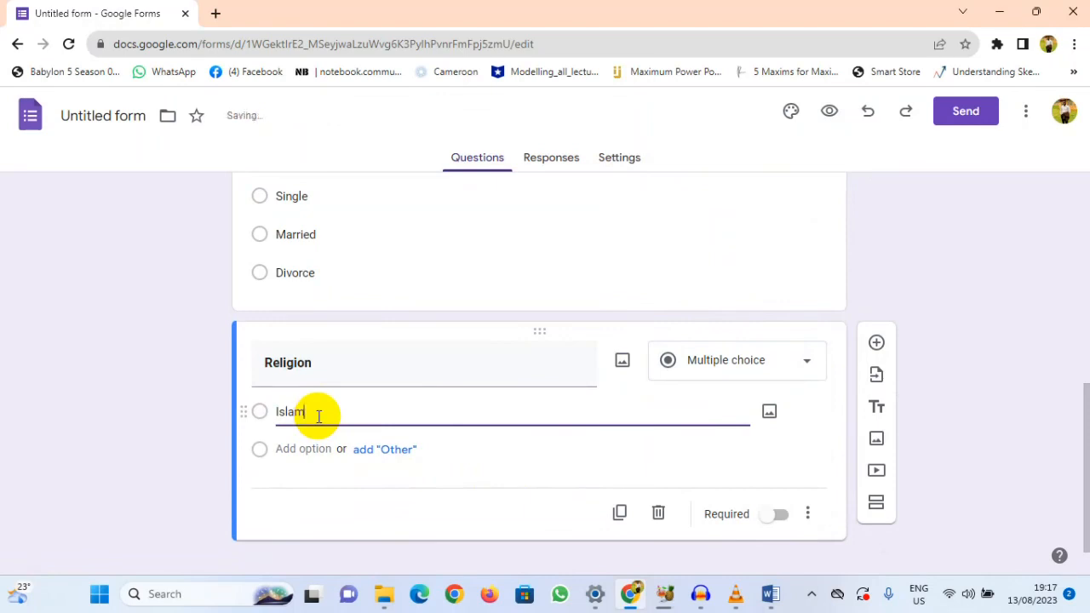
left_click(303, 449)
type("Christianity")
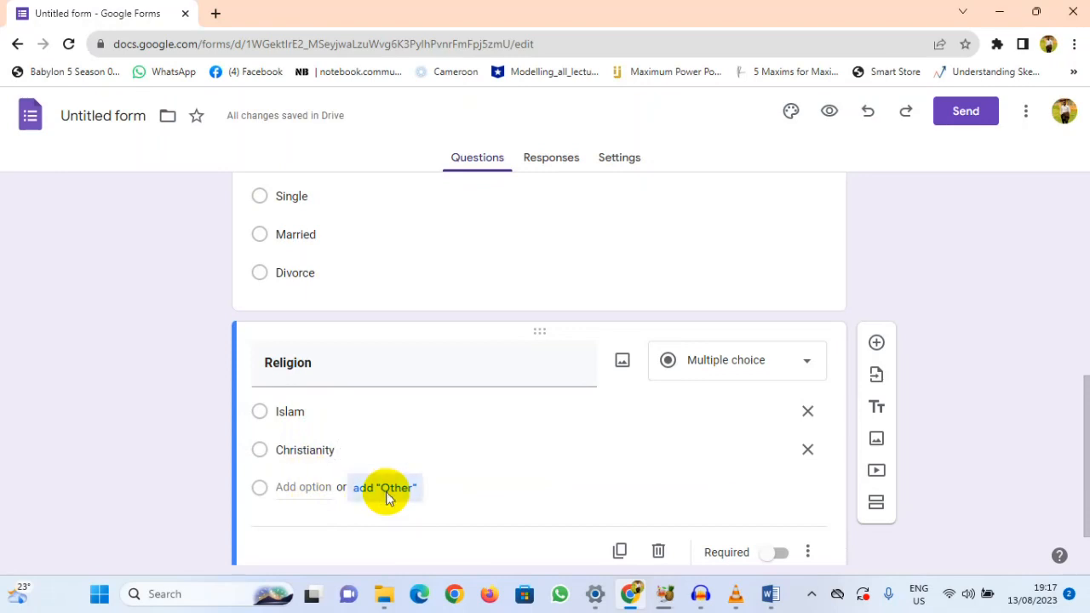
left_click(385, 492)
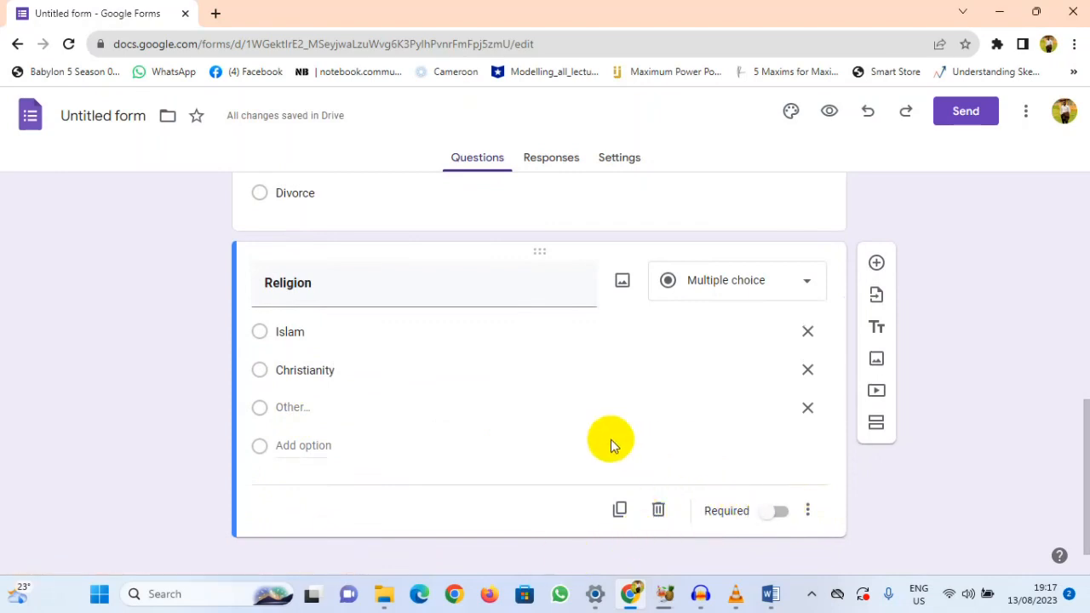
Step: Go back to the "How old are you?" question, view its additional settings, and make it required
scroll(610, 440, "up", 15)
scroll(610, 439, "down", 4)
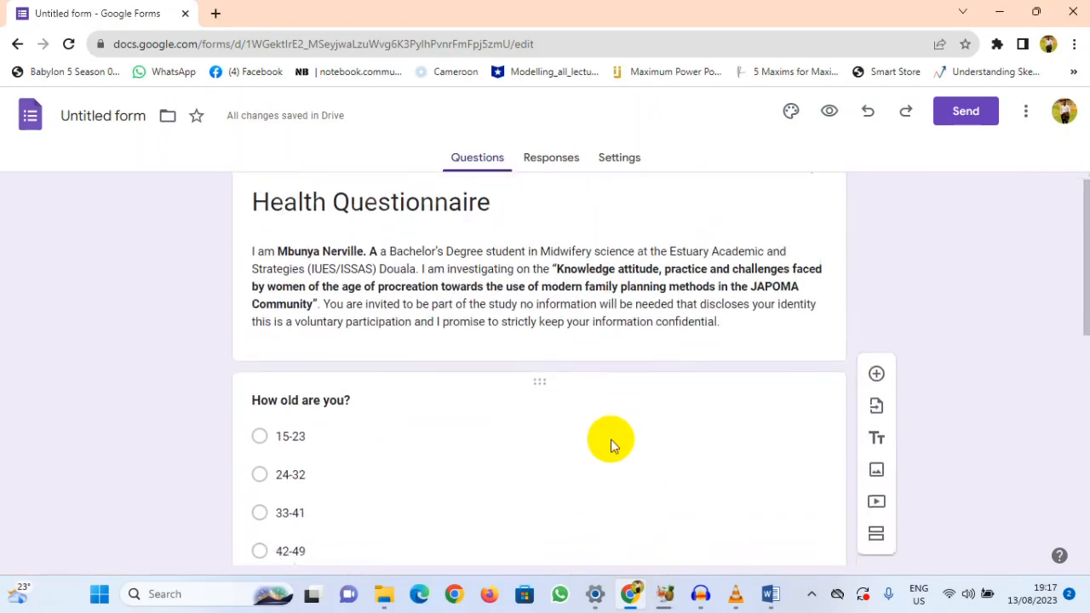
left_click(506, 231)
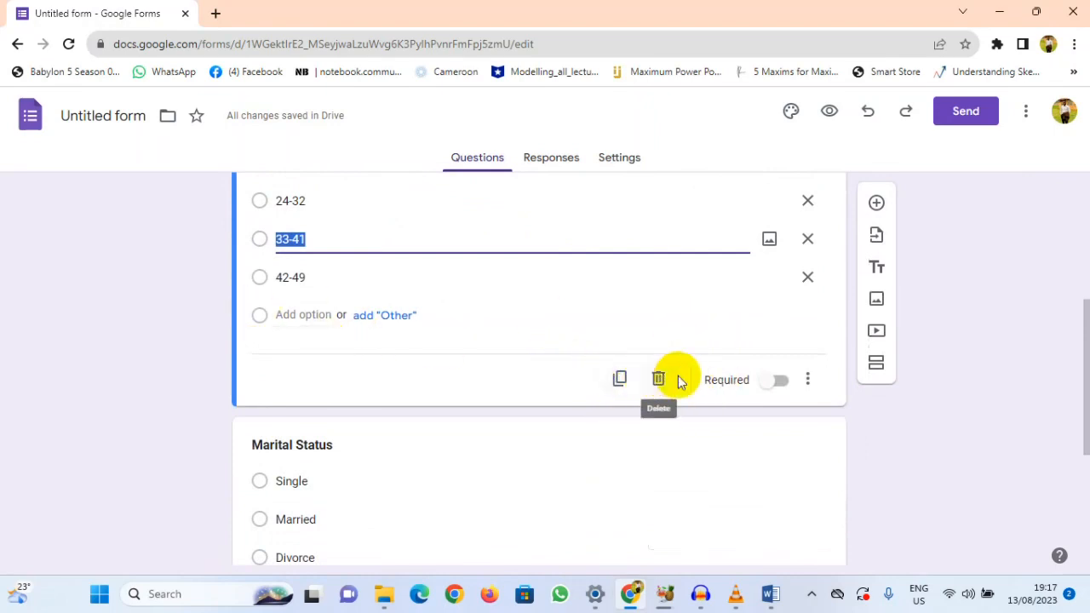
left_click(807, 379)
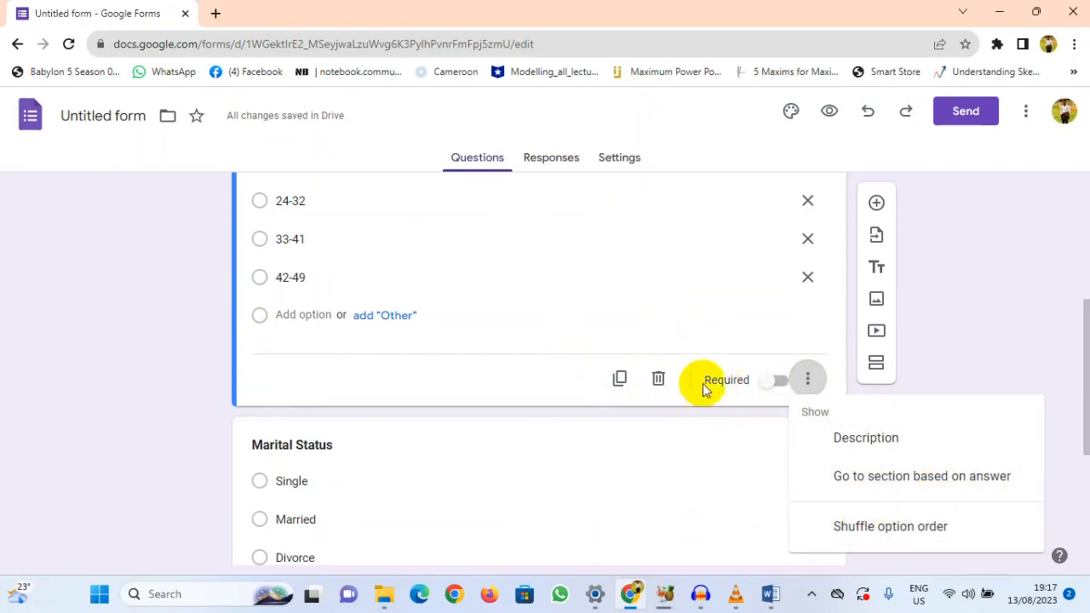
left_click(774, 388)
left_click(779, 389)
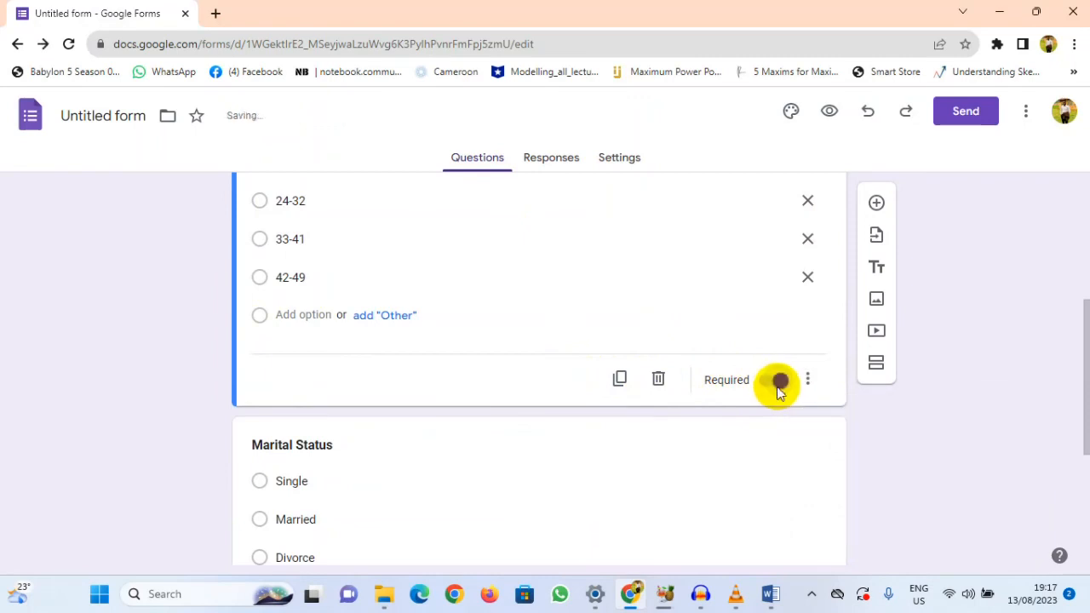
Step: Review the "How old are you?" question and make it optional again
scroll(528, 316, "up", 2)
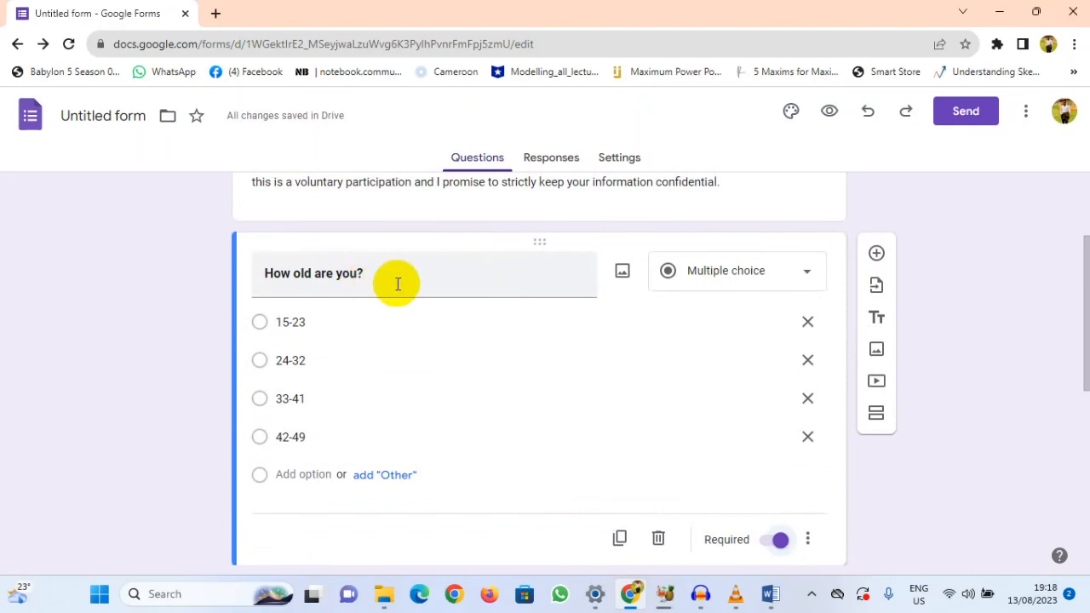
scroll(408, 283, "up", 1)
scroll(413, 290, "down", 3)
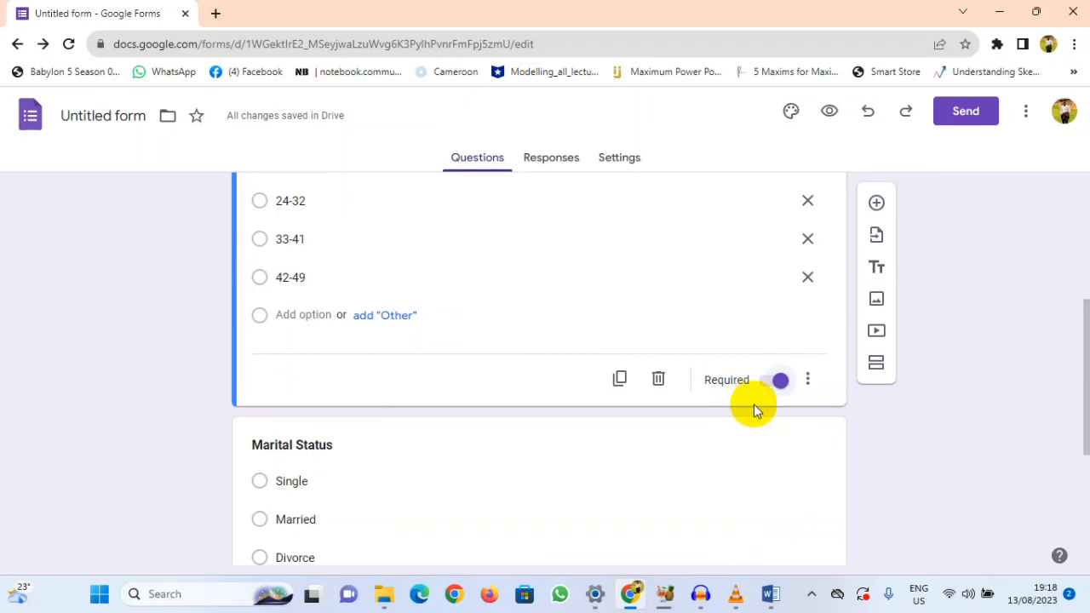
left_click(769, 388)
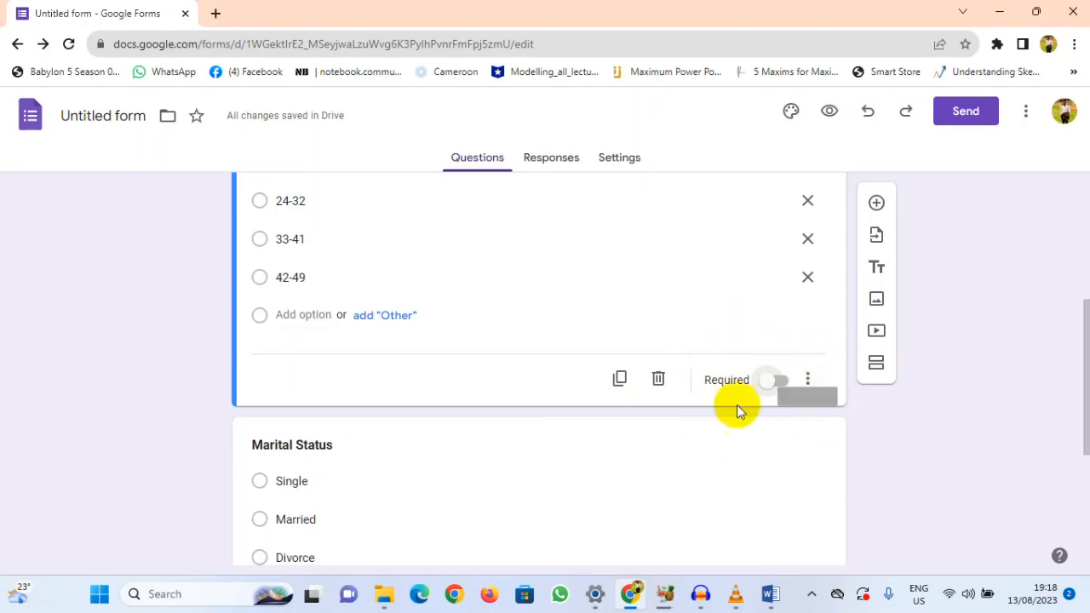
left_click(771, 383)
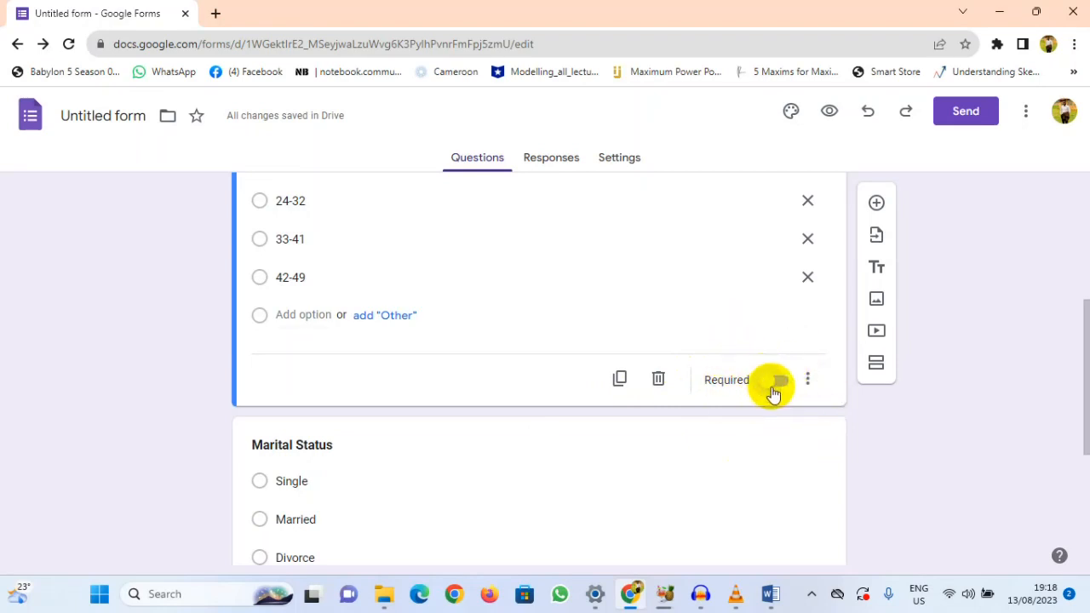
left_click(773, 381)
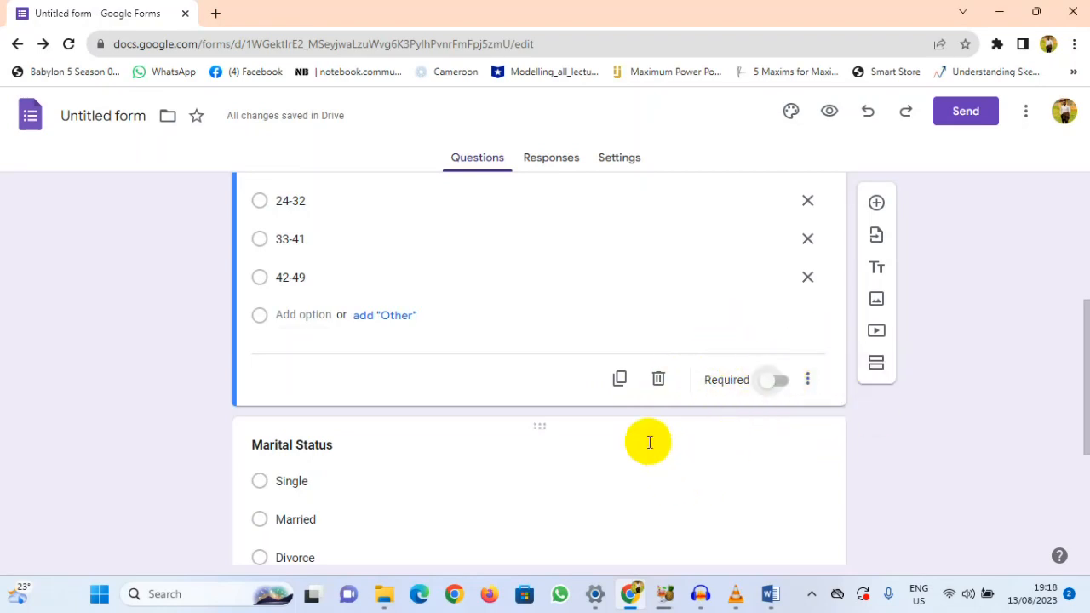
Step: Add a blank multiple-choice question between the age question and the Marital Status question
scroll(662, 452, "down", 3)
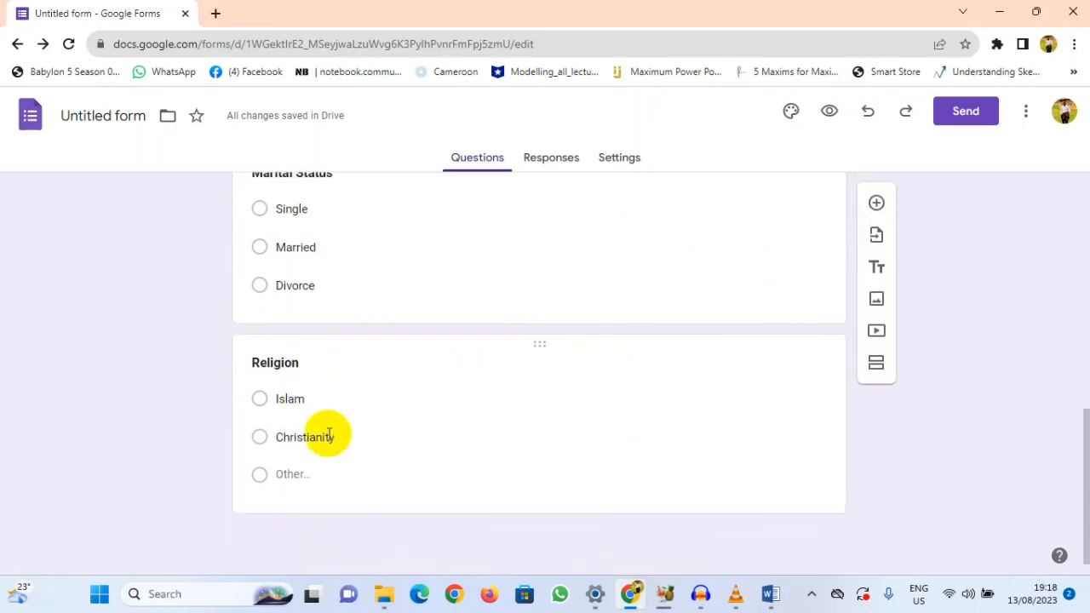
left_click(874, 218)
scroll(545, 349, "down", 2)
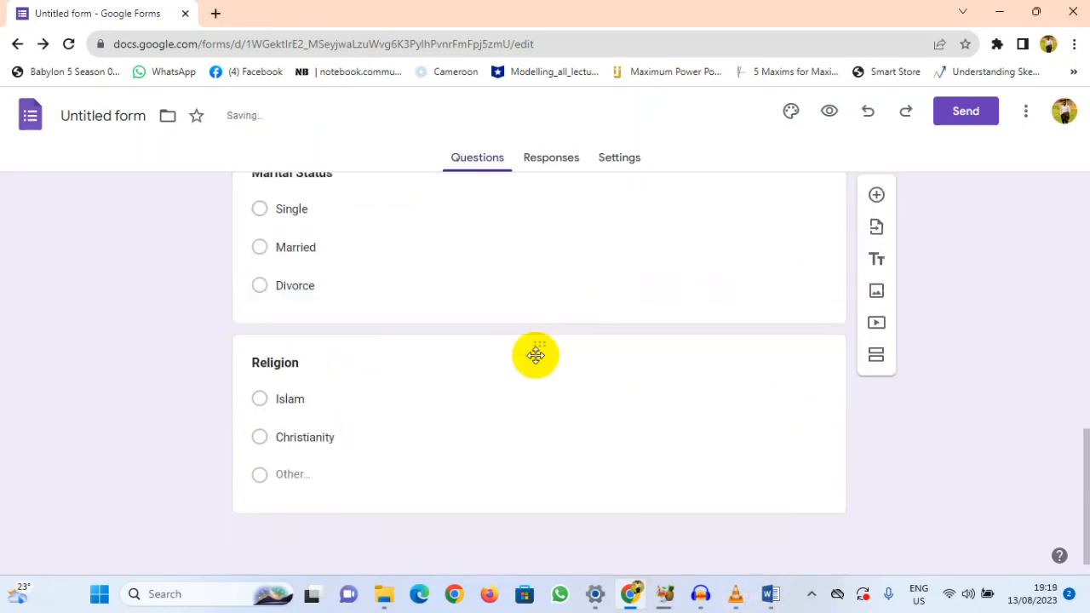
scroll(601, 400, "up", 5)
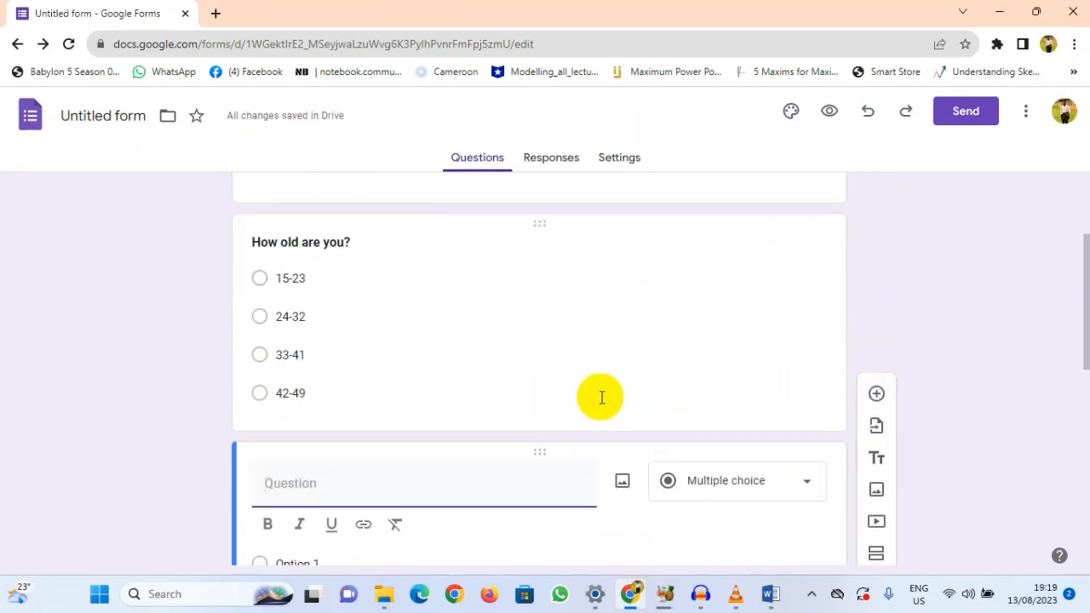
scroll(603, 393, "down", 4)
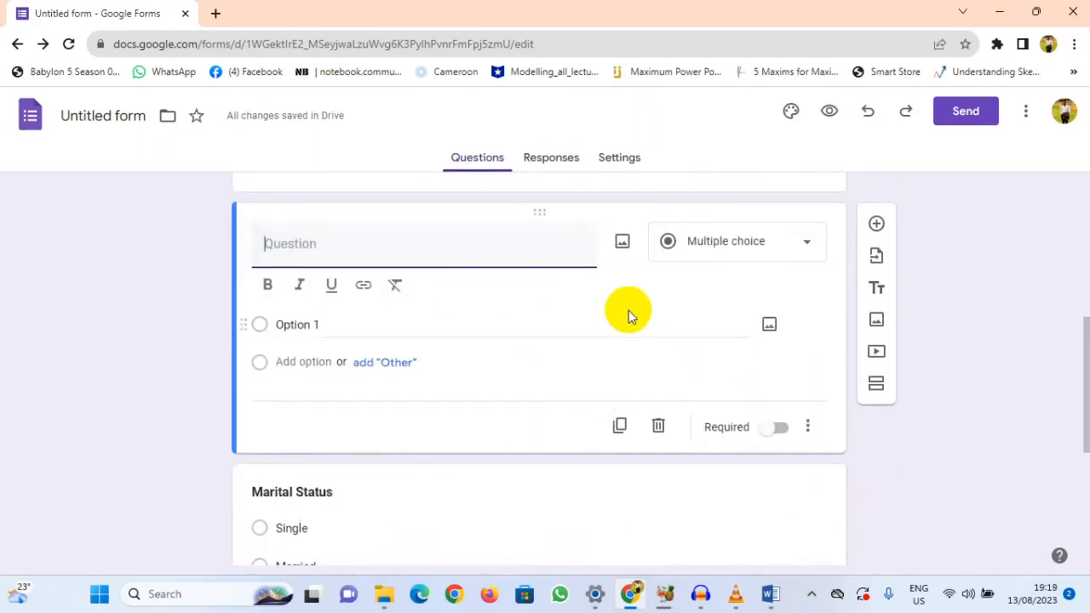
Step: Delete the blank question above Marital Status and add a new blank multiple-choice question below the Religion question
scroll(628, 315, "up", 1)
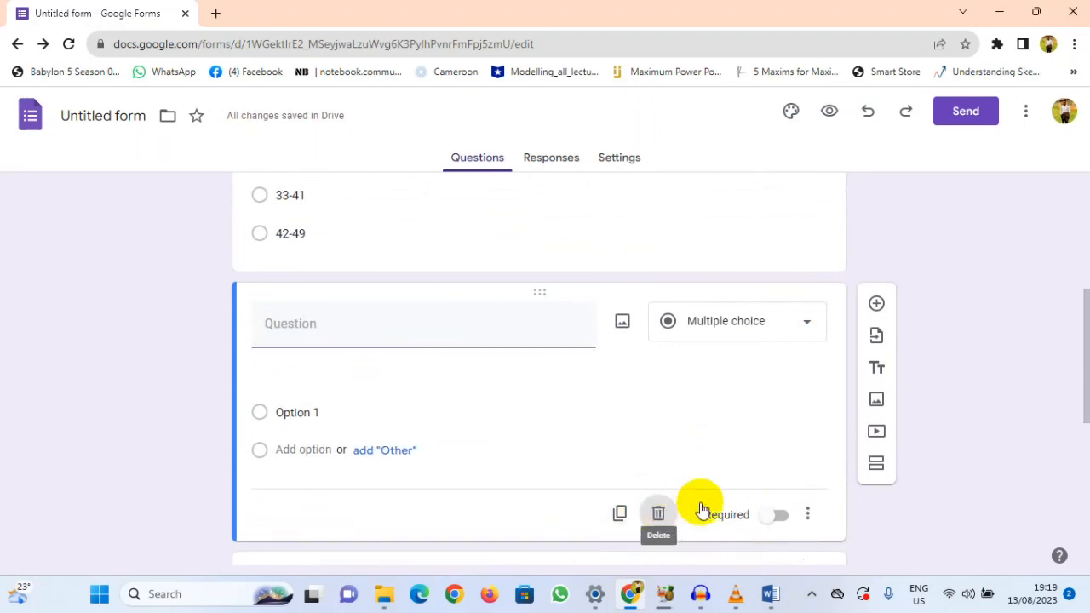
left_click(658, 513)
scroll(575, 482, "down", 3)
left_click(587, 462)
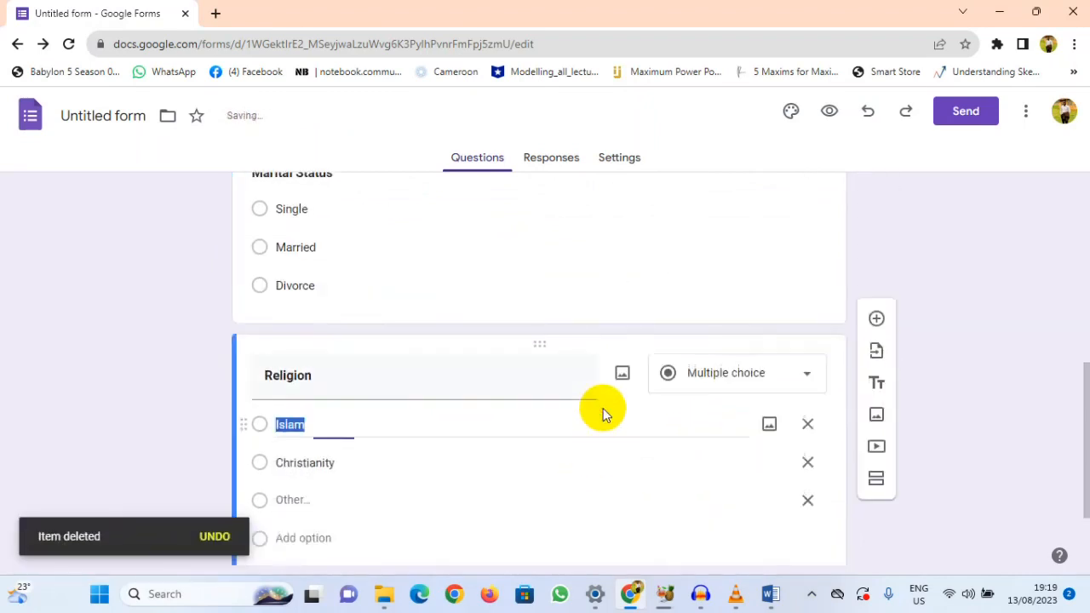
scroll(499, 454, "down", 2)
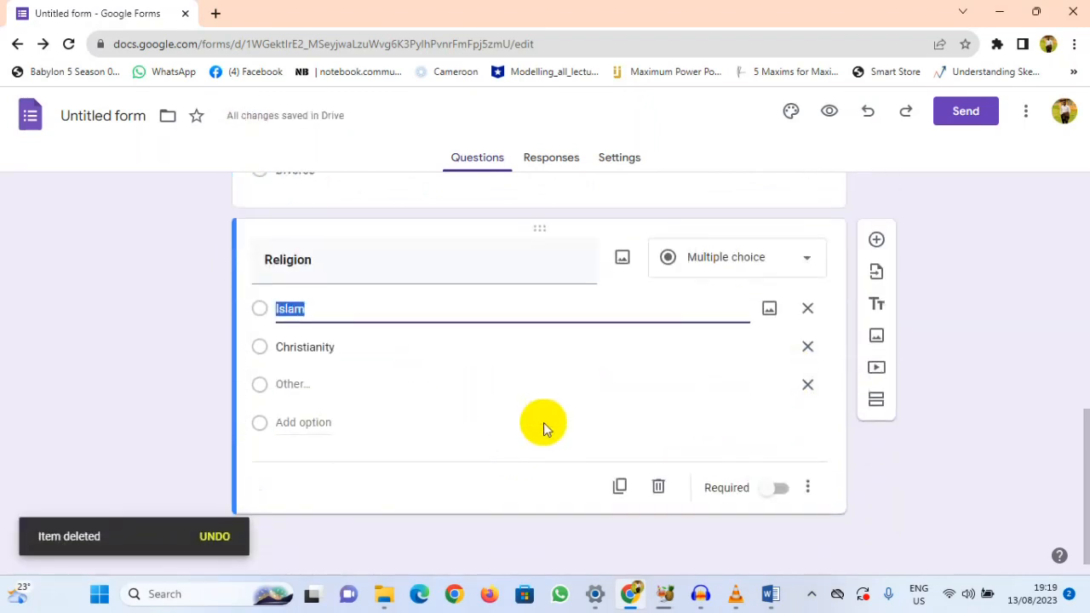
left_click(543, 422)
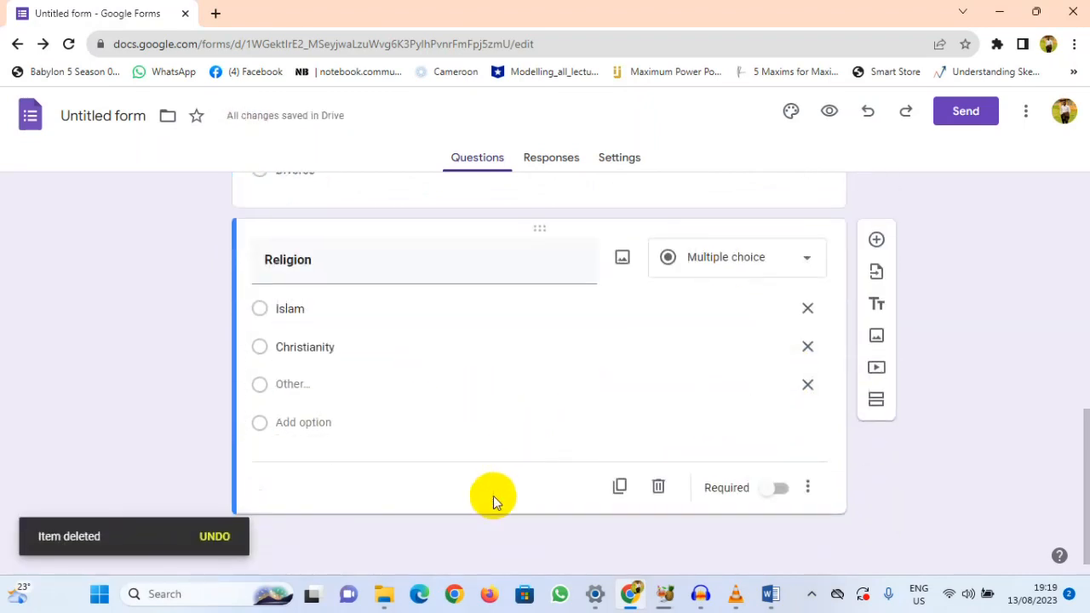
left_click(876, 240)
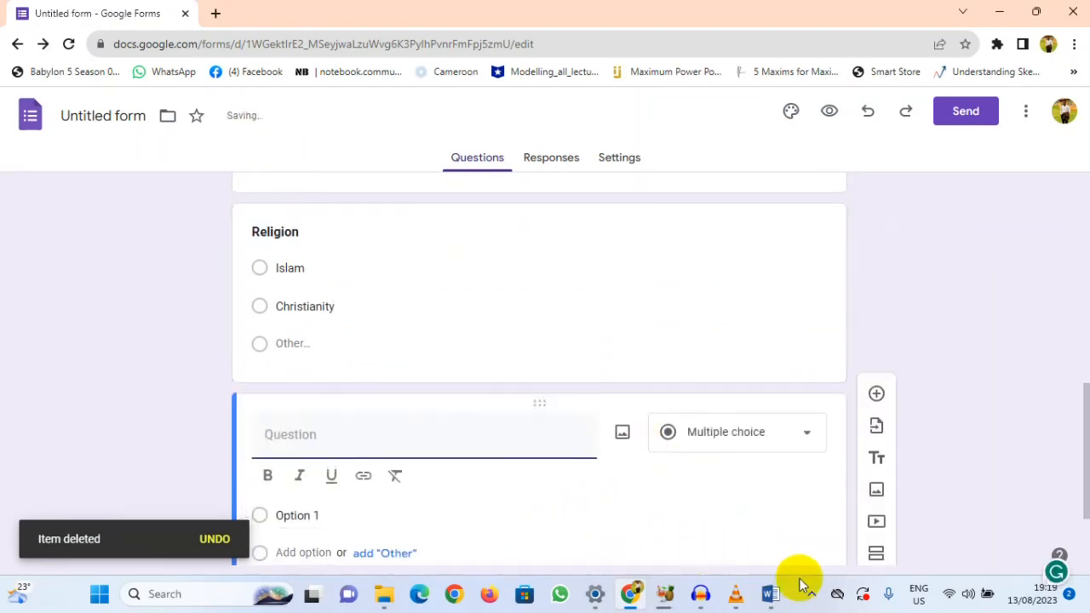
Step: Switch to the Word questionnaire and review its Section B questions on modern family planning methods
left_click(771, 595)
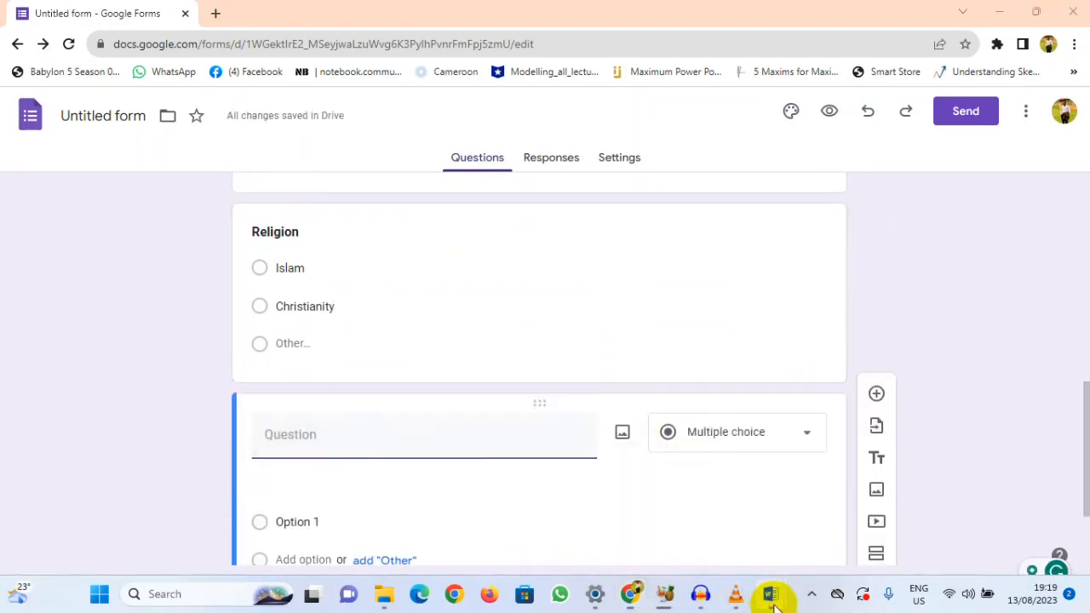
left_click(720, 520)
scroll(401, 409, "down", 3)
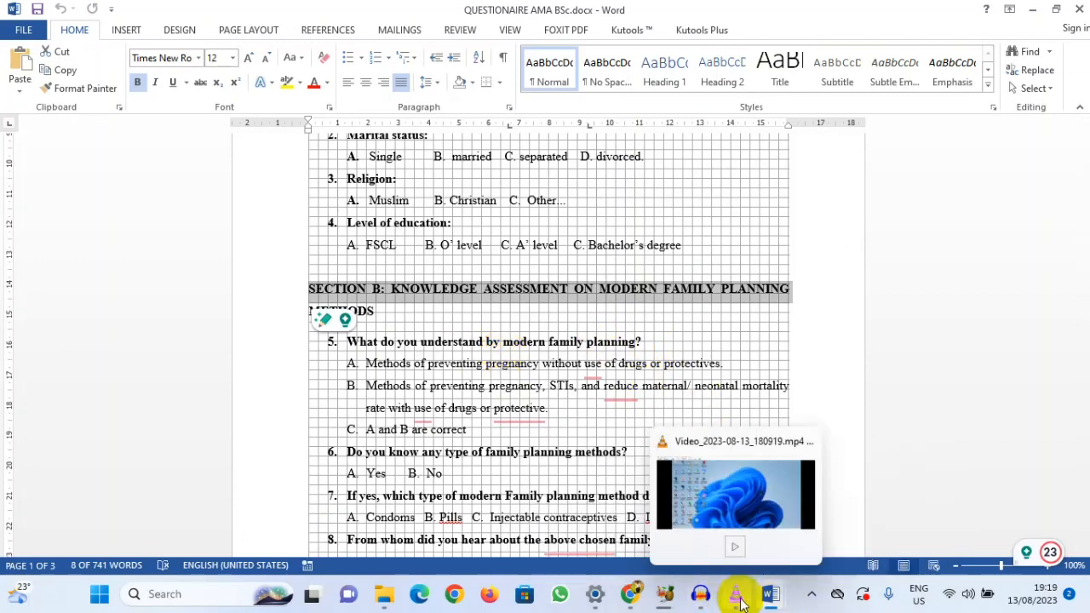
Step: Return to Google Forms and title the new question "Have you heard about modern family planning?" in bold
left_click(629, 593)
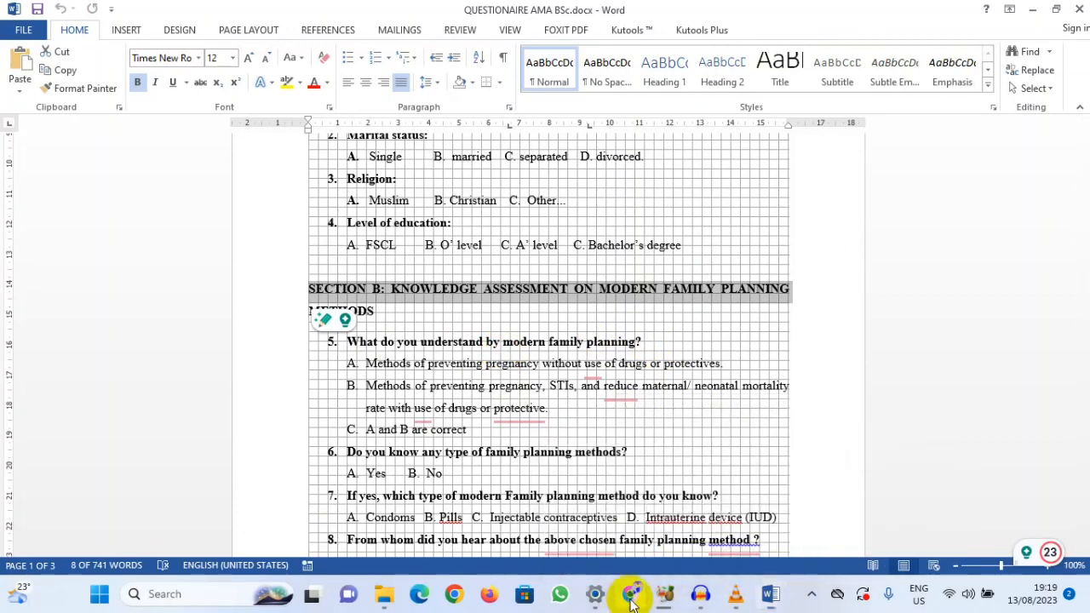
left_click(359, 433)
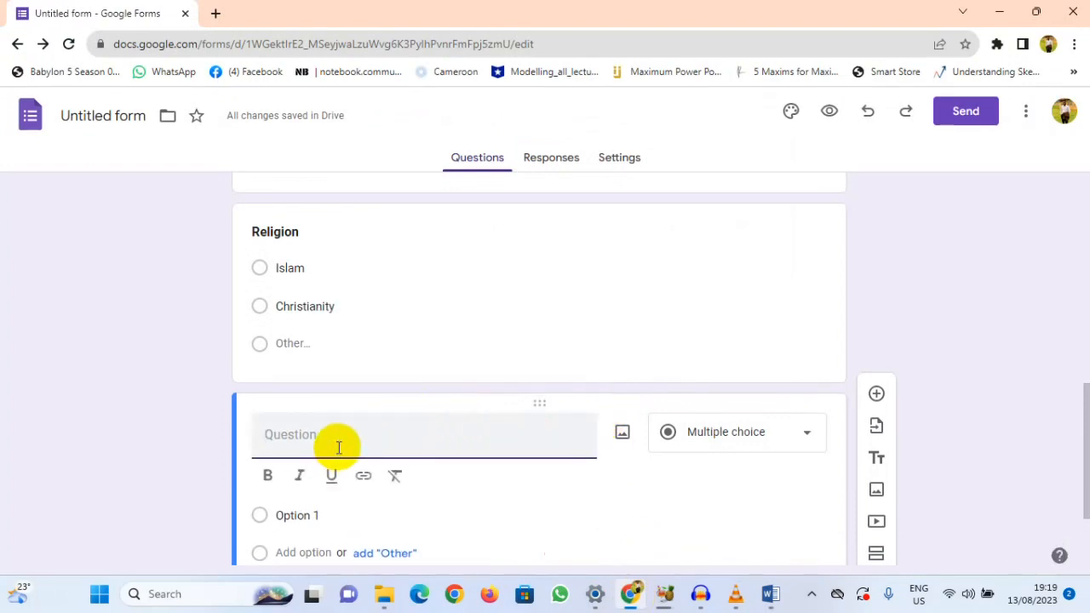
type("Have you heard about morden")
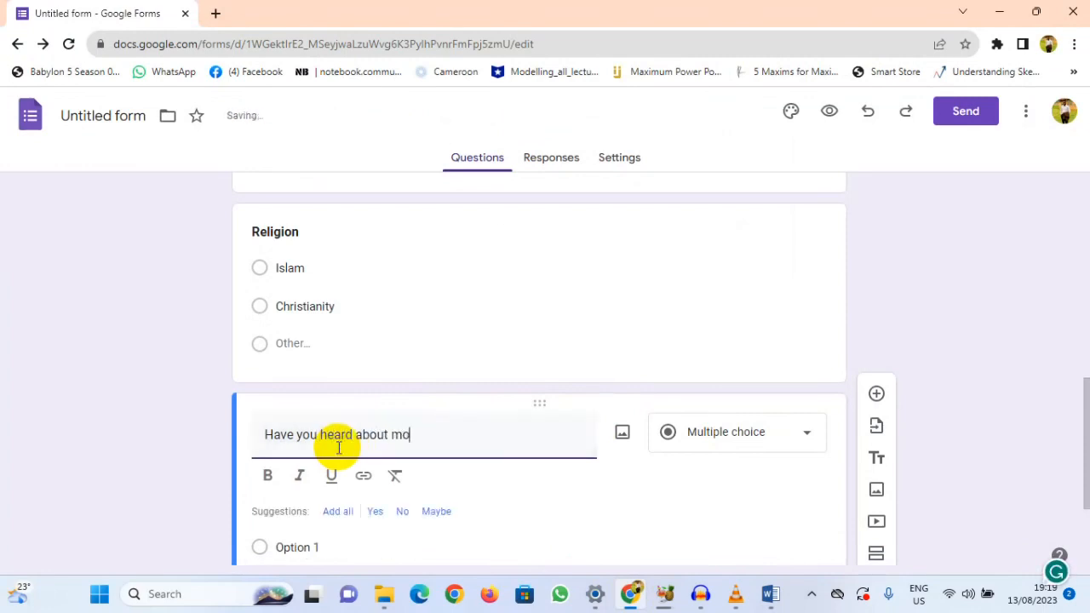
key("BackSpace")
key("BackSpace")
key("BackSpace")
key("BackSpace")
type("dern fam")
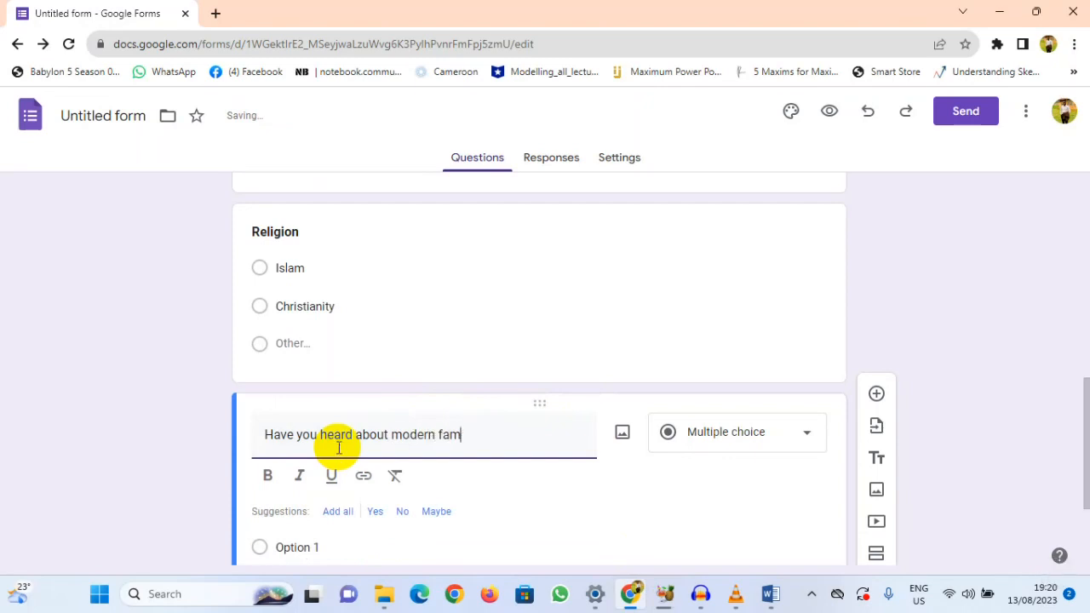
type("ily planning?")
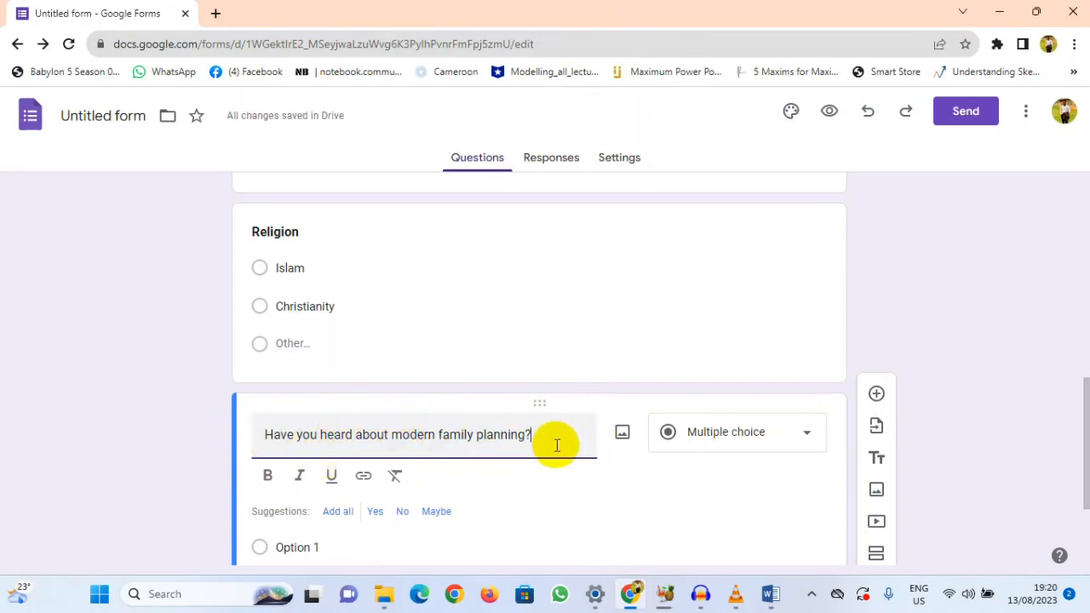
left_click_drag(538, 434, 264, 462)
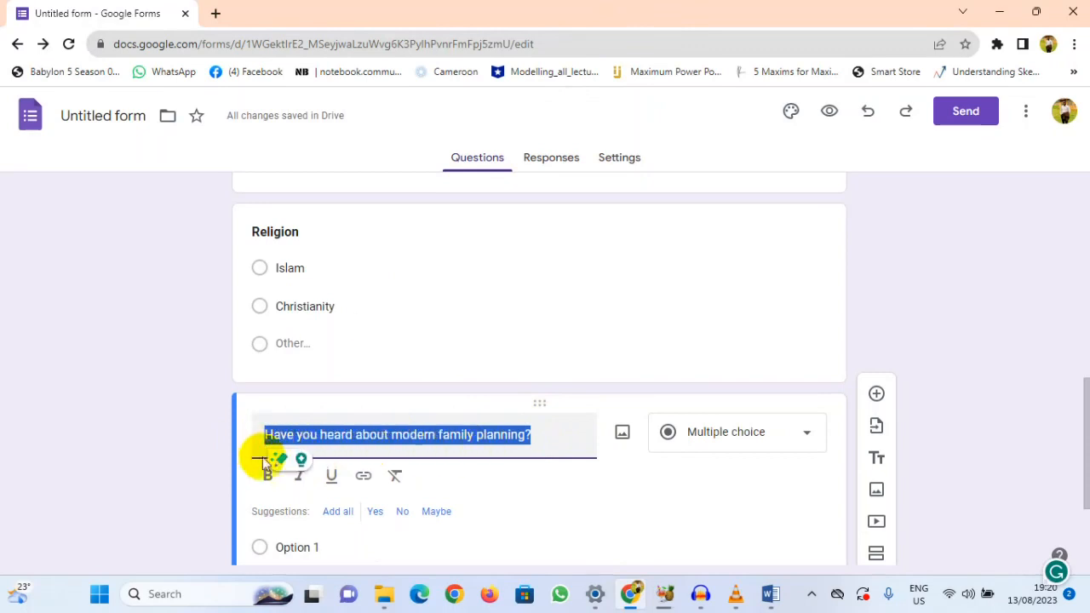
left_click(267, 475)
Step: Enter Yes and No as the answer options for the modern family planning question
scroll(482, 384, "down", 2)
left_click(292, 385)
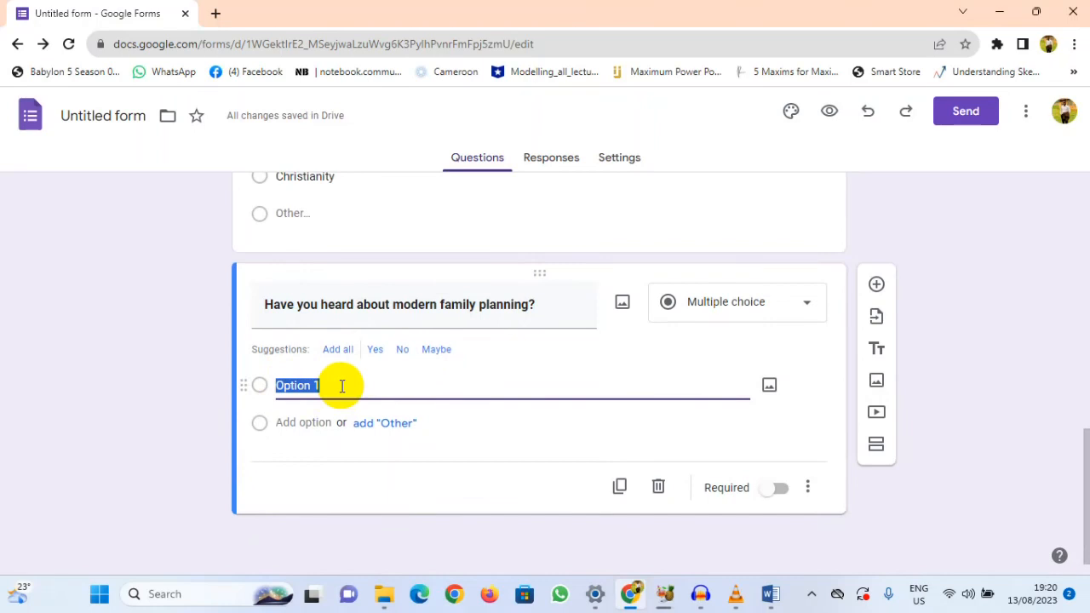
type("Yes")
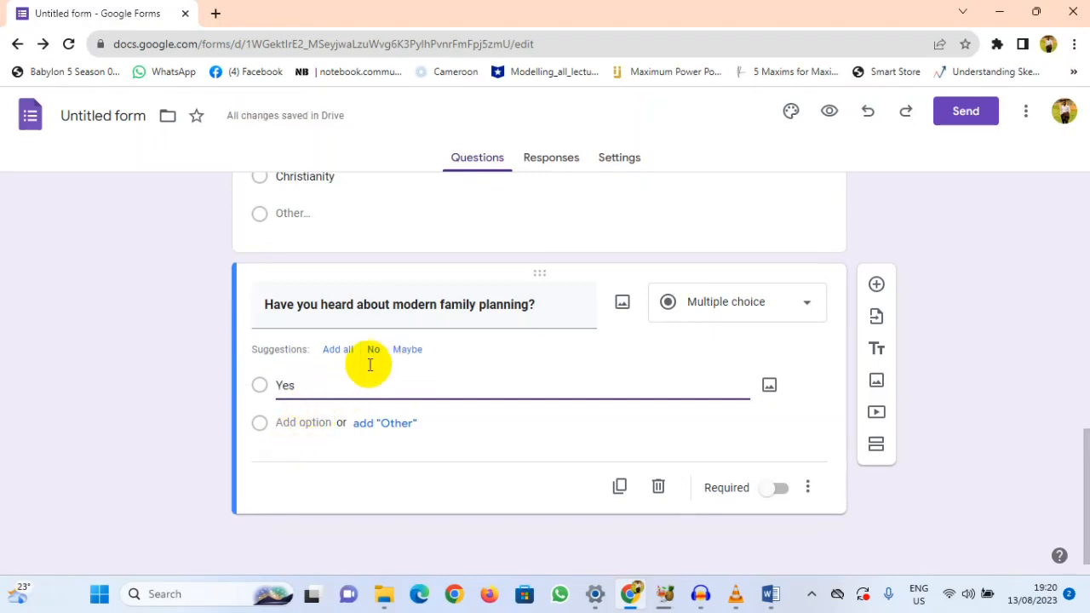
left_click(298, 423)
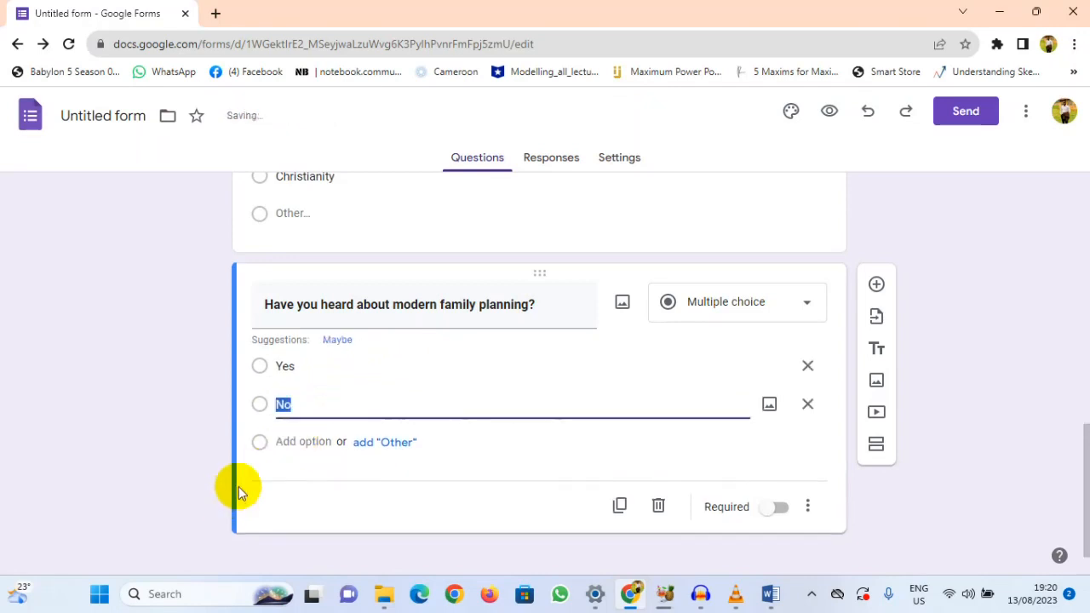
left_click(315, 411)
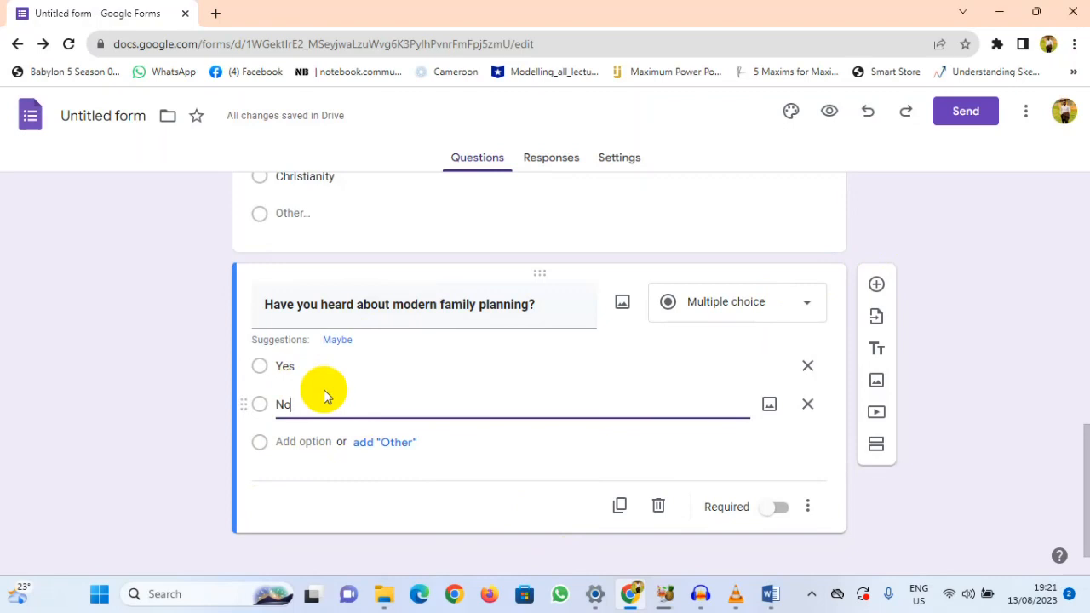
Step: Add another question below it with the text "If yes, What do you understand by modern family planning"
mouse_move(772, 595)
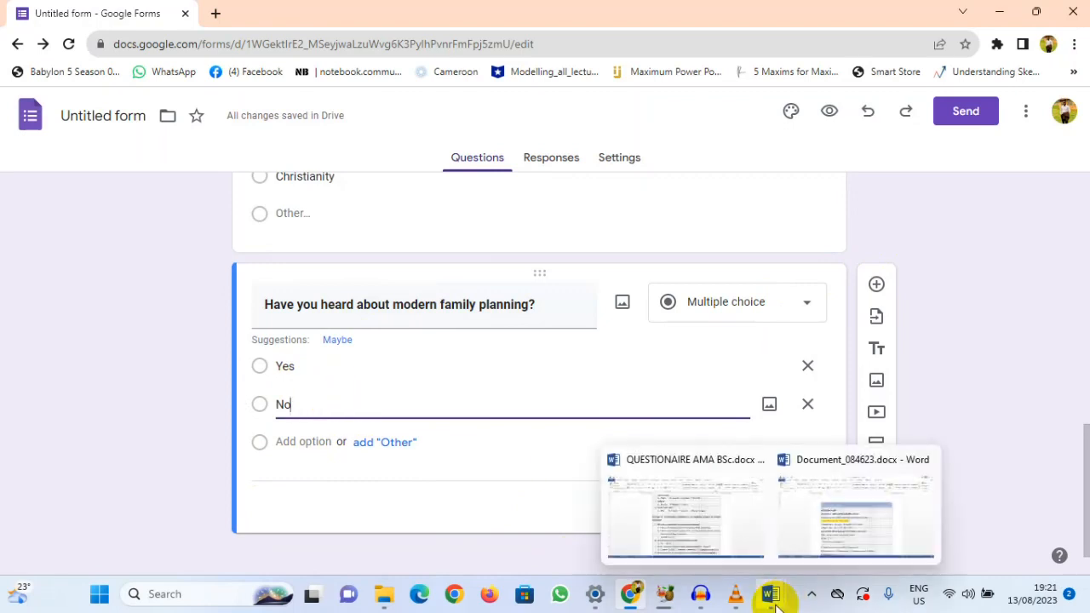
left_click(875, 286)
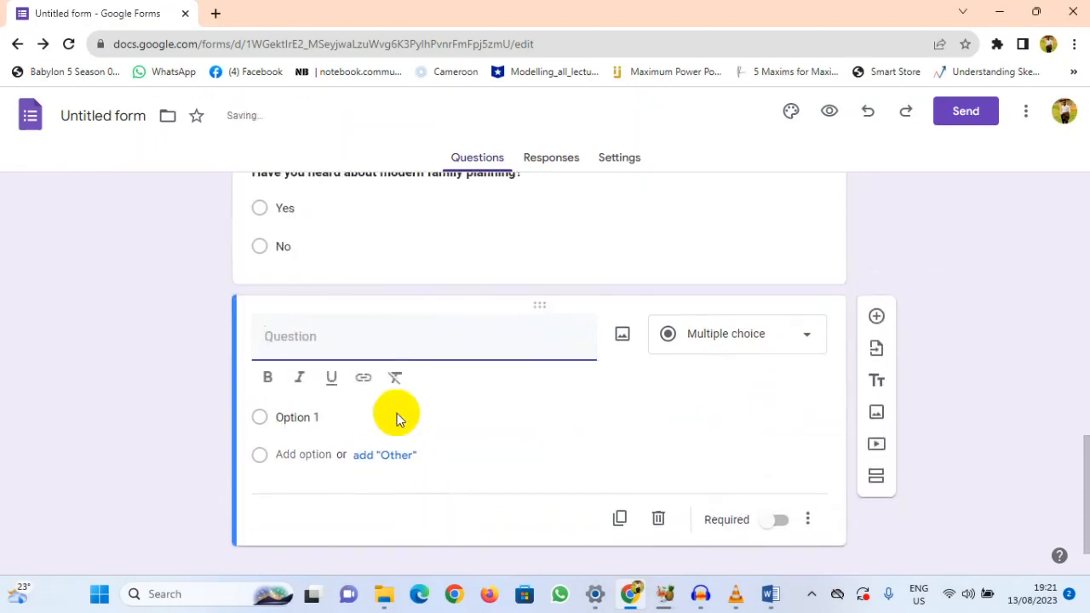
scroll(400, 391, "up", 4)
scroll(400, 391, "down", 3)
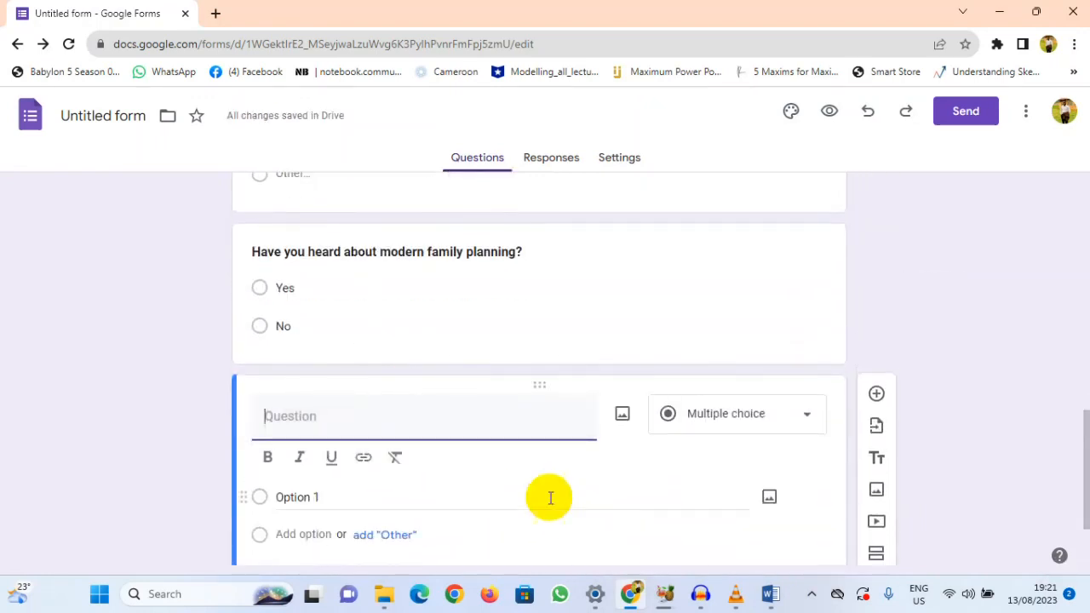
scroll(584, 535, "down", 1)
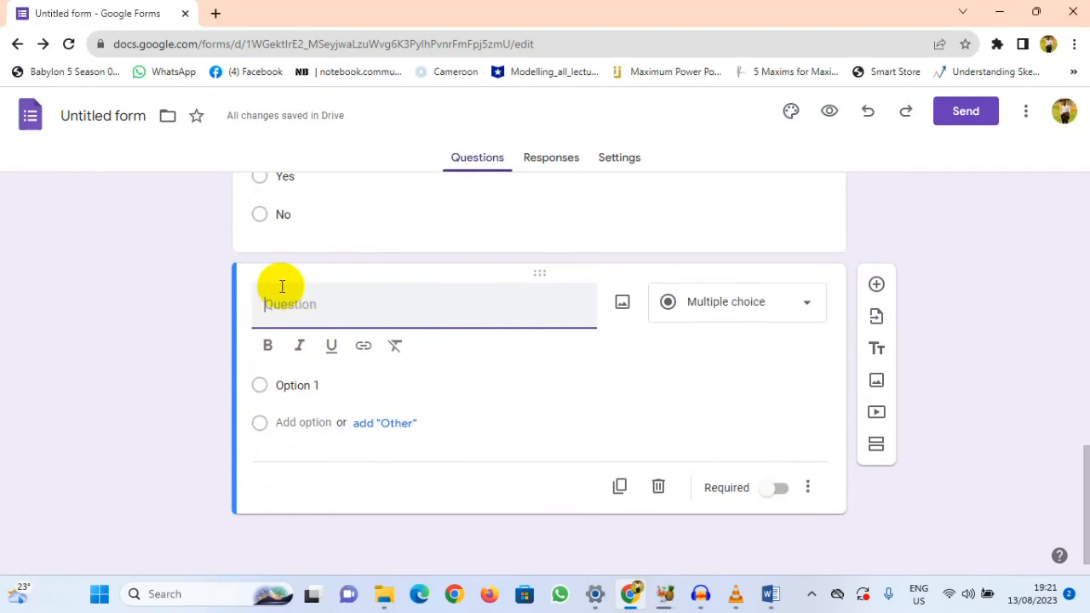
type("If yes,")
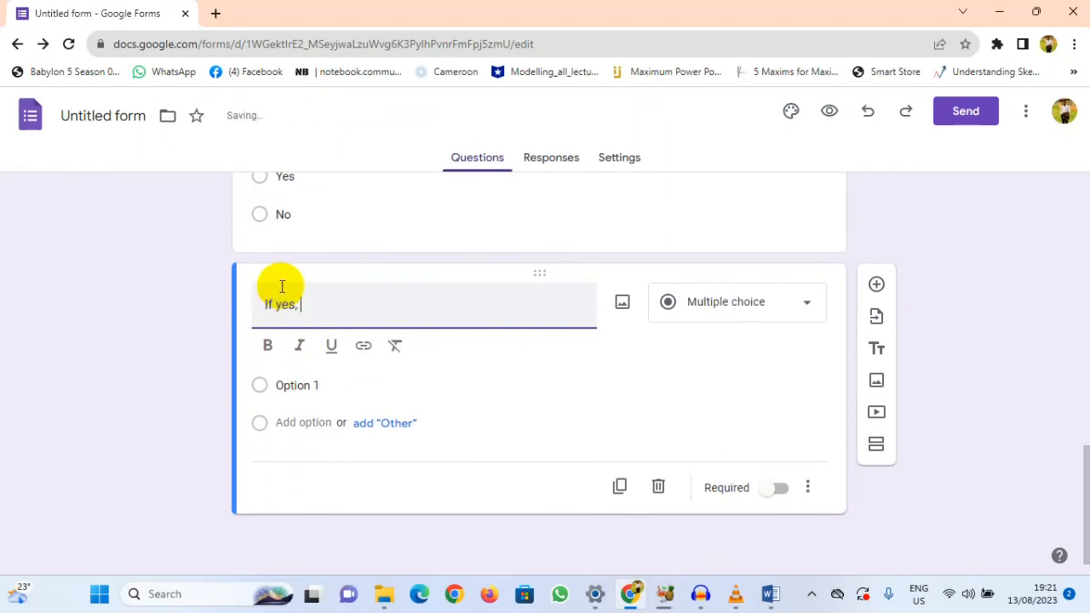
type(" What do")
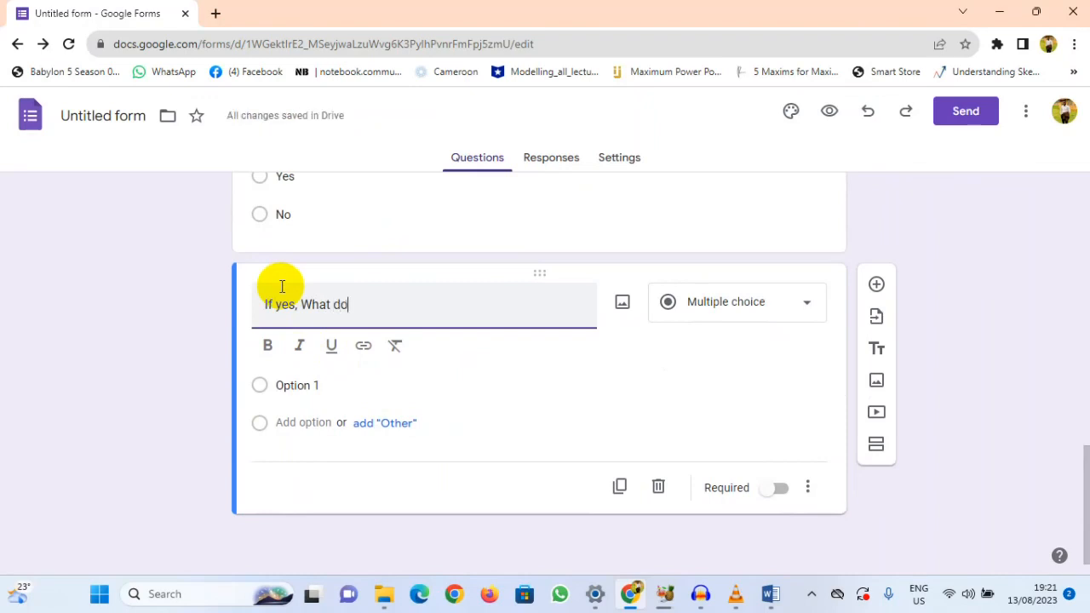
type(" you u")
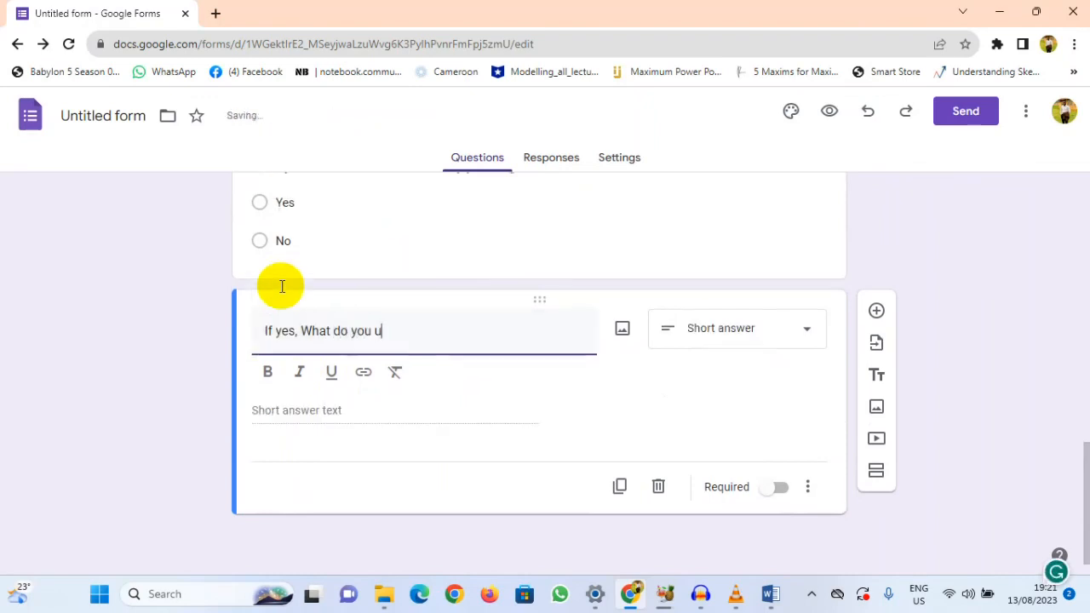
type("nderstand by m")
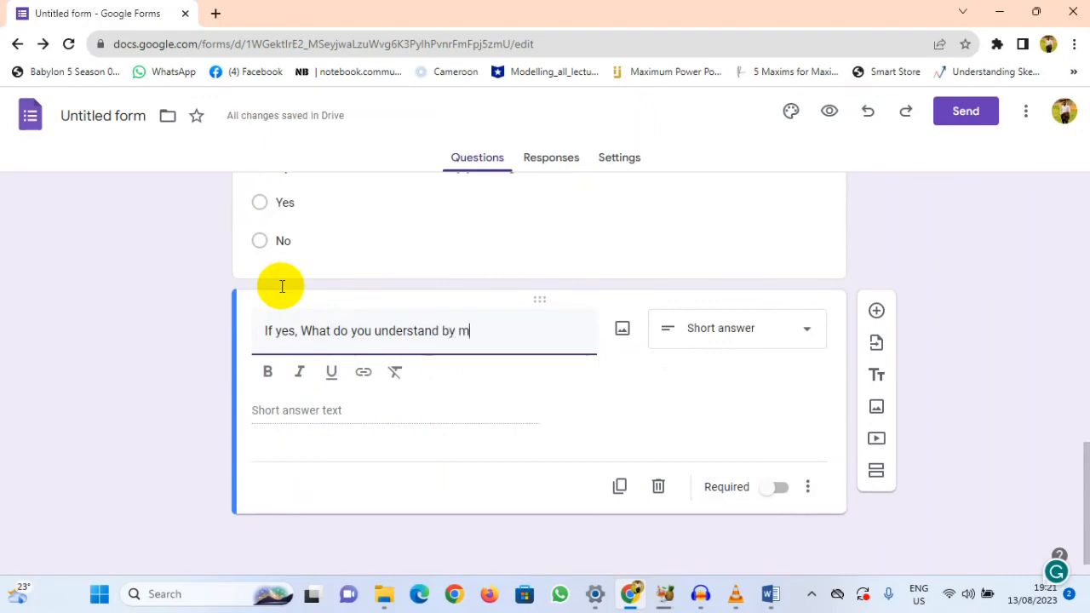
type("orfer")
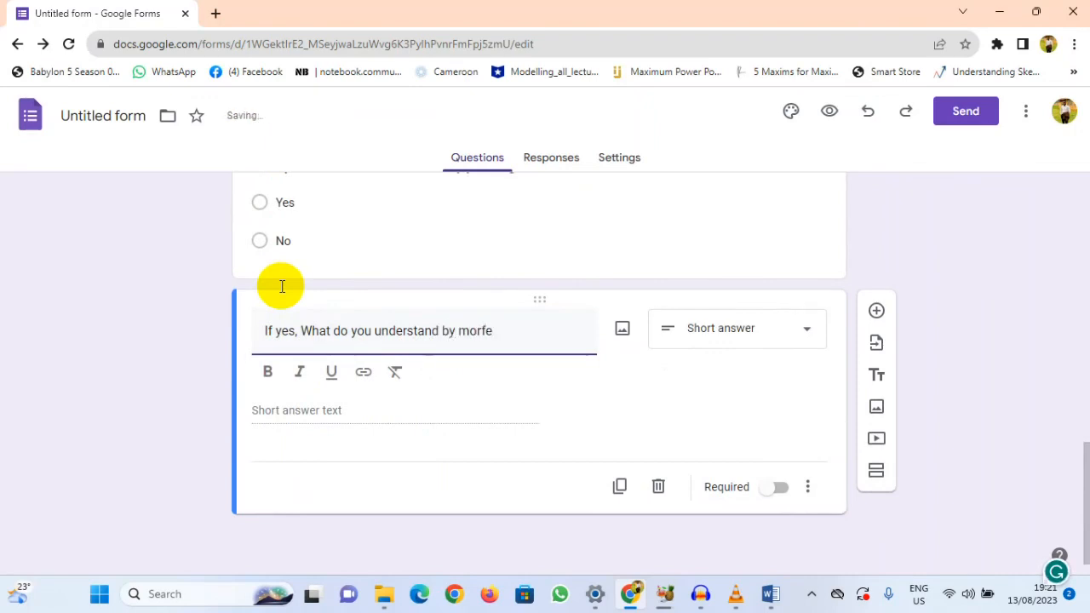
key("BackSpace")
type("dern family")
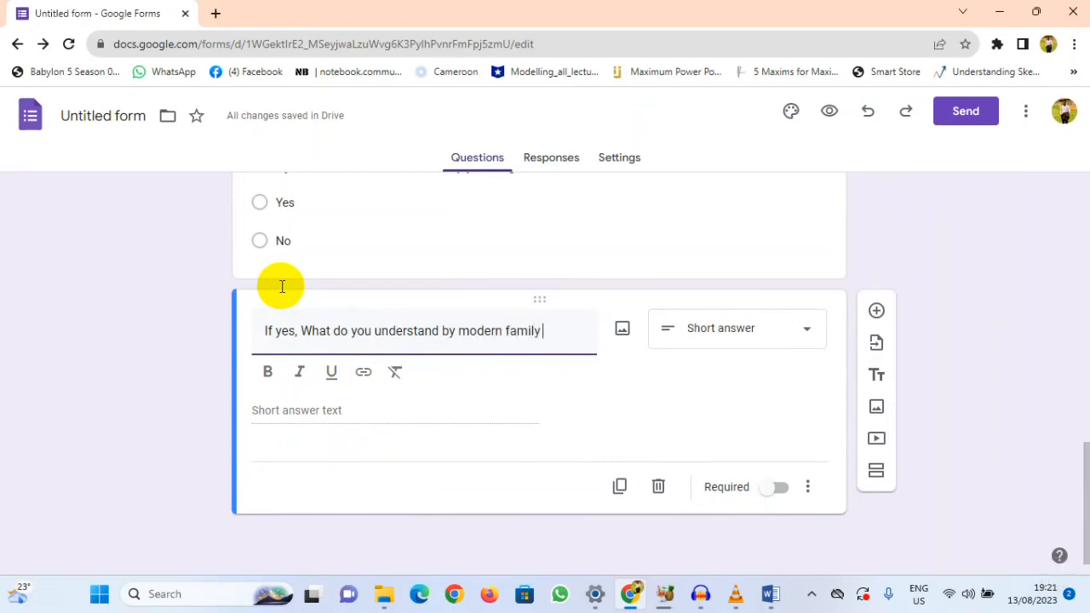
type(" planning")
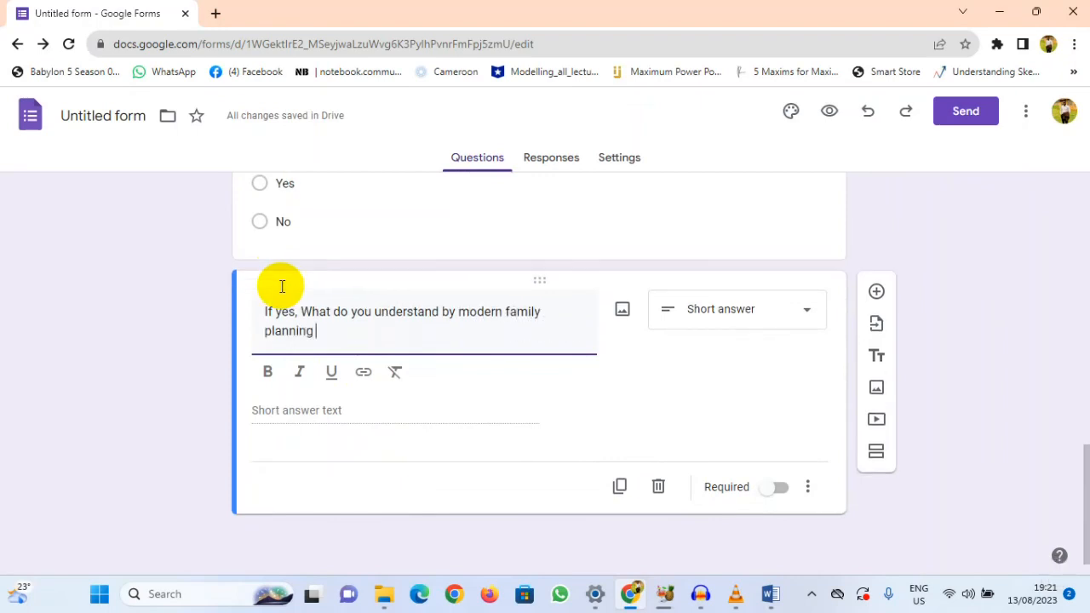
Step: End the "If yes" question text with a question mark and make the whole question bold
mouse_move(777, 598)
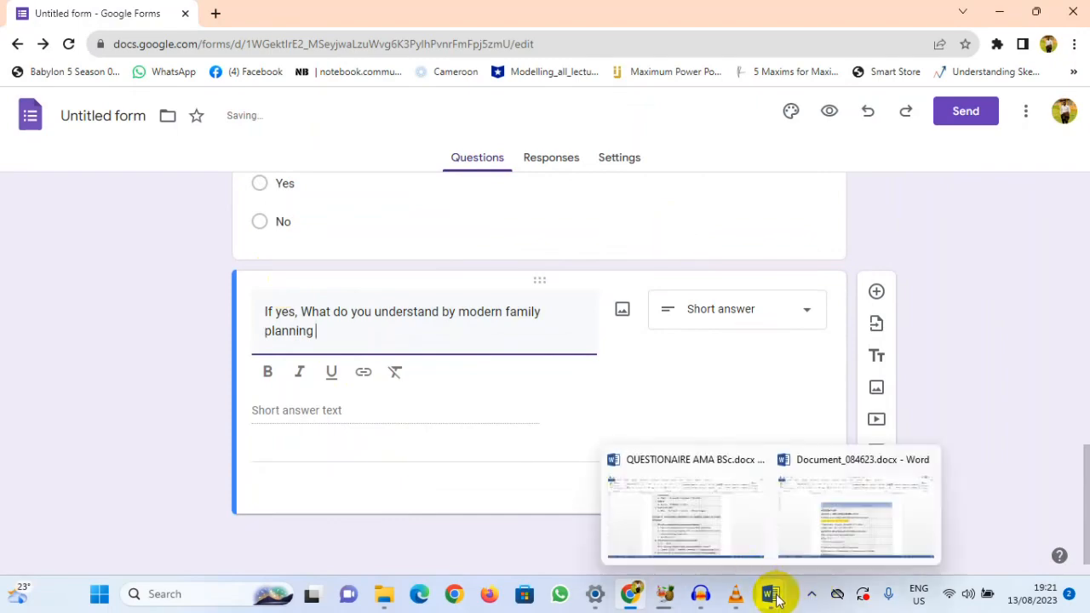
mouse_move(674, 526)
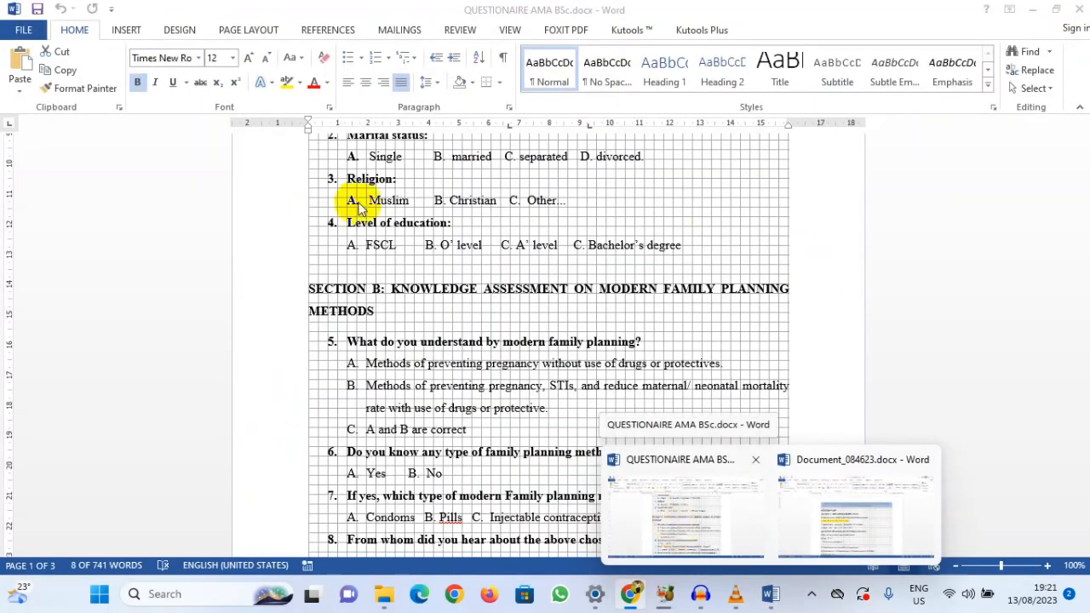
scroll(397, 294, "up", 5)
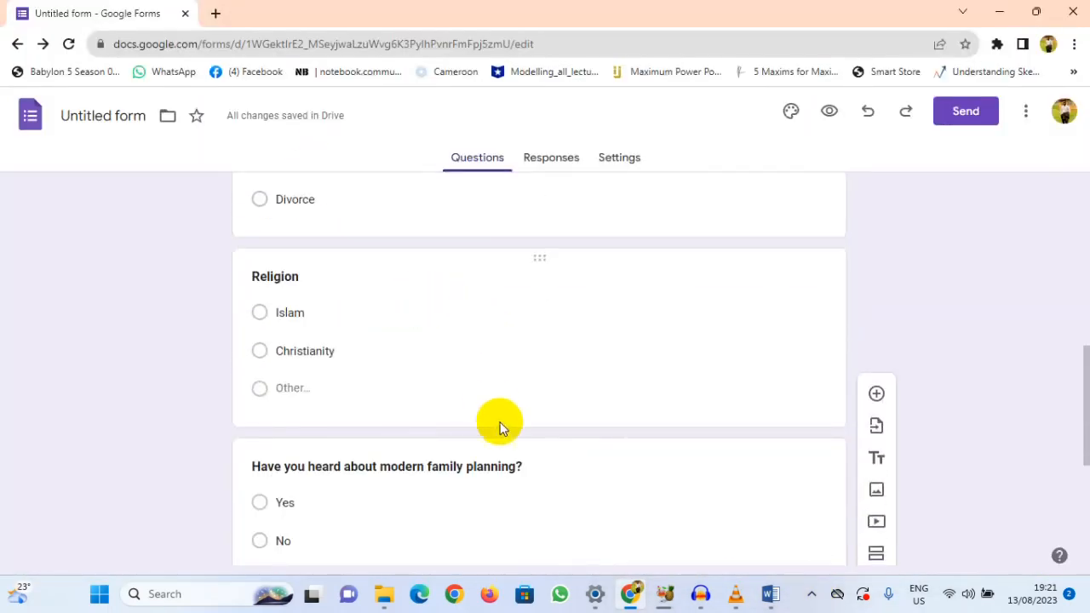
scroll(498, 429, "down", 3)
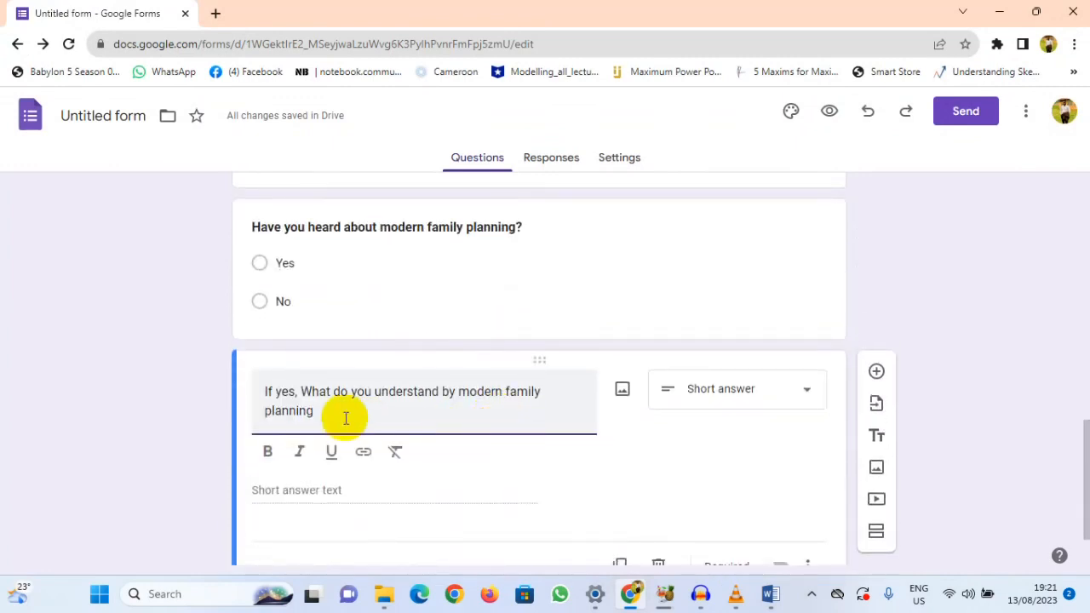
key("BackSpace")
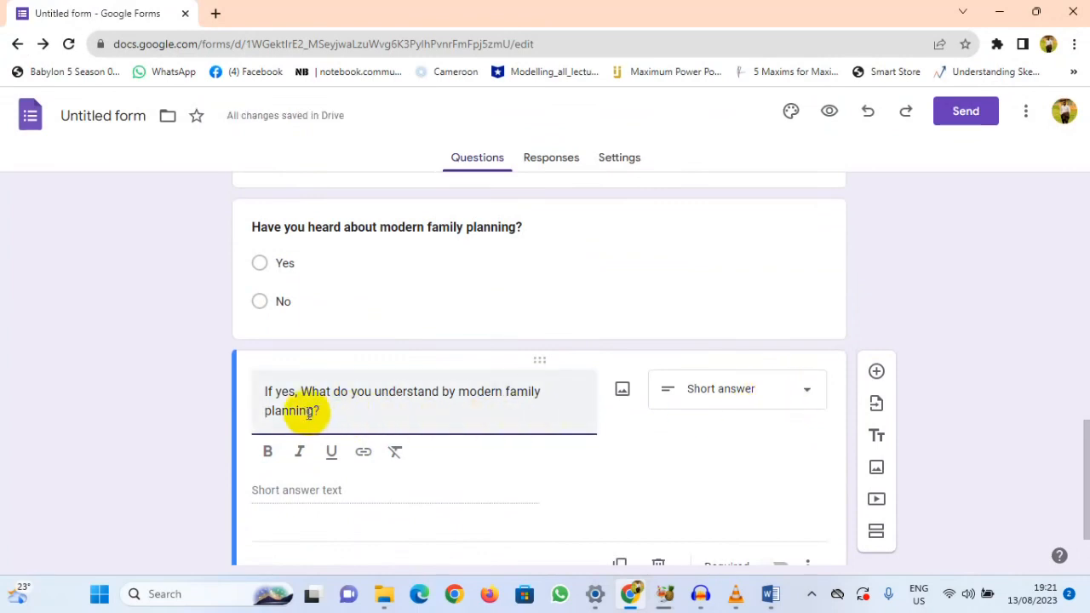
left_click_drag(311, 411, 238, 394)
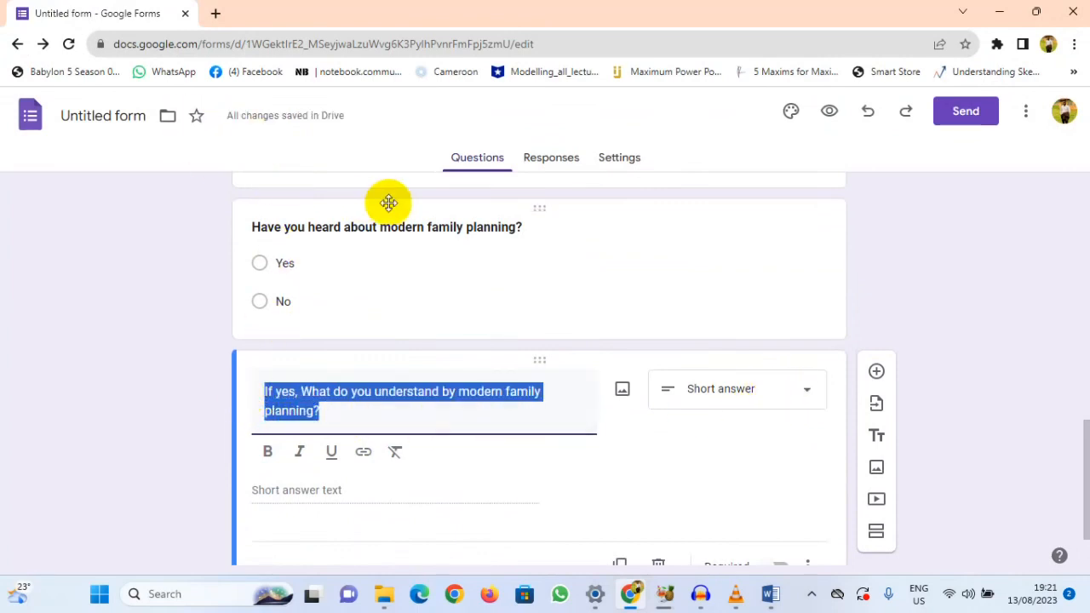
left_click(267, 451)
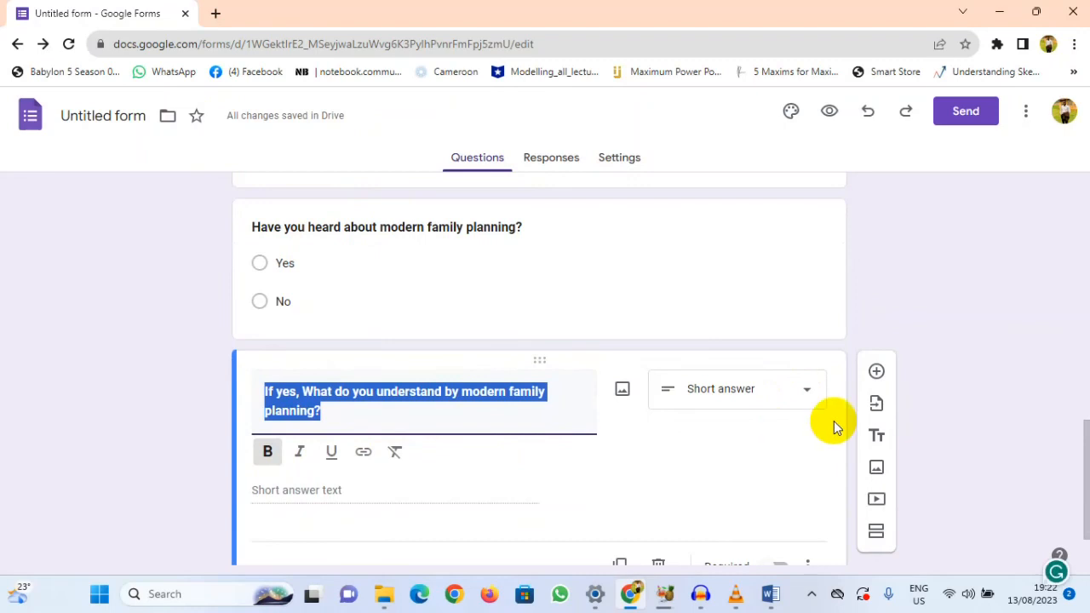
Step: Set the answer type of the question "If yes, What do you understand by modern family planning?" to Paragraph
left_click(805, 394)
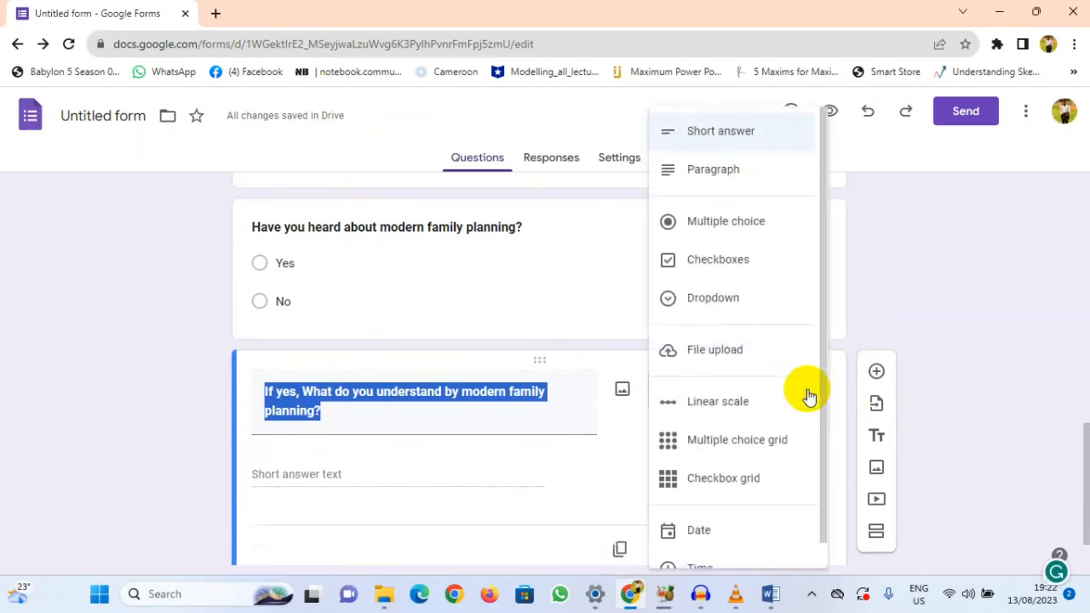
left_click(718, 189)
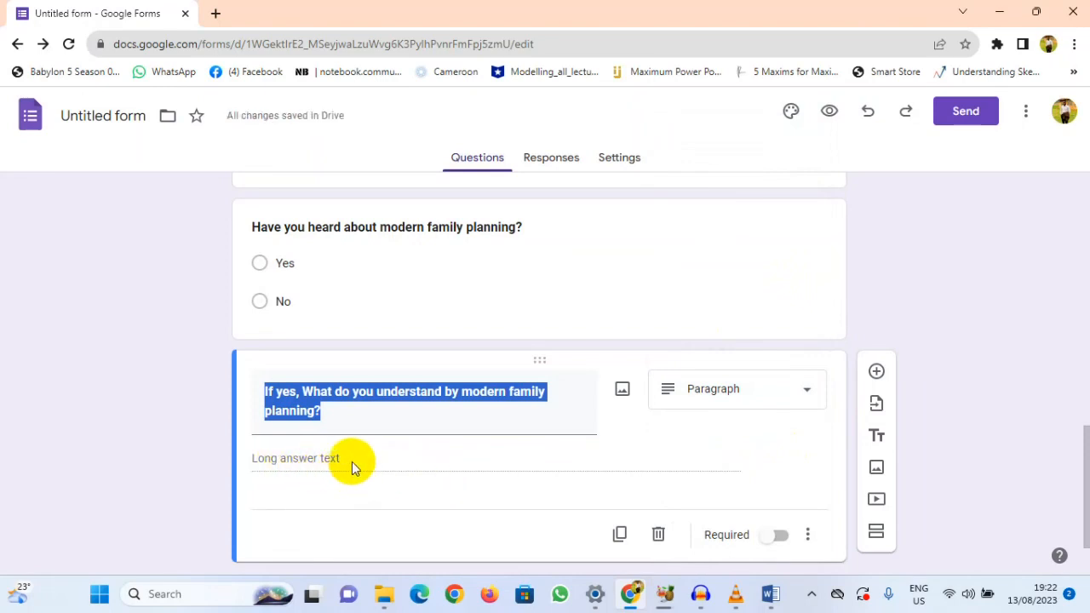
scroll(348, 458, "down", 1)
left_click(348, 361)
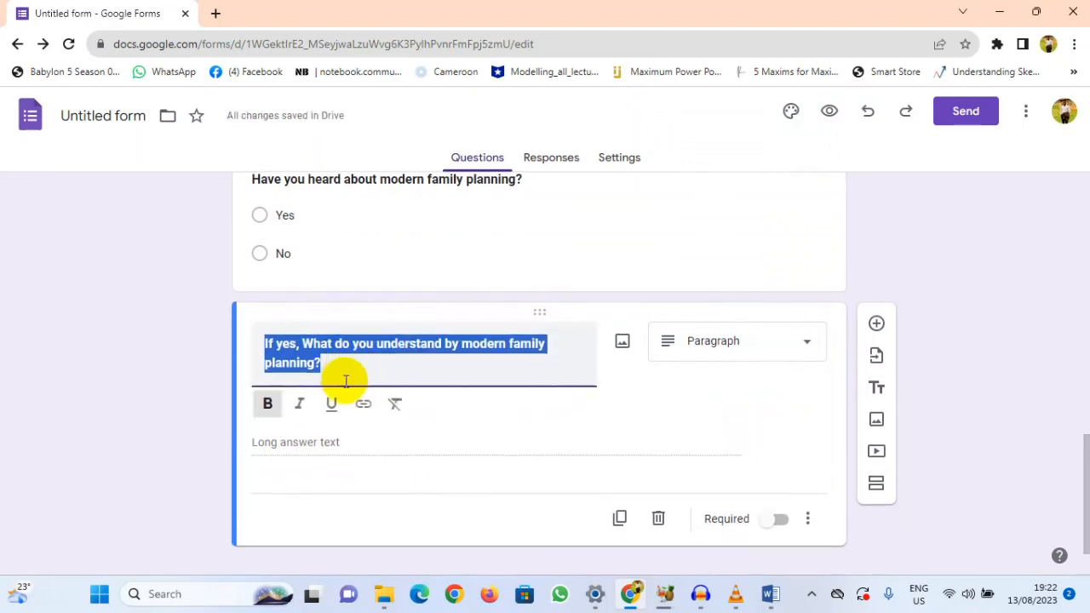
left_click(360, 340)
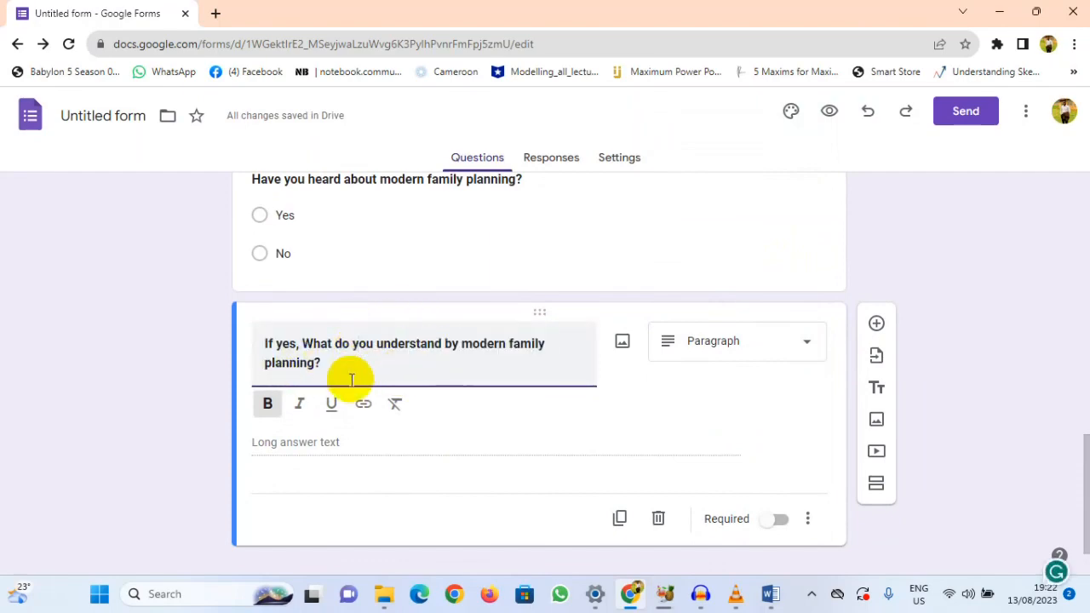
Step: Look back over the form, review the remaining family planning and contraceptive questions in the Word questionnaire, and return to Google Forms
scroll(369, 381, "up", 3)
scroll(368, 382, "down", 4)
scroll(367, 381, "up", 5)
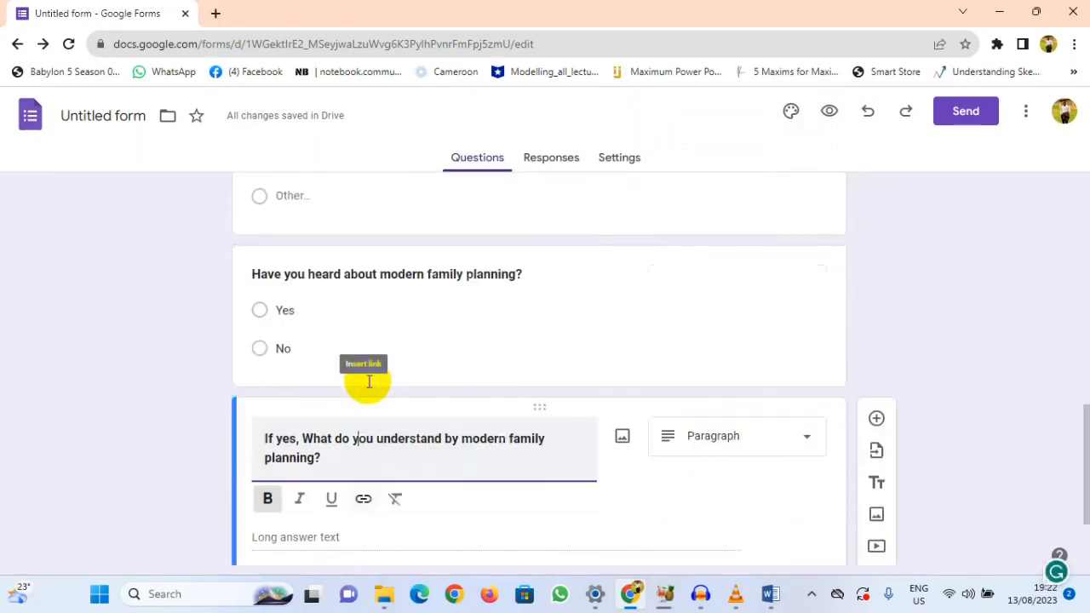
scroll(368, 381, "up", 5)
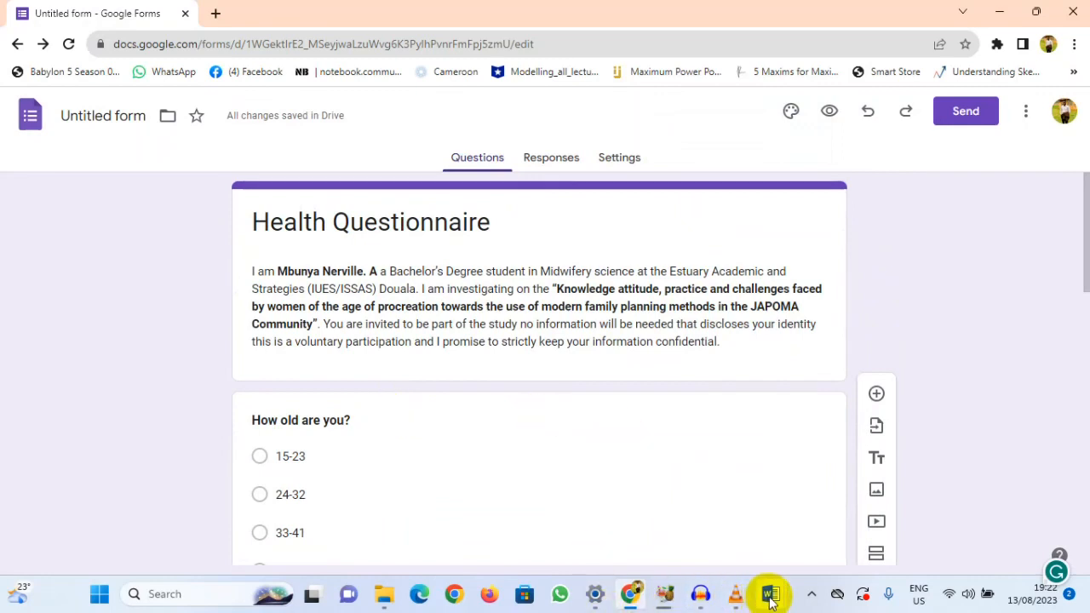
left_click(693, 489)
scroll(555, 281, "down", 4)
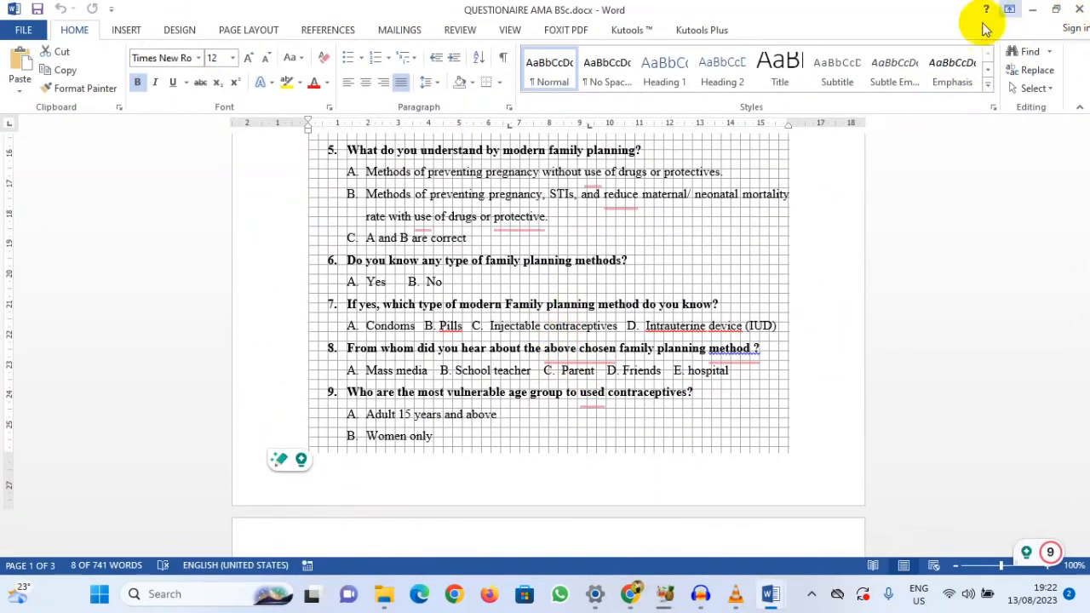
scroll(450, 287, "down", 6)
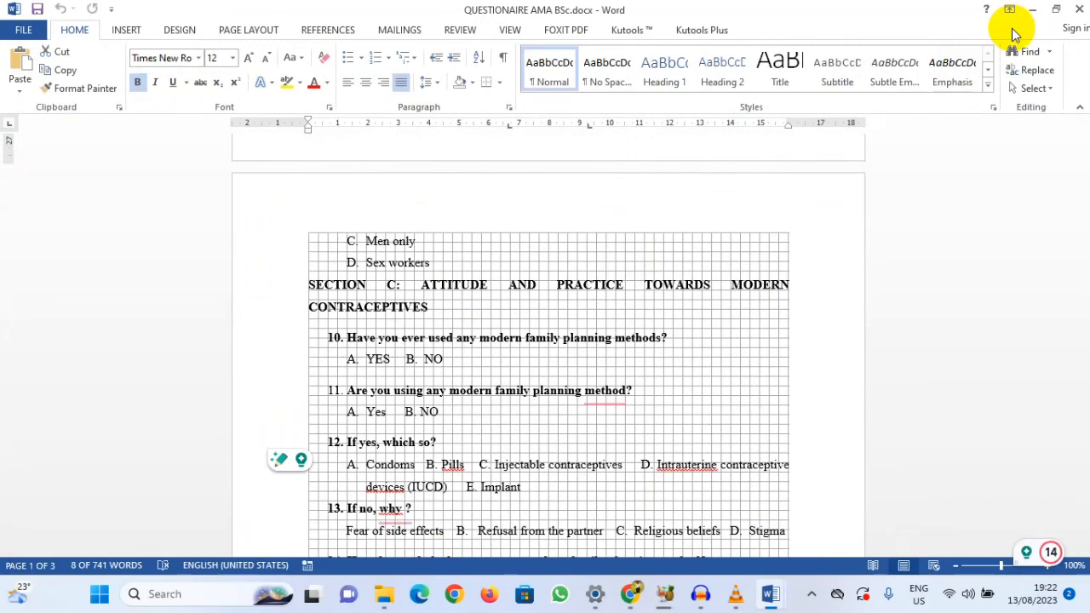
left_click(1032, 10)
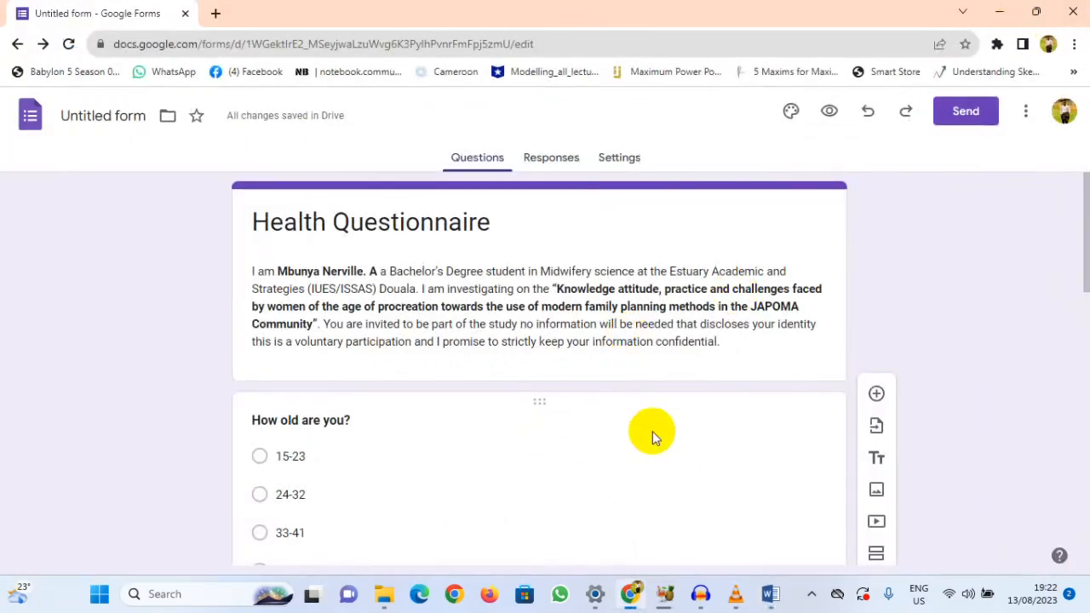
Step: Open the form's response settings and show the choices for collecting email addresses
scroll(608, 372, "down", 4)
scroll(516, 374, "down", 6)
scroll(505, 390, "up", 10)
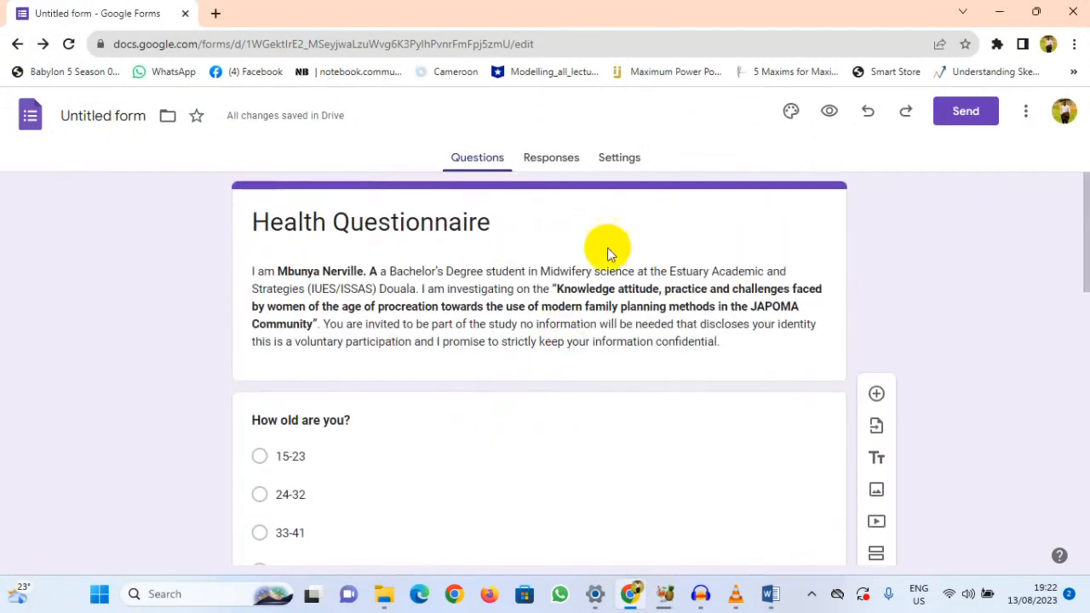
left_click(618, 157)
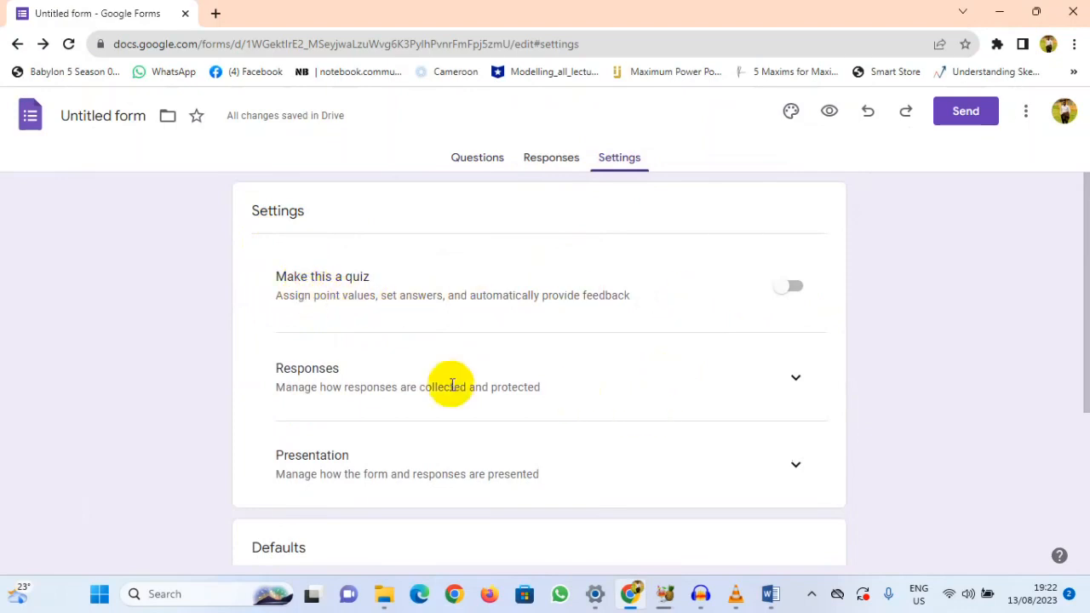
left_click(794, 377)
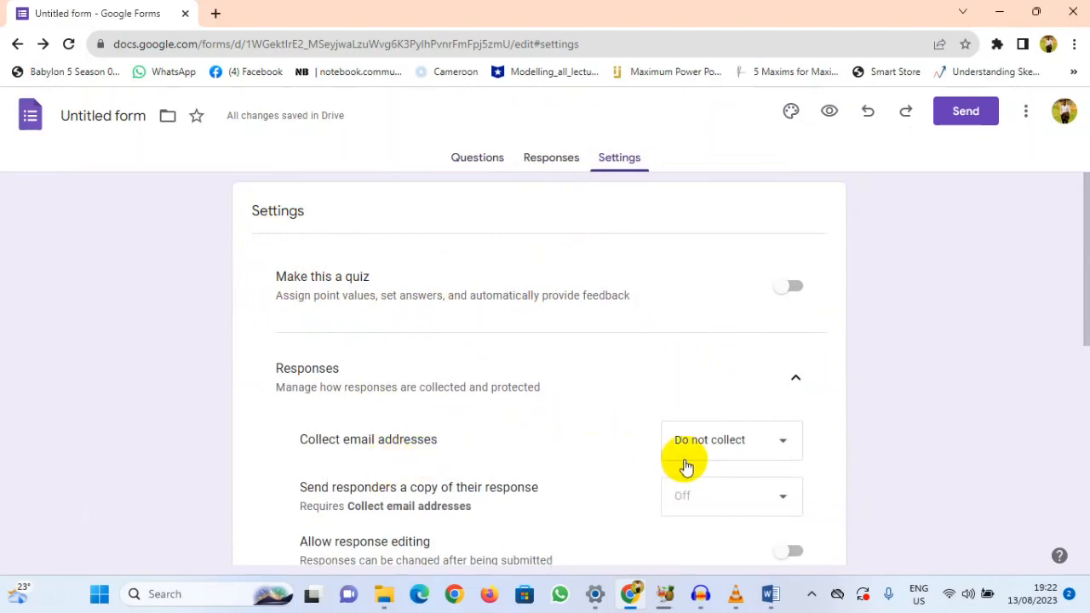
scroll(617, 384, "down", 2)
left_click(786, 286)
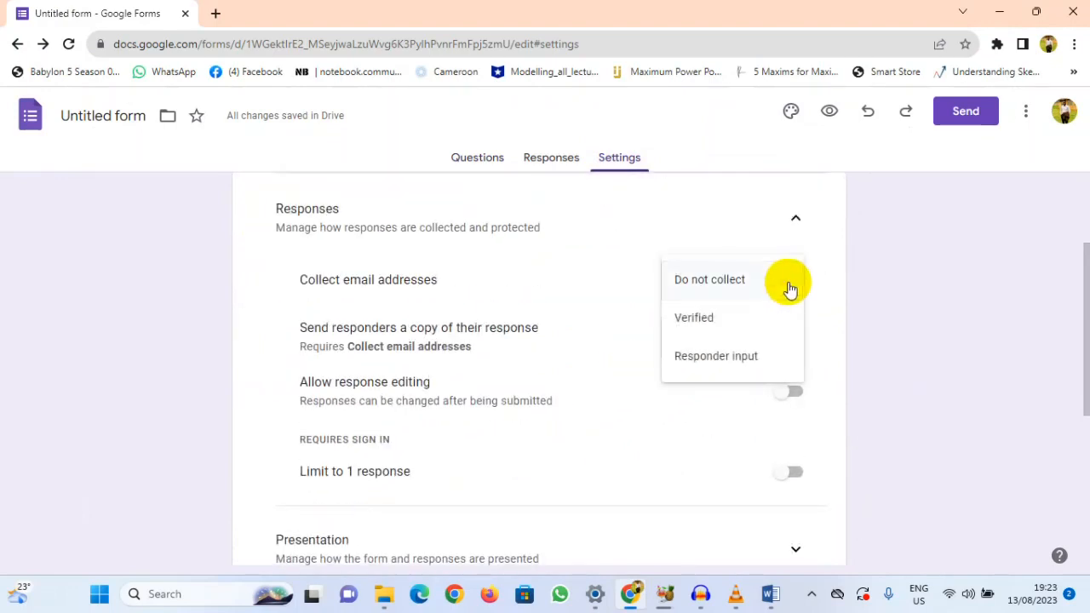
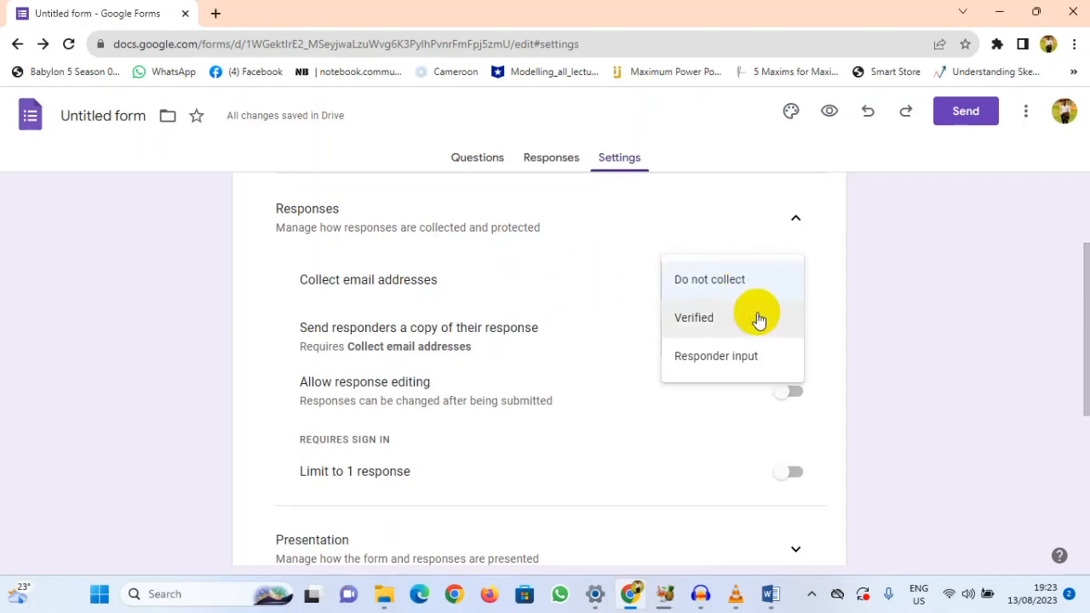
Step: Keep email address collection at Do not collect and turn on the progress bar in the form's presentation settings
left_click(584, 299)
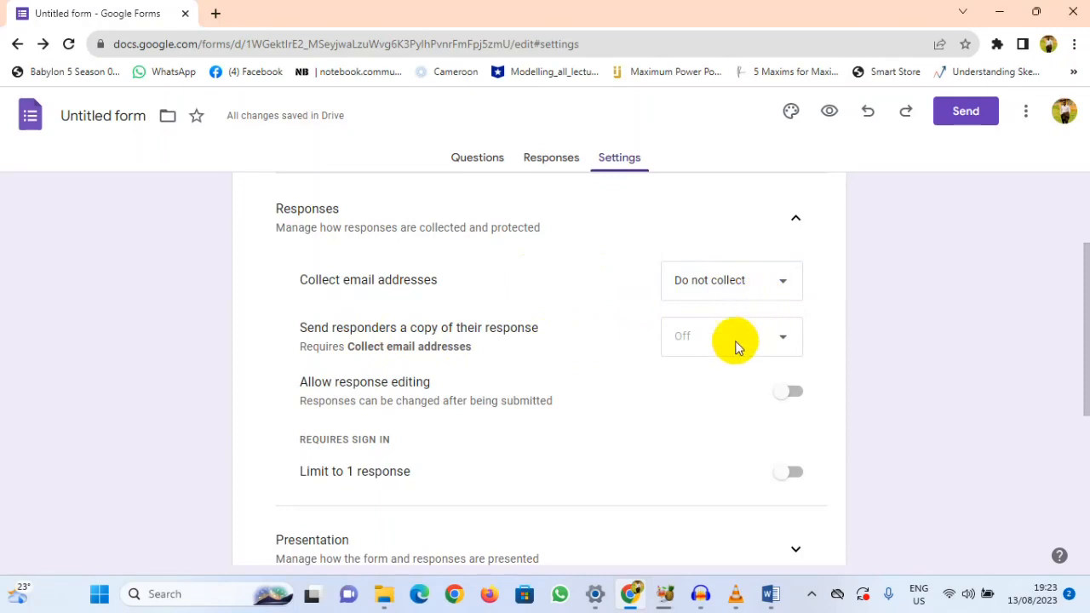
scroll(558, 418, "down", 1)
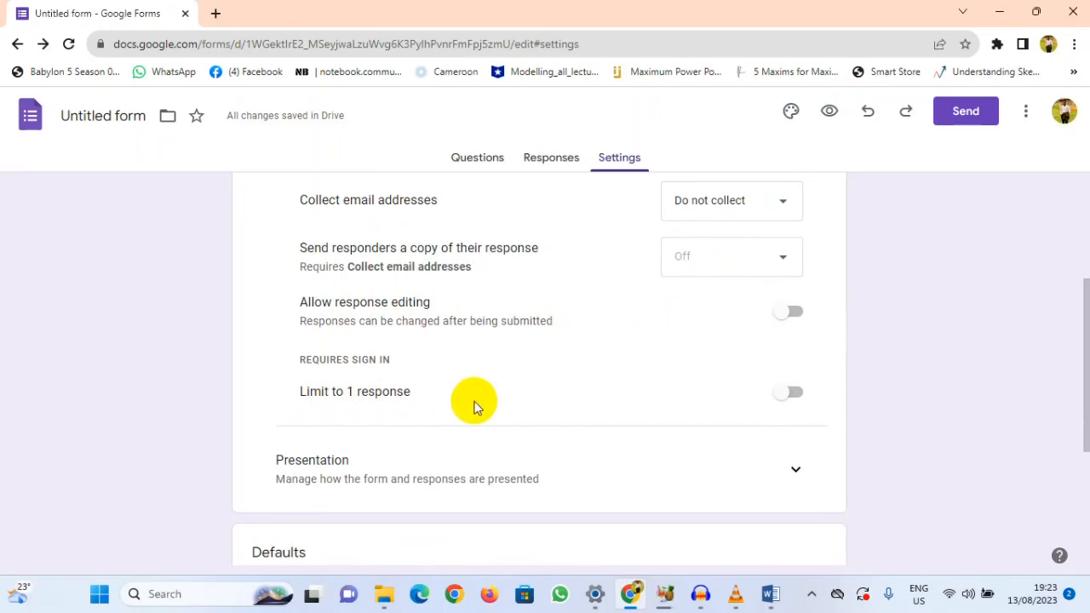
scroll(630, 370, "down", 2)
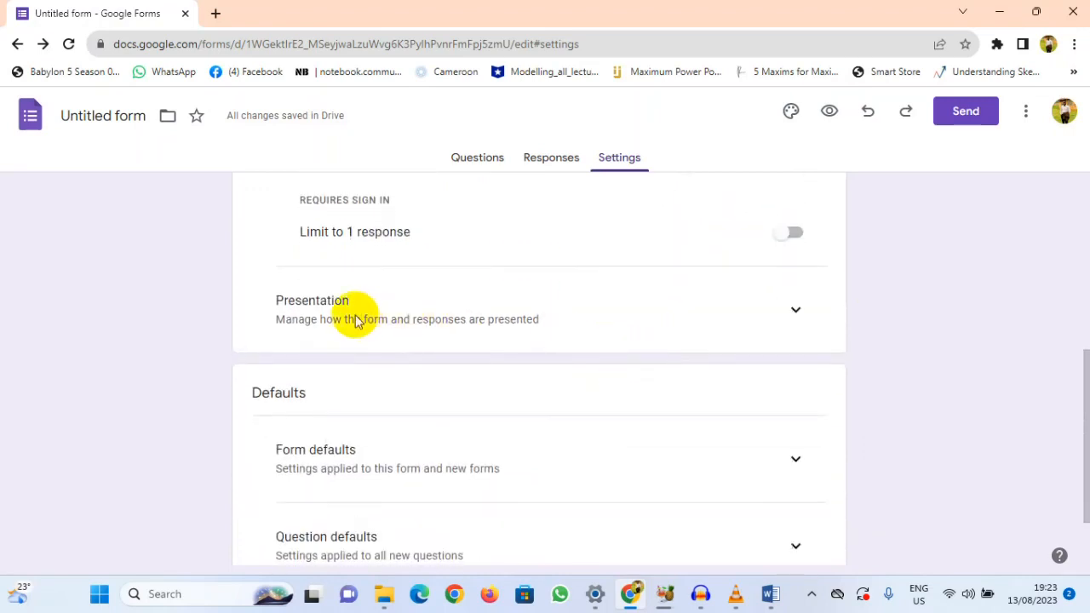
left_click(798, 311)
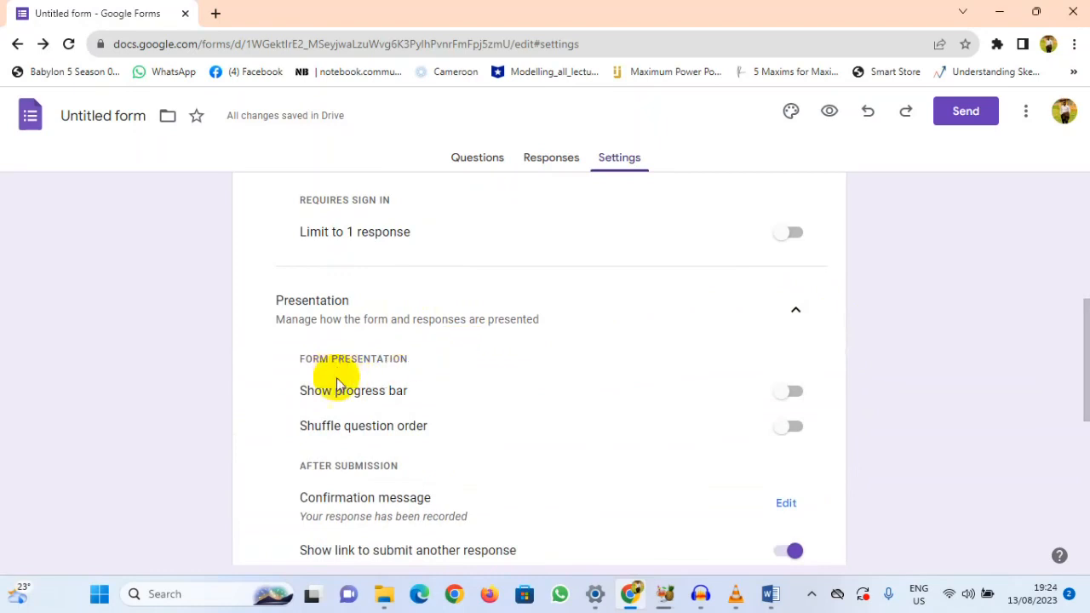
left_click(793, 395)
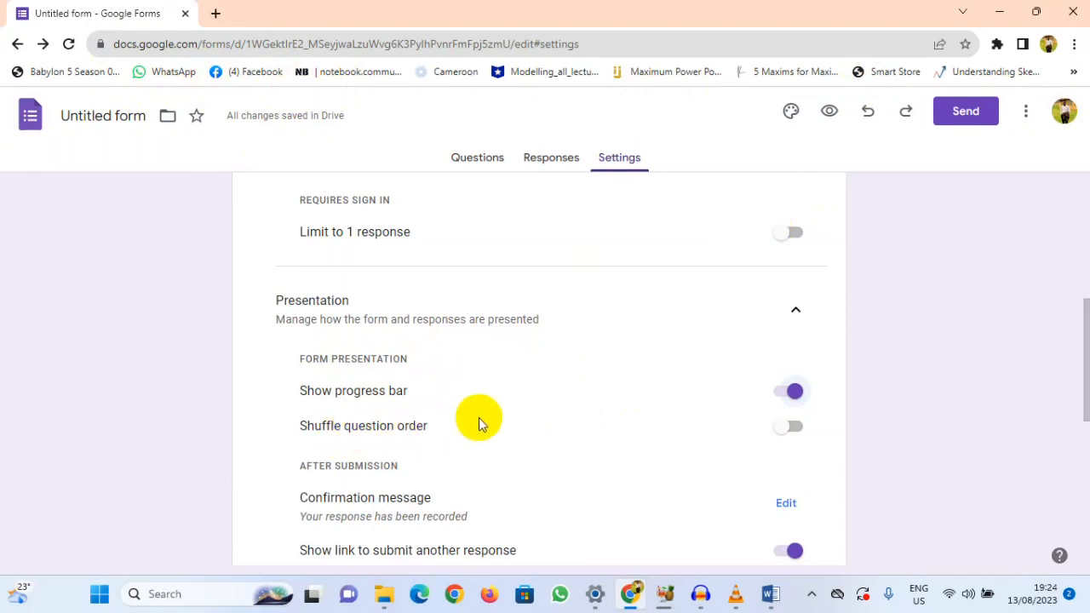
Step: Set the confirmation message shown after submission to "Thank you for your time" and save it
scroll(635, 388, "down", 2)
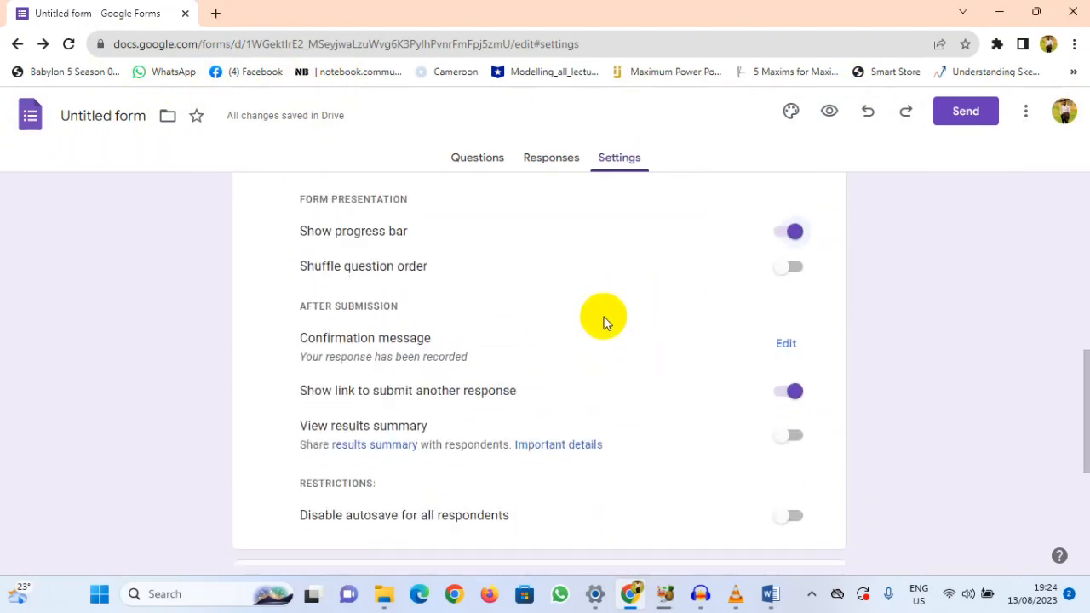
left_click(785, 351)
left_click(438, 350)
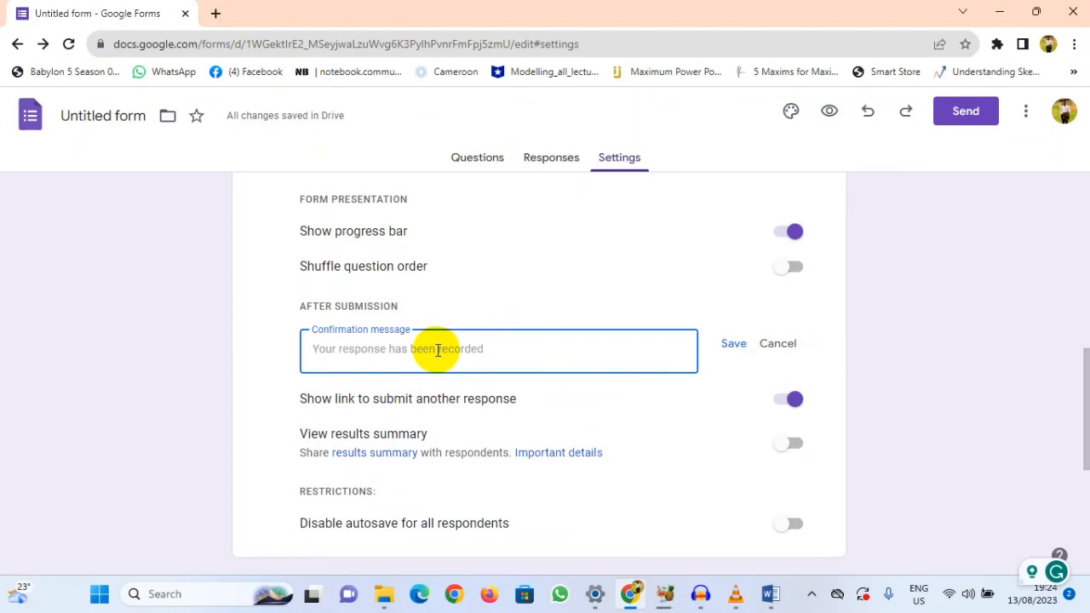
type("T")
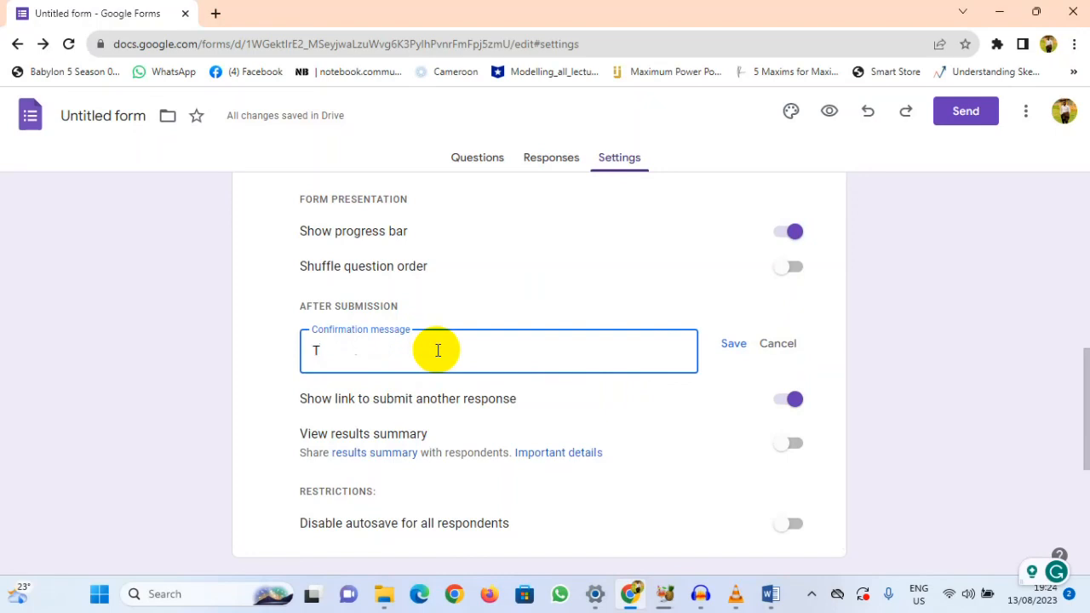
type("hank you for your time")
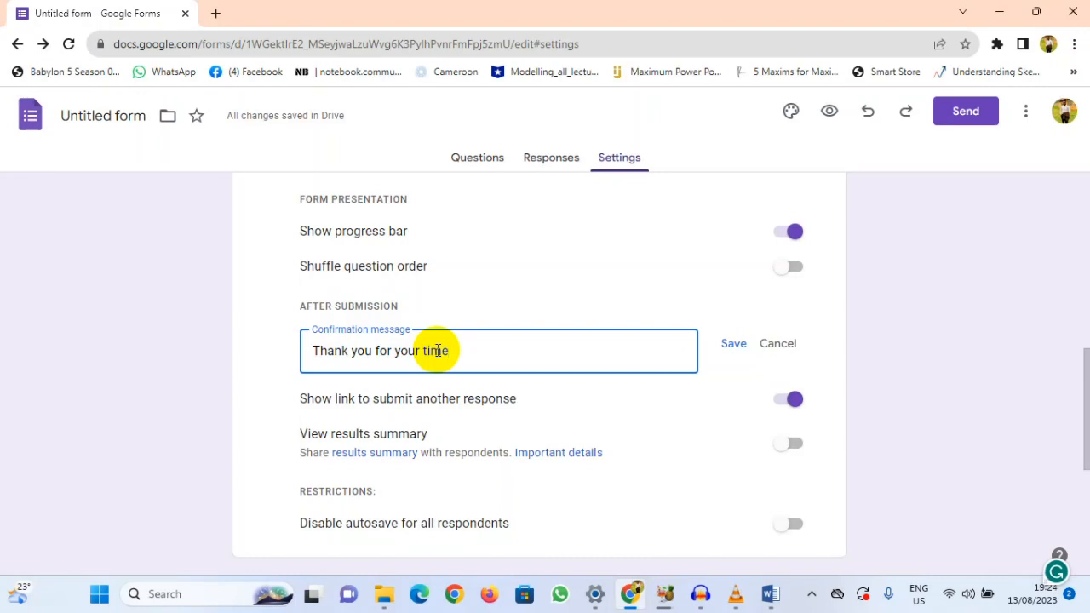
left_click(733, 344)
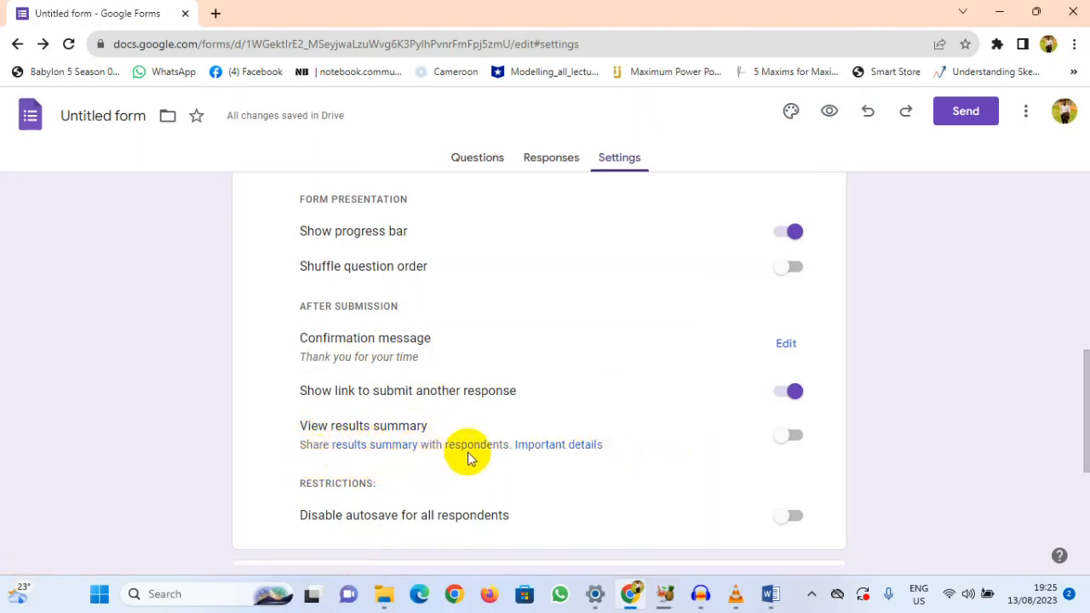
Step: Review the autosave restriction, the form defaults and the question defaults in the form's settings
scroll(732, 451, "down", 3)
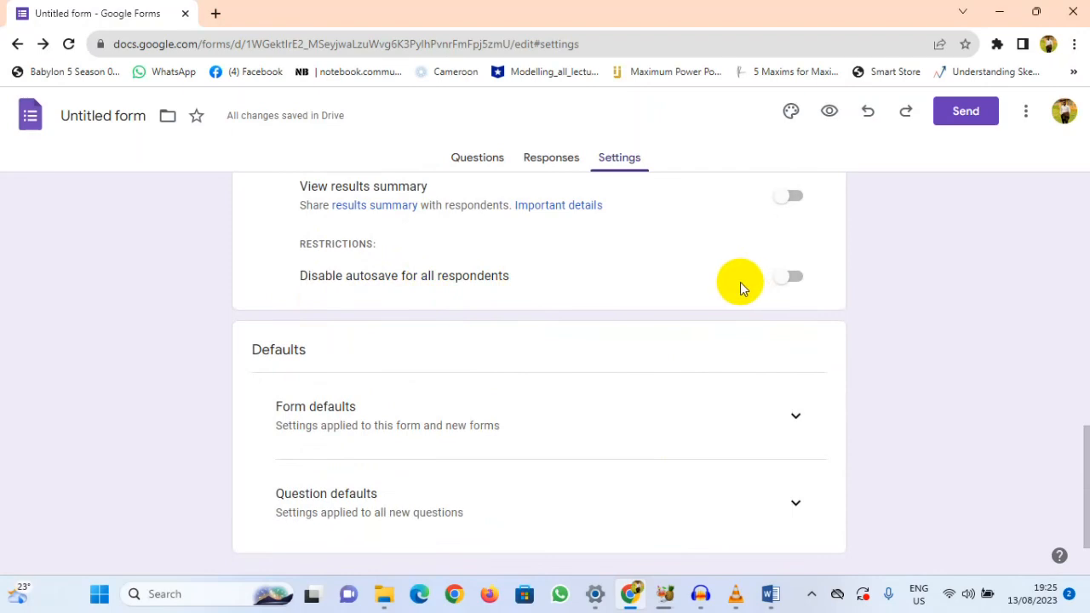
scroll(585, 303, "down", 1)
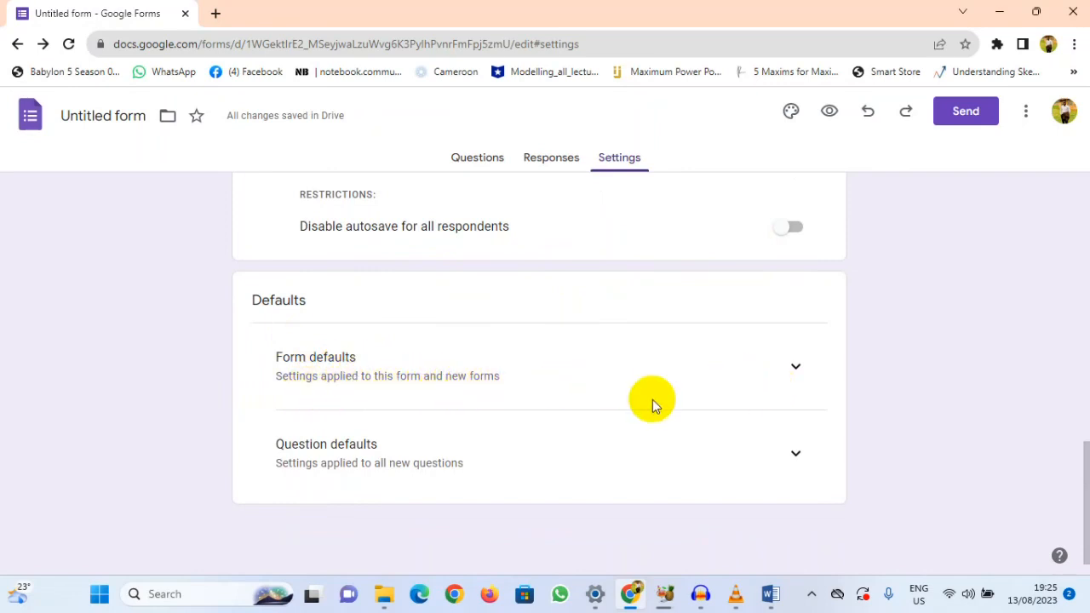
left_click(805, 376)
scroll(749, 349, "down", 1)
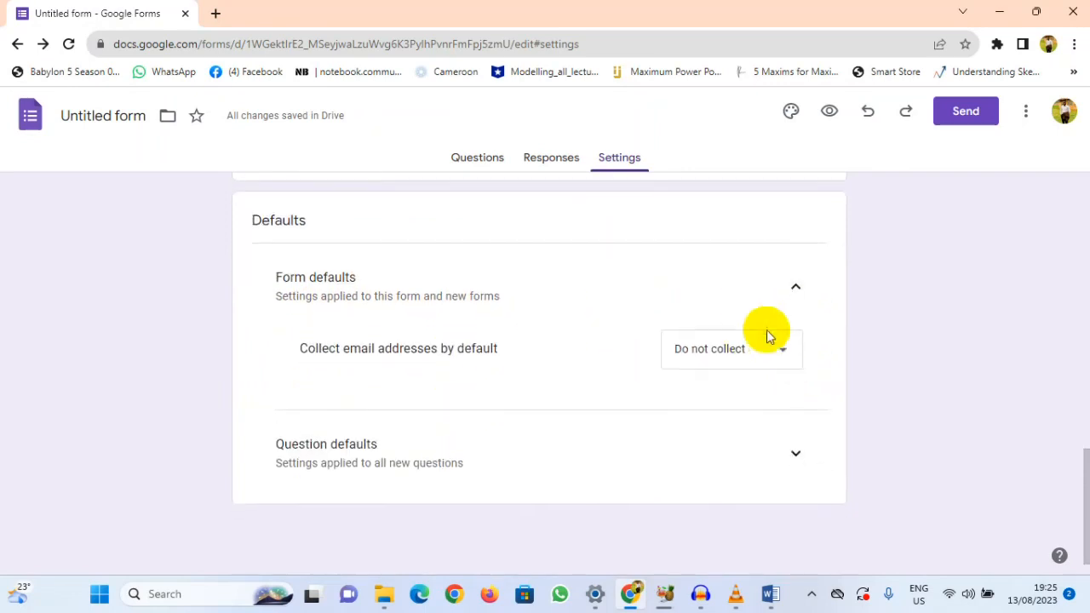
left_click(791, 302)
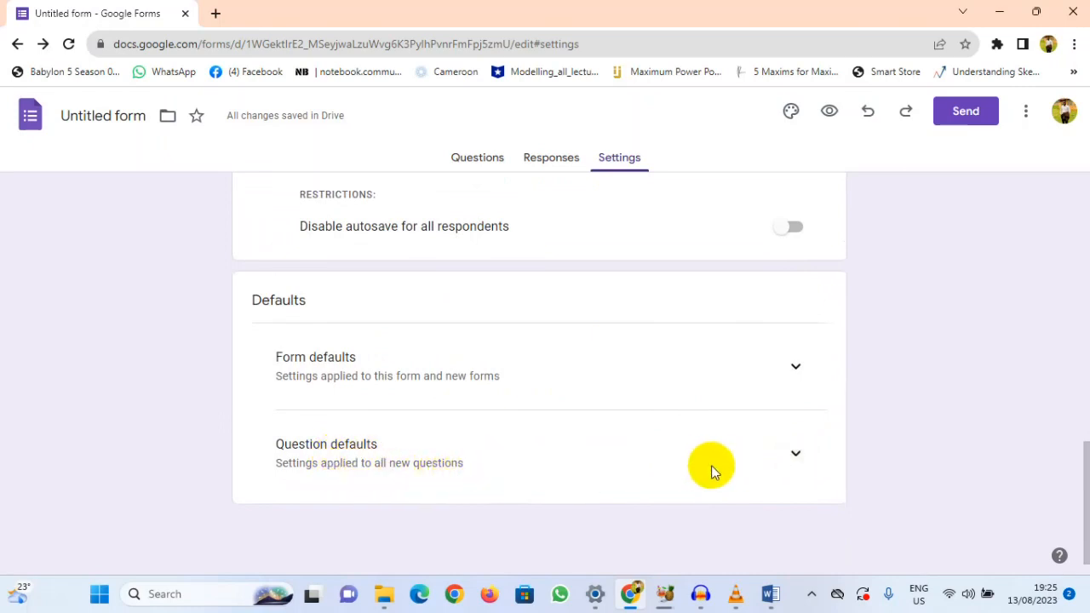
left_click(795, 455)
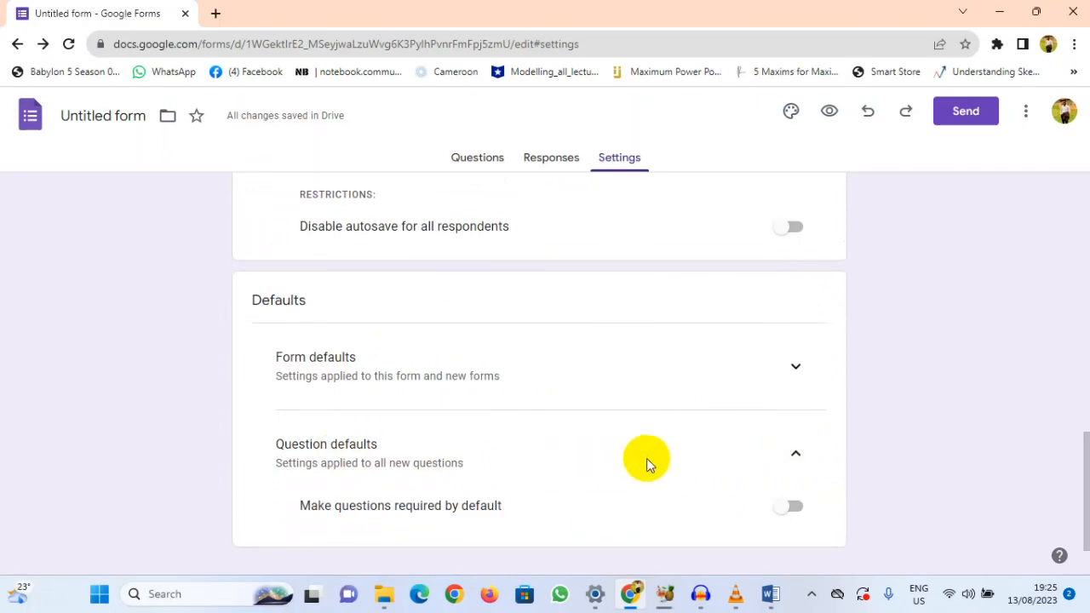
Step: Go to the form's responses and turn on email notifications for new responses
scroll(608, 461, "up", 10)
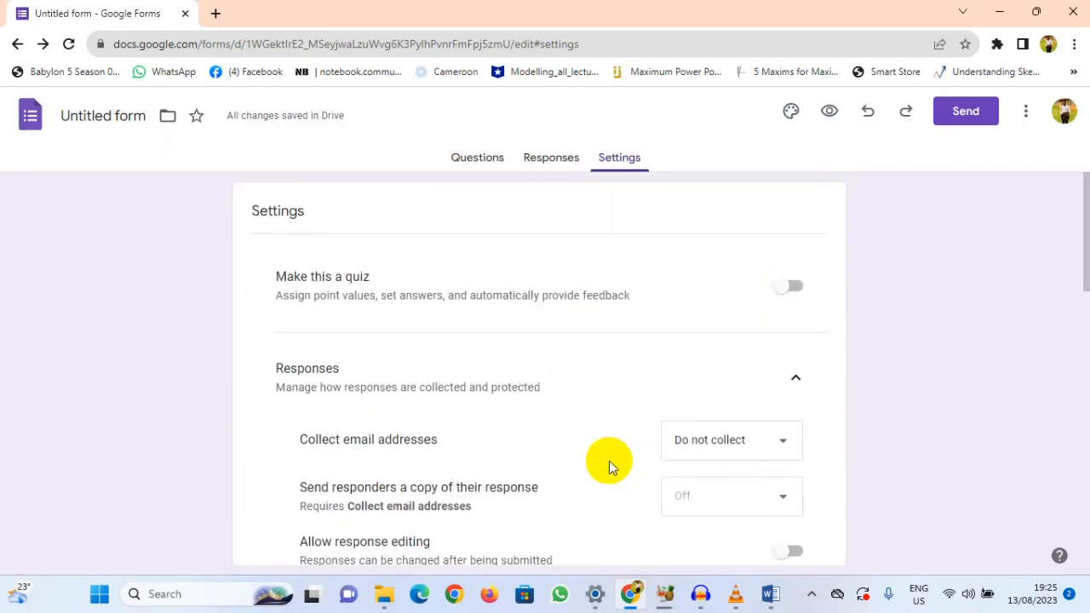
left_click(541, 164)
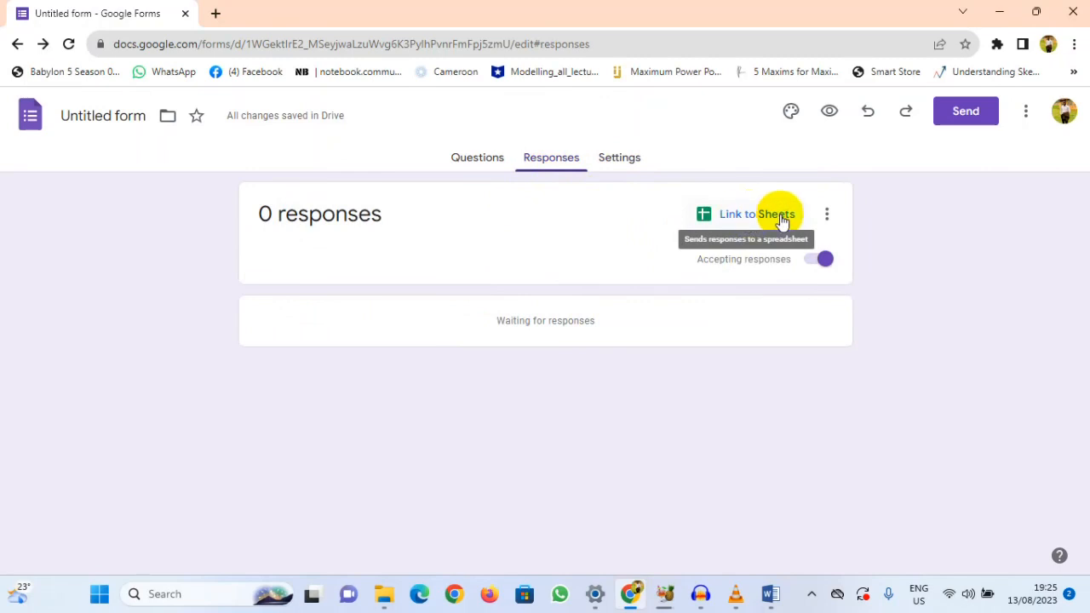
left_click(830, 217)
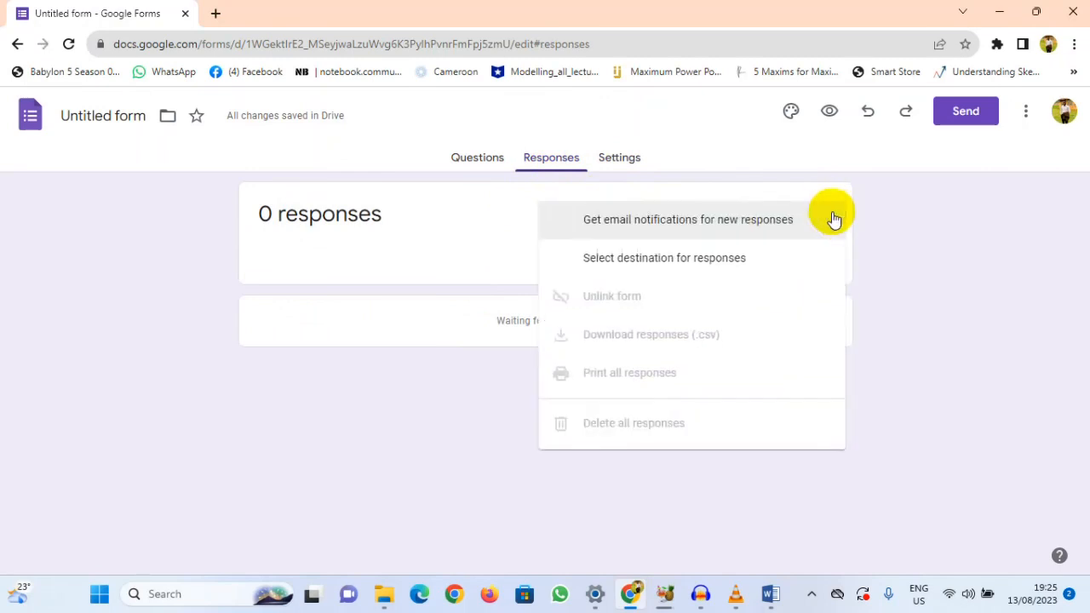
left_click(688, 228)
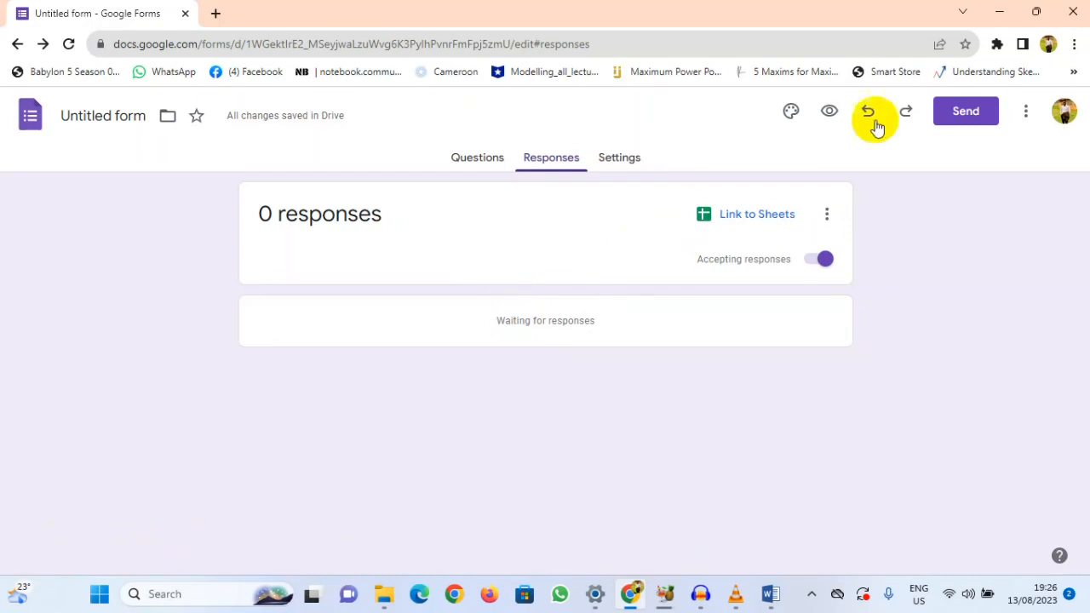
Step: Create a new spreadsheet named "Health Questionnaire" as the destination for the form's responses
left_click(830, 218)
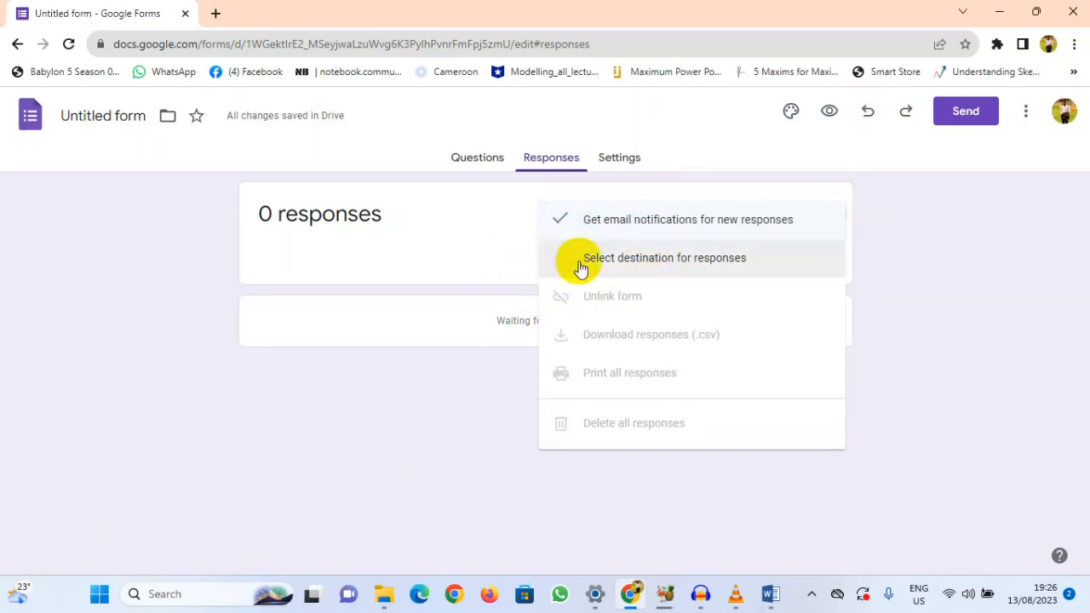
left_click(630, 265)
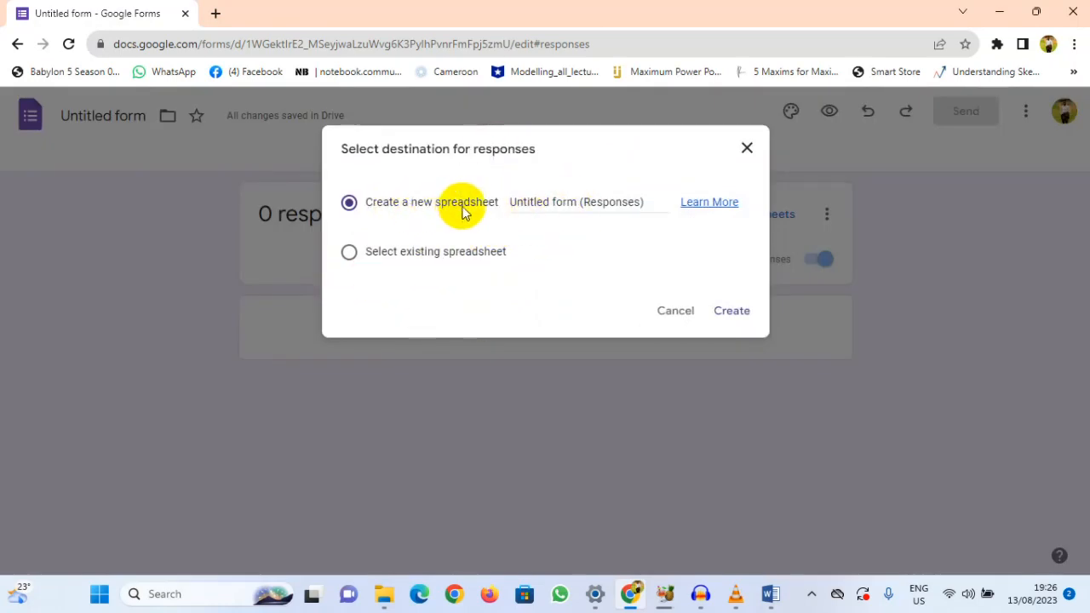
left_click(580, 202)
left_click_drag(648, 201, 510, 194)
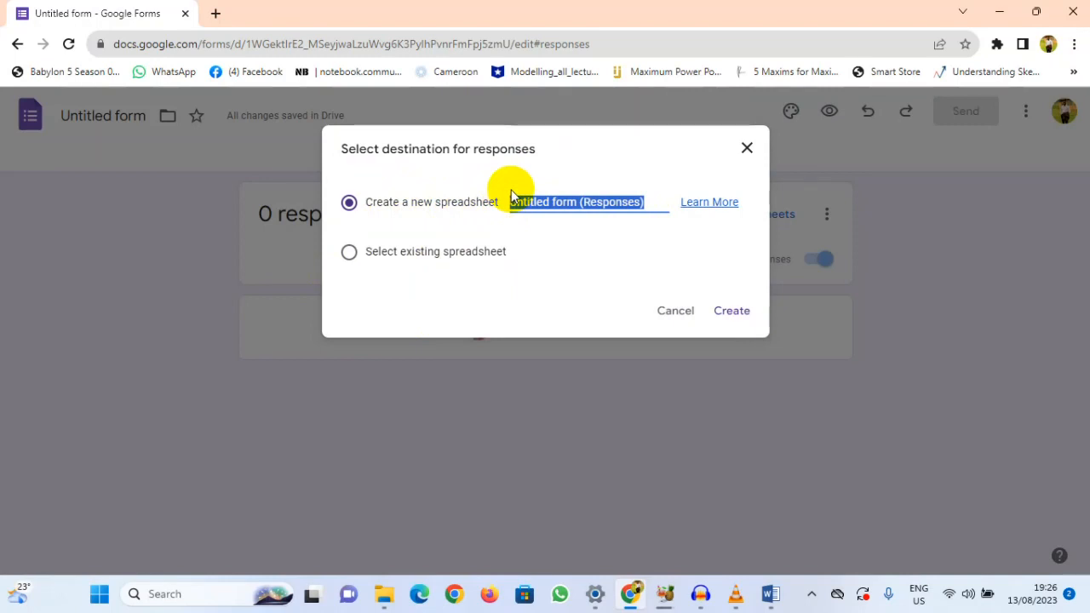
type("wealth Q")
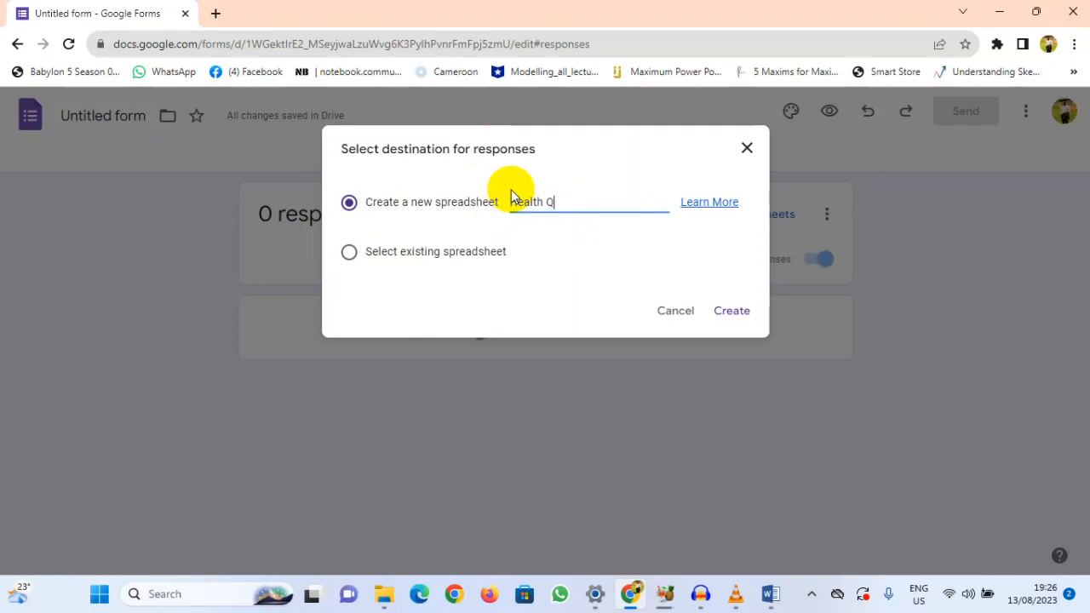
type("uestionnaire")
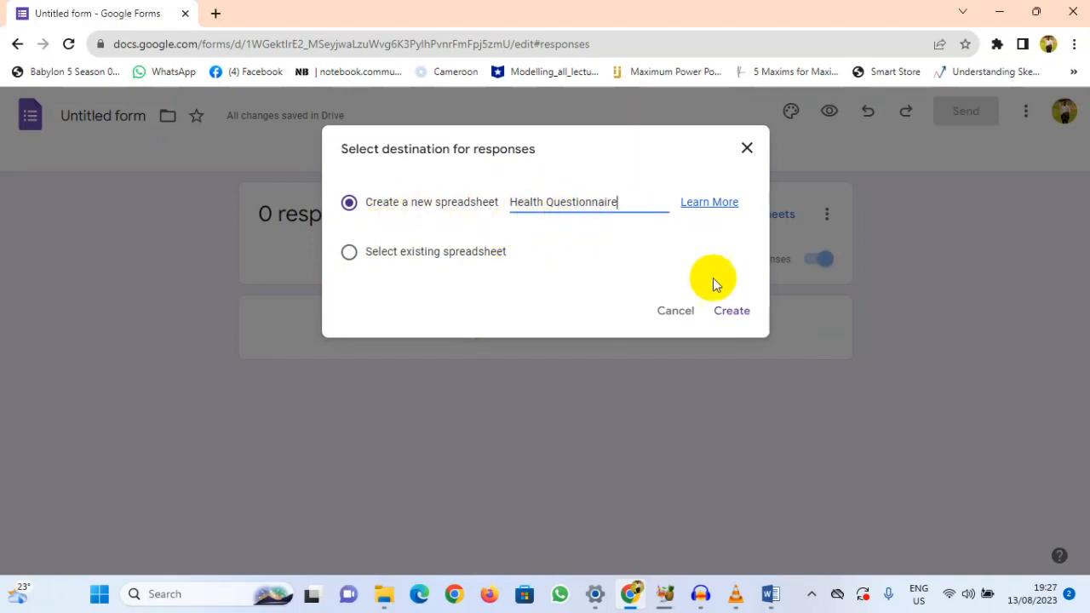
left_click(737, 313)
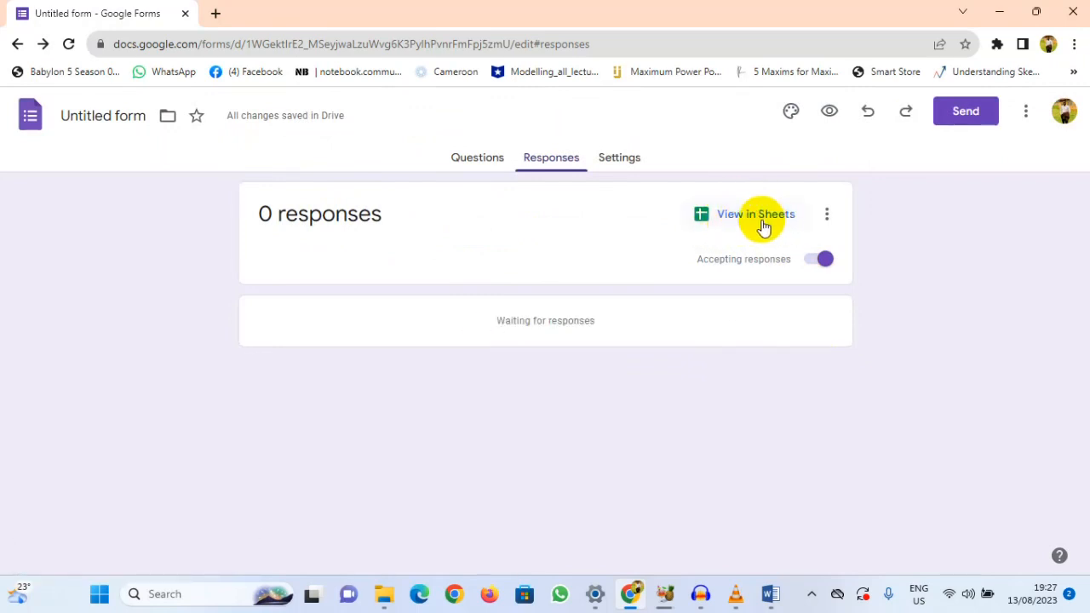
left_click(822, 223)
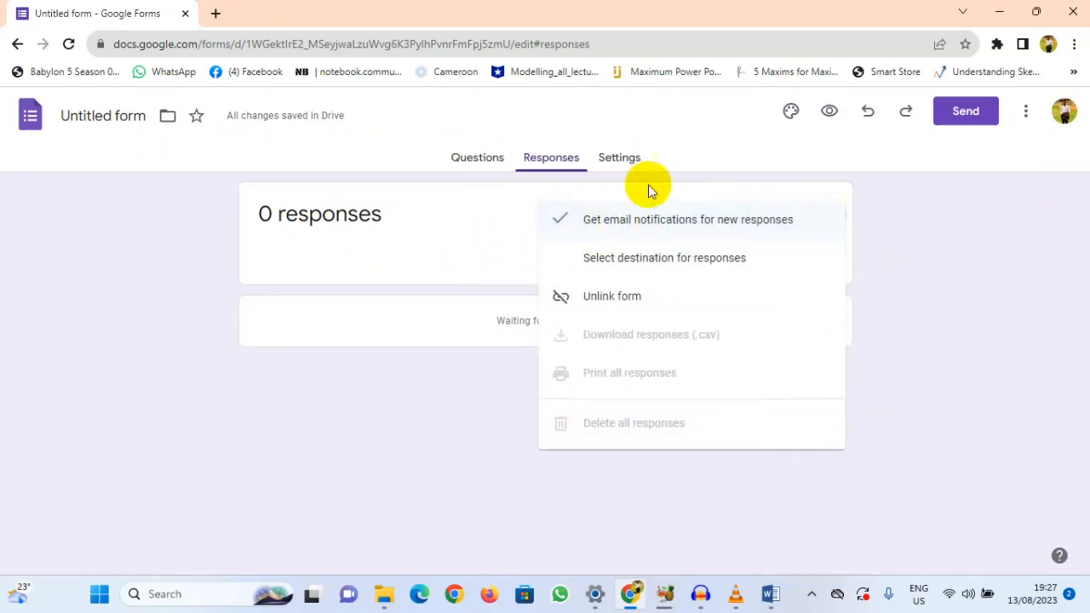
left_click(849, 214)
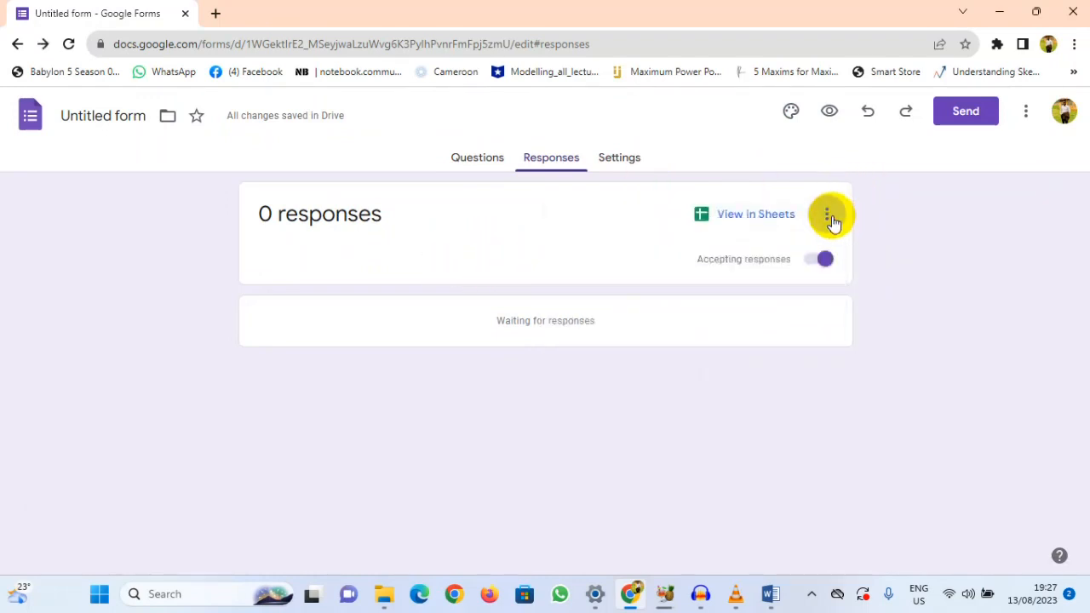
left_click(832, 221)
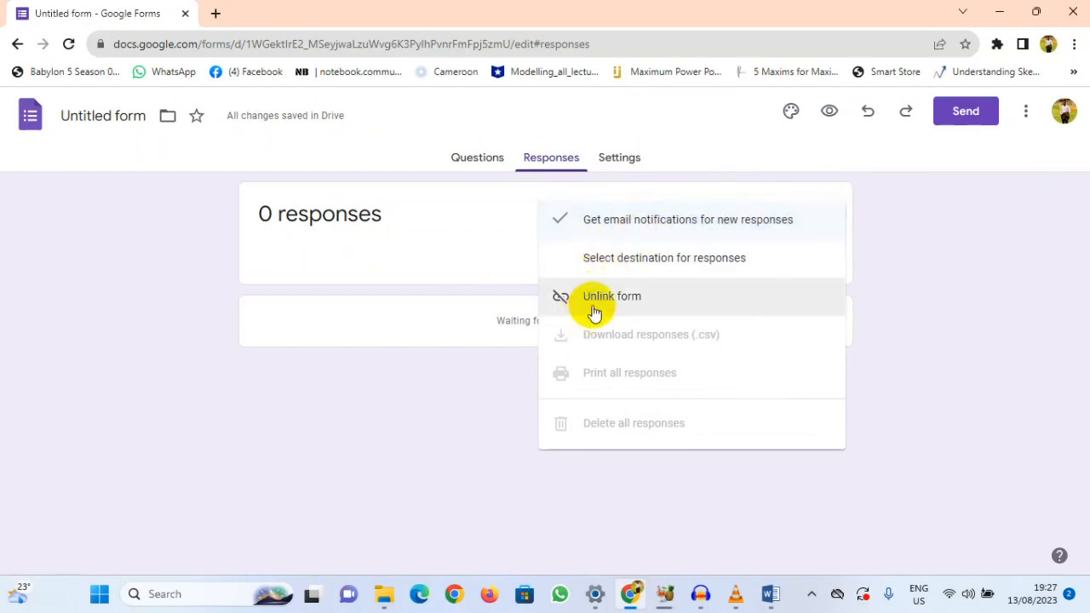
left_click(903, 213)
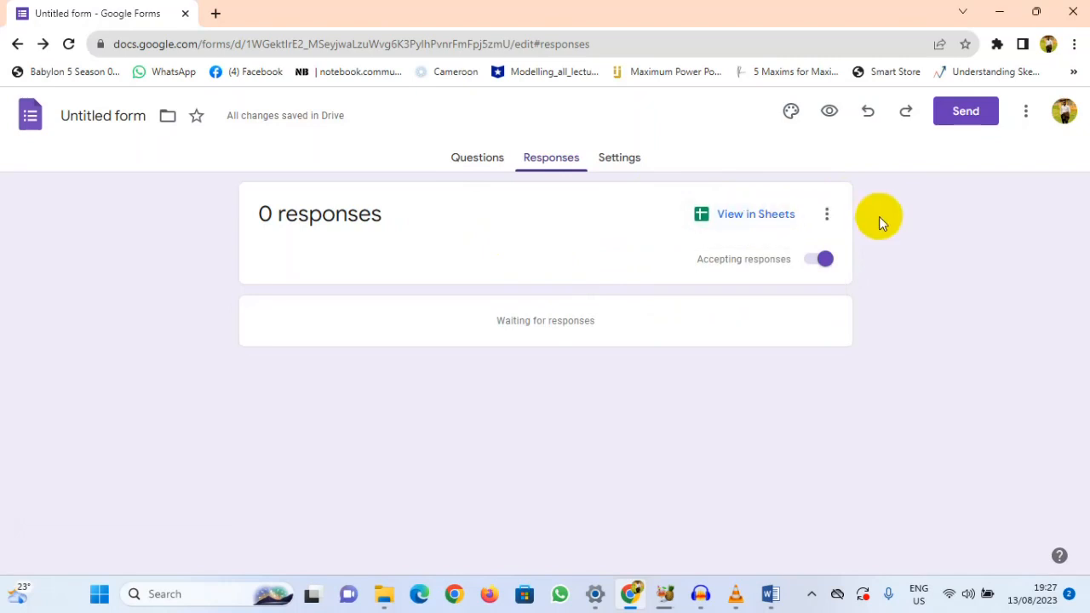
Step: Return to the form's questions and copy the unshortened link for sending the form to respondents
left_click(468, 161)
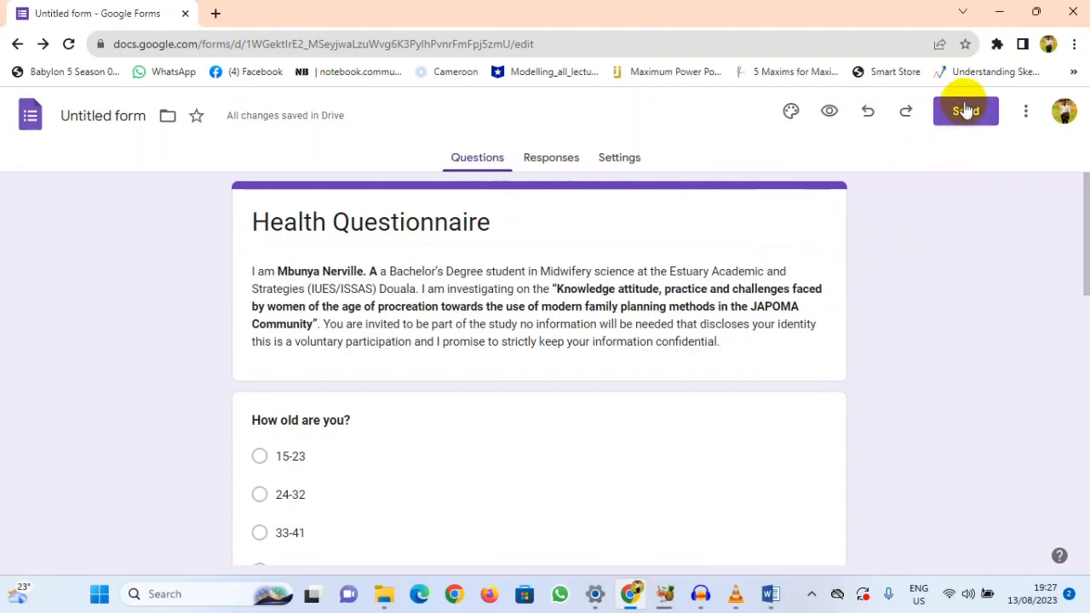
scroll(749, 247, "down", 6)
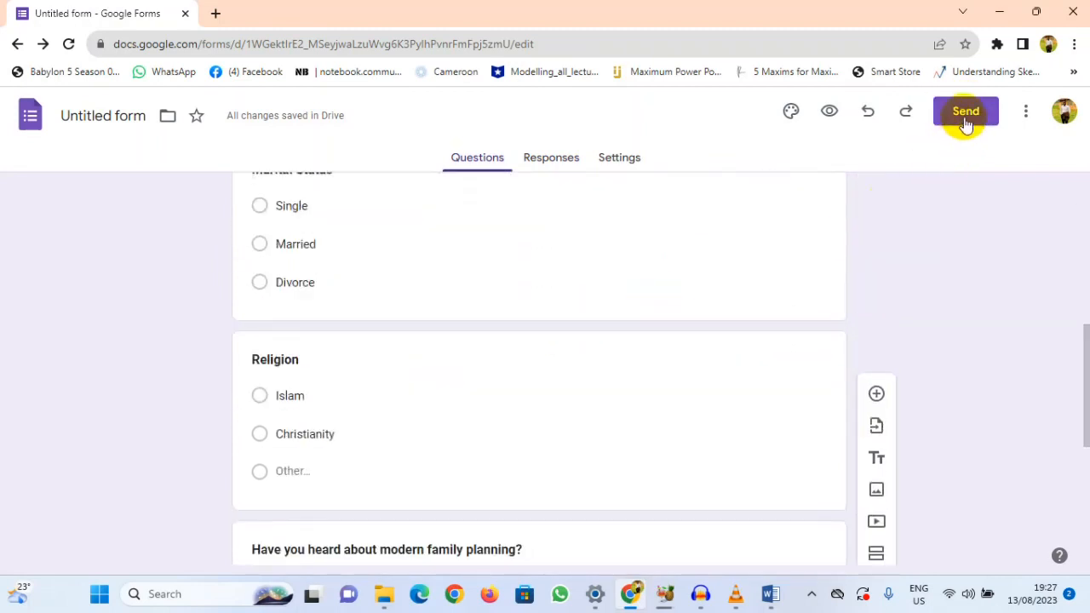
scroll(701, 301, "down", 5)
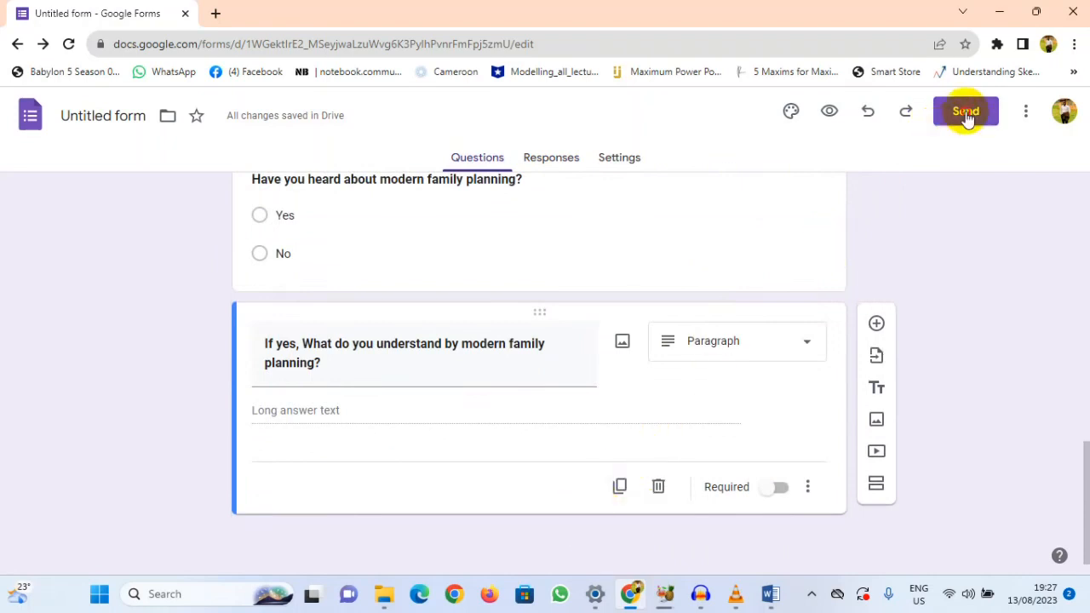
left_click(965, 112)
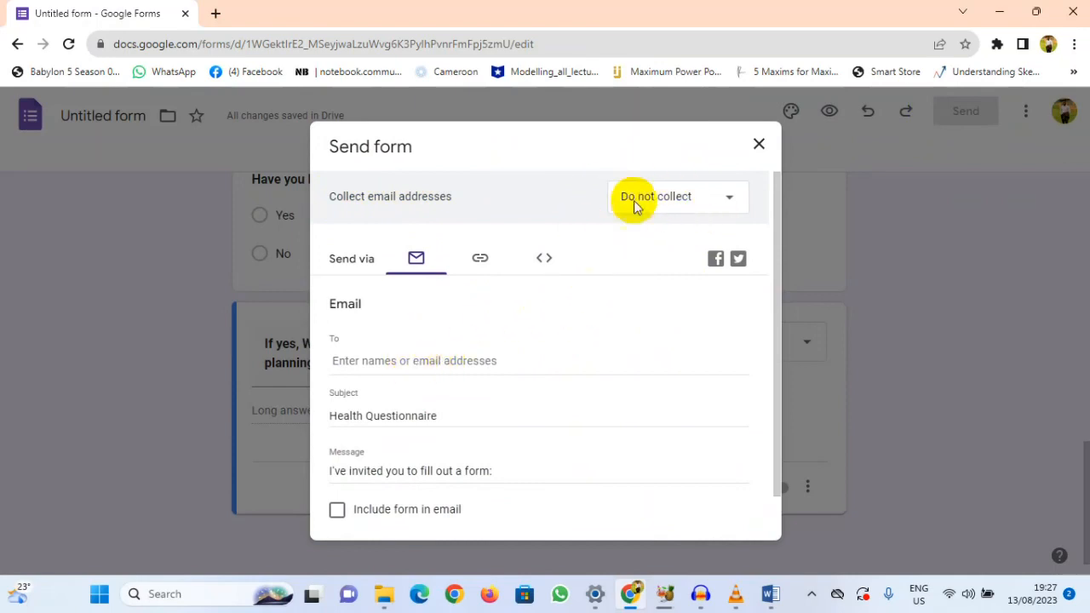
left_click(479, 267)
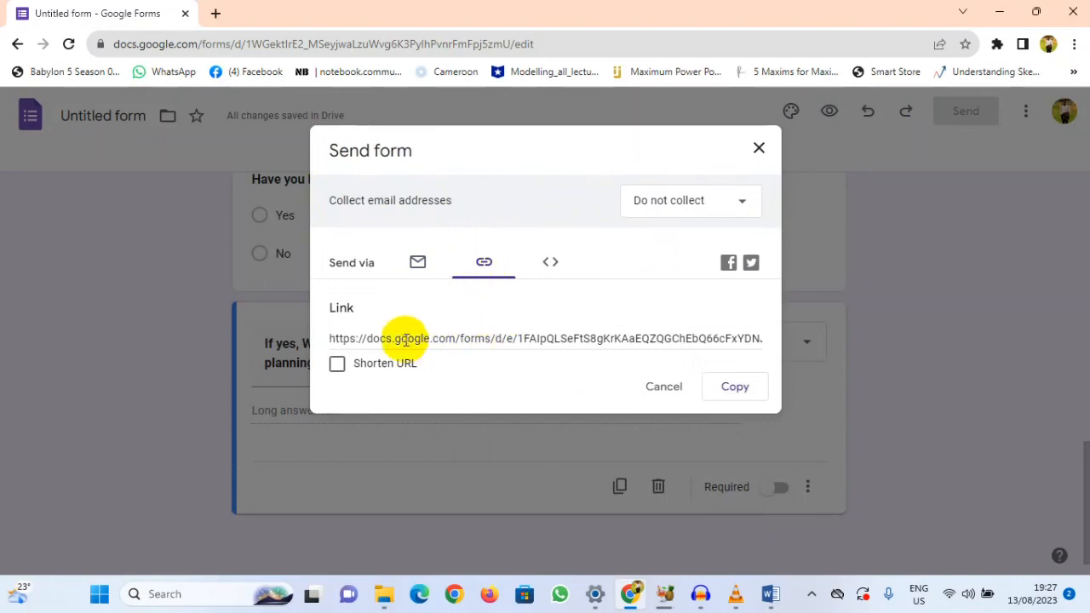
left_click(737, 392)
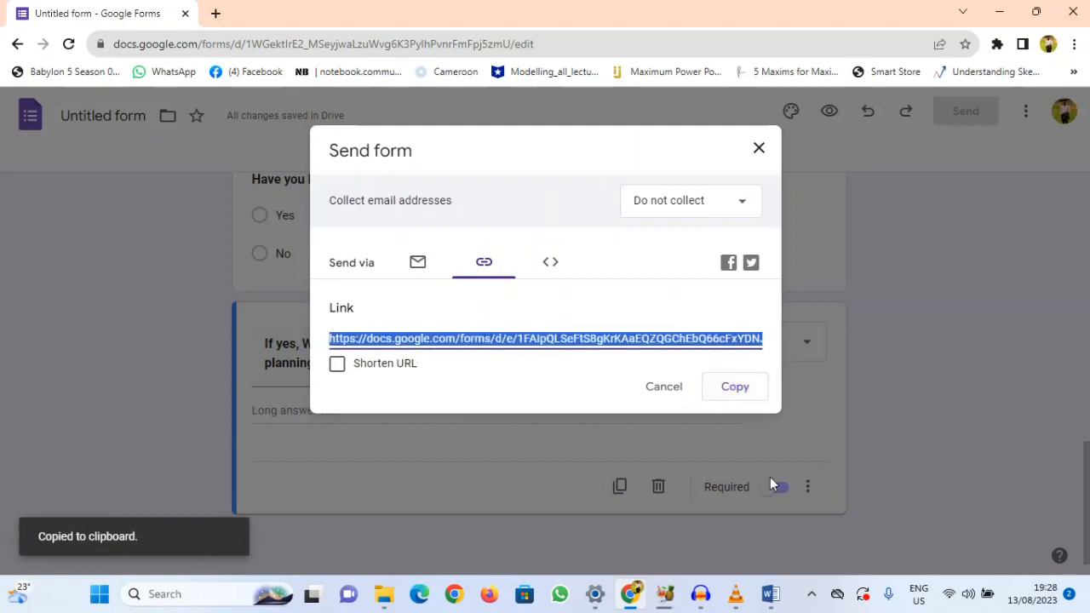
left_click(770, 593)
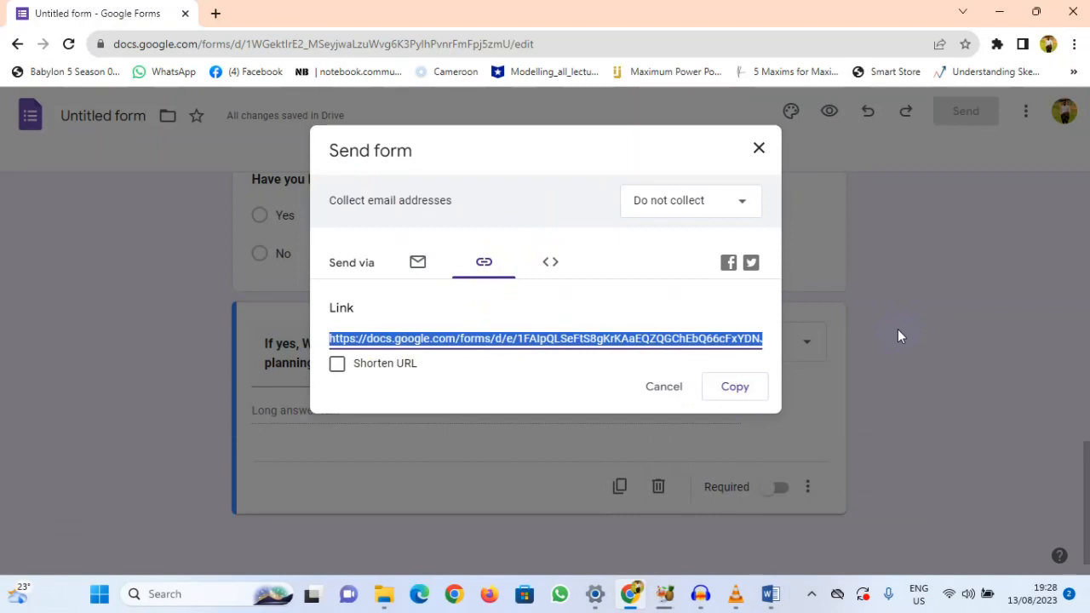
left_click(557, 594)
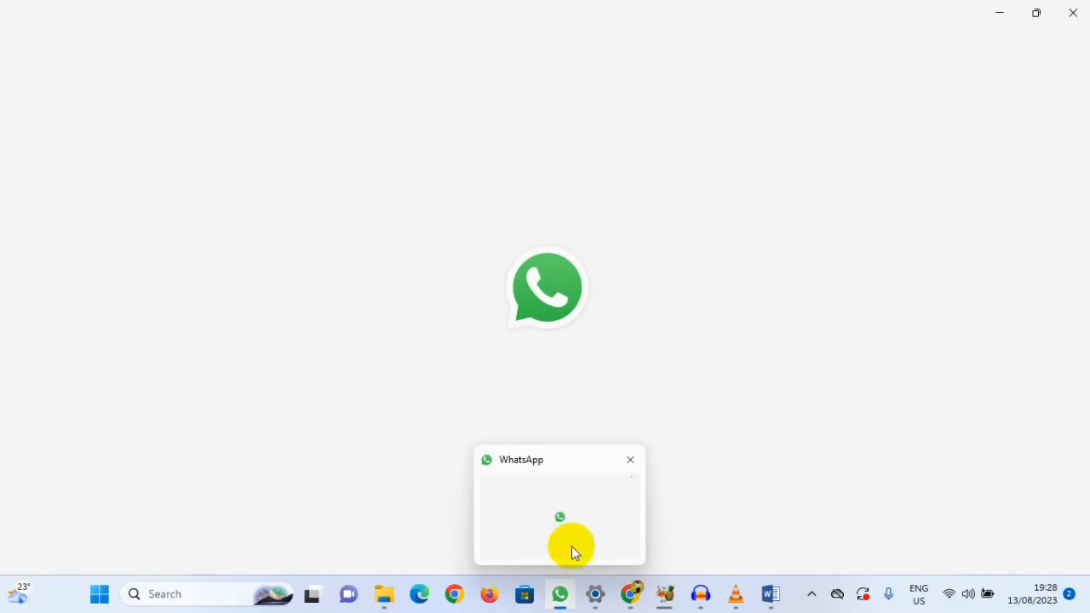
left_click(1000, 11)
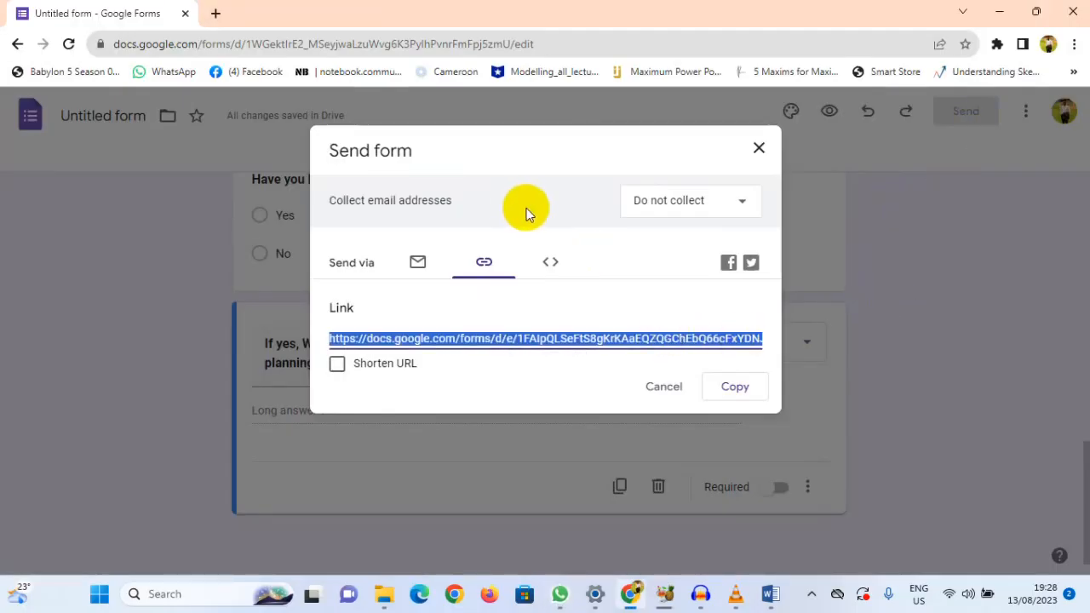
Step: Show the desktop, create a new text document there with the default name, and open it
left_click(1000, 12)
left_click(993, 14)
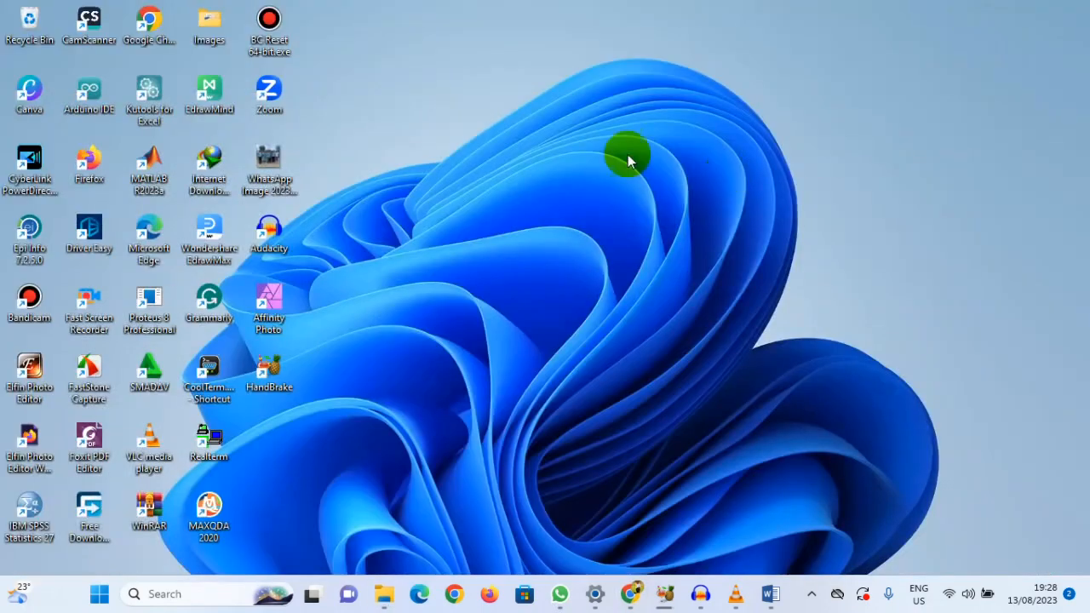
right_click(483, 67)
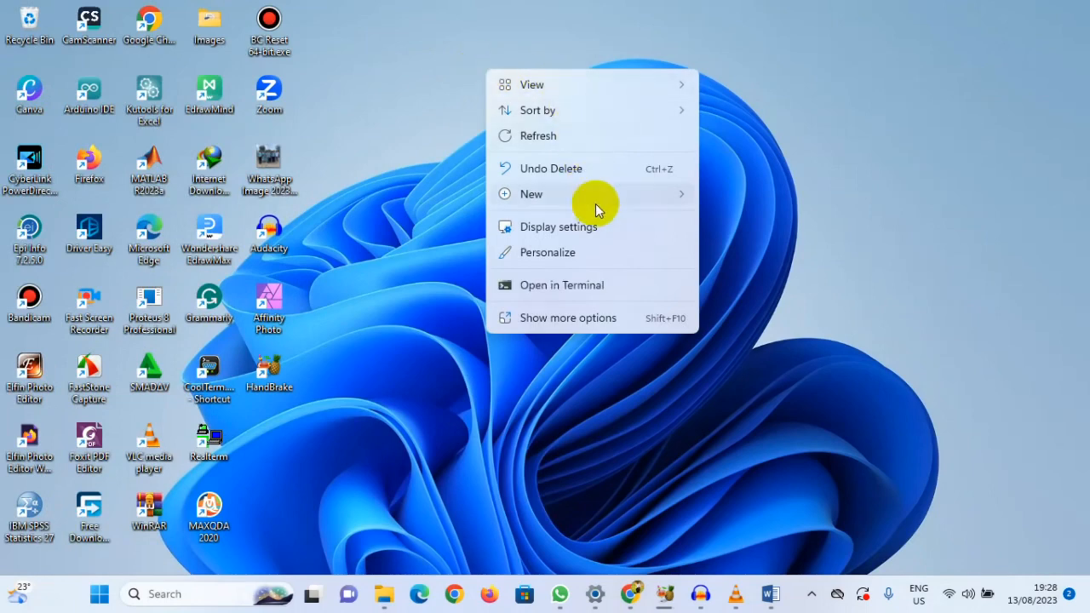
mouse_move(615, 192)
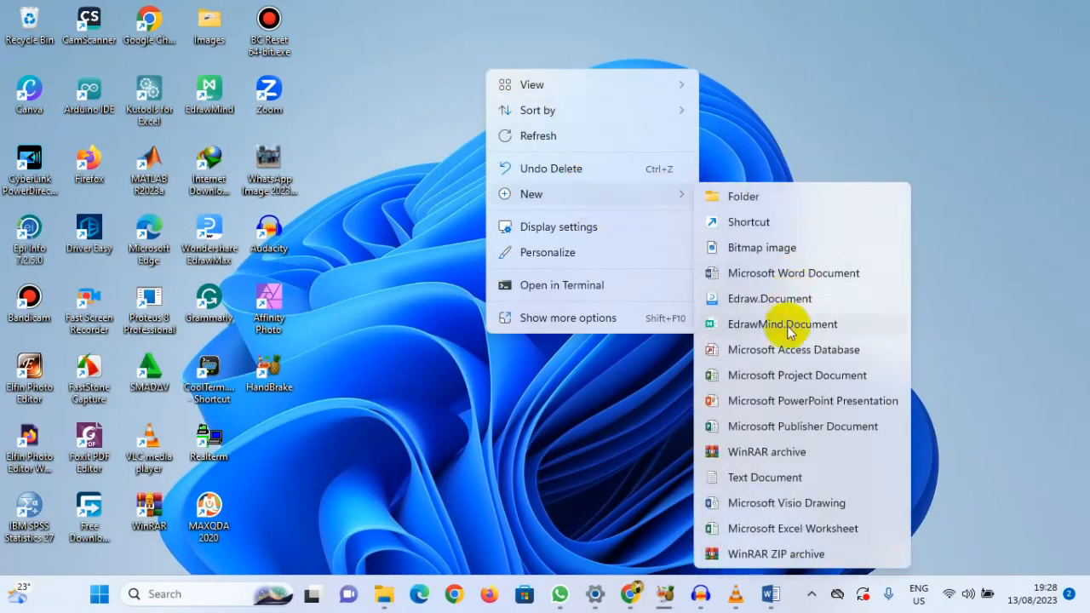
left_click(763, 481)
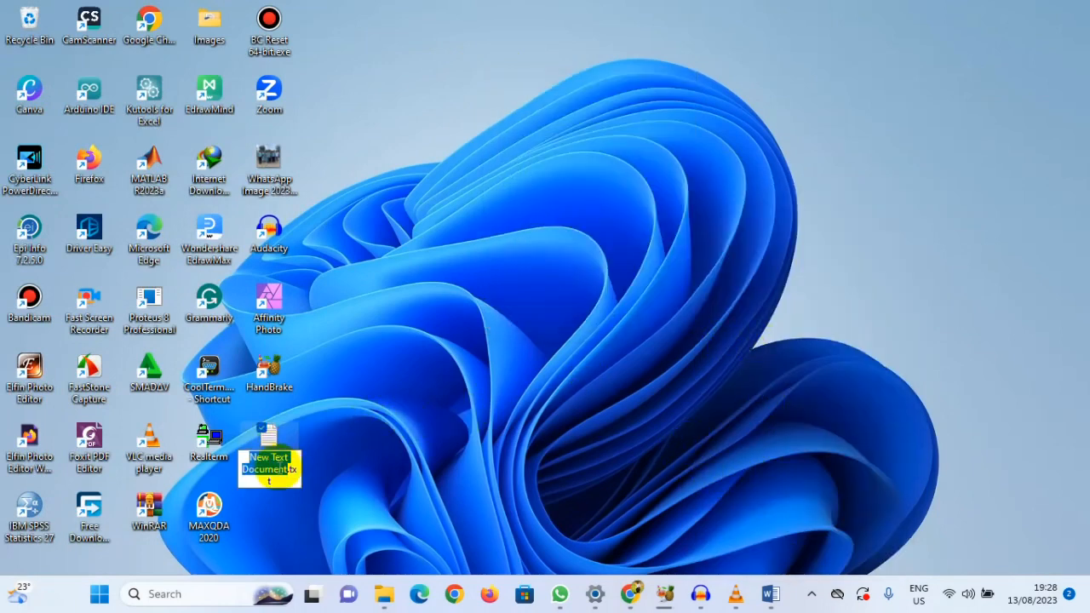
left_click(336, 421)
double_click(273, 441)
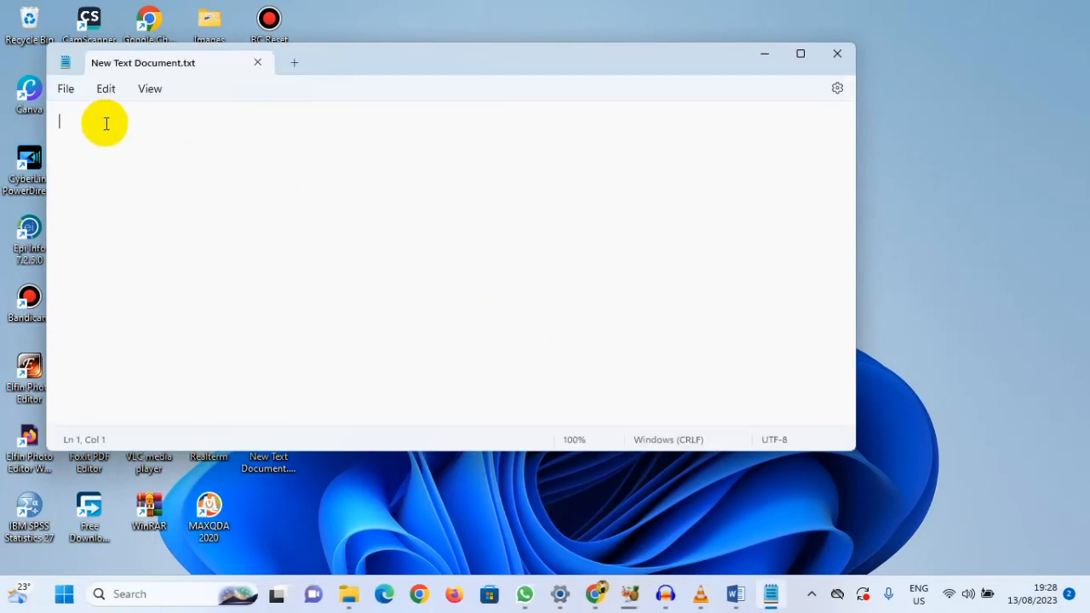
Step: Paste the copied form link into the text document, save it and close it
right_click(106, 123)
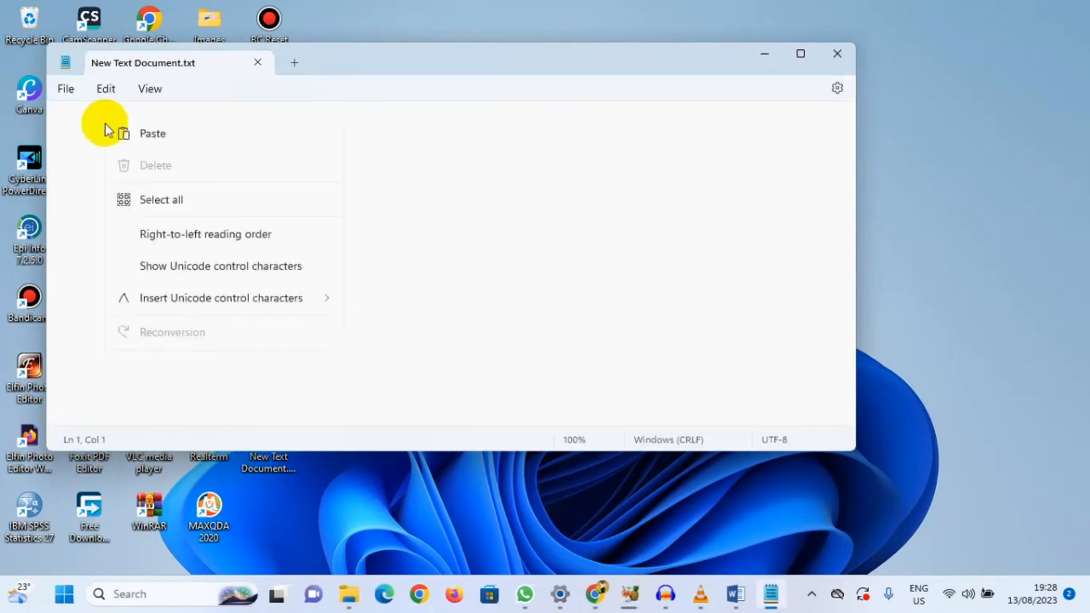
left_click(145, 242)
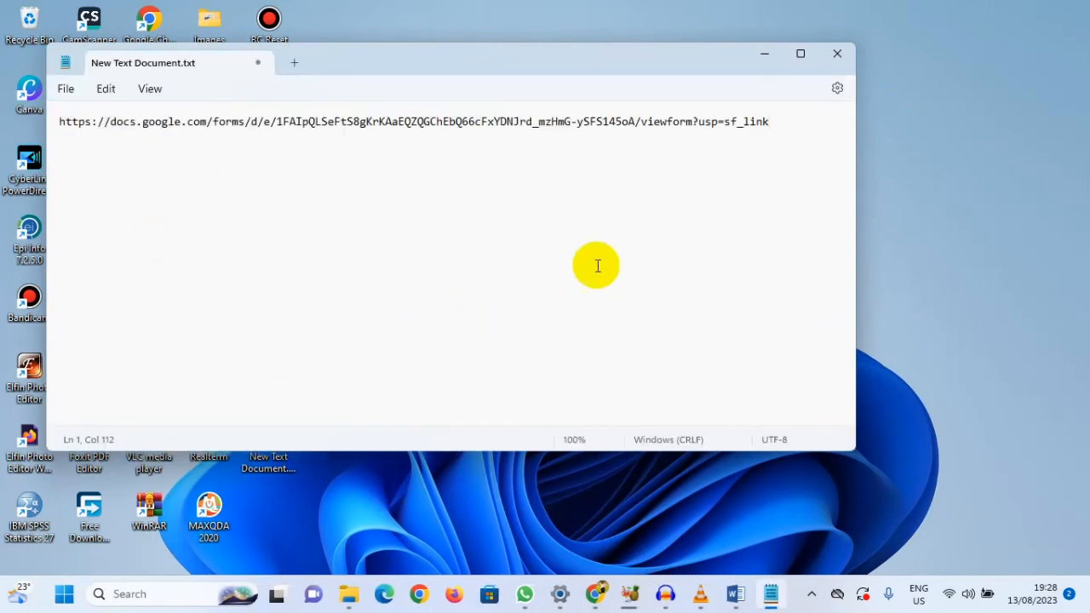
key("ctrl+s")
left_click(839, 52)
Step: Look up the desktop text document's Send to options, such as Bluetooth device, without choosing one
left_click(270, 447)
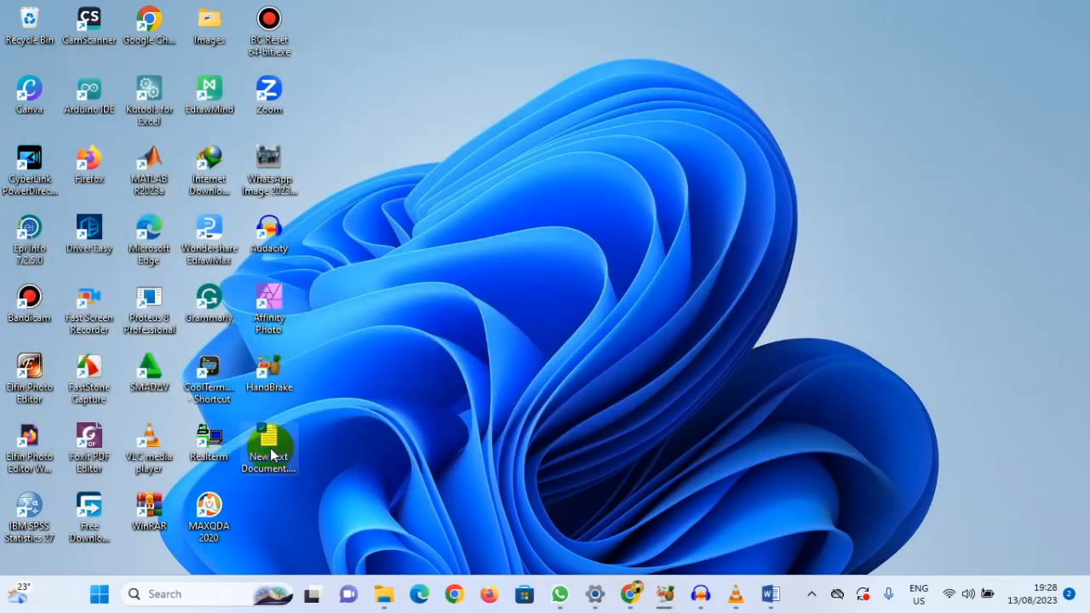
right_click(277, 446)
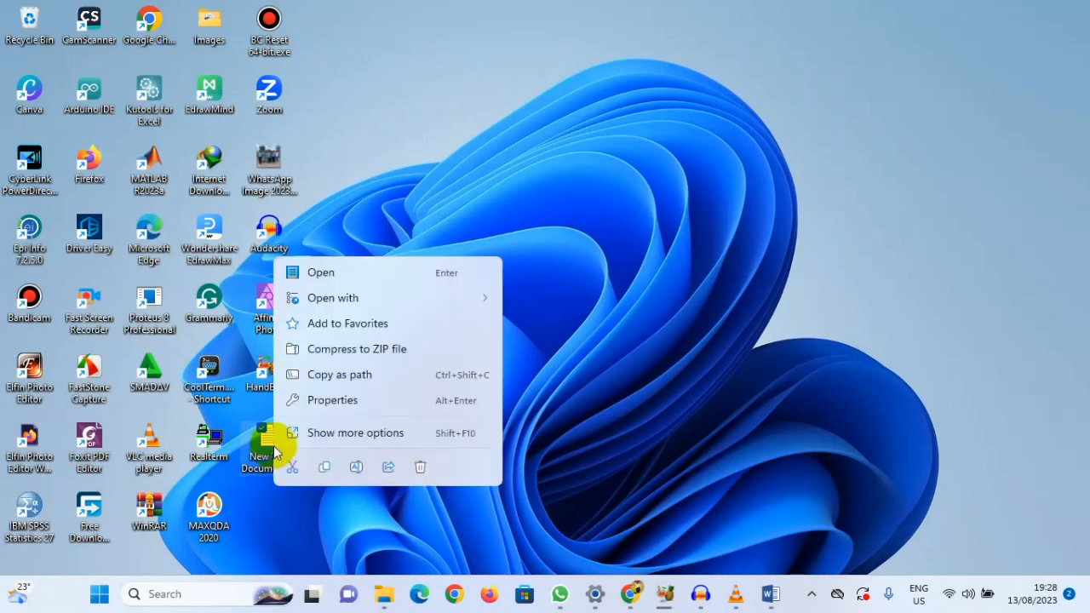
left_click(359, 441)
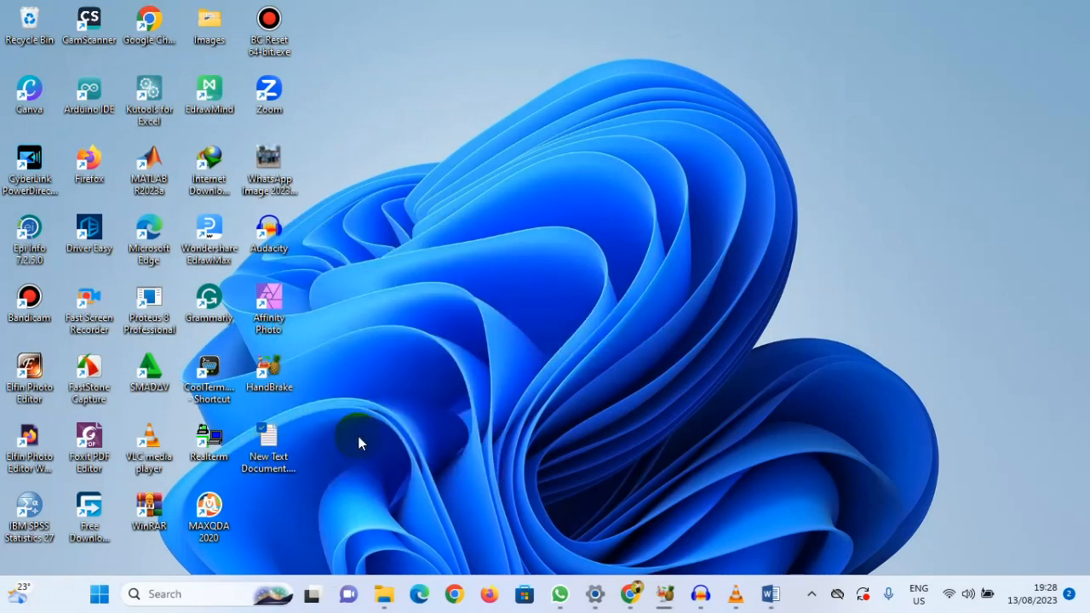
mouse_move(547, 300)
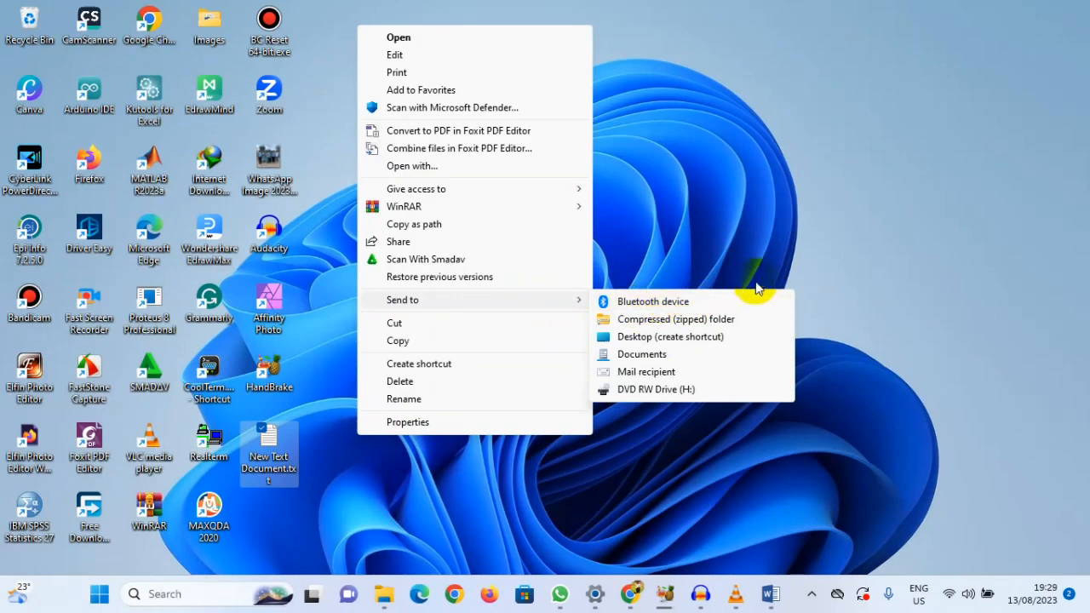
left_click(753, 240)
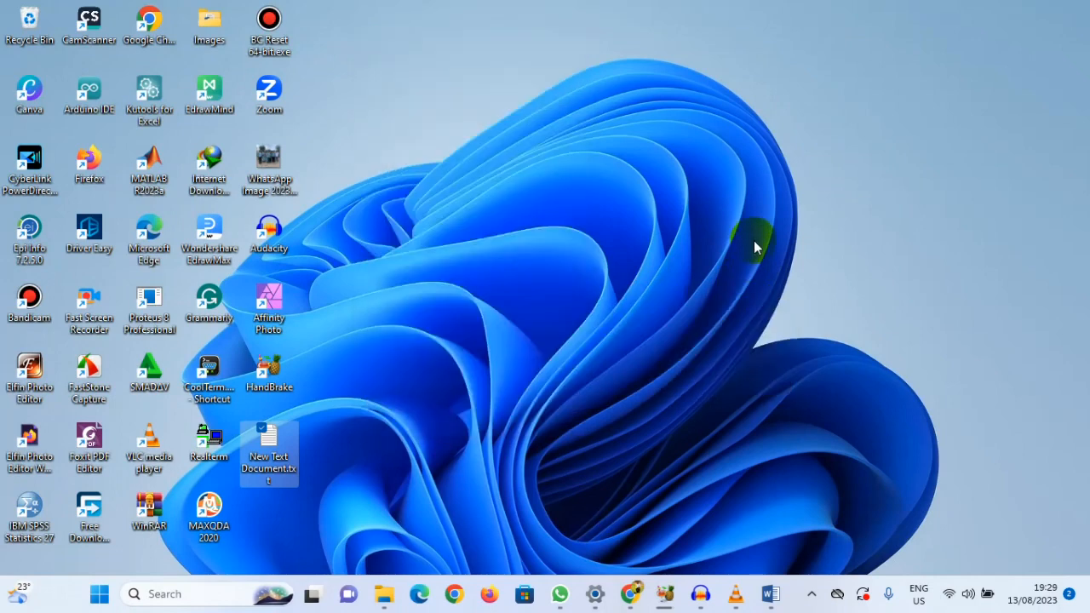
Step: Switch to WhatsApp, open the intended contact's chat, and send the copied form link as a message
left_click(559, 595)
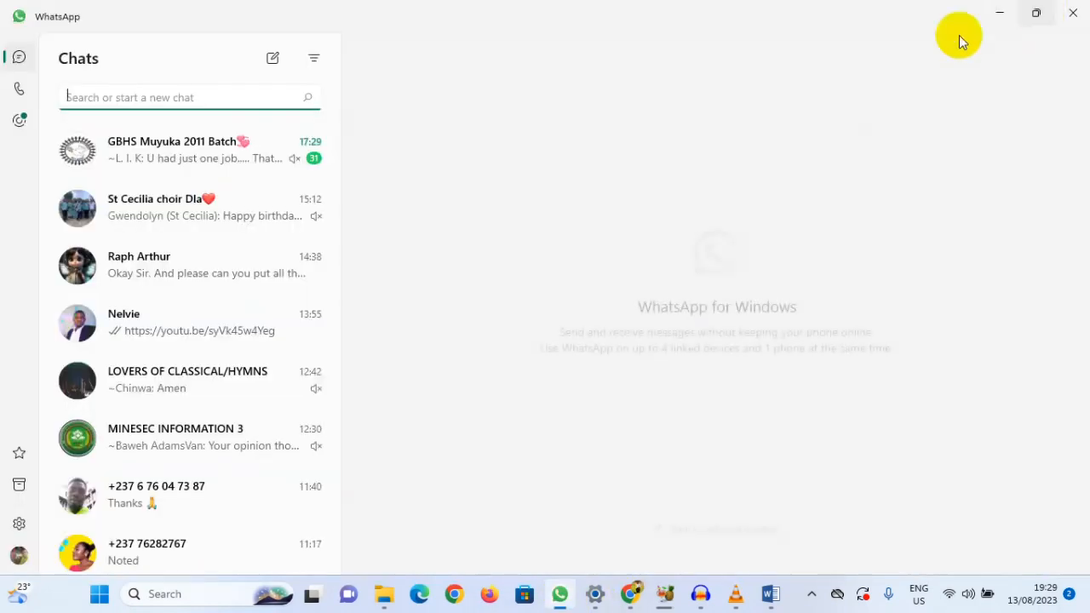
left_click(161, 331)
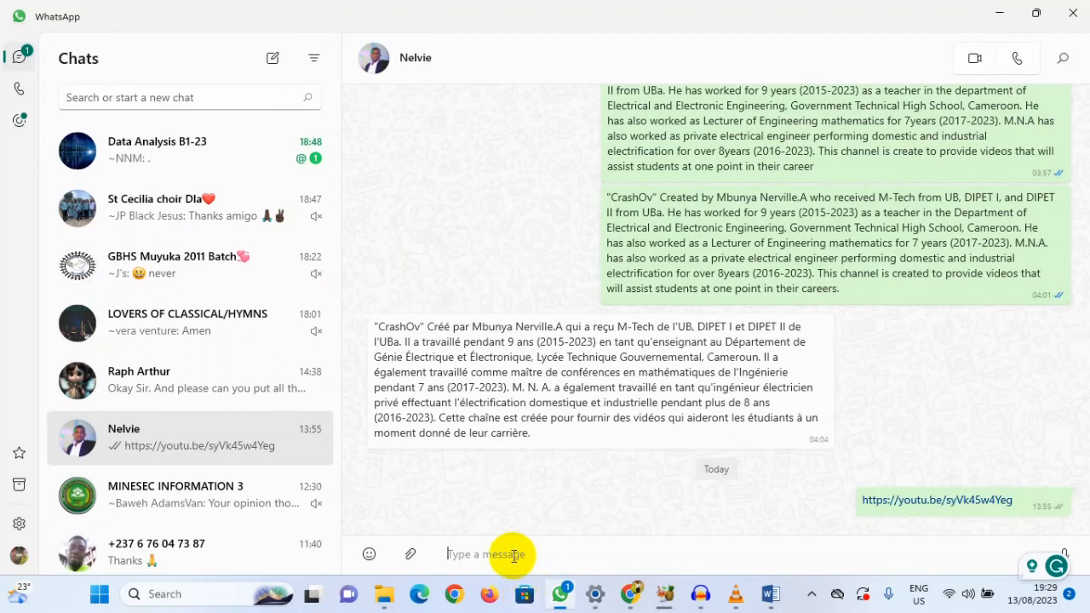
right_click(511, 554)
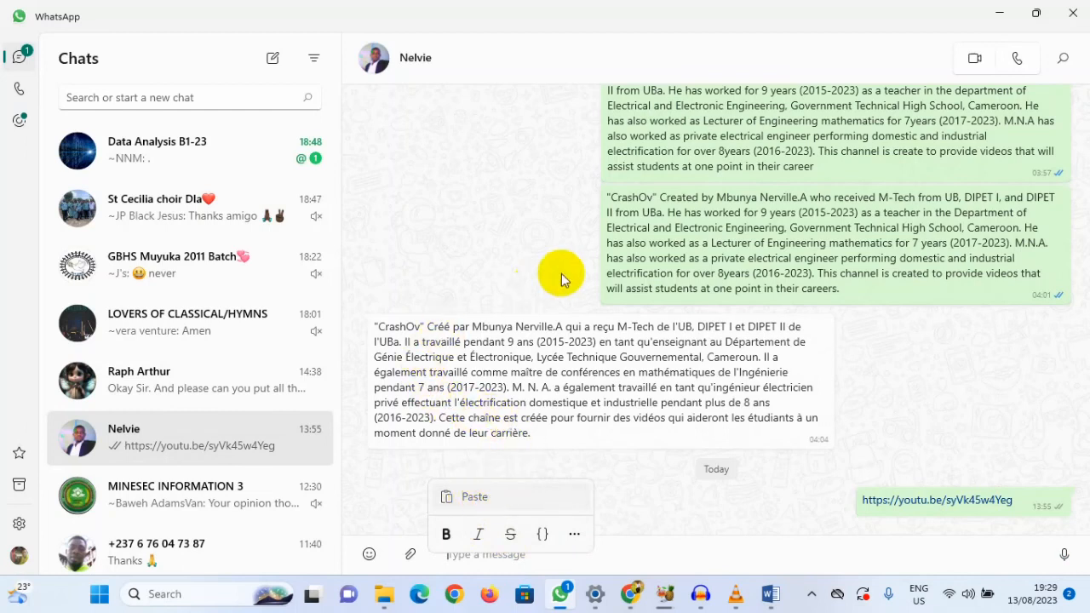
left_click(554, 497)
key("Return")
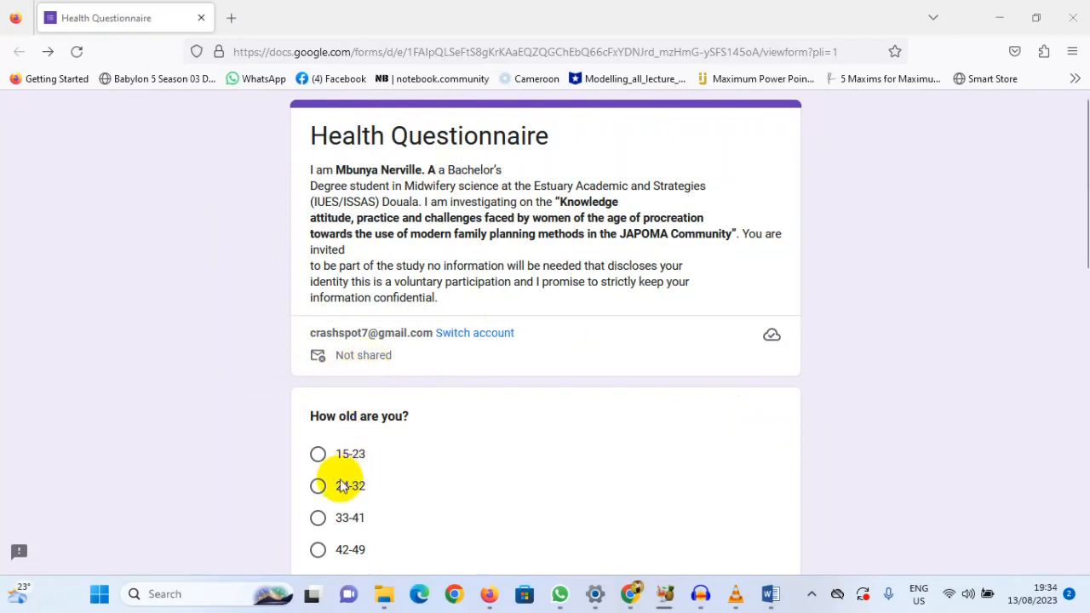
Step: In the Health Questionnaire opened in Firefox, answer 24-32 for age and Married for marital status
scroll(362, 421, "down", 3)
left_click(324, 325)
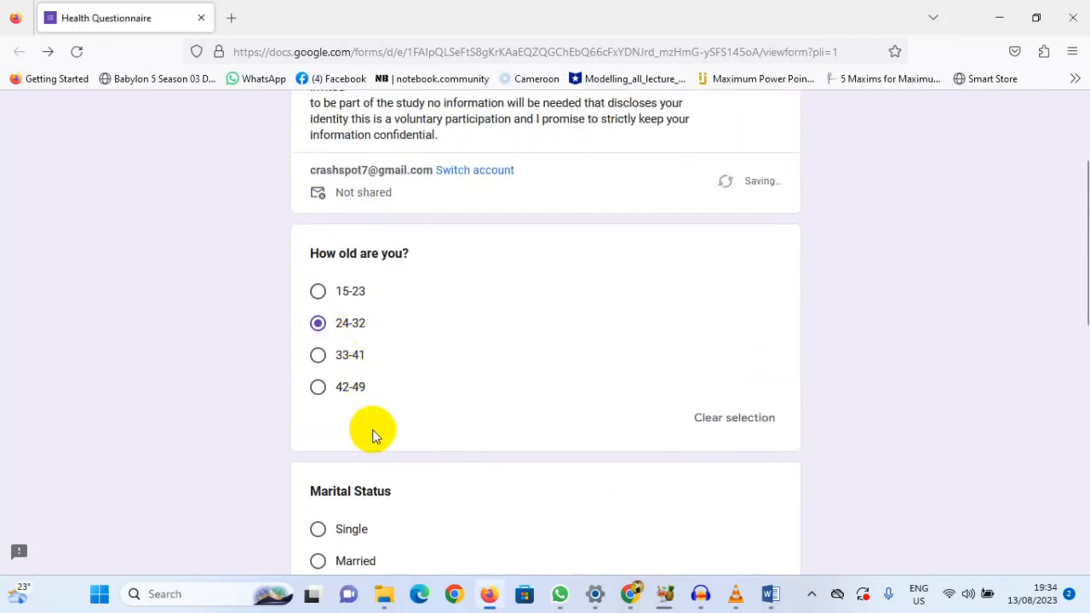
scroll(380, 431, "down", 2)
scroll(513, 230, "up", 2)
scroll(512, 230, "up", 2)
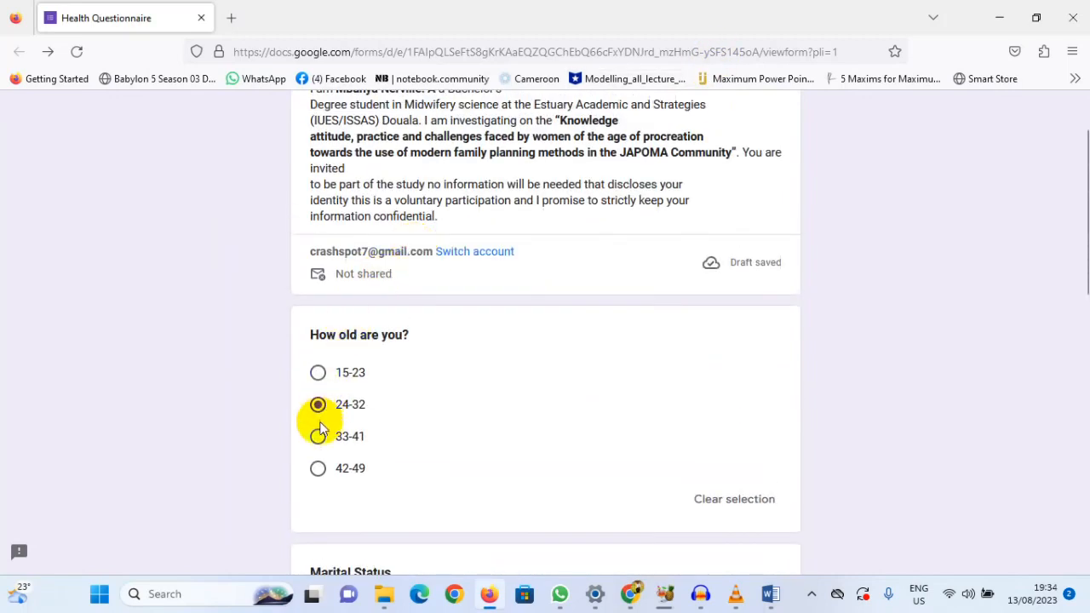
scroll(669, 336, "down", 3)
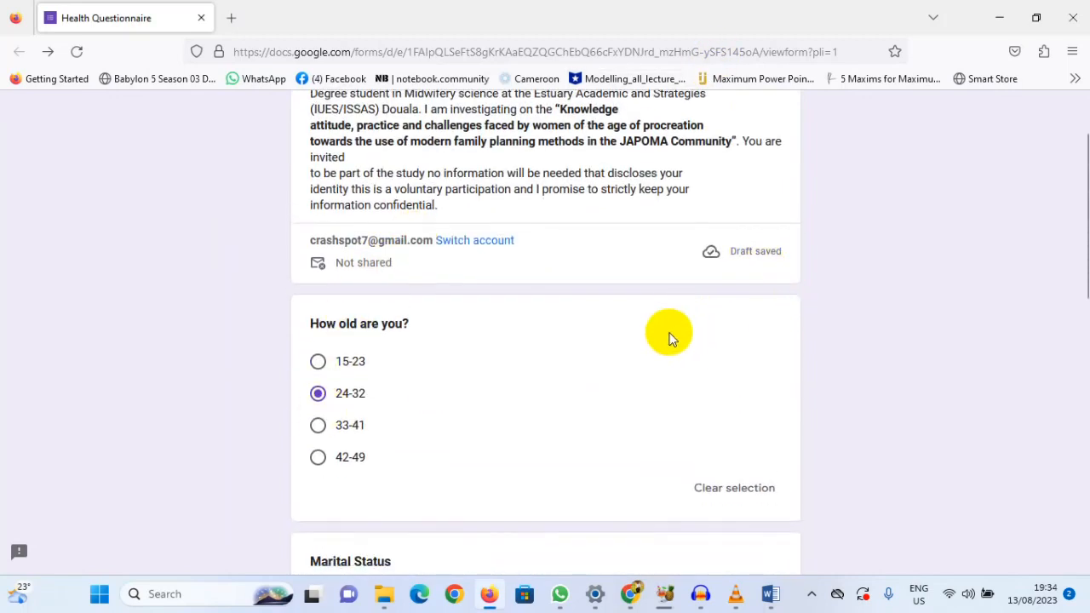
left_click(319, 401)
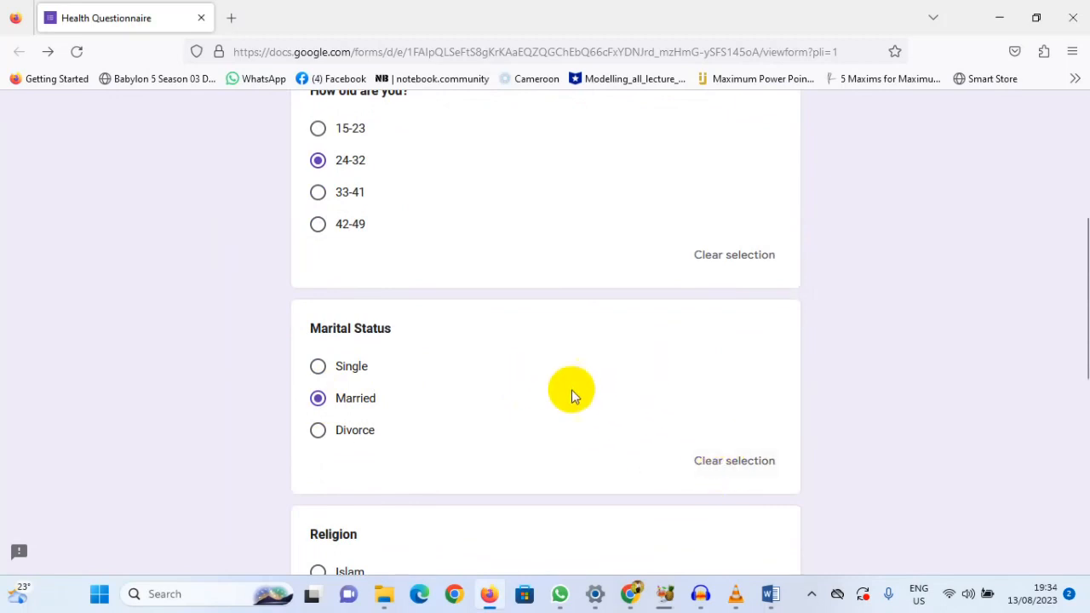
Step: Answer Christianity for religion and No for having heard about modern family planning, and submit the questionnaire
scroll(571, 392, "up", 1)
scroll(727, 292, "down", 4)
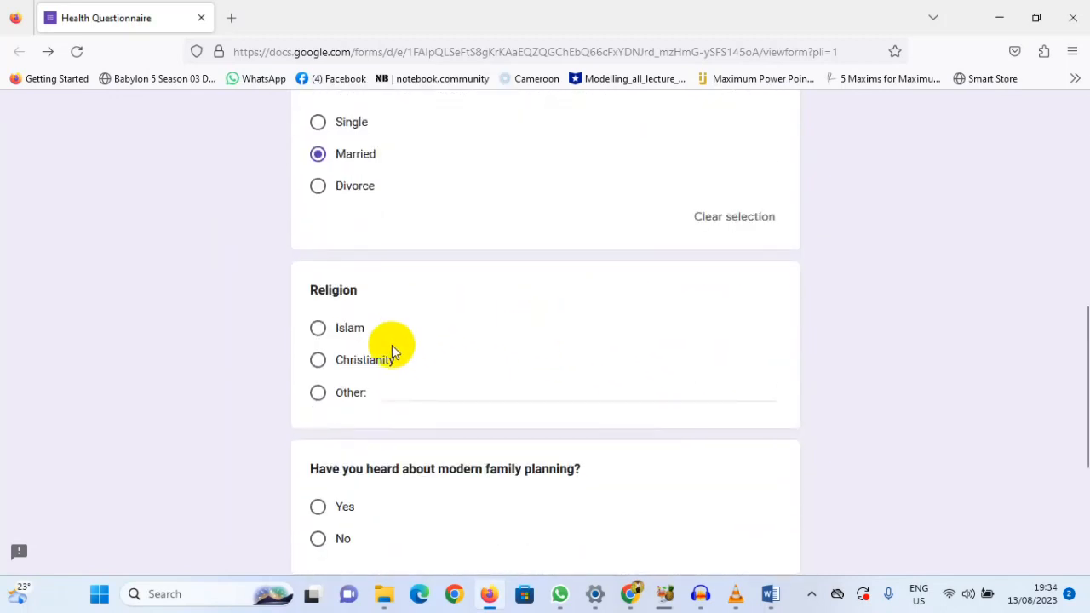
left_click(319, 362)
scroll(345, 349, "down", 4)
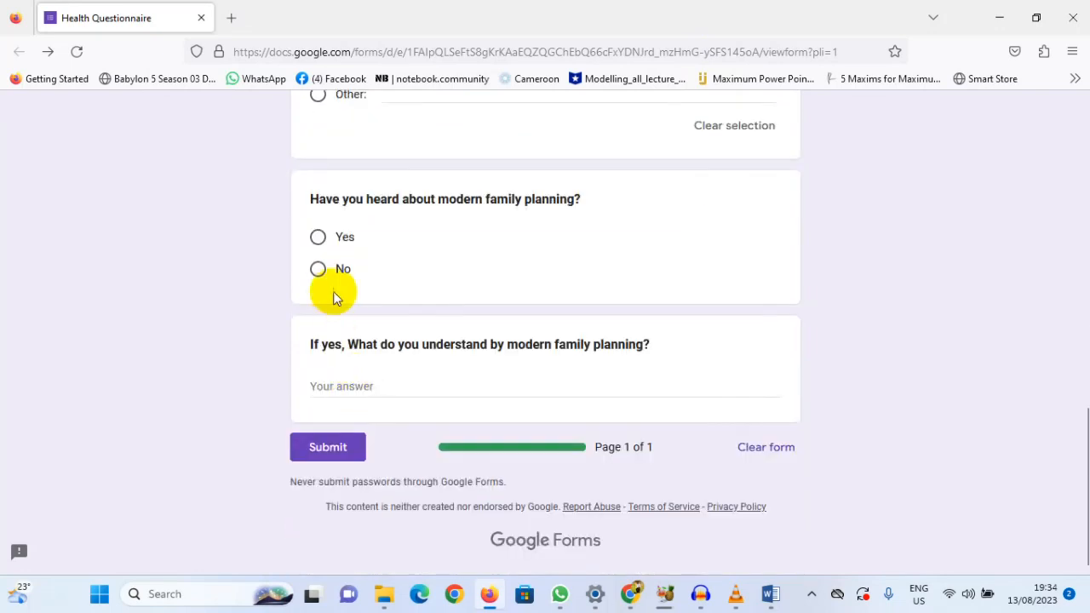
left_click(317, 271)
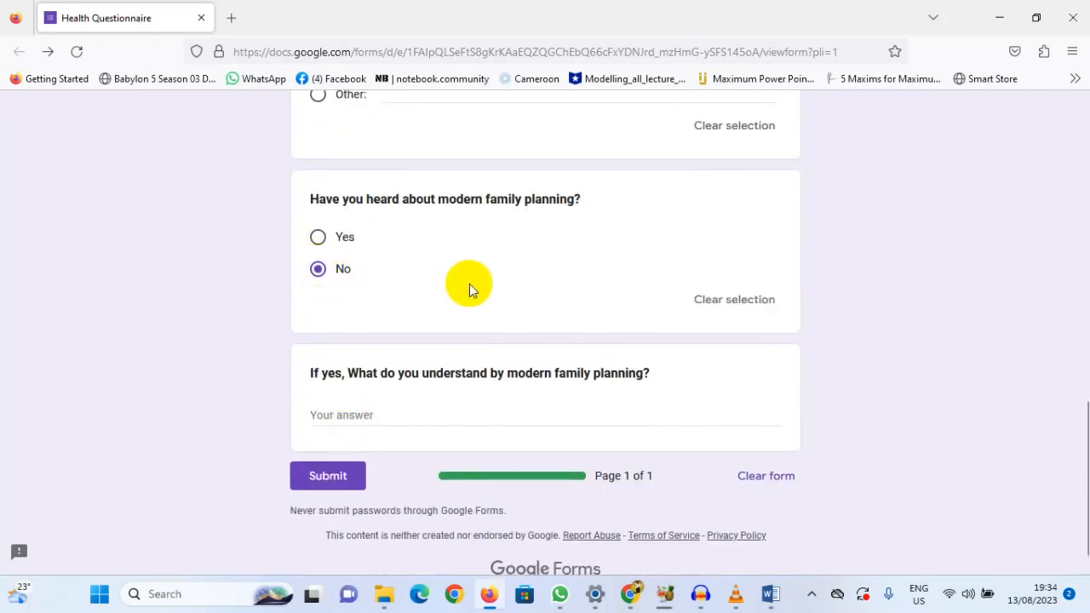
left_click(321, 482)
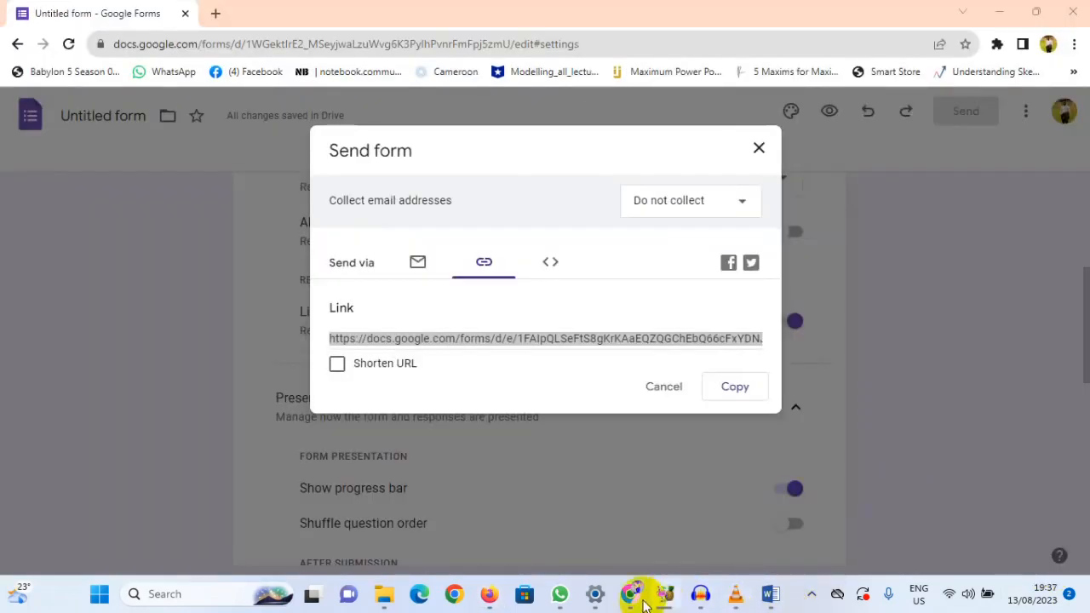
Step: Check the submission confirmation page in Firefox, return to the form editor in Chrome and close the Send form dialog
left_click(490, 593)
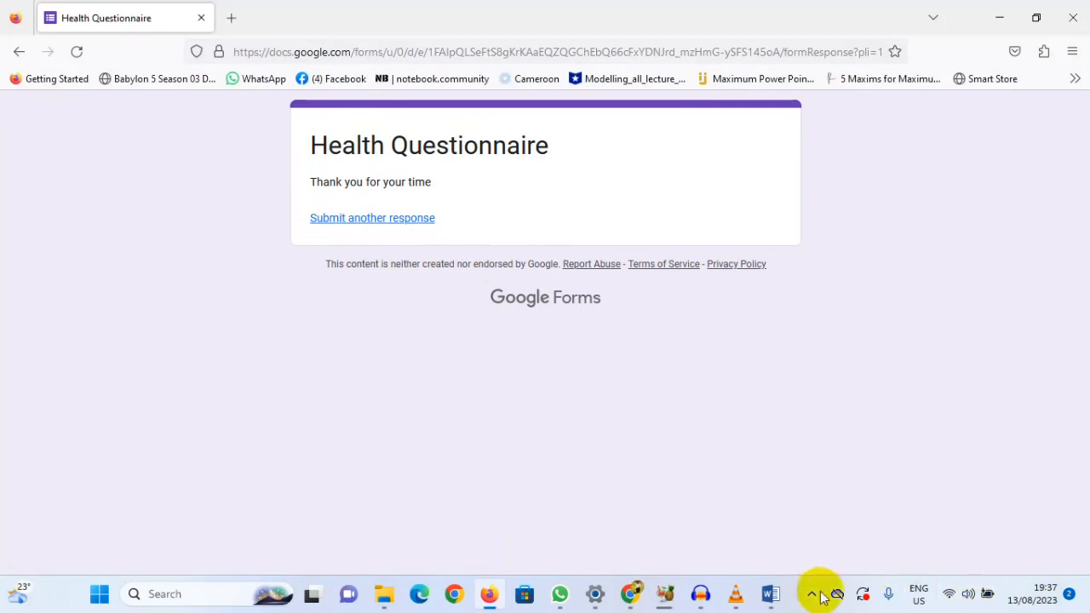
mouse_move(630, 594)
left_click(647, 525)
left_click(668, 420)
left_click(664, 388)
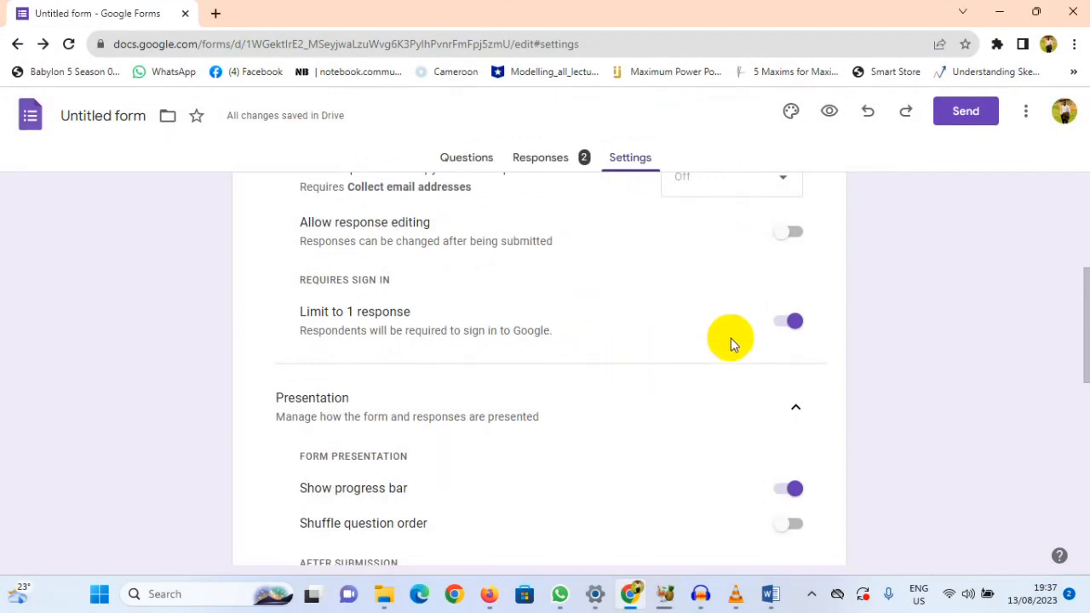
Step: Turn Limit to 1 response off and on again in the form's settings, and review the presentation settings
scroll(606, 355, "up", 1)
scroll(607, 356, "up", 4)
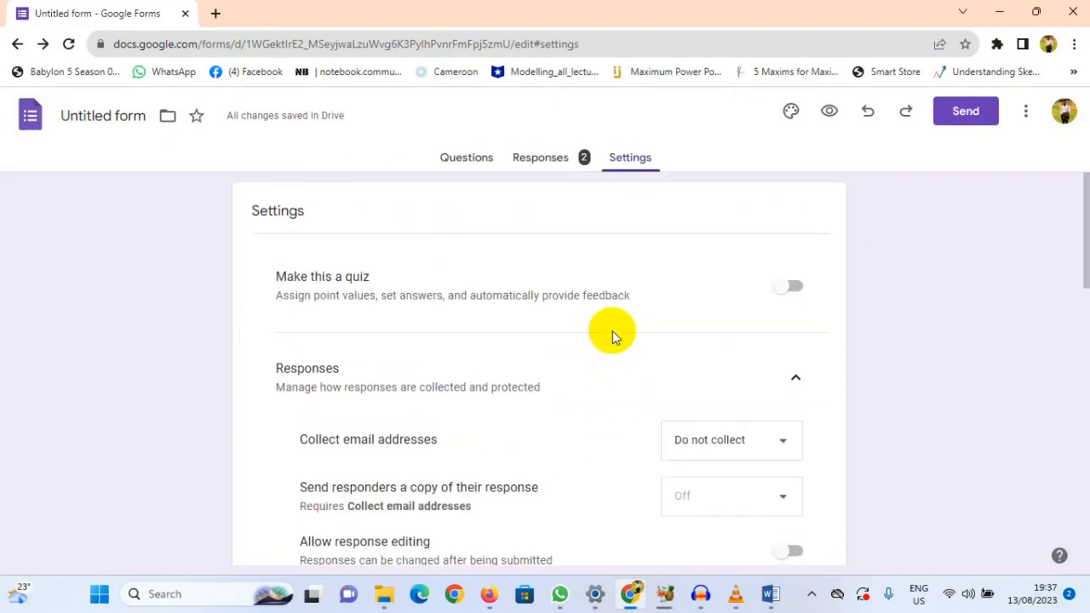
scroll(494, 337, "down", 3)
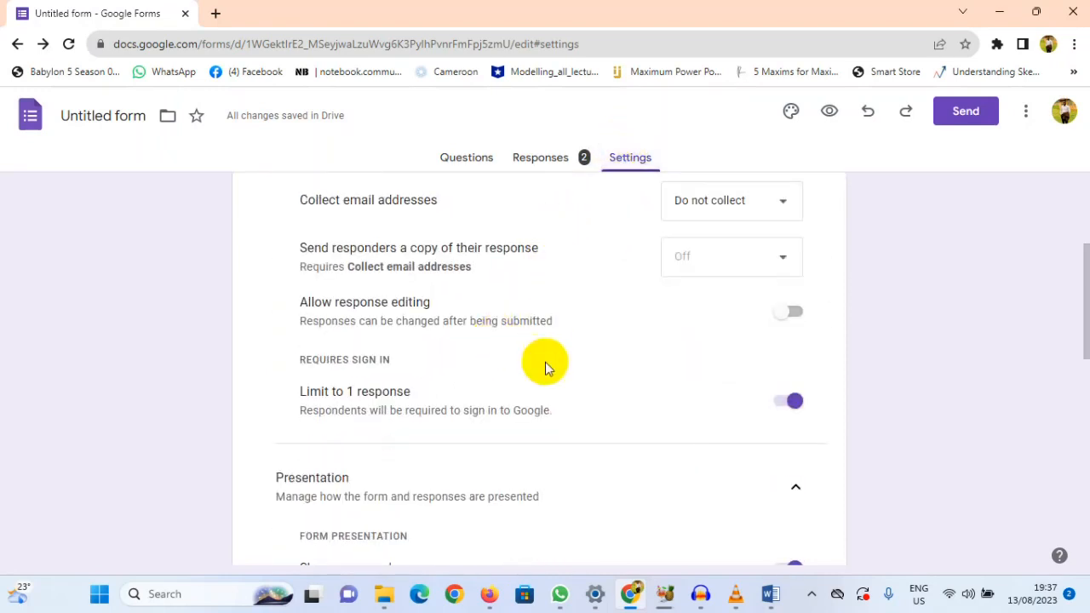
left_click(776, 409)
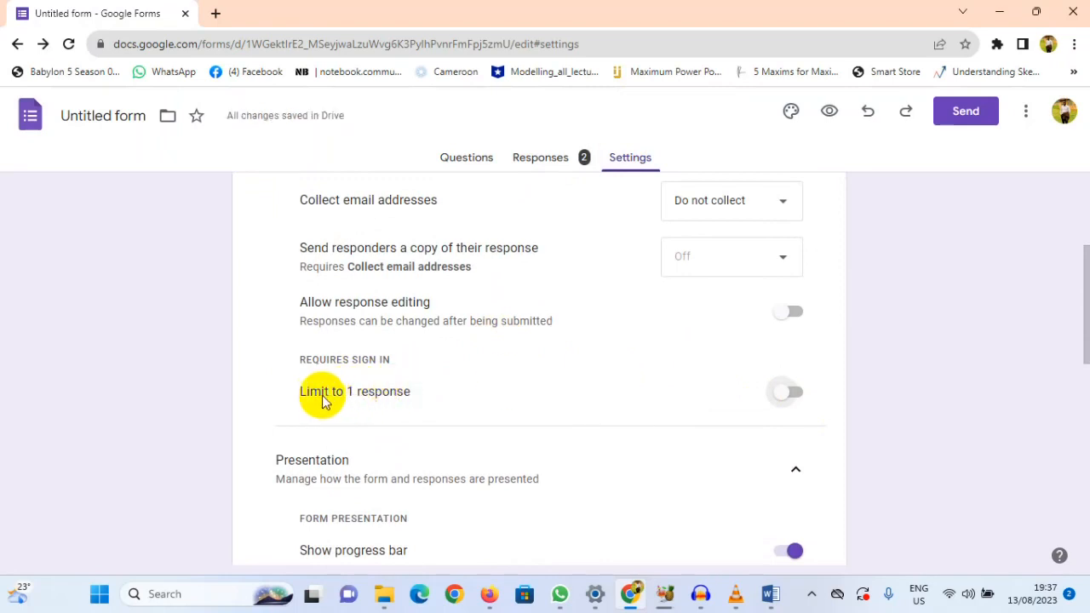
left_click(794, 395)
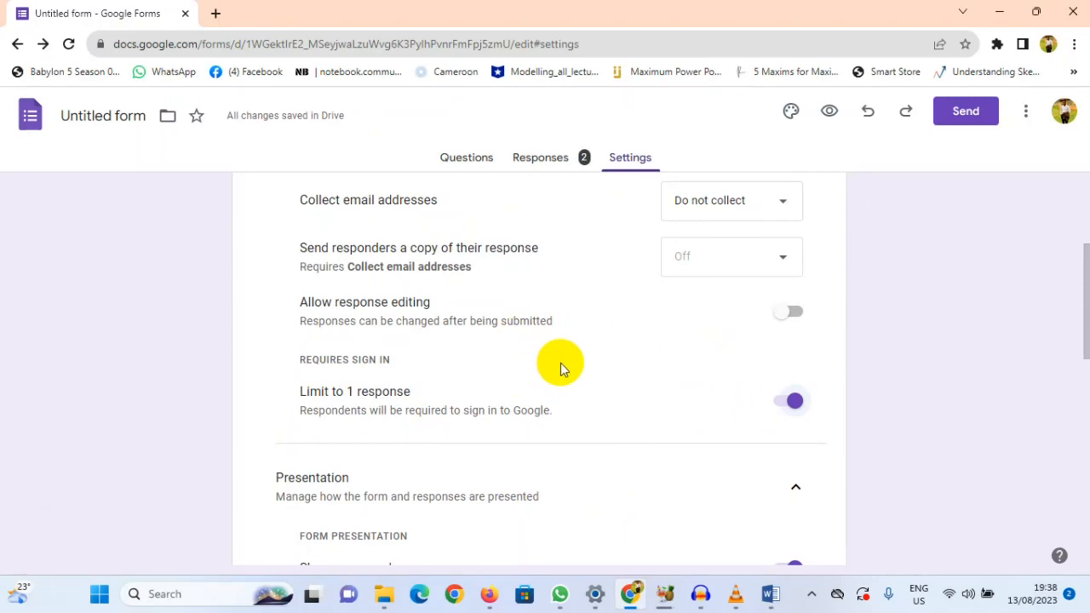
scroll(560, 362, "down", 5)
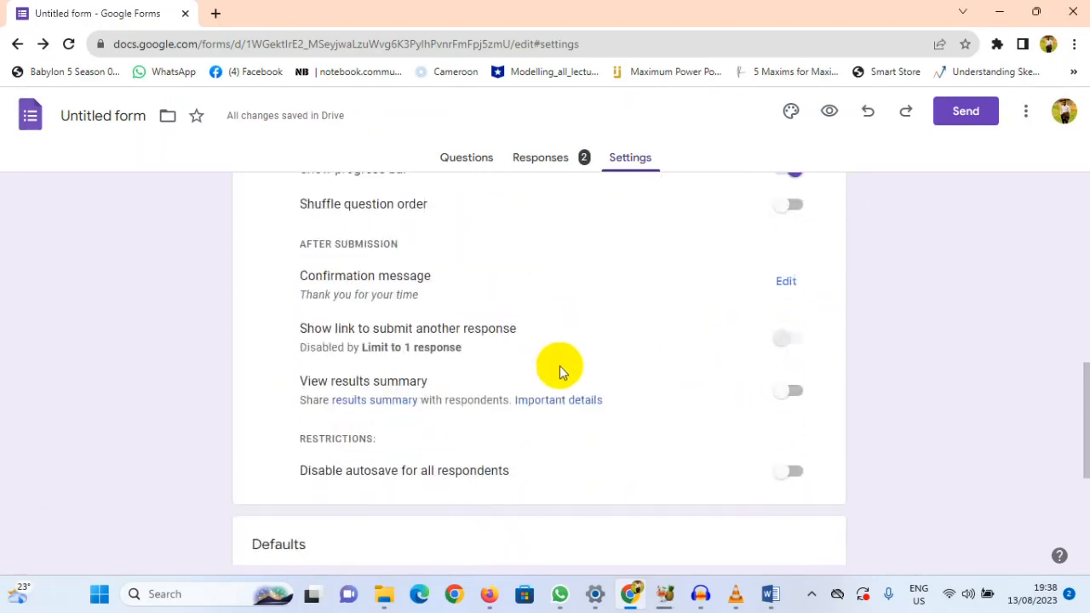
scroll(559, 368, "up", 3)
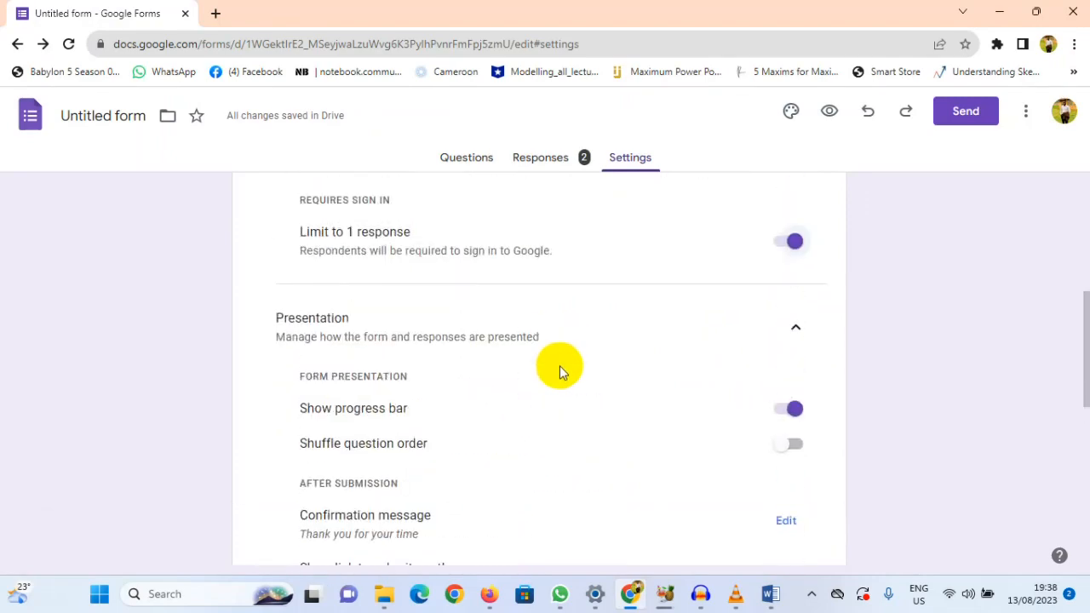
Step: Copy the form's shareable link from the Send form dialog
scroll(559, 368, "up", 4)
scroll(601, 352, "up", 1)
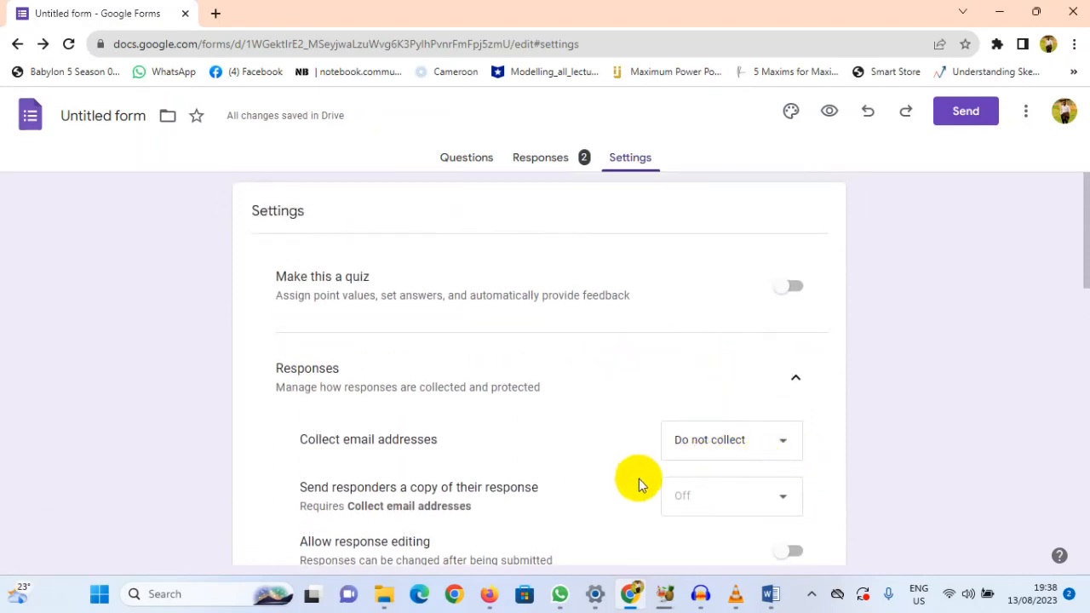
left_click(963, 123)
left_click(480, 259)
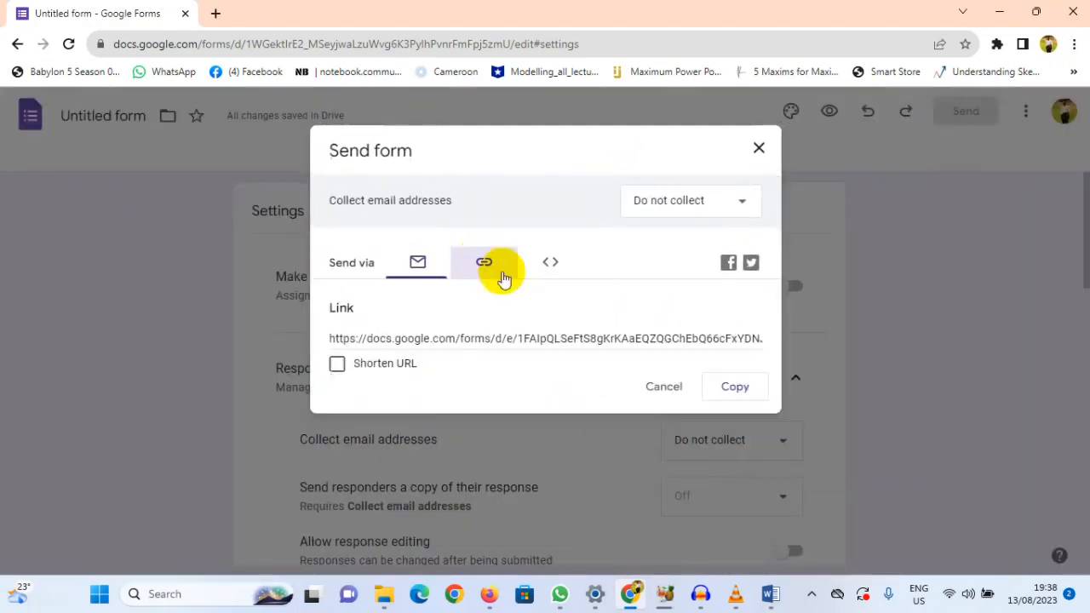
left_click(738, 389)
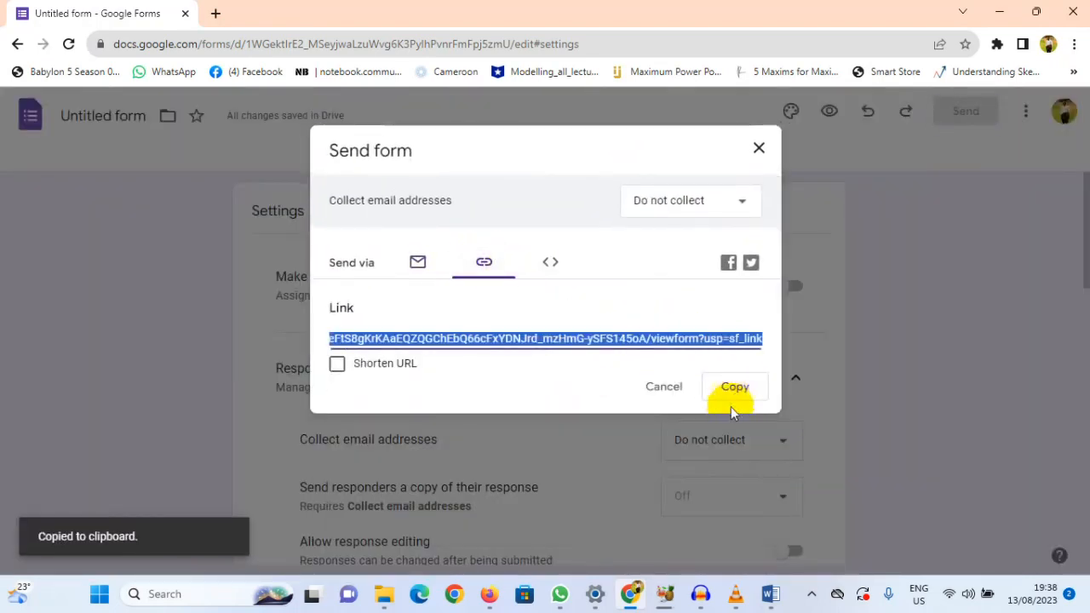
Step: Switch to Firefox and open the copied form link in a new tab
left_click(491, 596)
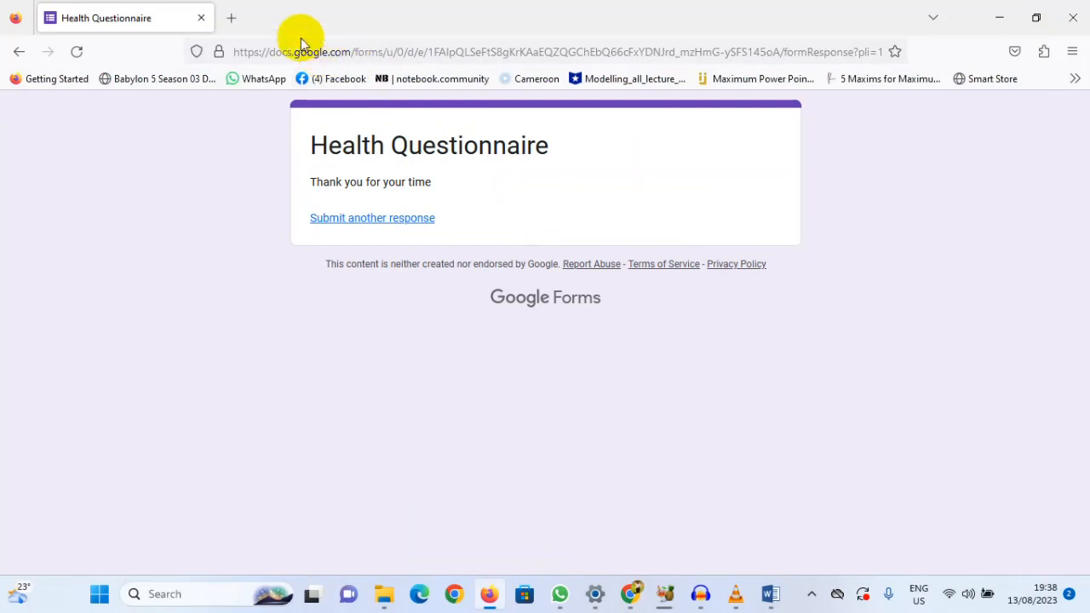
left_click(230, 20)
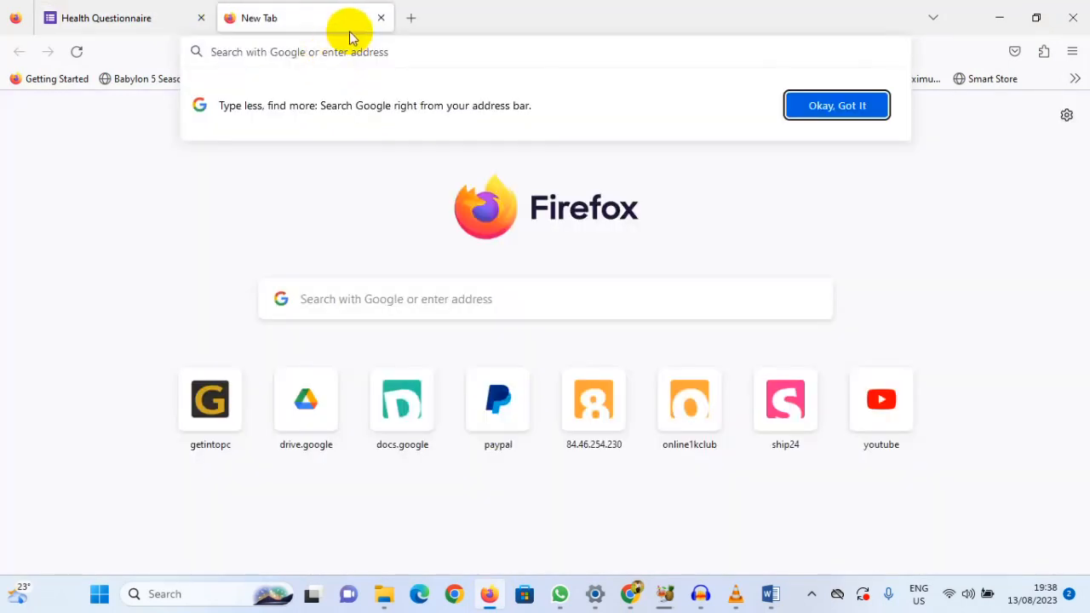
key("ctrl+v")
key("Return")
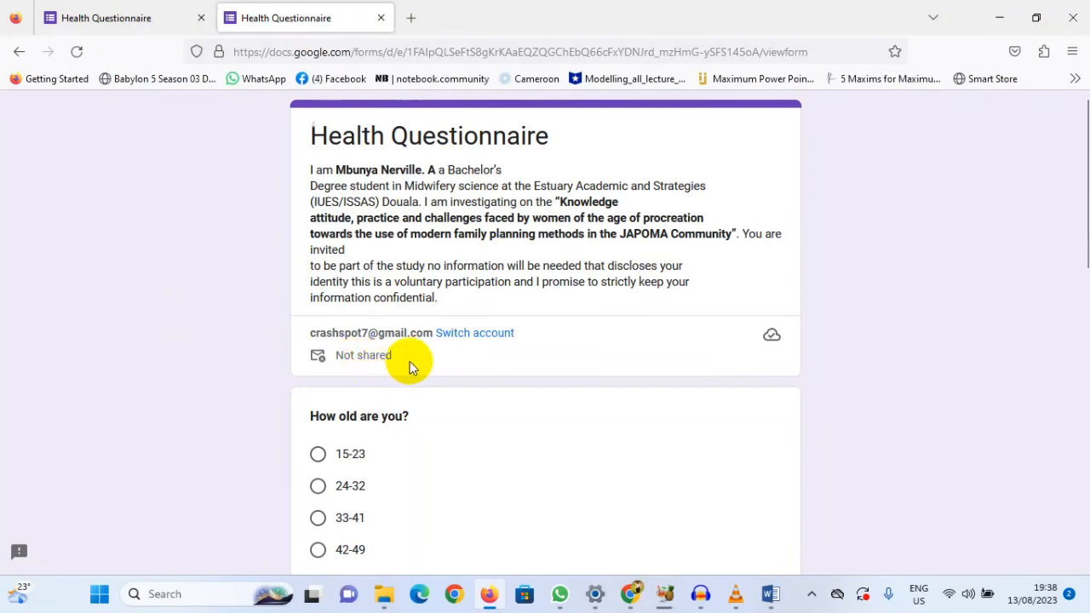
Step: Answer 24-32 for age, Single, Islam and No for having heard about modern family planning, and submit the questionnaire
scroll(353, 380, "down", 3)
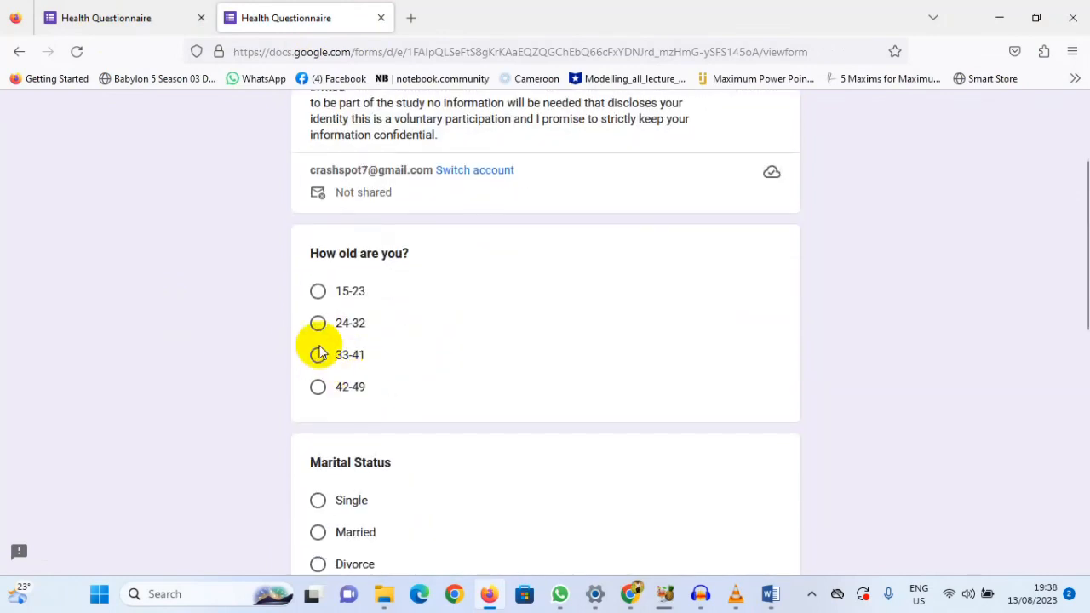
left_click(317, 323)
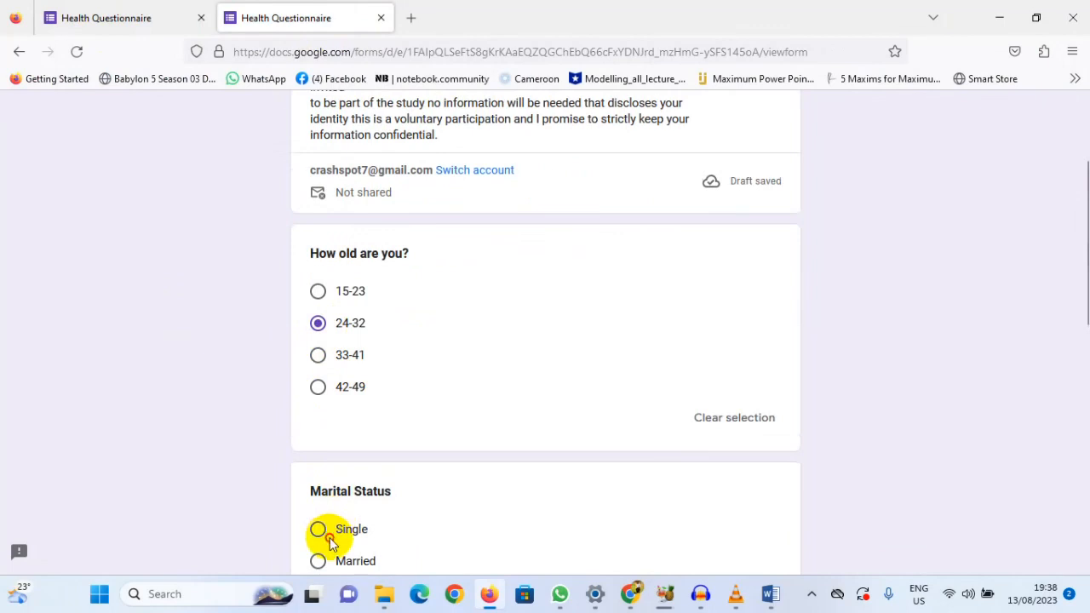
scroll(352, 540, "down", 5)
left_click(348, 412)
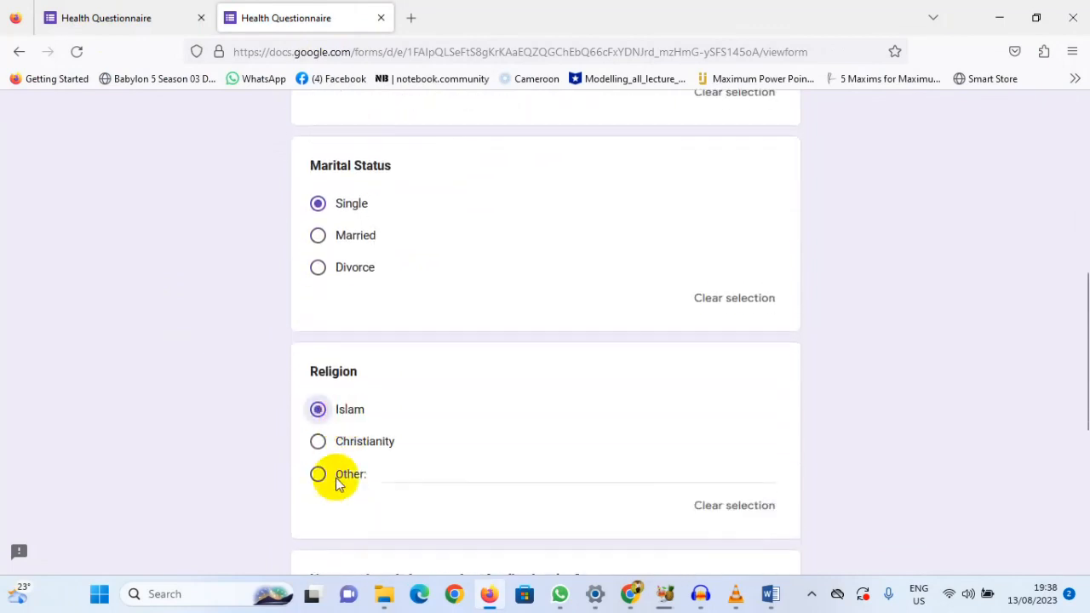
scroll(341, 482, "down", 5)
left_click(319, 270)
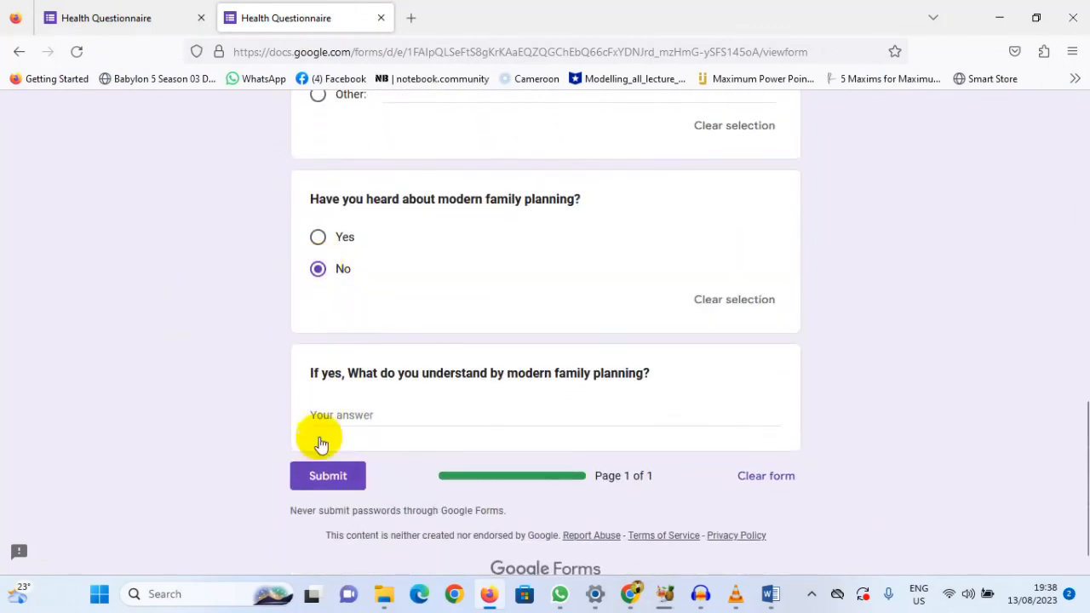
left_click(319, 473)
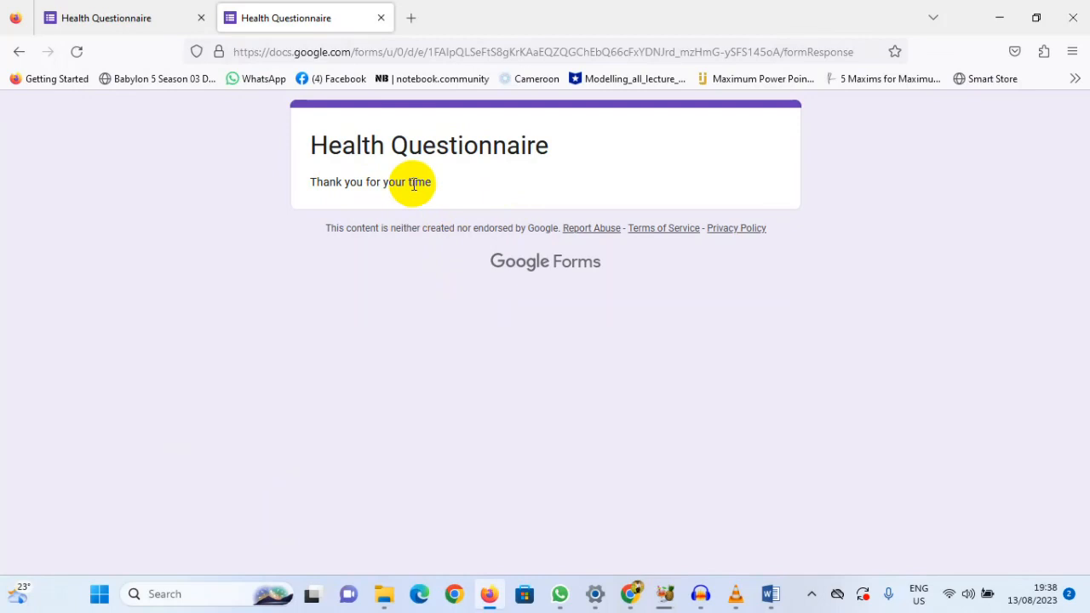
Step: Return to the form editor in Chrome, close the Send form dialog and open the form's responses in Google Sheets
left_click(629, 593)
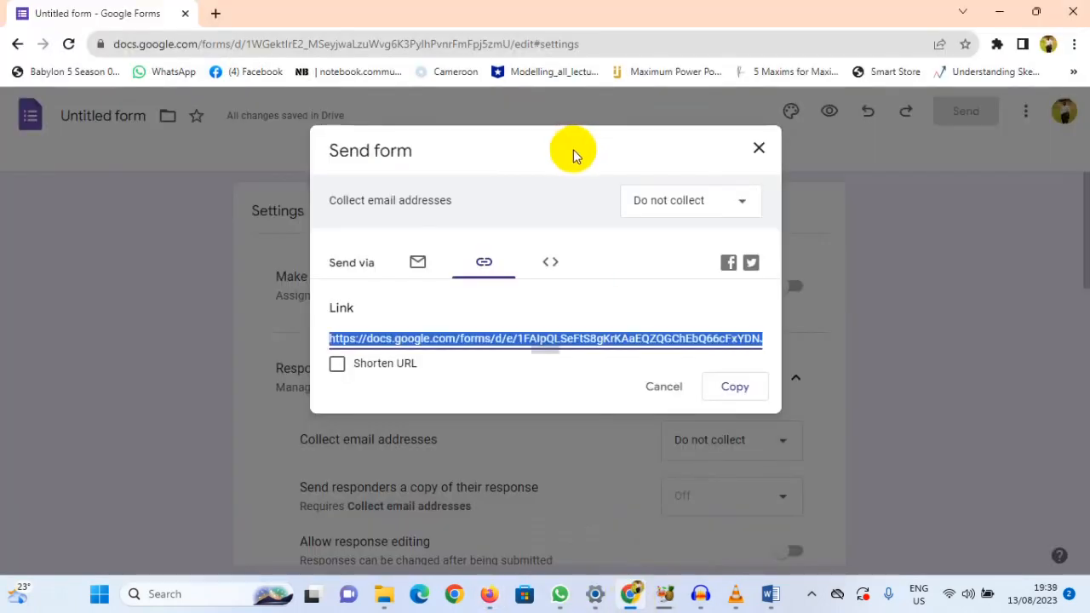
left_click(661, 387)
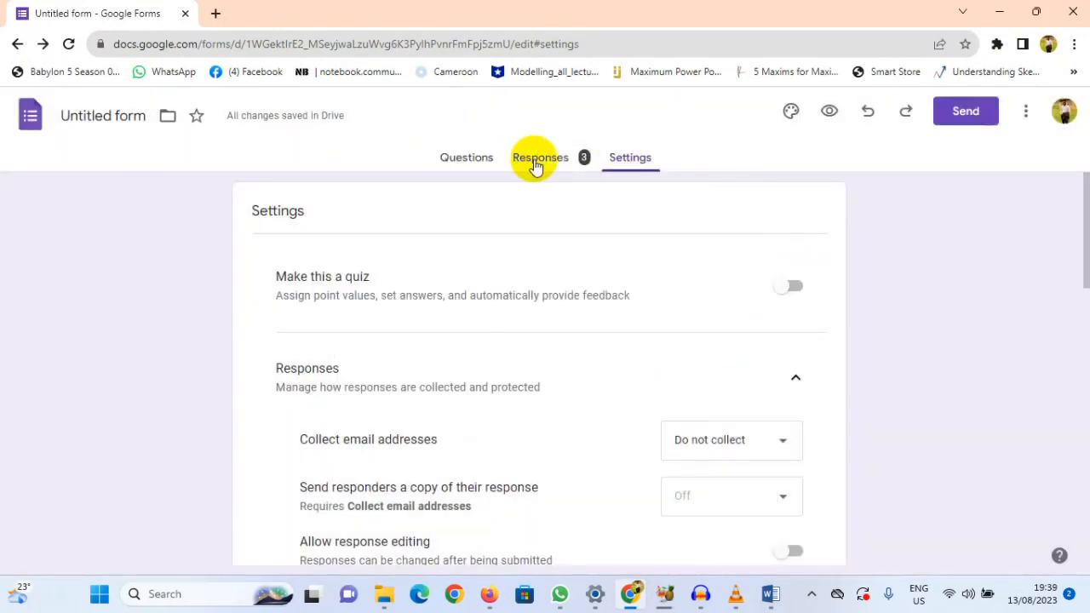
left_click(541, 161)
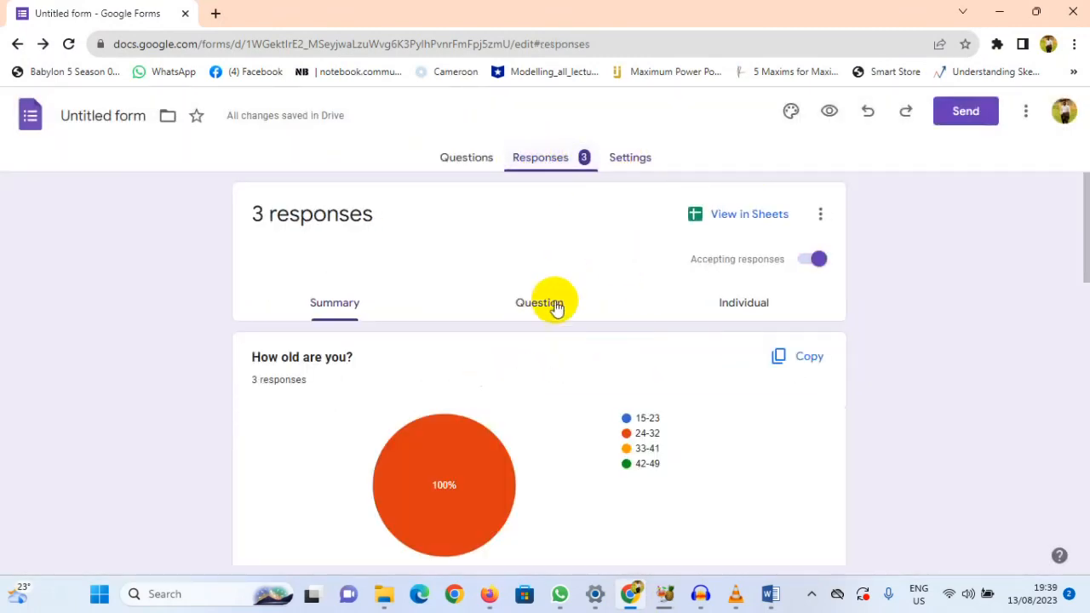
scroll(506, 409, "down", 15)
scroll(512, 409, "up", 15)
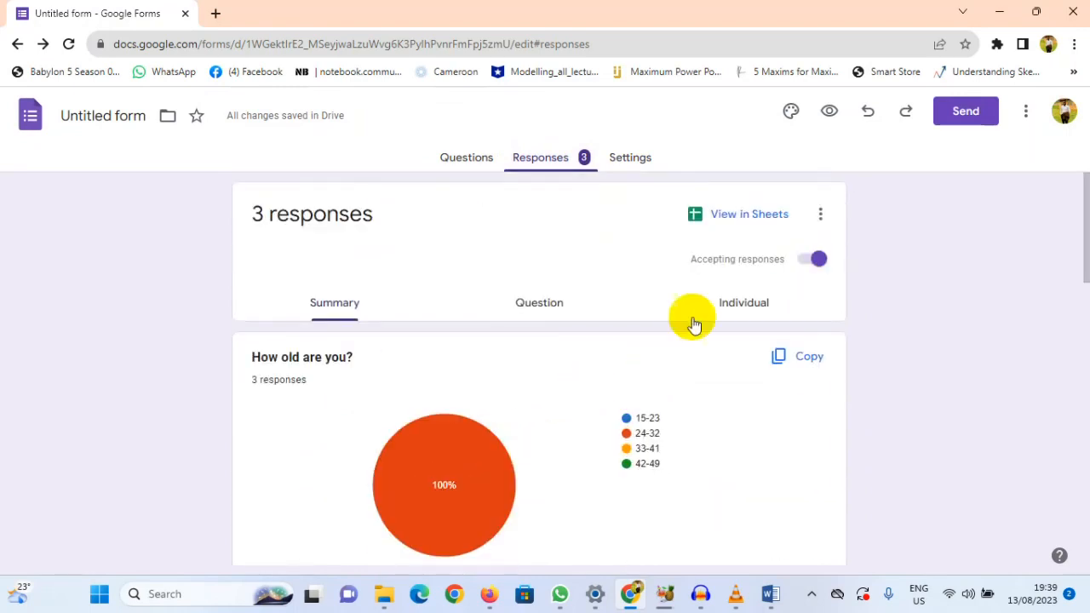
left_click(750, 220)
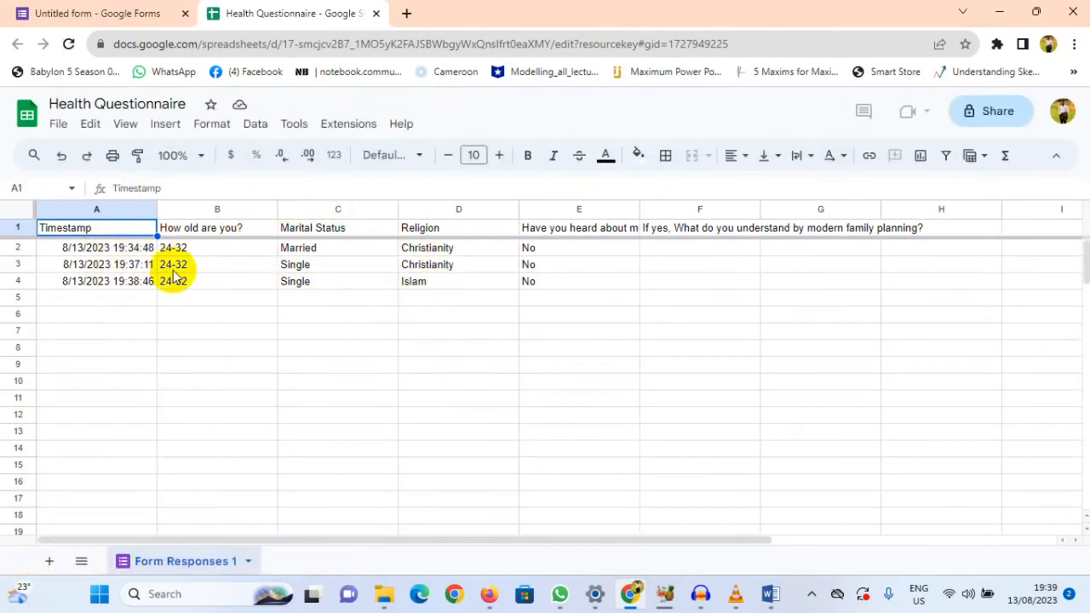
Step: Examine the second response in row 3, from timestamp to the modern family planning answer, and look at the sheet's options
left_click(128, 266)
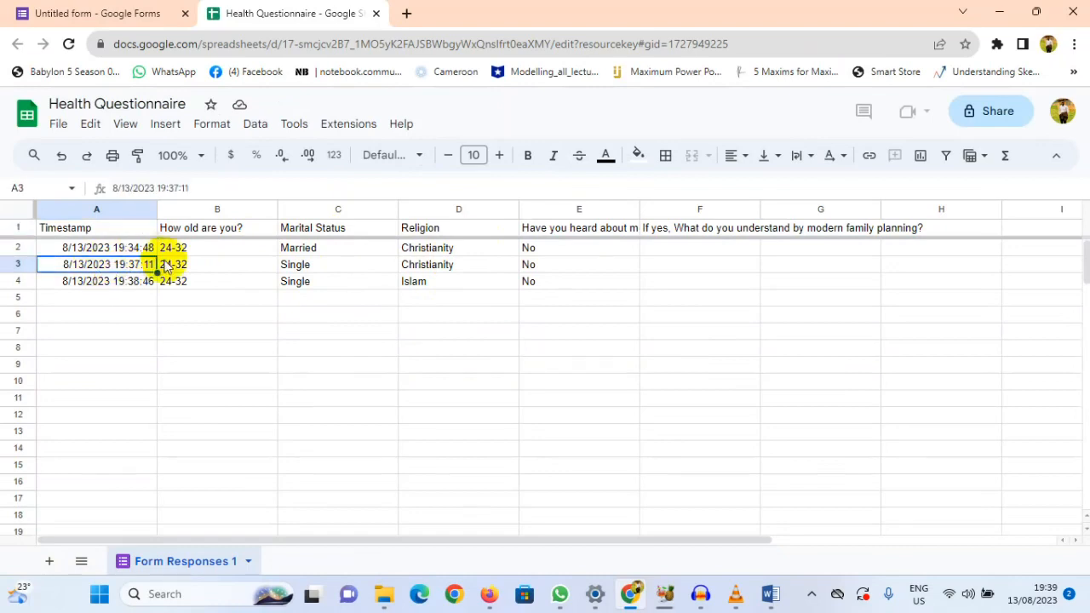
left_click(214, 264)
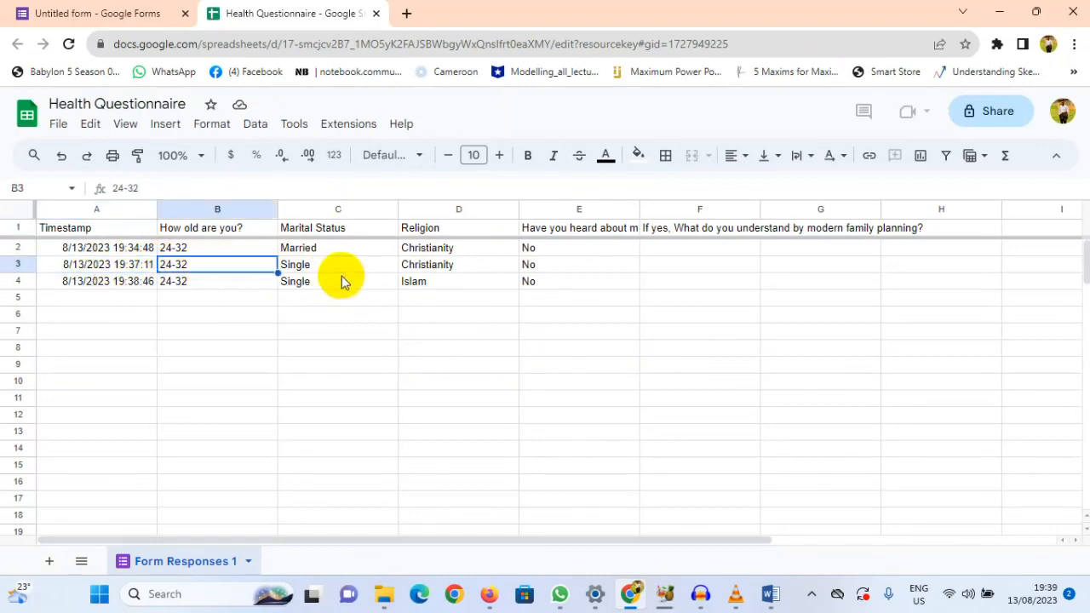
left_click(342, 281)
key("Up")
key("Right")
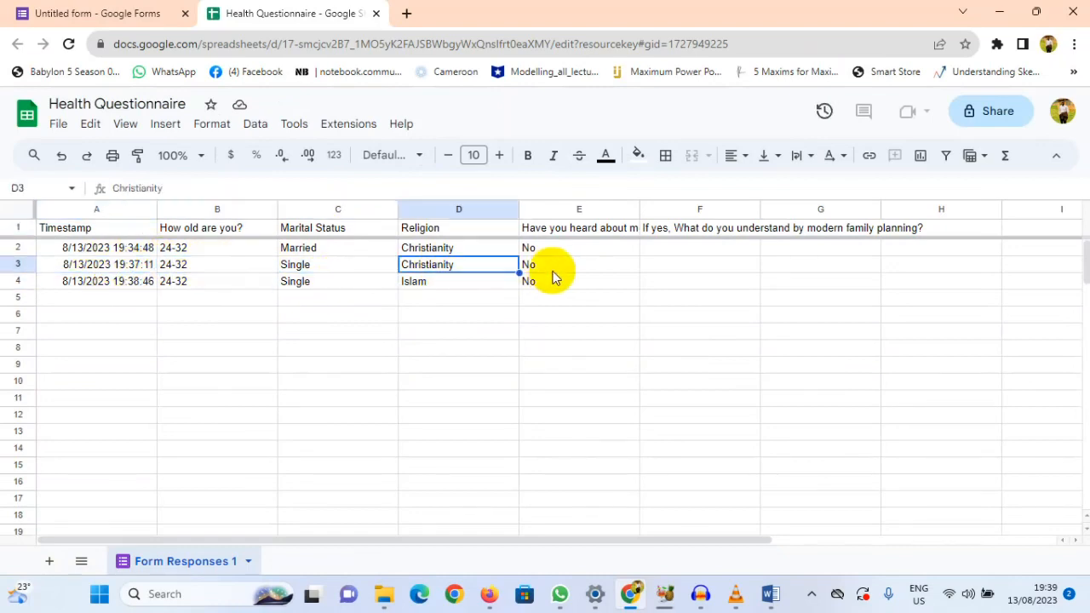
left_click(552, 271)
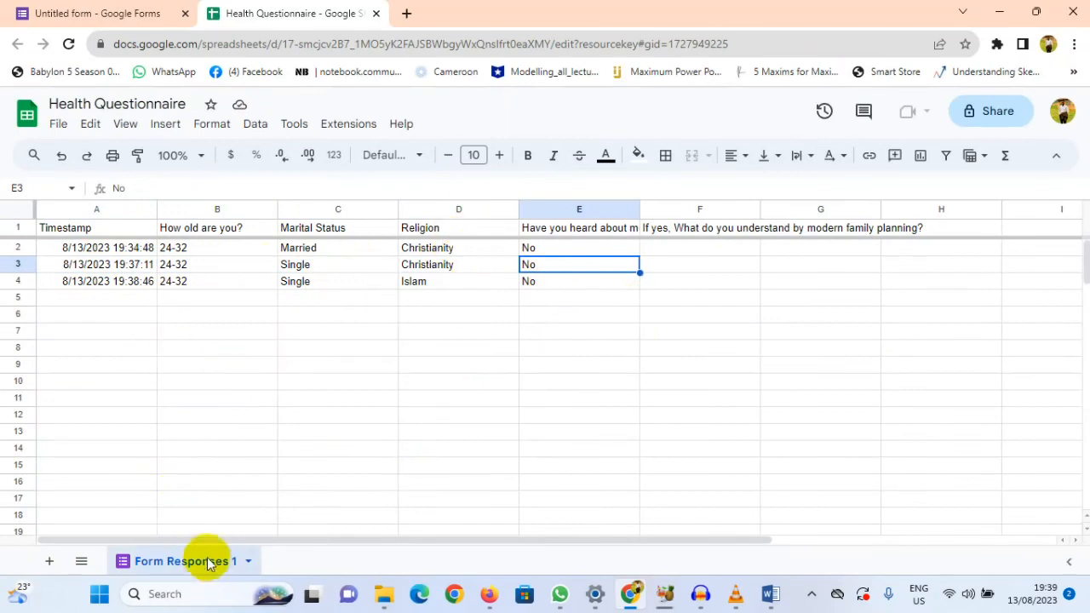
left_click(250, 562)
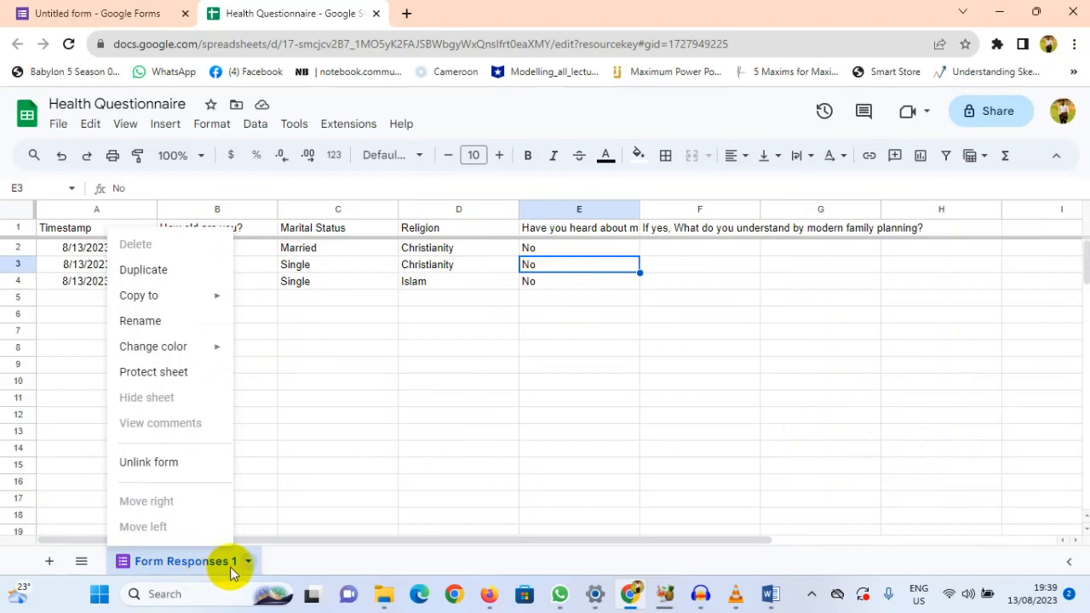
left_click(308, 433)
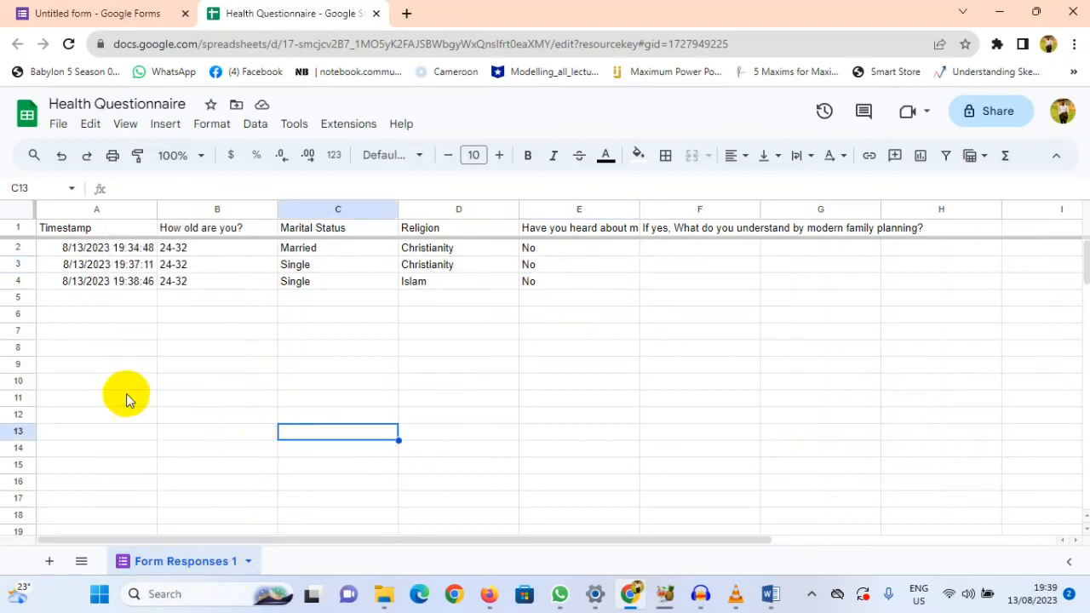
Step: Download the responses spreadsheet as a Microsoft Excel file named Health Questionnaire.xlsx into the Data Analysis folder
left_click(58, 125)
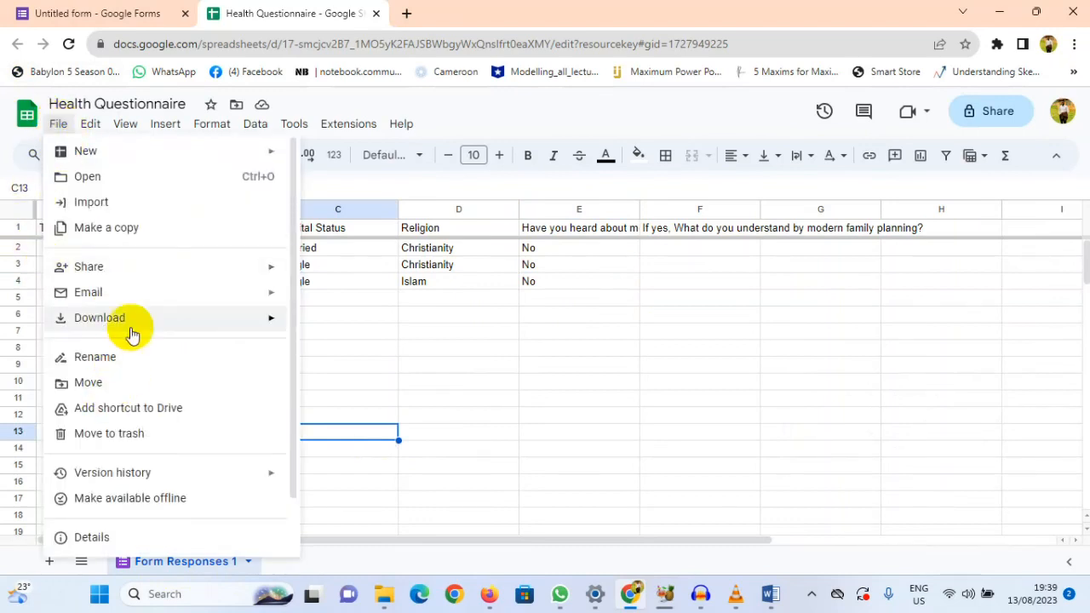
mouse_move(147, 323)
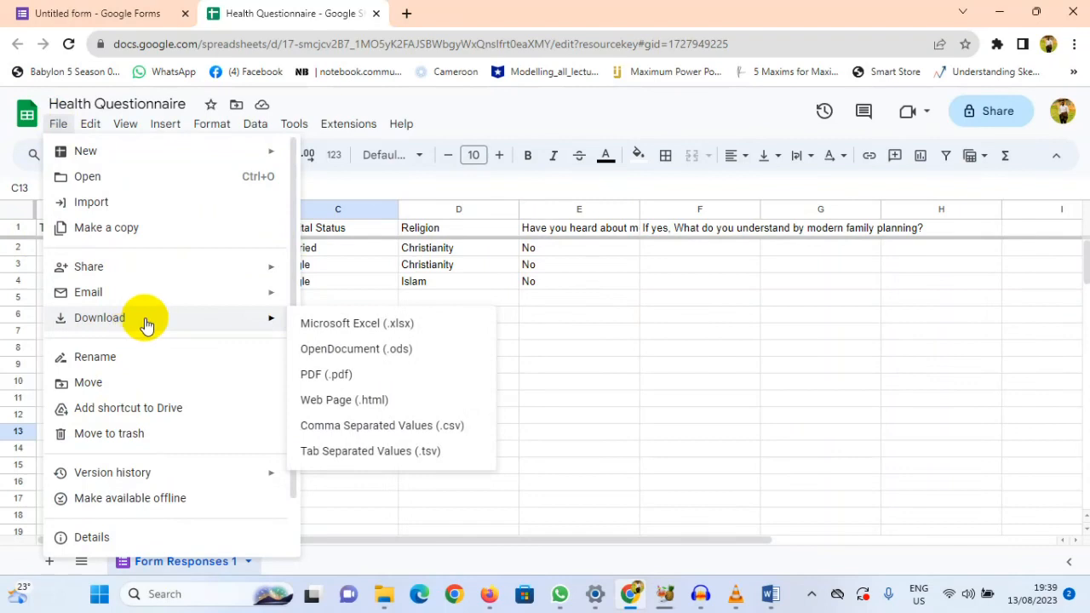
left_click(387, 325)
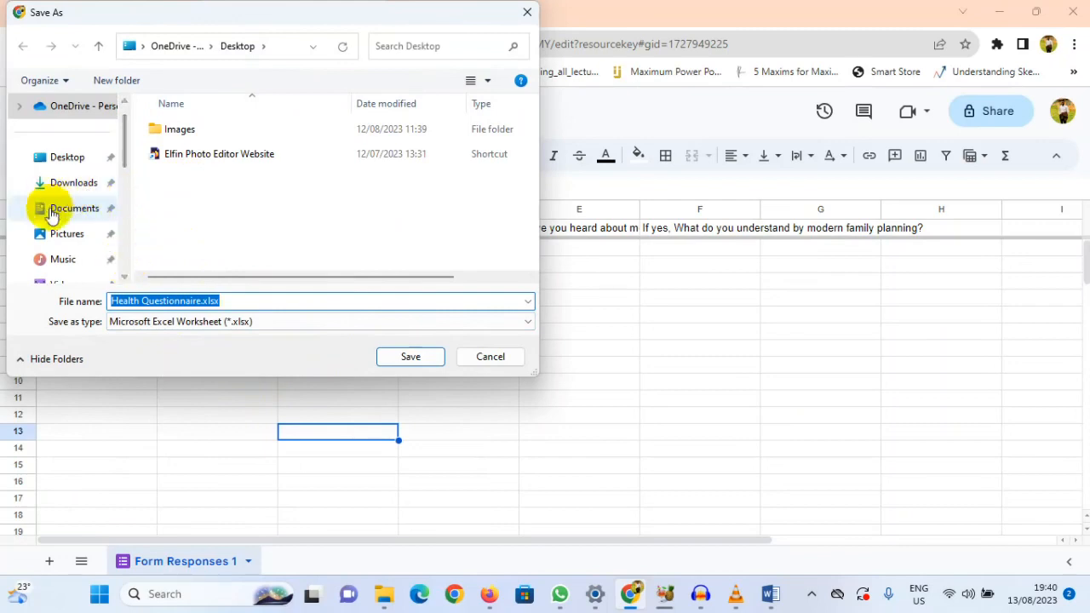
scroll(51, 212, "down", 3)
left_click(91, 216)
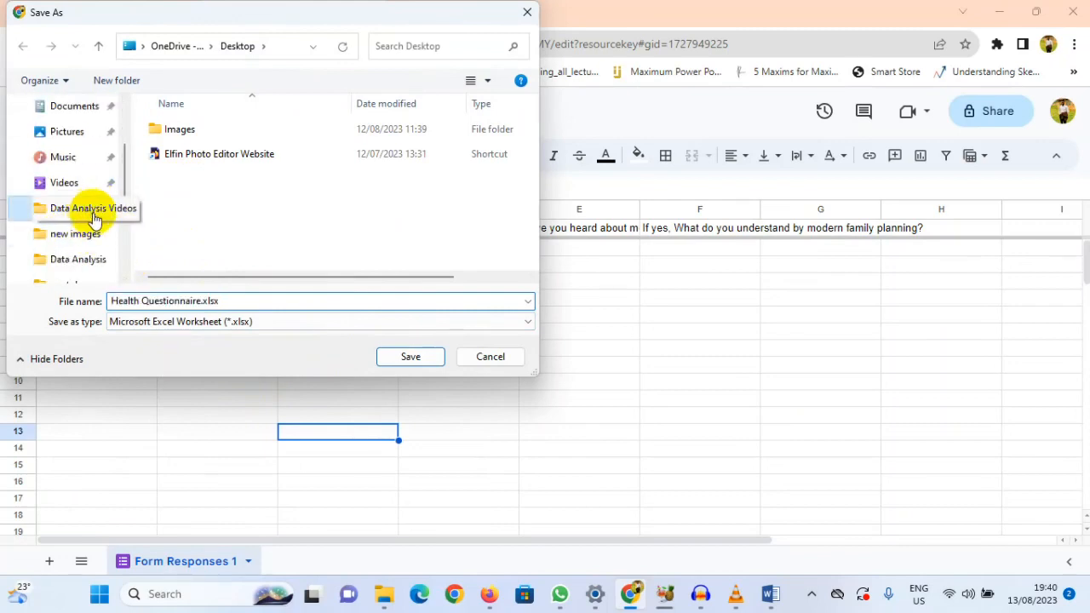
left_click(68, 265)
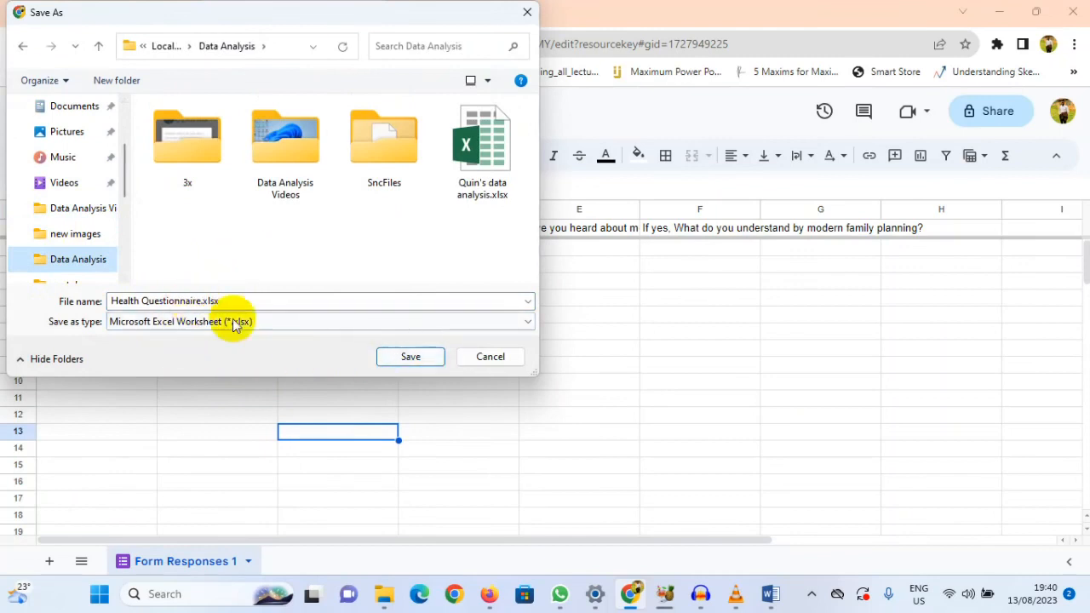
left_click(404, 357)
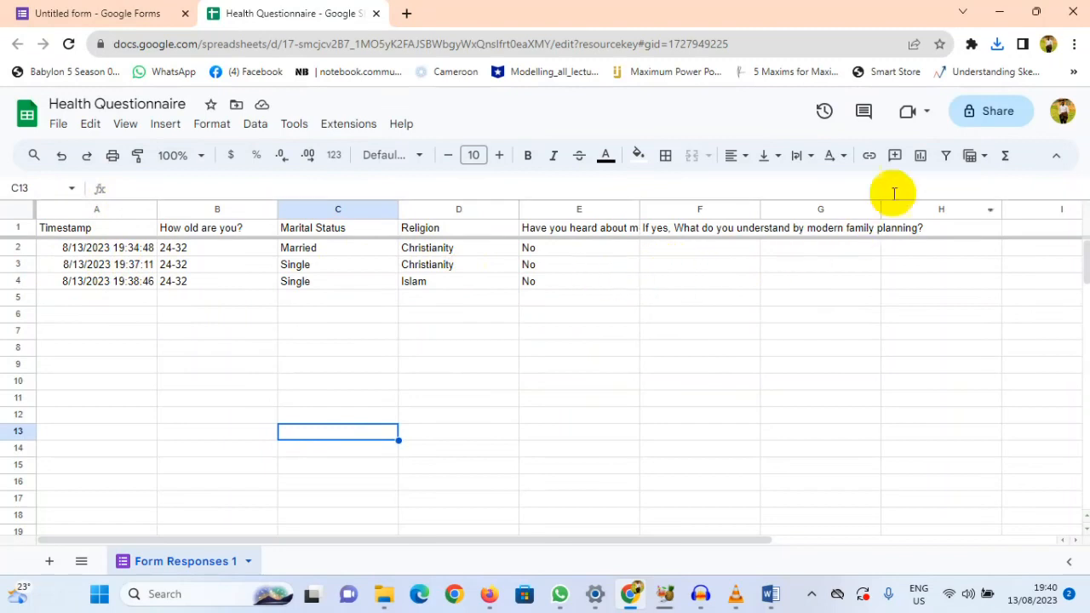
Step: Show the downloaded Health Questionnaire.xlsx in its folder and open it in Excel
left_click(996, 47)
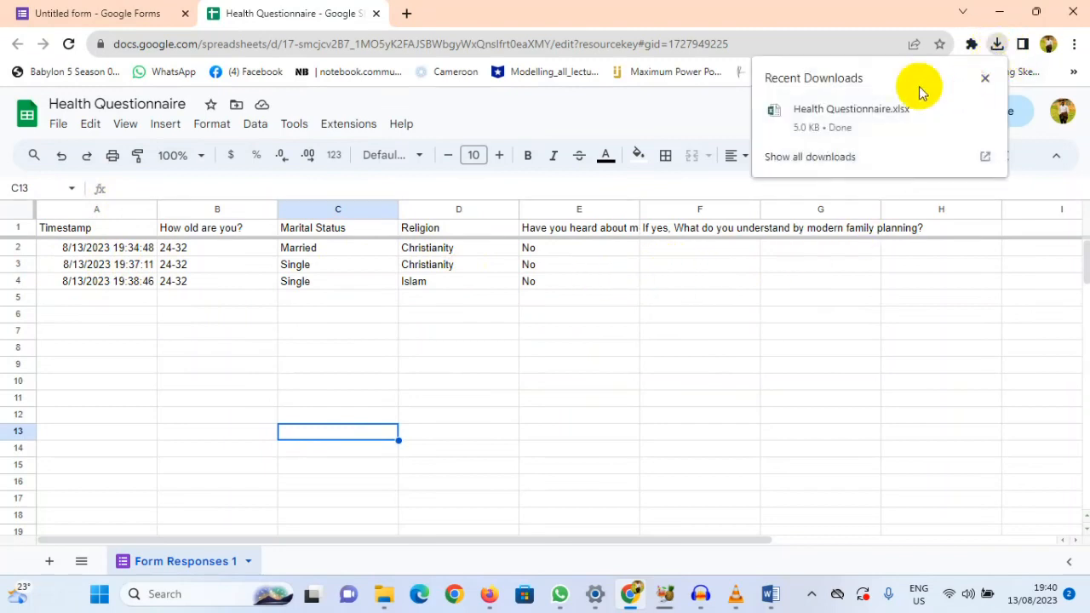
left_click(960, 112)
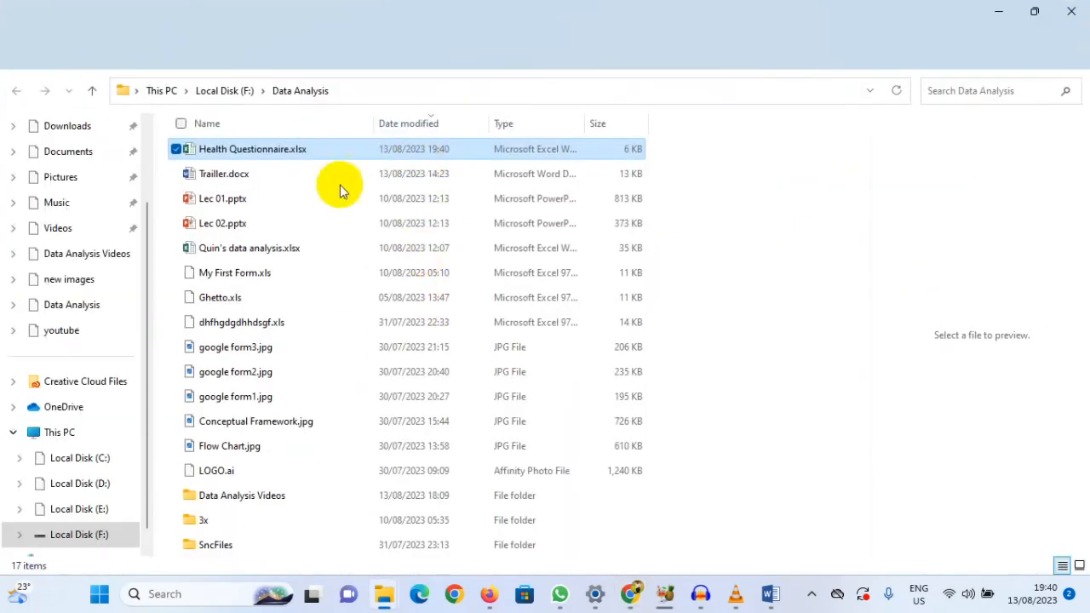
double_click(211, 149)
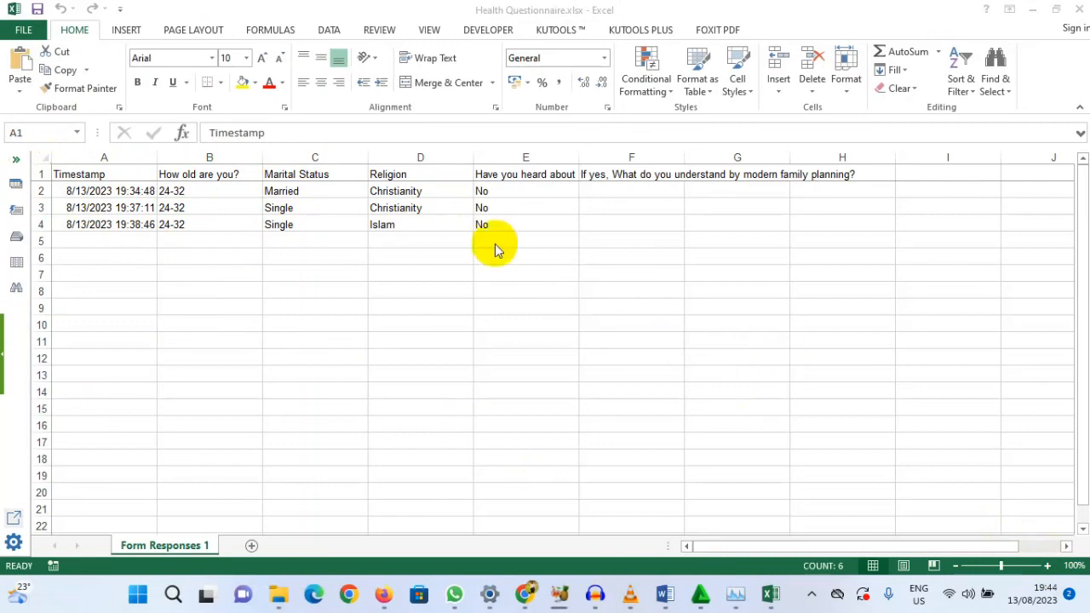
Step: Make the header row with the question titles bold and look over the Timestamp column
left_click(40, 174)
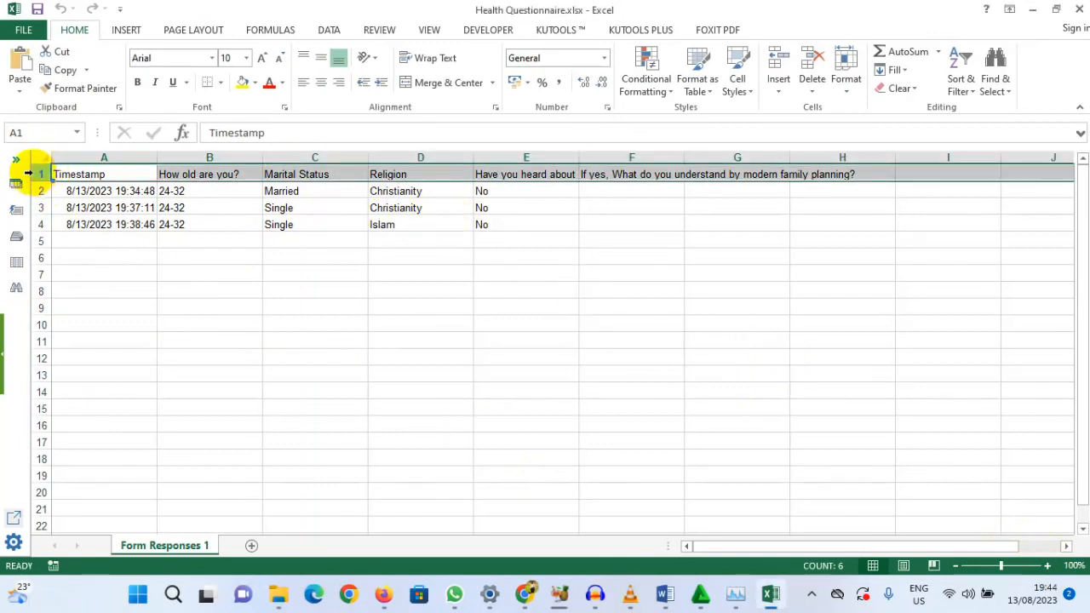
left_click(137, 81)
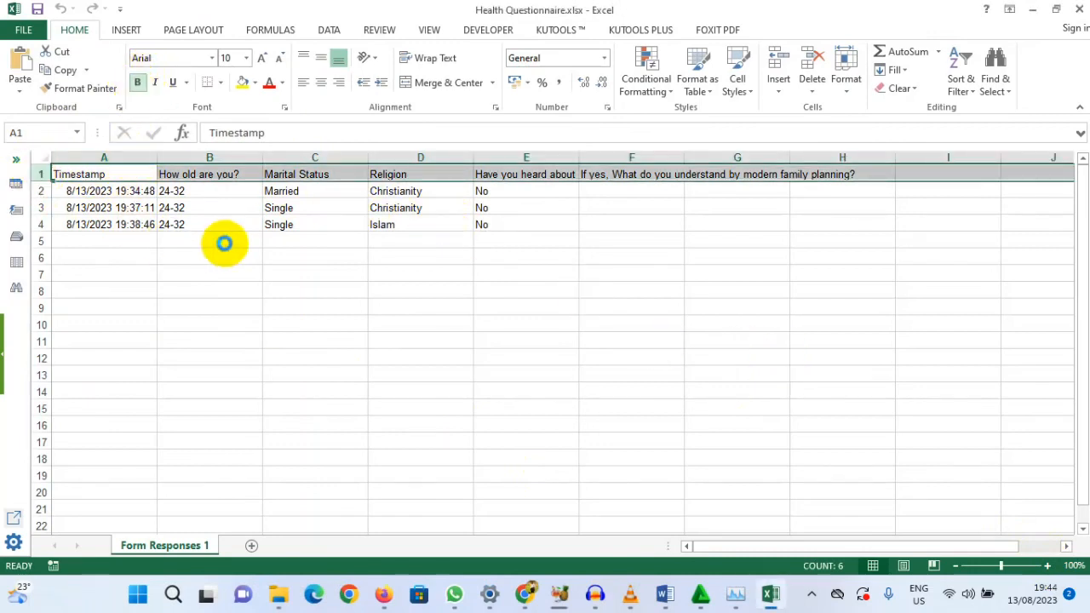
left_click(81, 223)
left_click(105, 156)
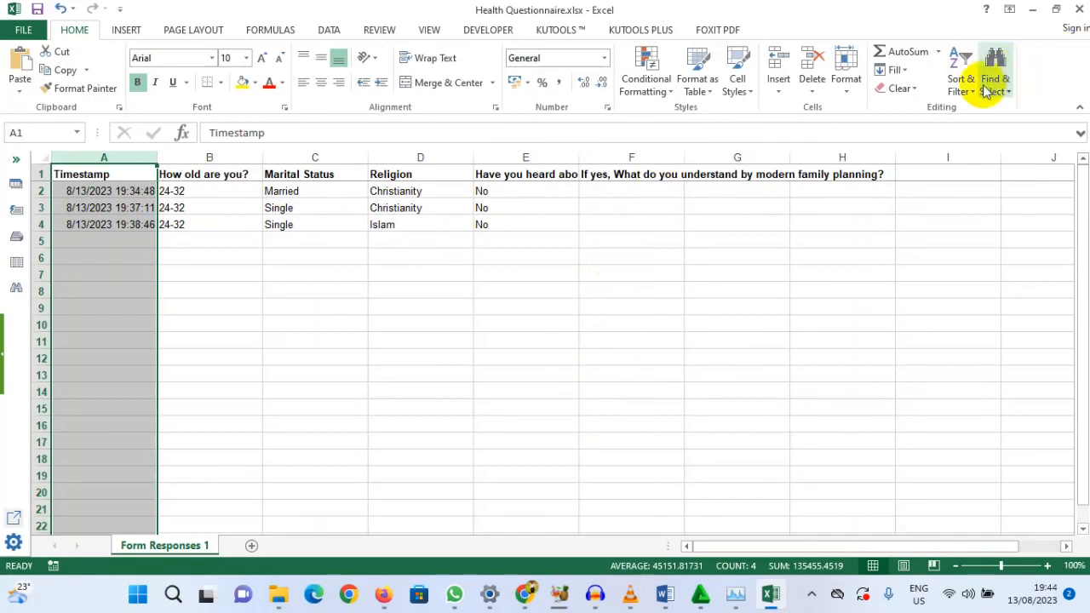
left_click(552, 308)
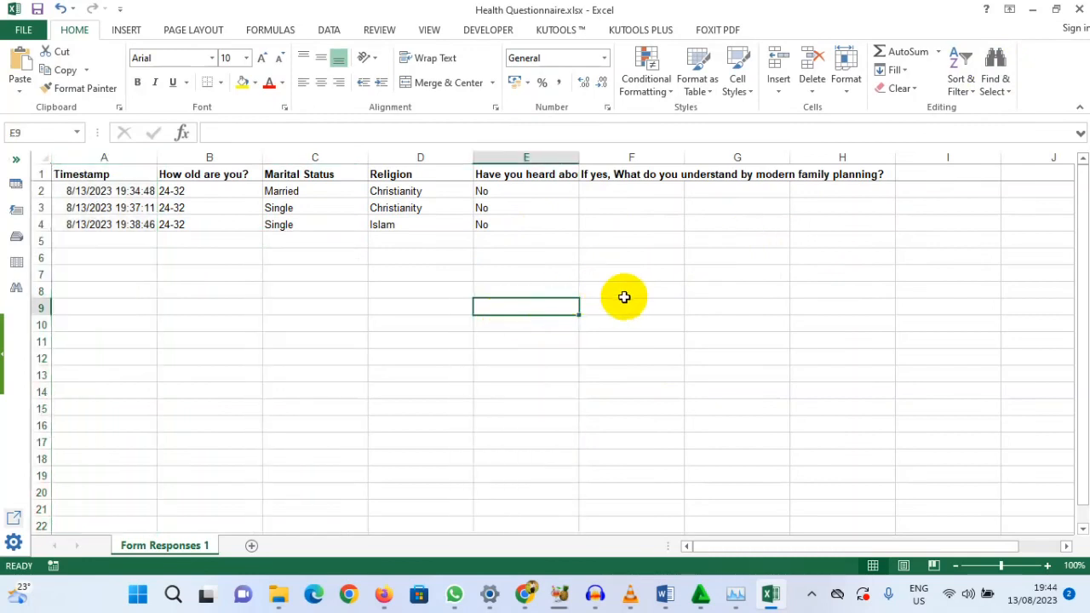